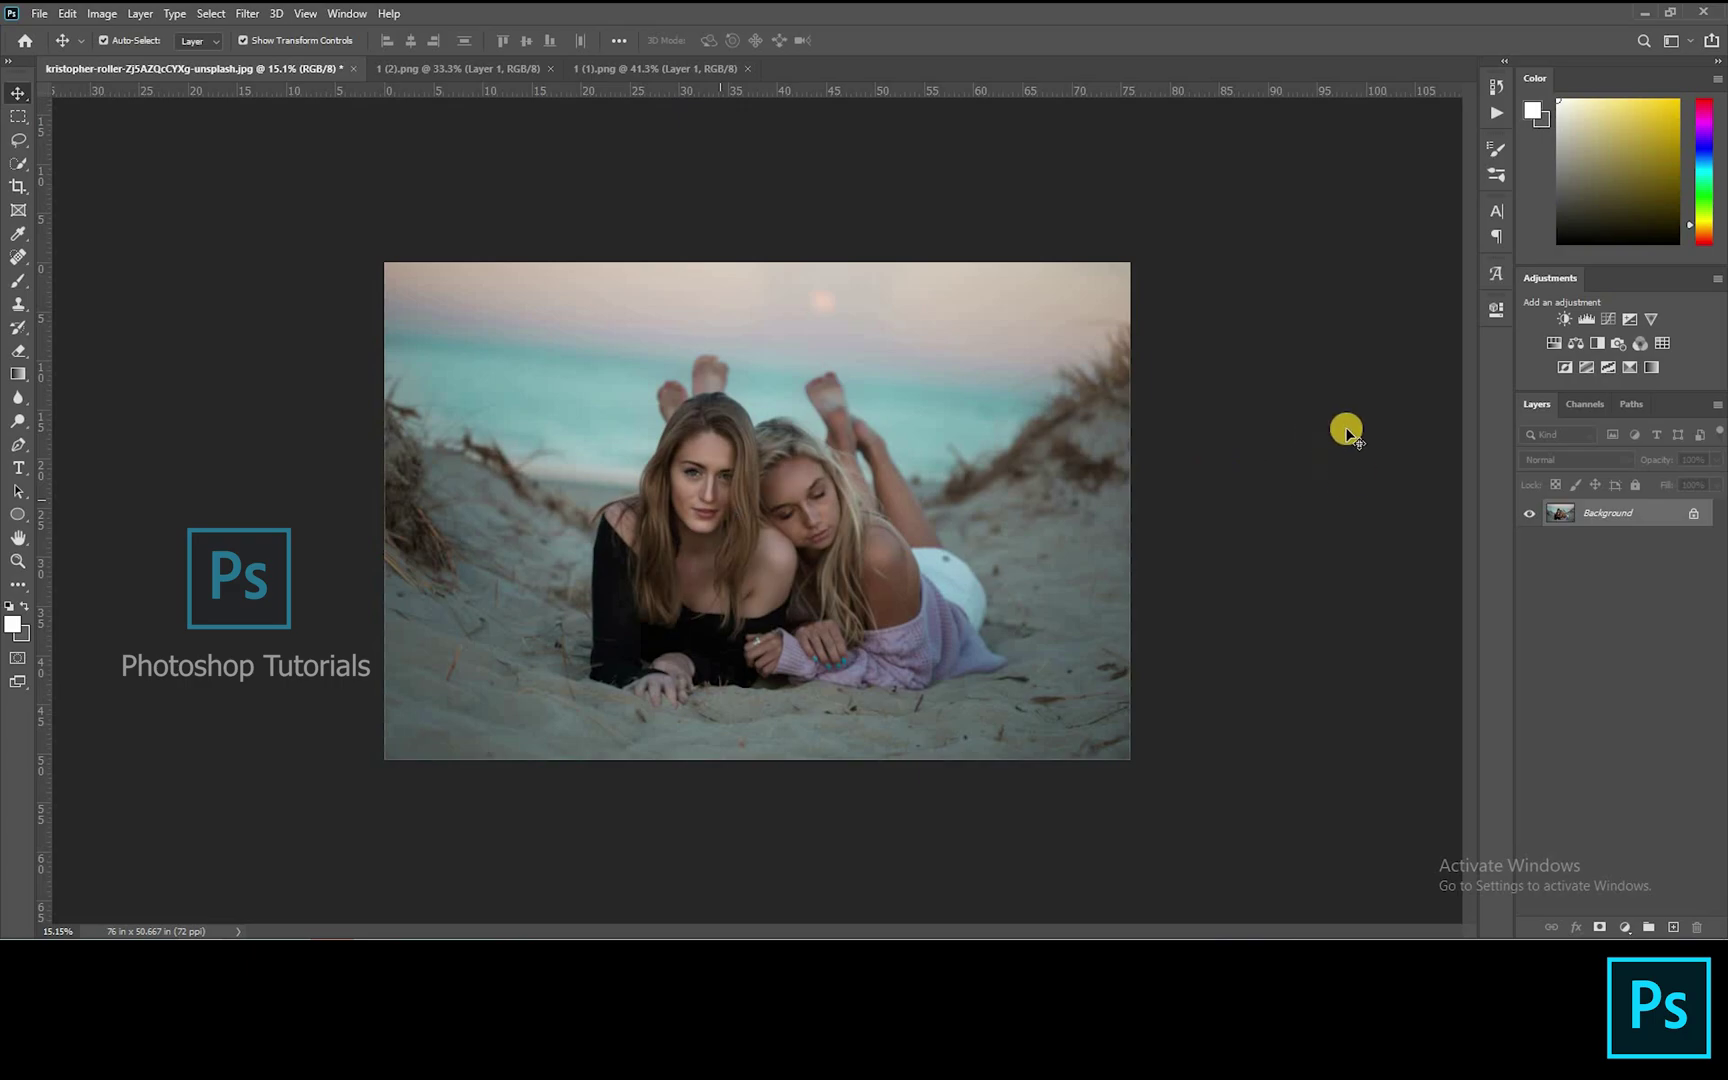
# Add a Brightness/Contrast adjustment above the beach photo, with brightness at -34 and contrast raised to about 8
pyautogui.click(1564, 320)
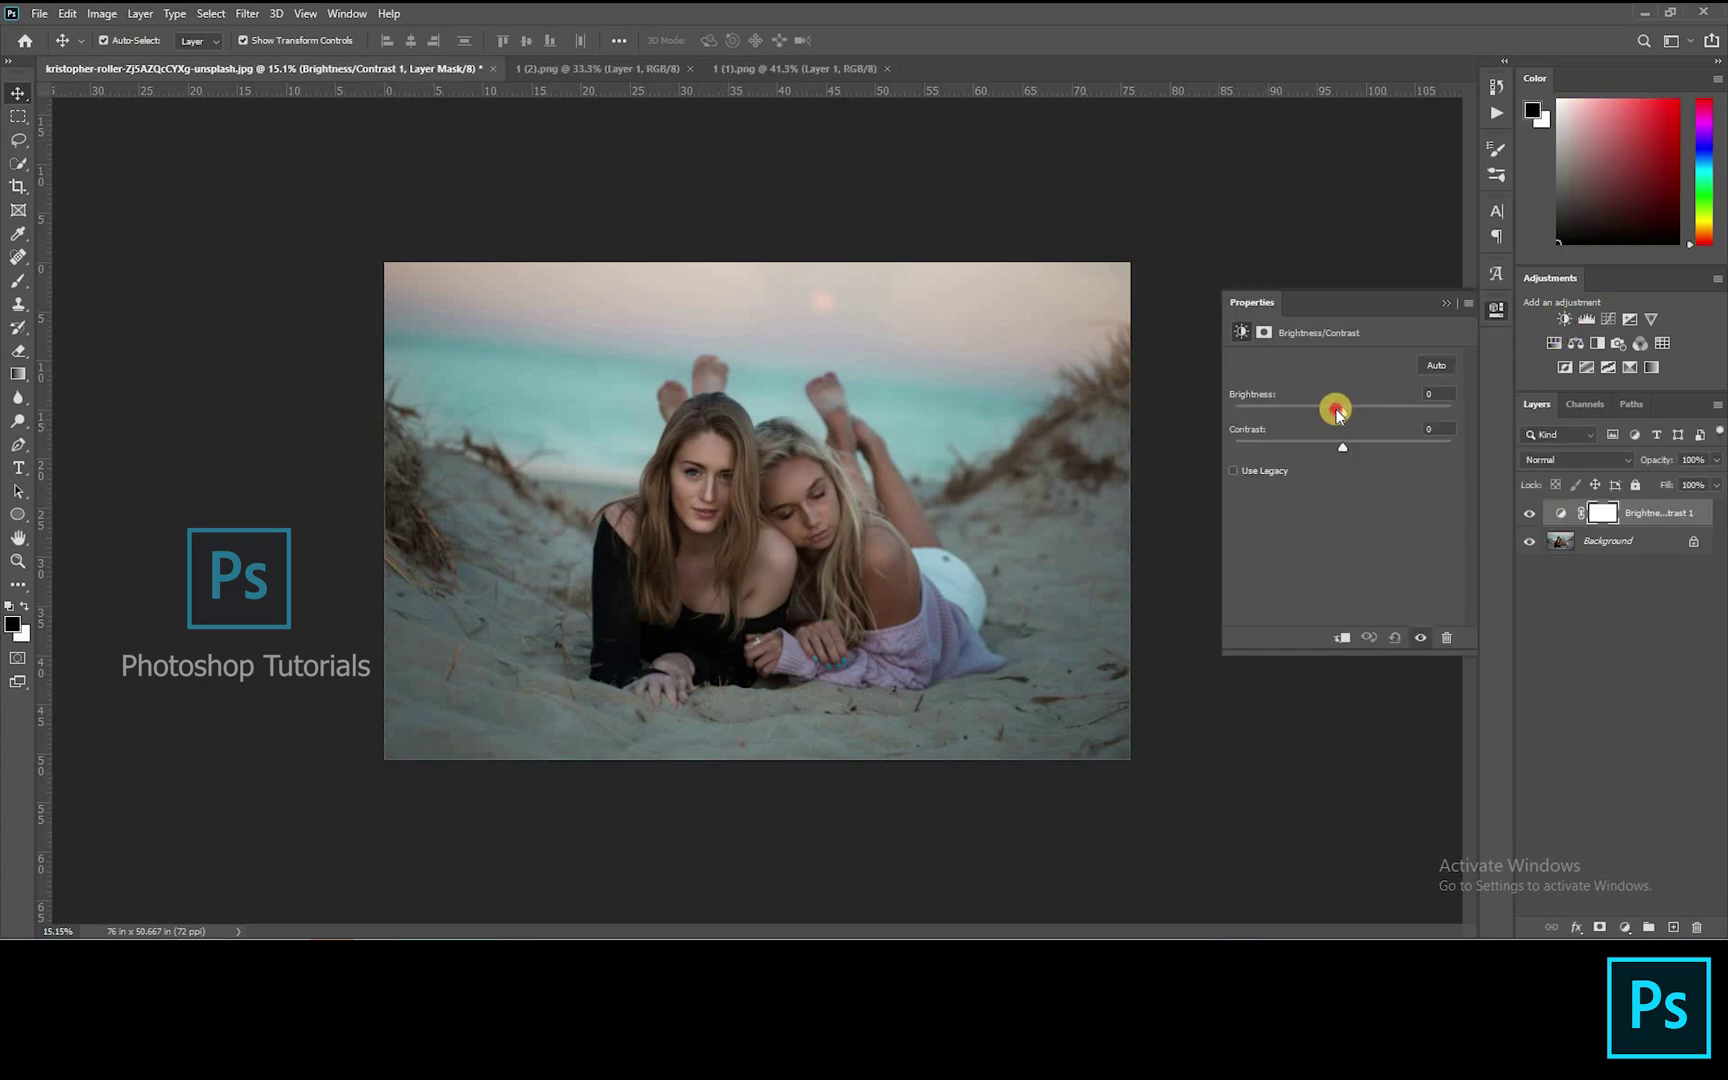
pyautogui.moveTo(1328, 409); pyautogui.dragTo(1318, 410)
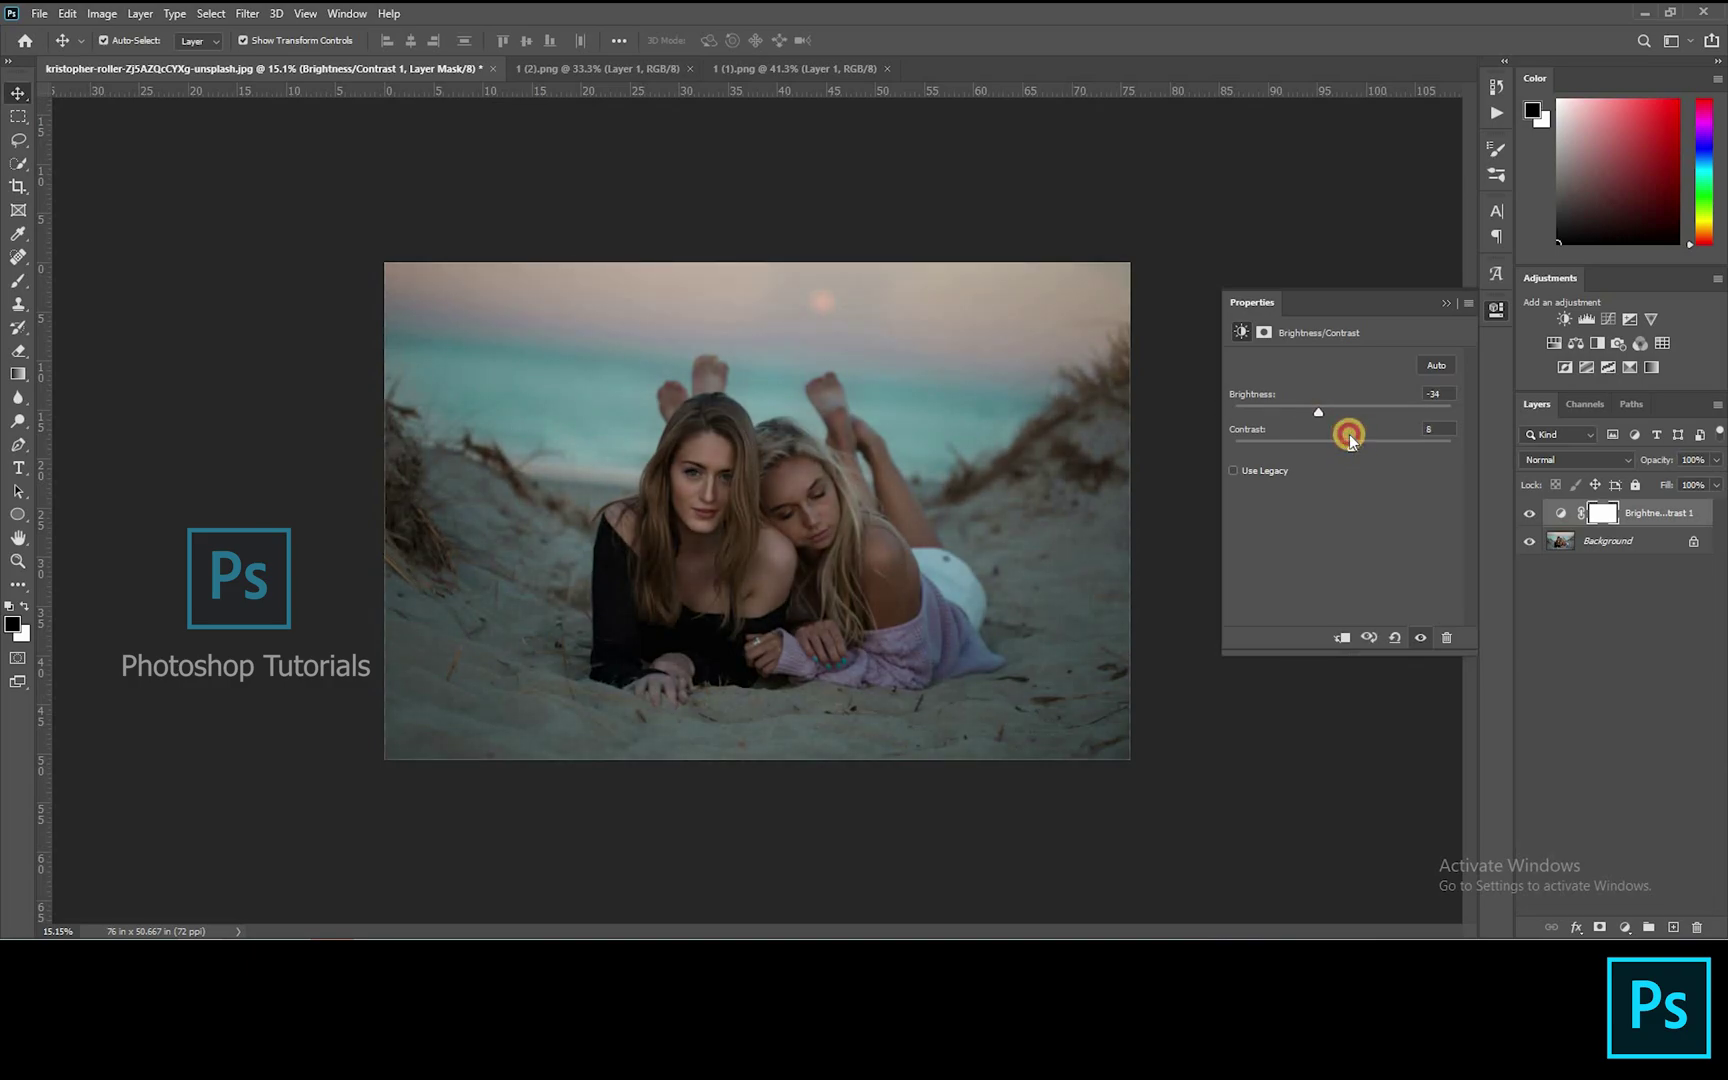
pyautogui.click(1442, 303)
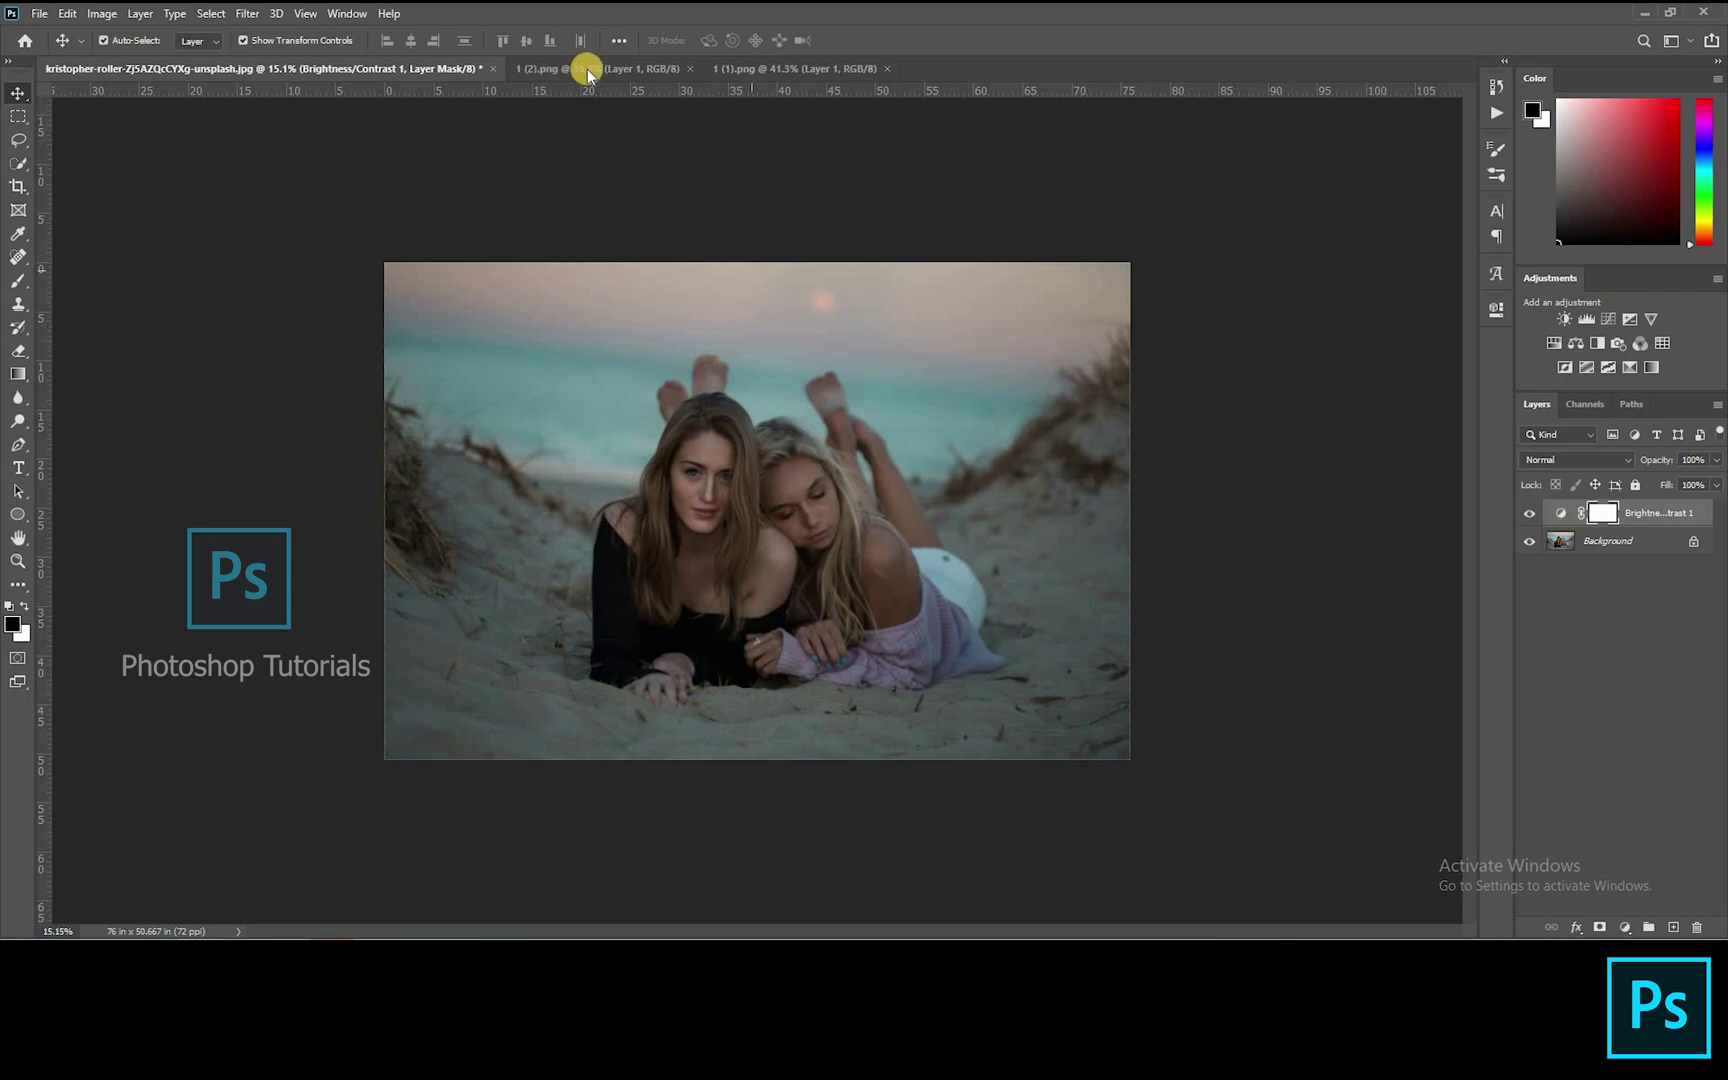
# Bring the flame from 1 (2).png into the beach photo, scale it to about 65%, and place it on the left dune
pyautogui.moveTo(626, 430); pyautogui.dragTo(351, 182)
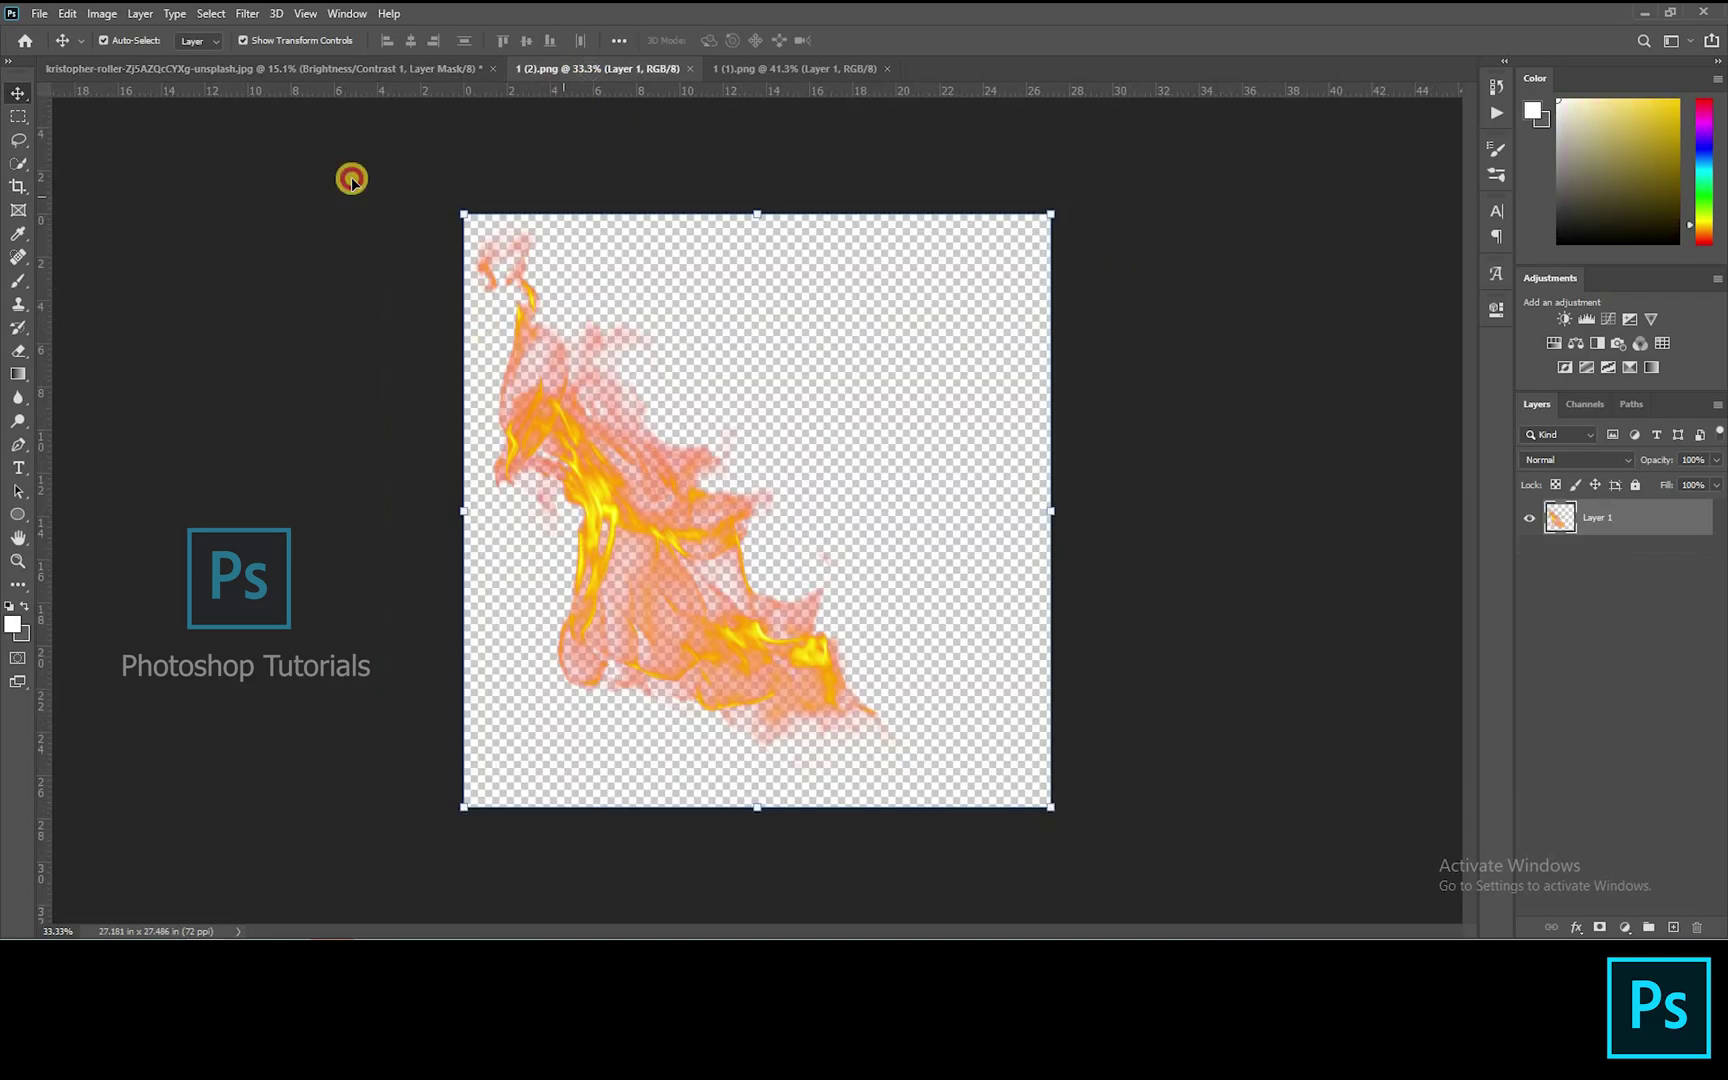
pyautogui.moveTo(347, 70); pyautogui.dragTo(498, 542)
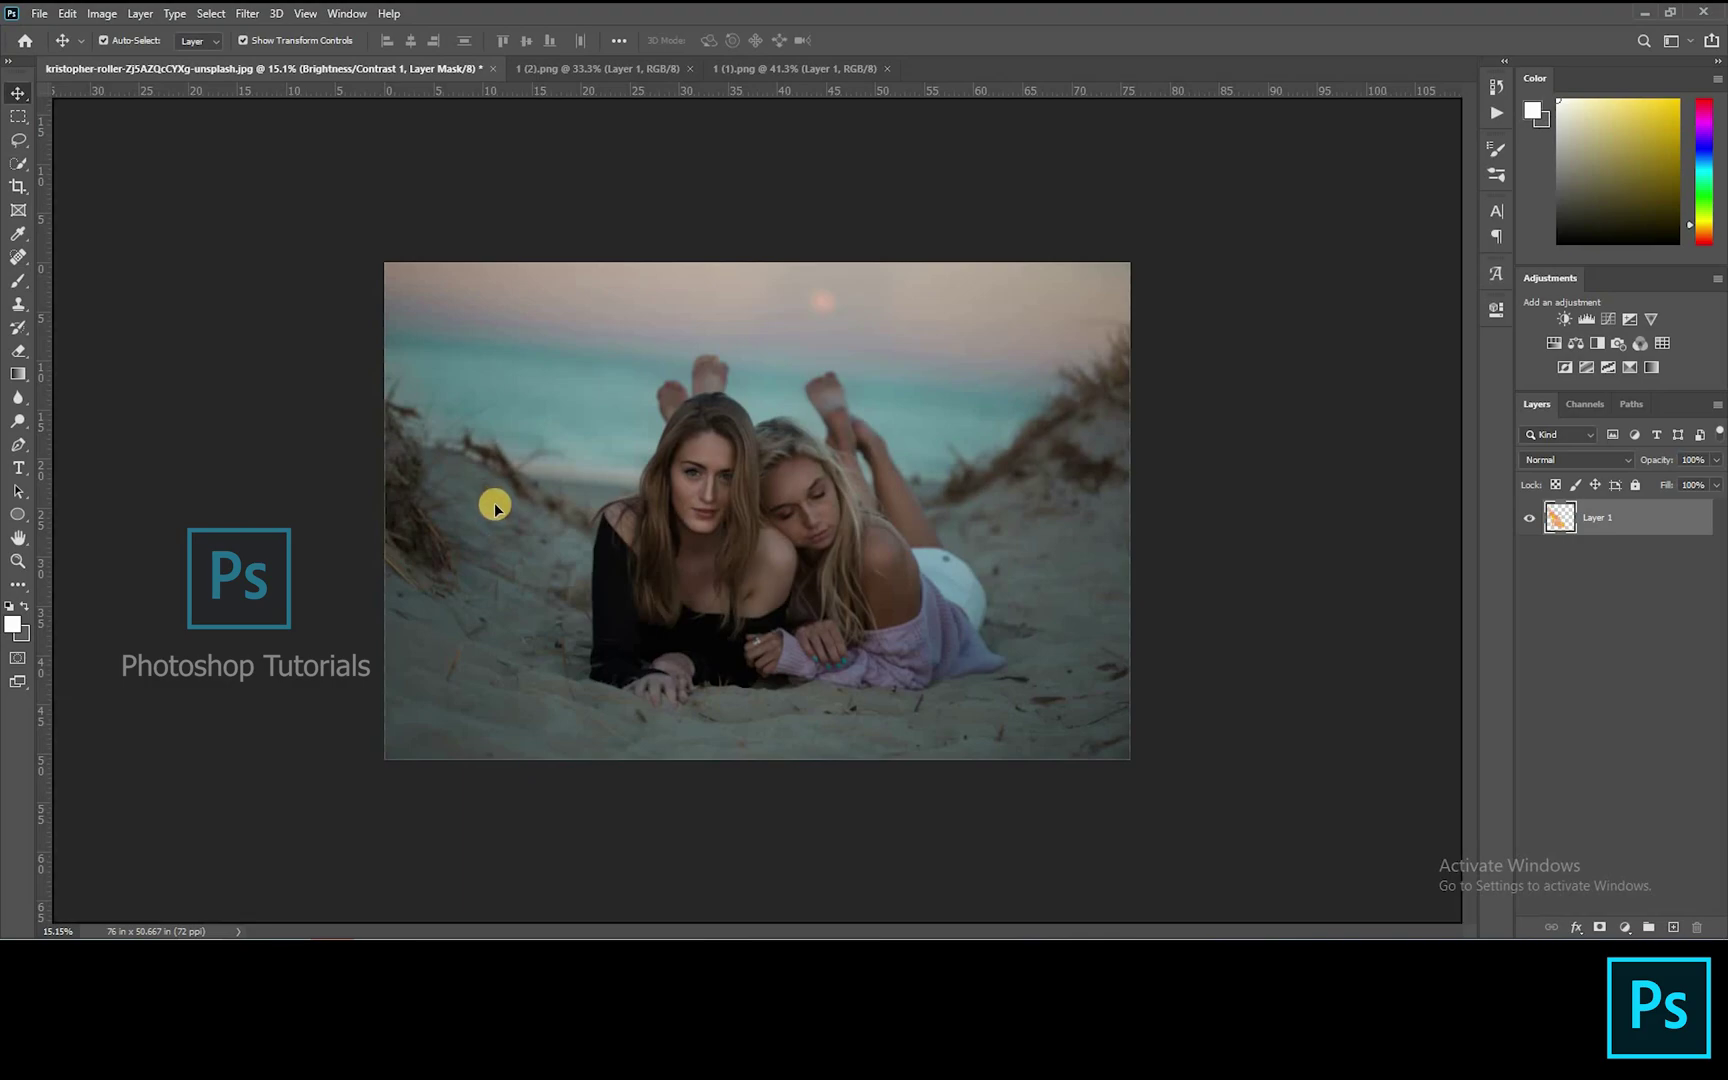
pyautogui.moveTo(638, 367); pyautogui.dragTo(590, 416)
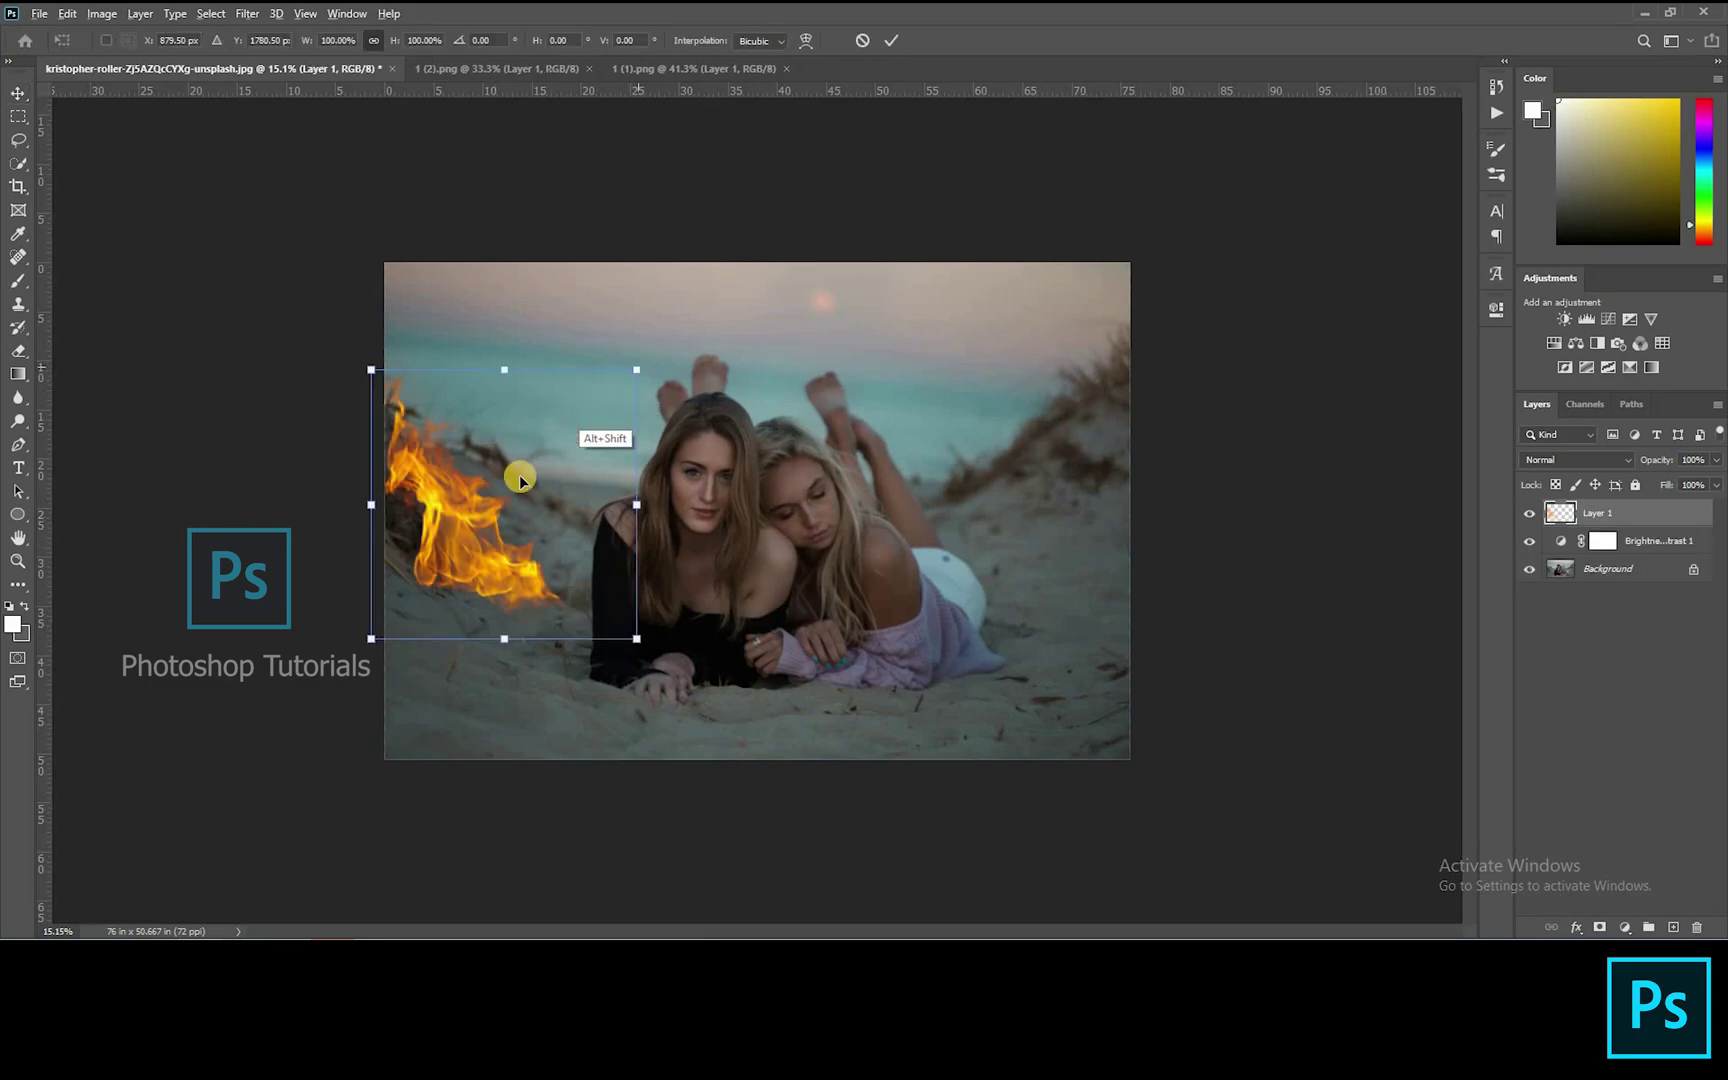
pyautogui.moveTo(444, 517); pyautogui.dragTo(411, 523)
pyautogui.press('Return')
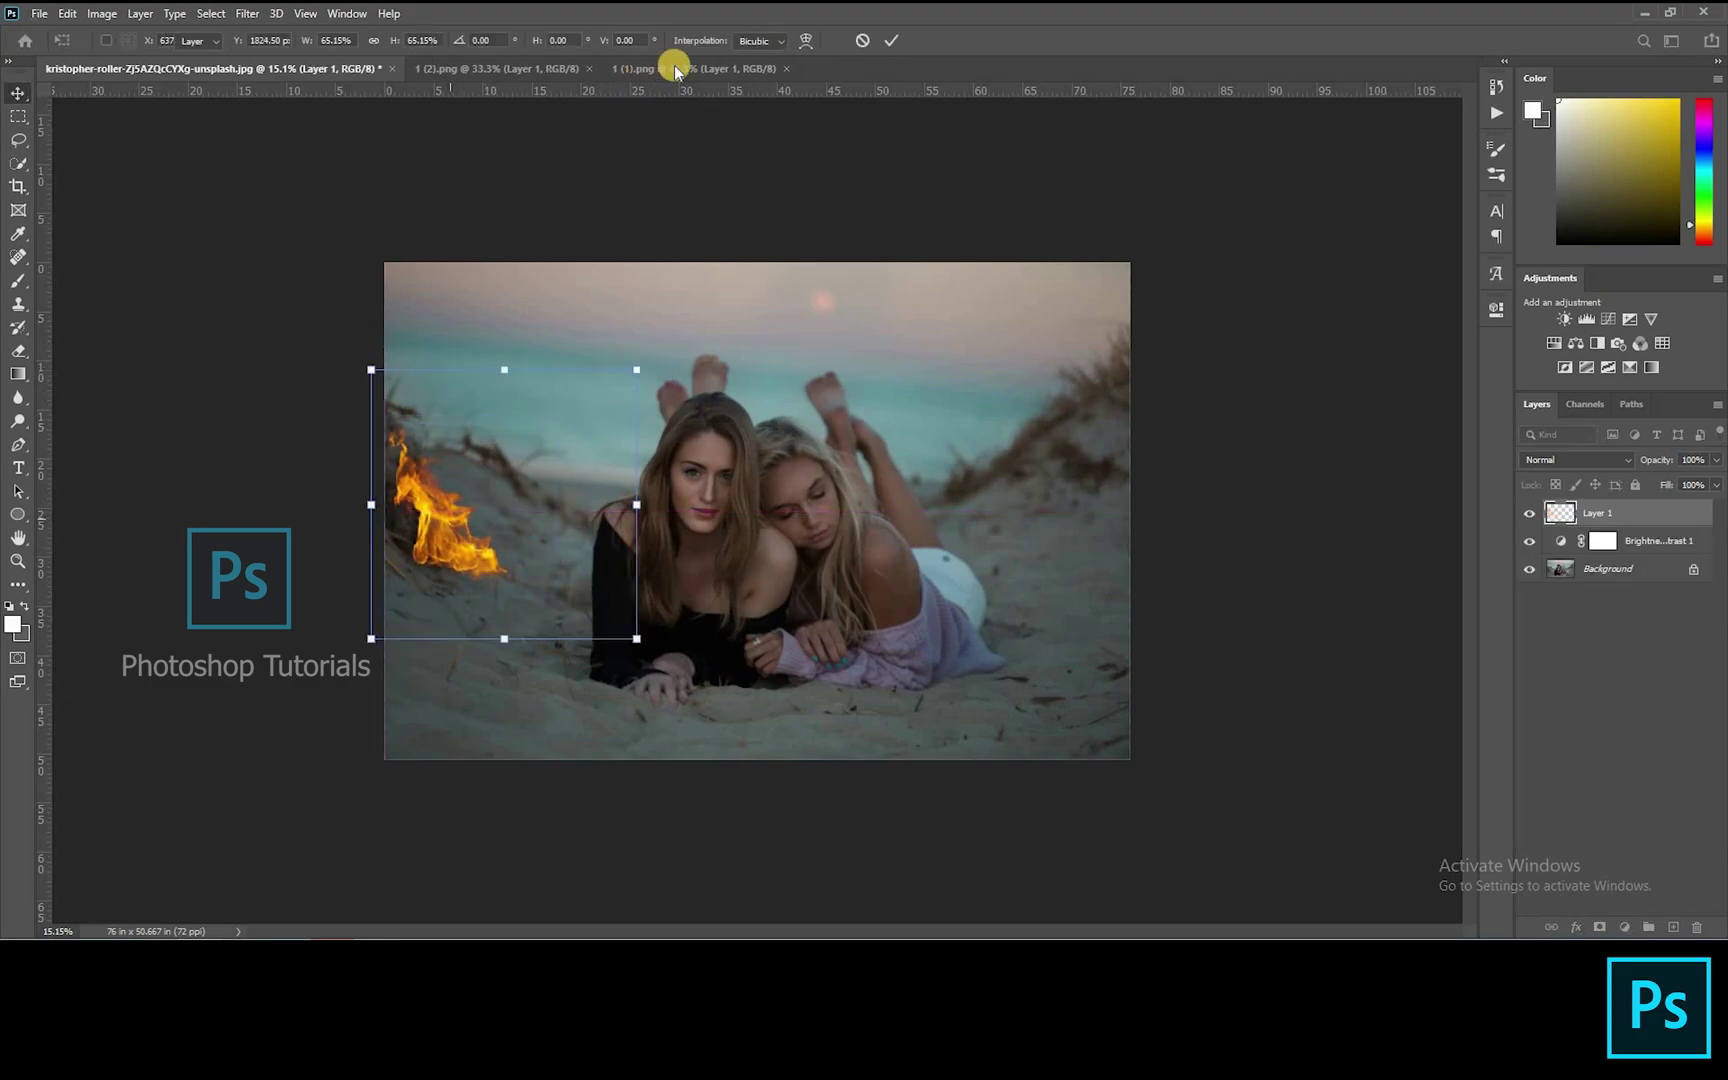
# Bring the flame from 1 (1).png into the beach photo, scaled to about 58%, rotated about 88°, and placed at the right dune's grass
pyautogui.click(674, 67)
pyautogui.moveTo(738, 436); pyautogui.dragTo(329, 185)
pyautogui.moveTo(299, 82); pyautogui.dragTo(963, 433)
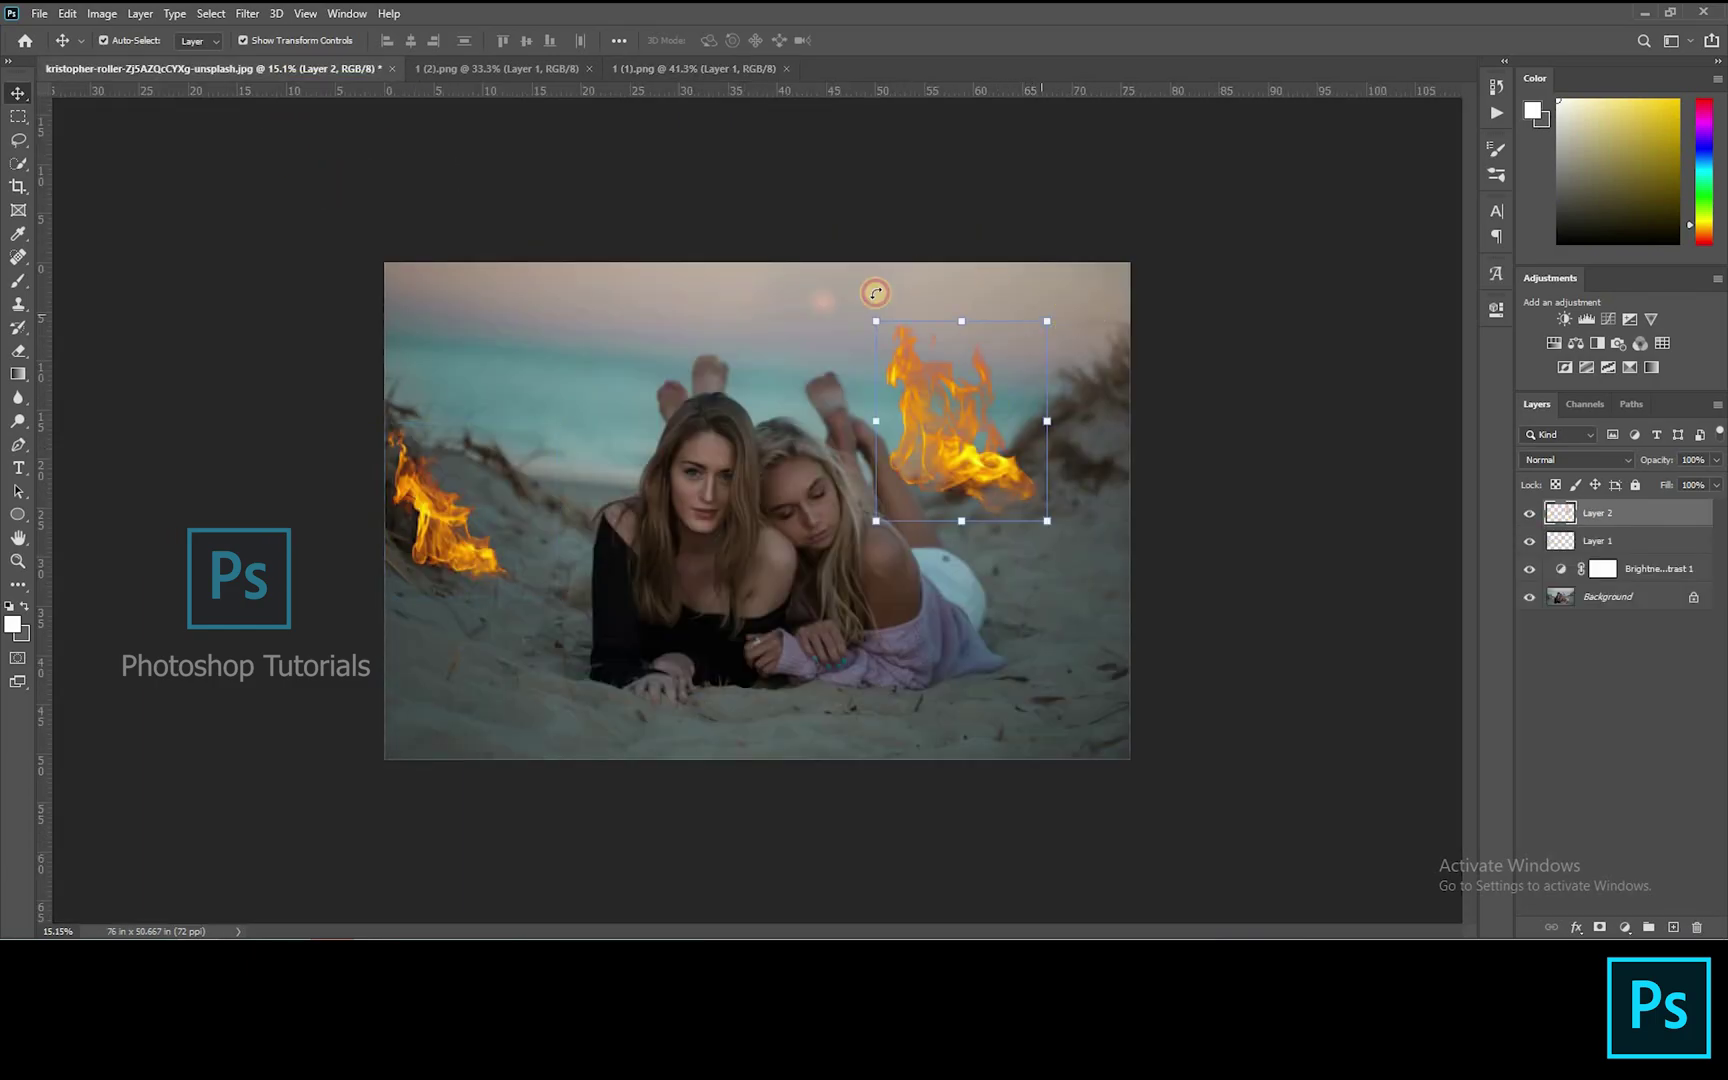
pyautogui.moveTo(875, 293); pyautogui.dragTo(875, 293)
pyautogui.moveTo(971, 418); pyautogui.dragTo(1031, 417)
pyautogui.moveTo(952, 520); pyautogui.dragTo(1065, 332)
pyautogui.moveTo(1006, 414); pyautogui.dragTo(1045, 417)
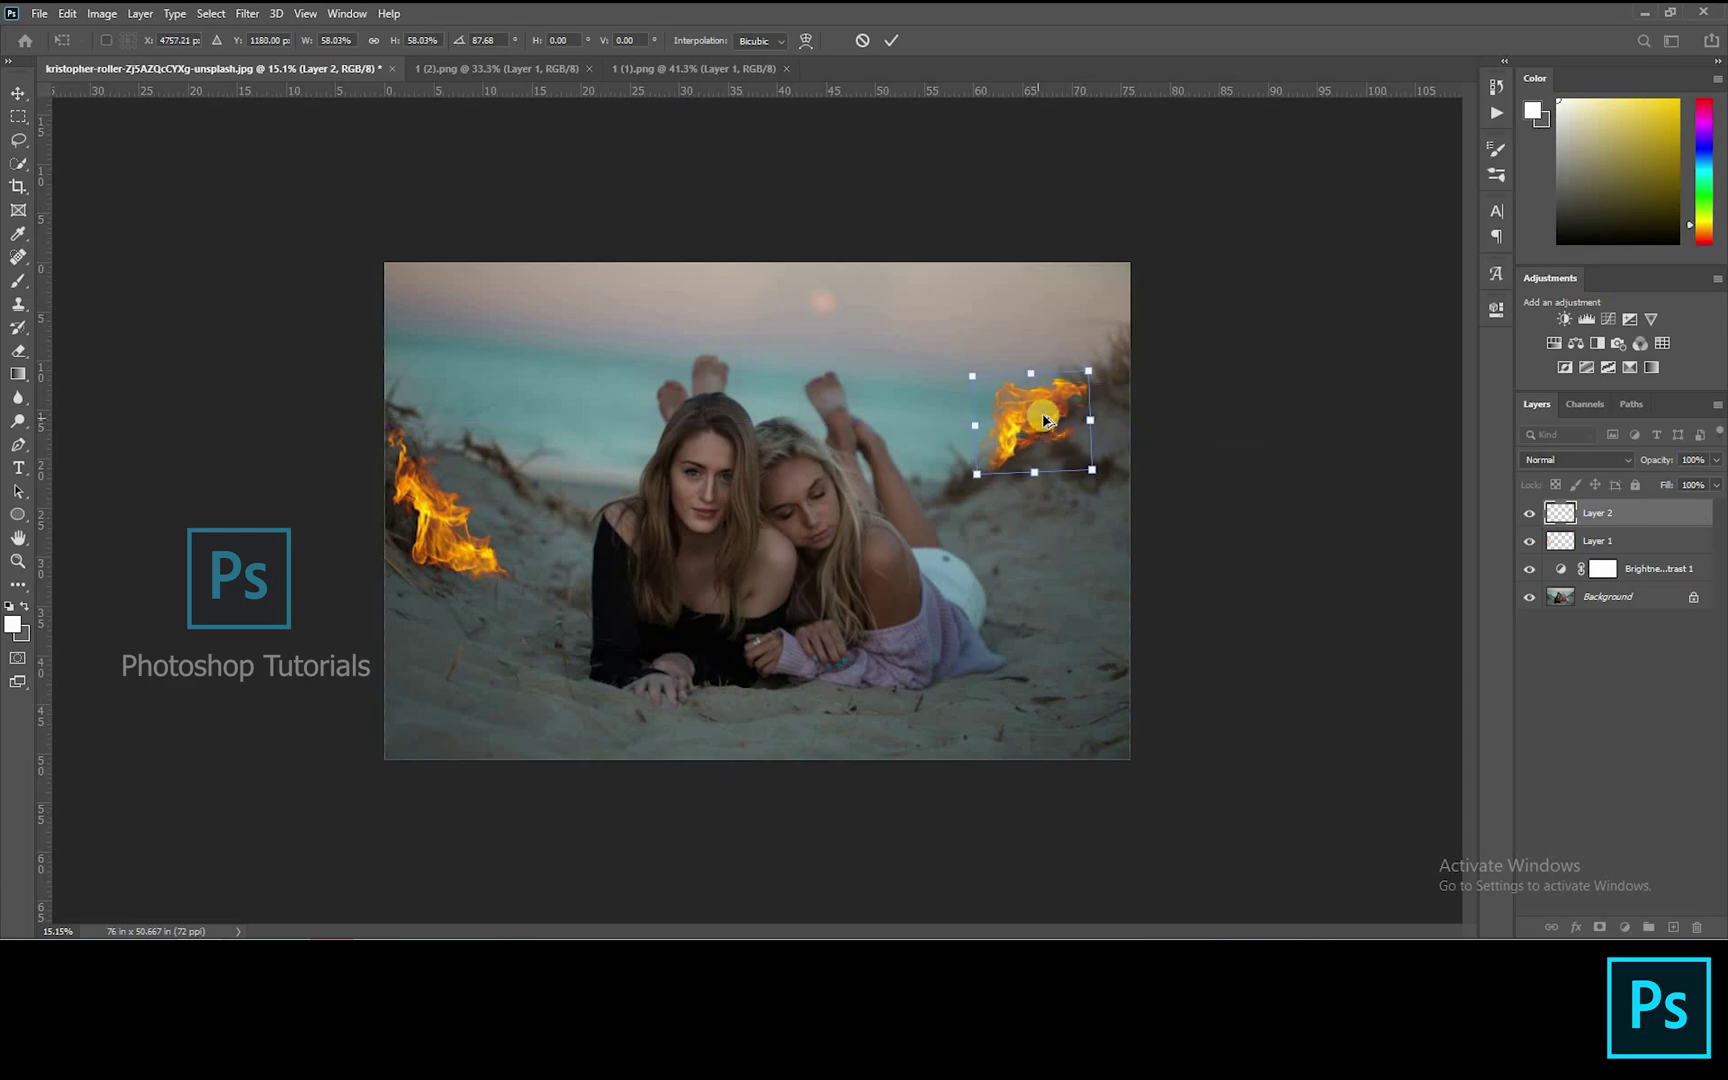
pyautogui.press('Return')
# Duplicate the right dune's flame onto the lower-right sand, and place a second copy at about 70% scale, rotated about 34°, on the left dune
pyautogui.click(1078, 608)
pyautogui.moveTo(1076, 614); pyautogui.dragTo(1067, 640)
pyautogui.moveTo(1140, 572); pyautogui.dragTo(964, 721)
pyautogui.moveTo(1085, 650); pyautogui.dragTo(510, 461)
pyautogui.press('Return')
pyautogui.click(1143, 671)
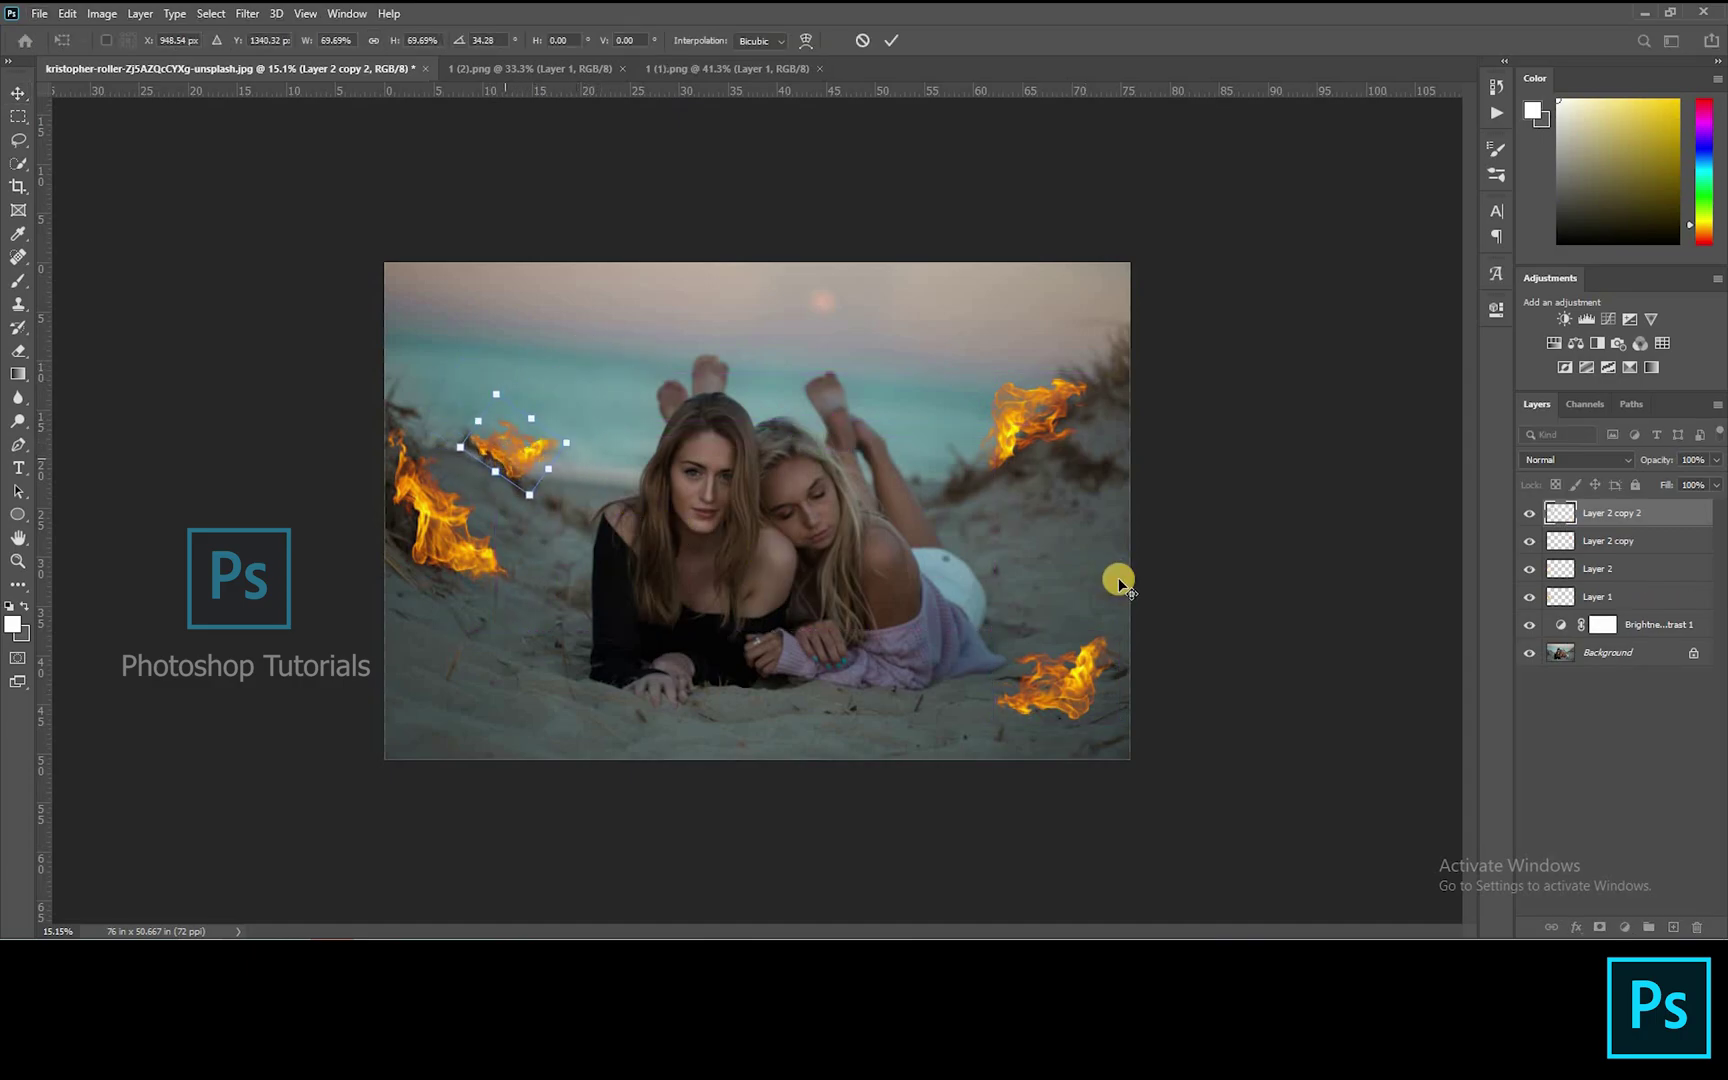
# Delete the extra flame copy and fit the remaining Layer 2 copy, rotated and scaled down, onto the left dune's crest
pyautogui.press('Return')
pyautogui.press('Delete')
pyautogui.moveTo(446, 490); pyautogui.dragTo(582, 382)
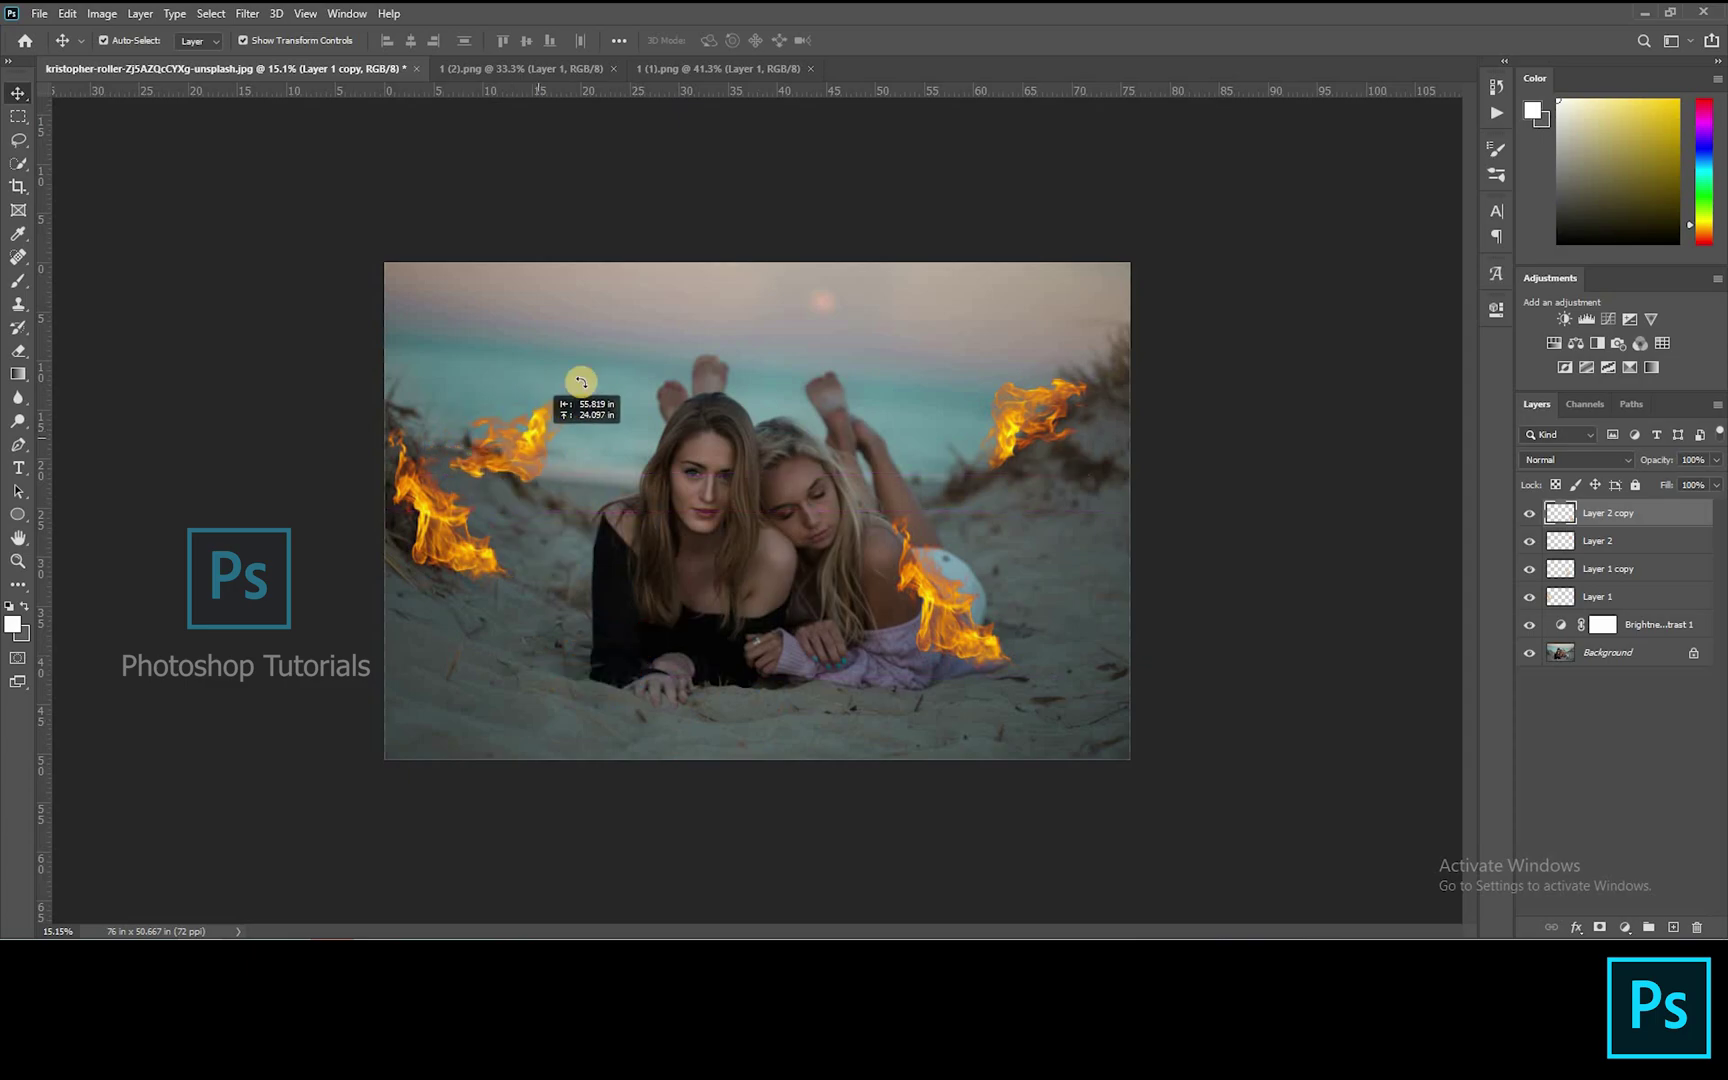
pyautogui.moveTo(583, 478); pyautogui.dragTo(545, 460)
pyautogui.doubleClick(540, 443)
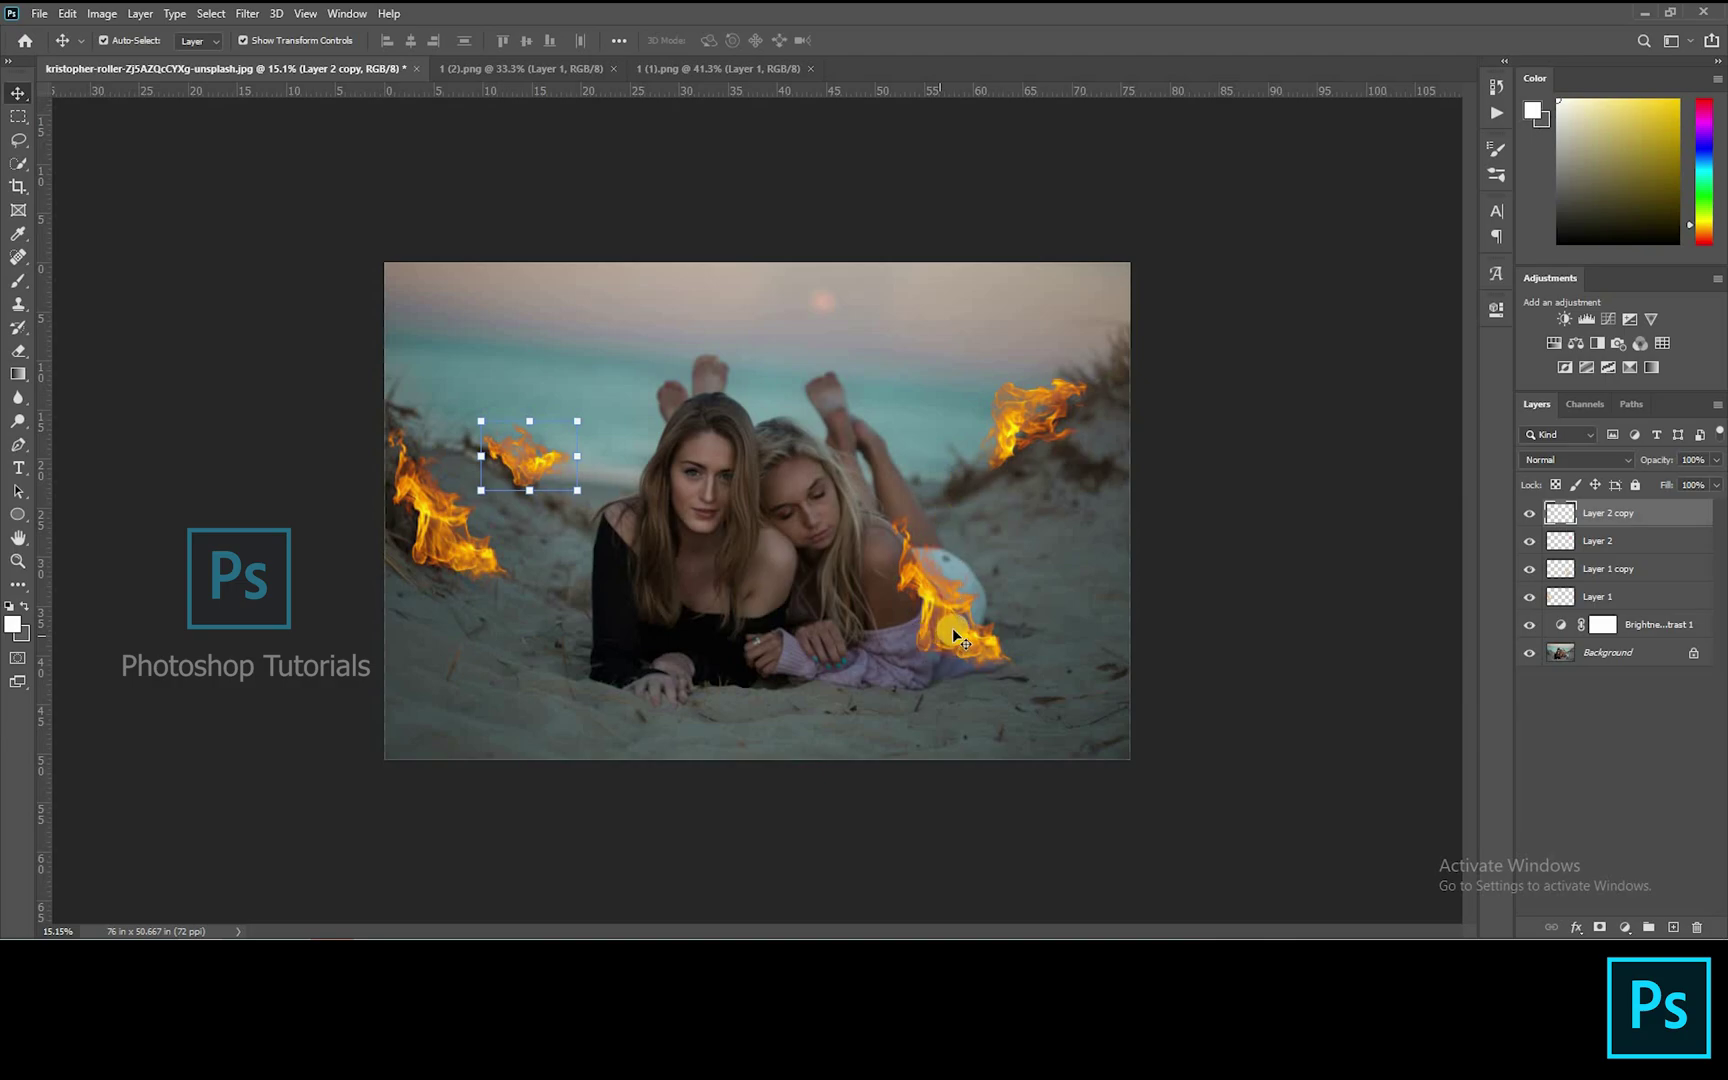
# Move the Layer 1 flame copy onto the lower-right sand, rotating it to lie horizontally and scaling it to fit
pyautogui.moveTo(967, 618); pyautogui.dragTo(1037, 693)
pyautogui.moveTo(975, 560); pyautogui.dragTo(1020, 755)
pyautogui.moveTo(1156, 736); pyautogui.dragTo(1059, 598)
pyautogui.moveTo(1131, 678); pyautogui.dragTo(1086, 712)
pyautogui.click(1119, 760)
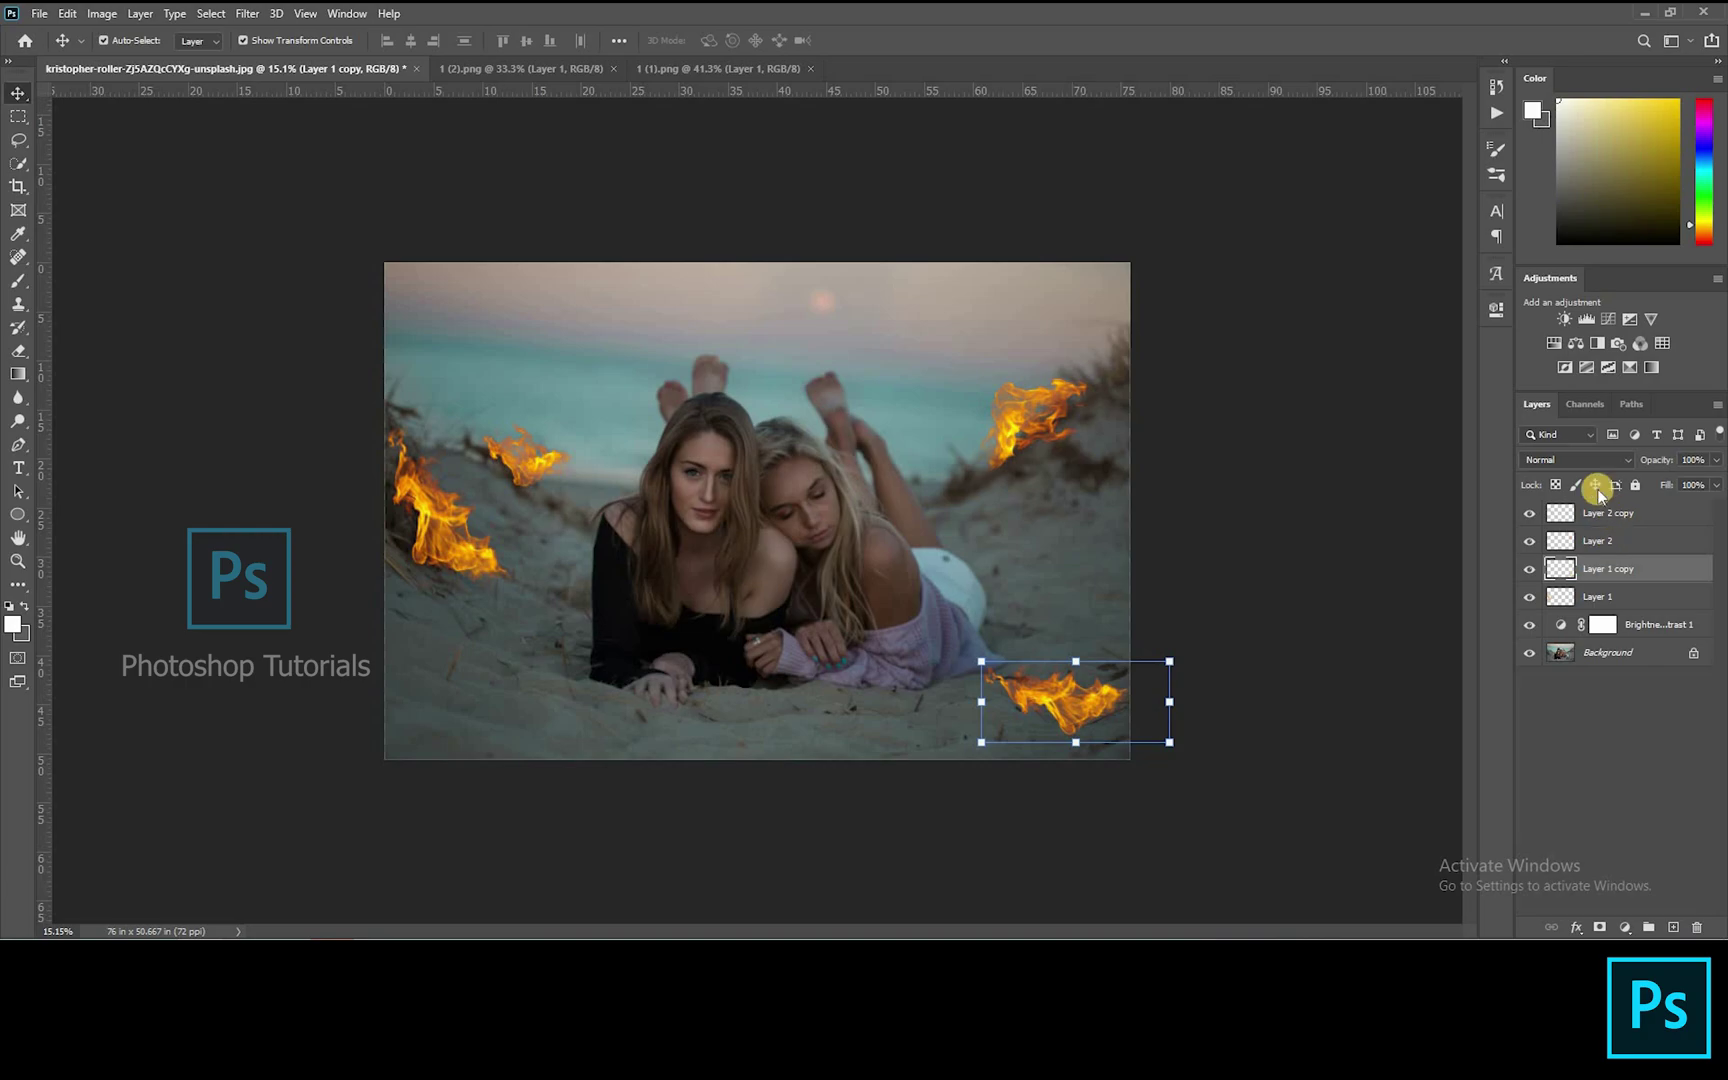
# Set the blend mode of all four flame layers to Screen
pyautogui.click(1602, 597)
pyautogui.keyDown('shift'); pyautogui.click(1590, 513); pyautogui.keyUp('shift')
pyautogui.click(1576, 460)
pyautogui.click(1566, 611)
pyautogui.click(995, 695)
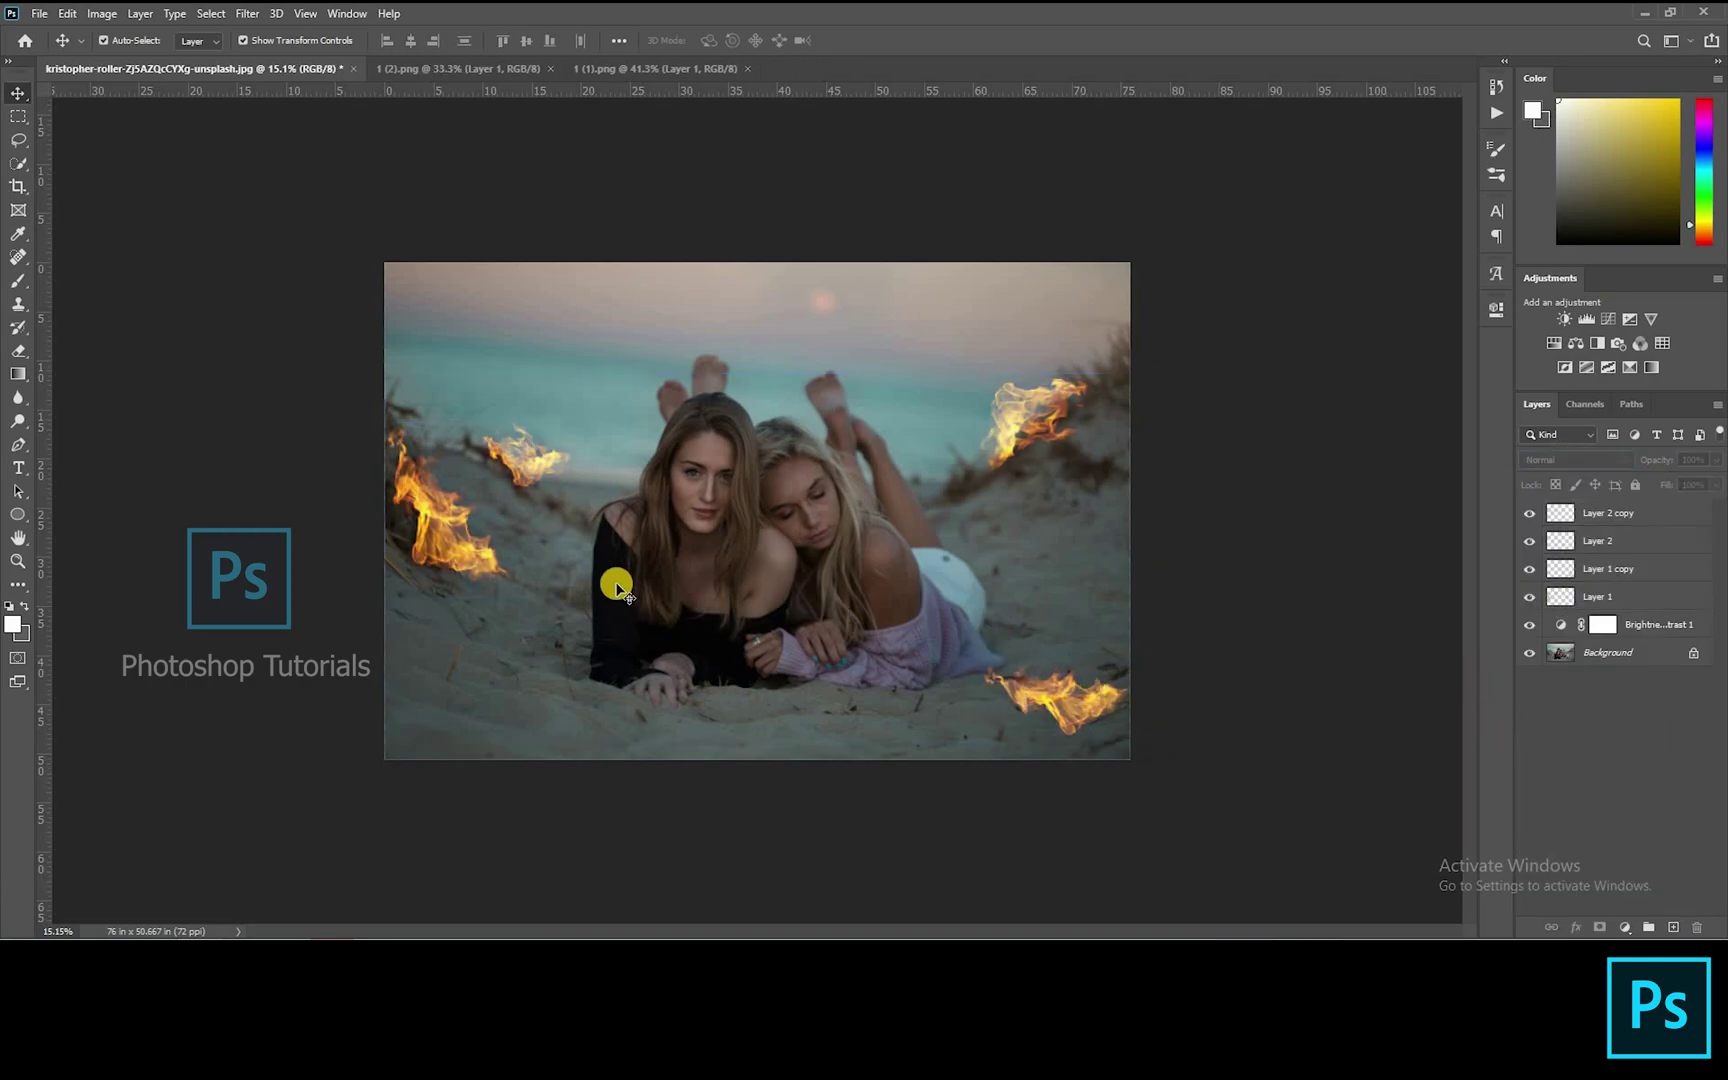
# Apply a Field Blur to the small flame on the left dune's crest
pyautogui.scroll(2, 740, 637)
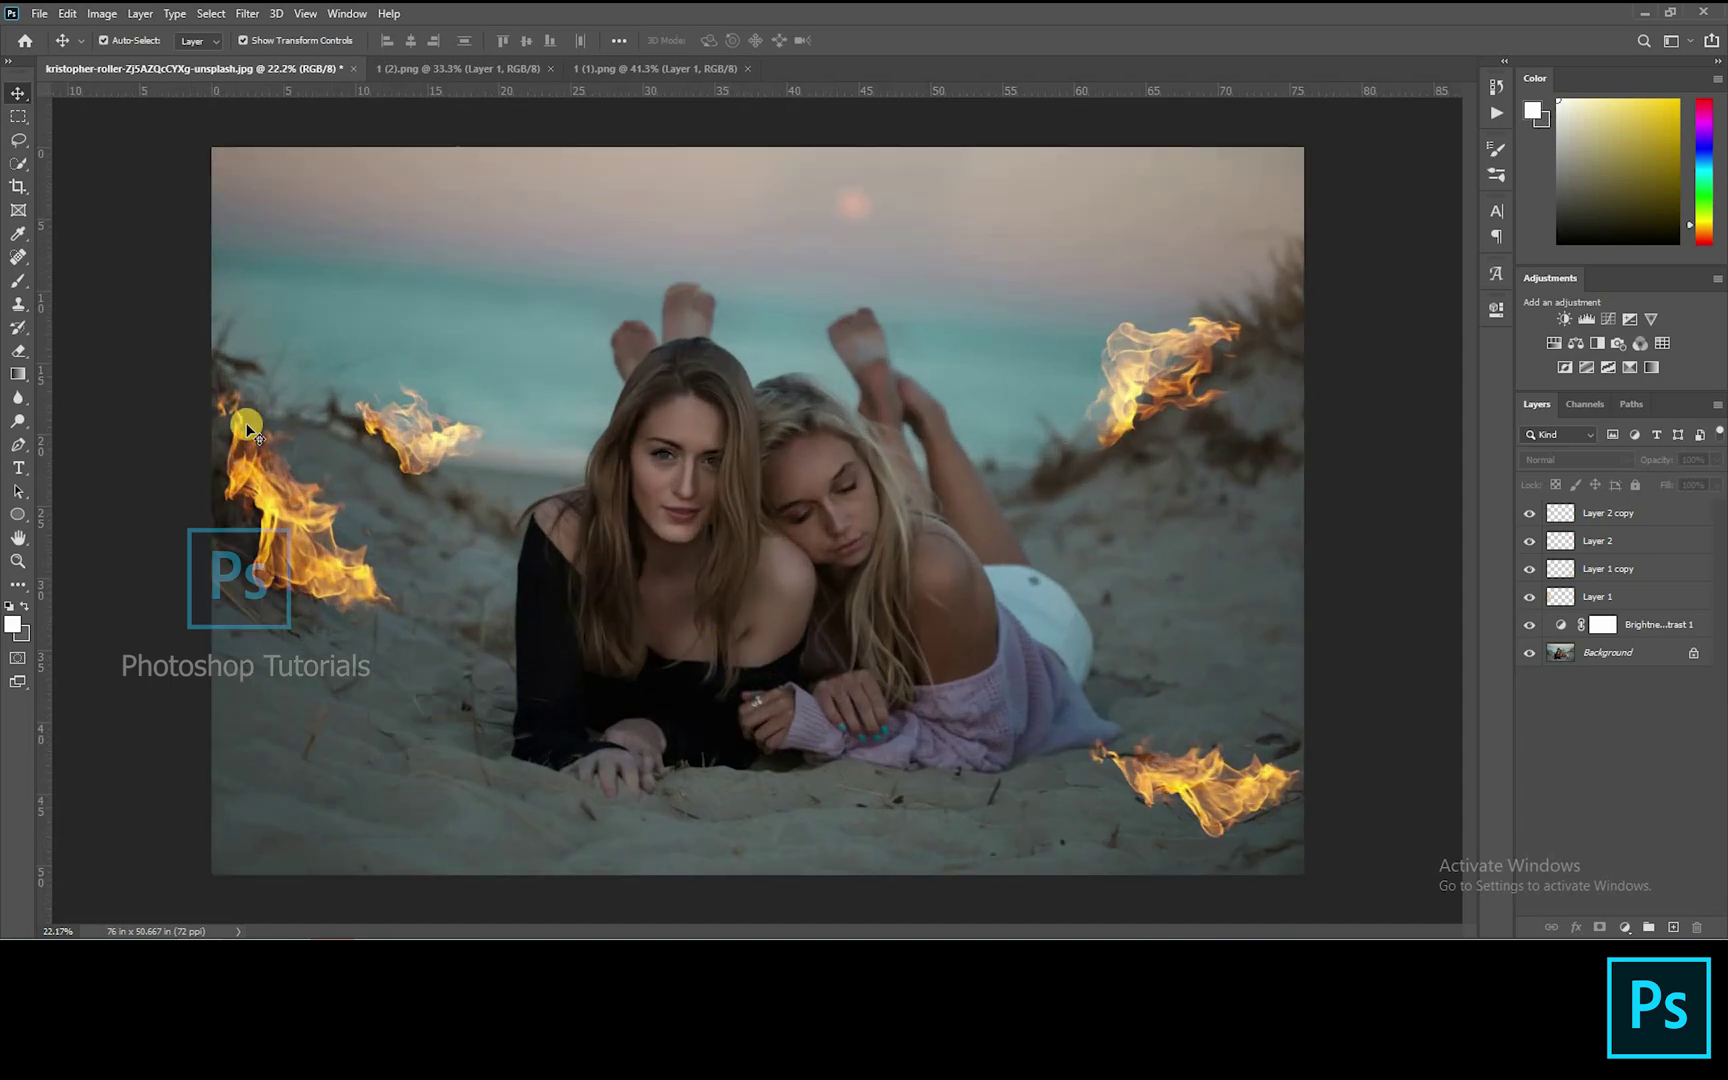
pyautogui.moveTo(440, 441); pyautogui.dragTo(439, 440)
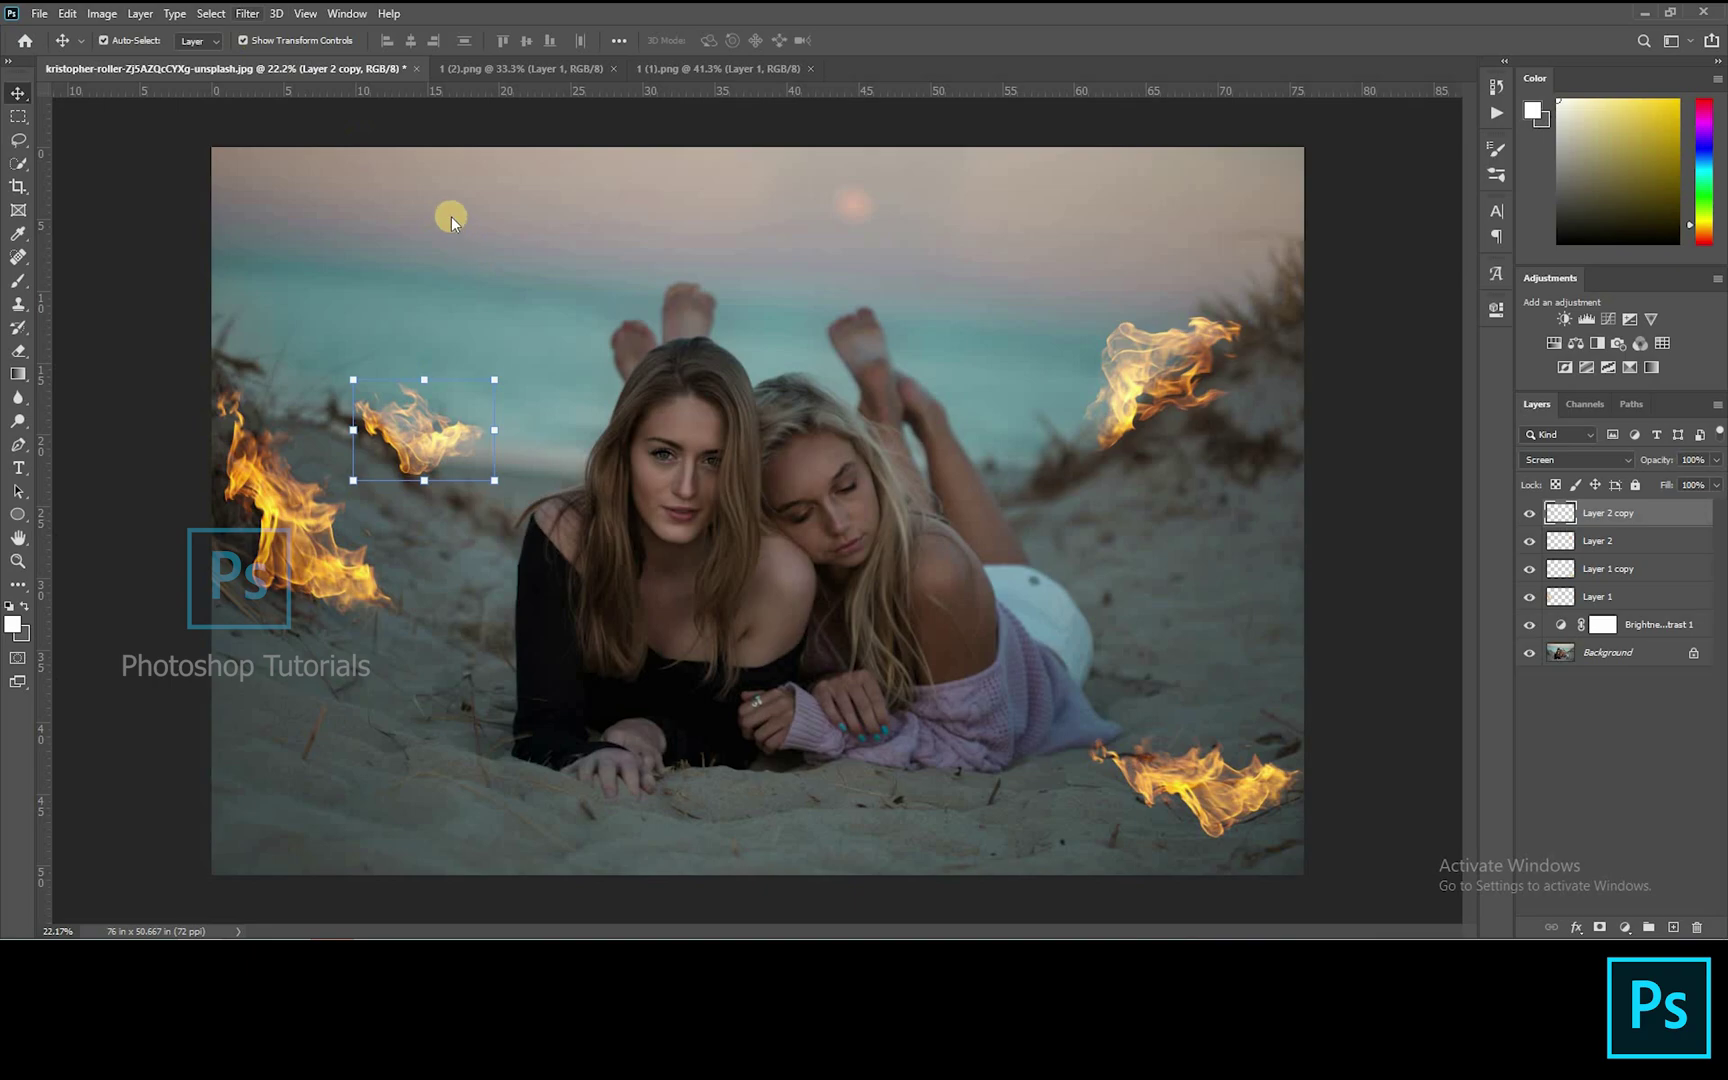
pyautogui.click(247, 14)
pyautogui.moveTo(451, 218)
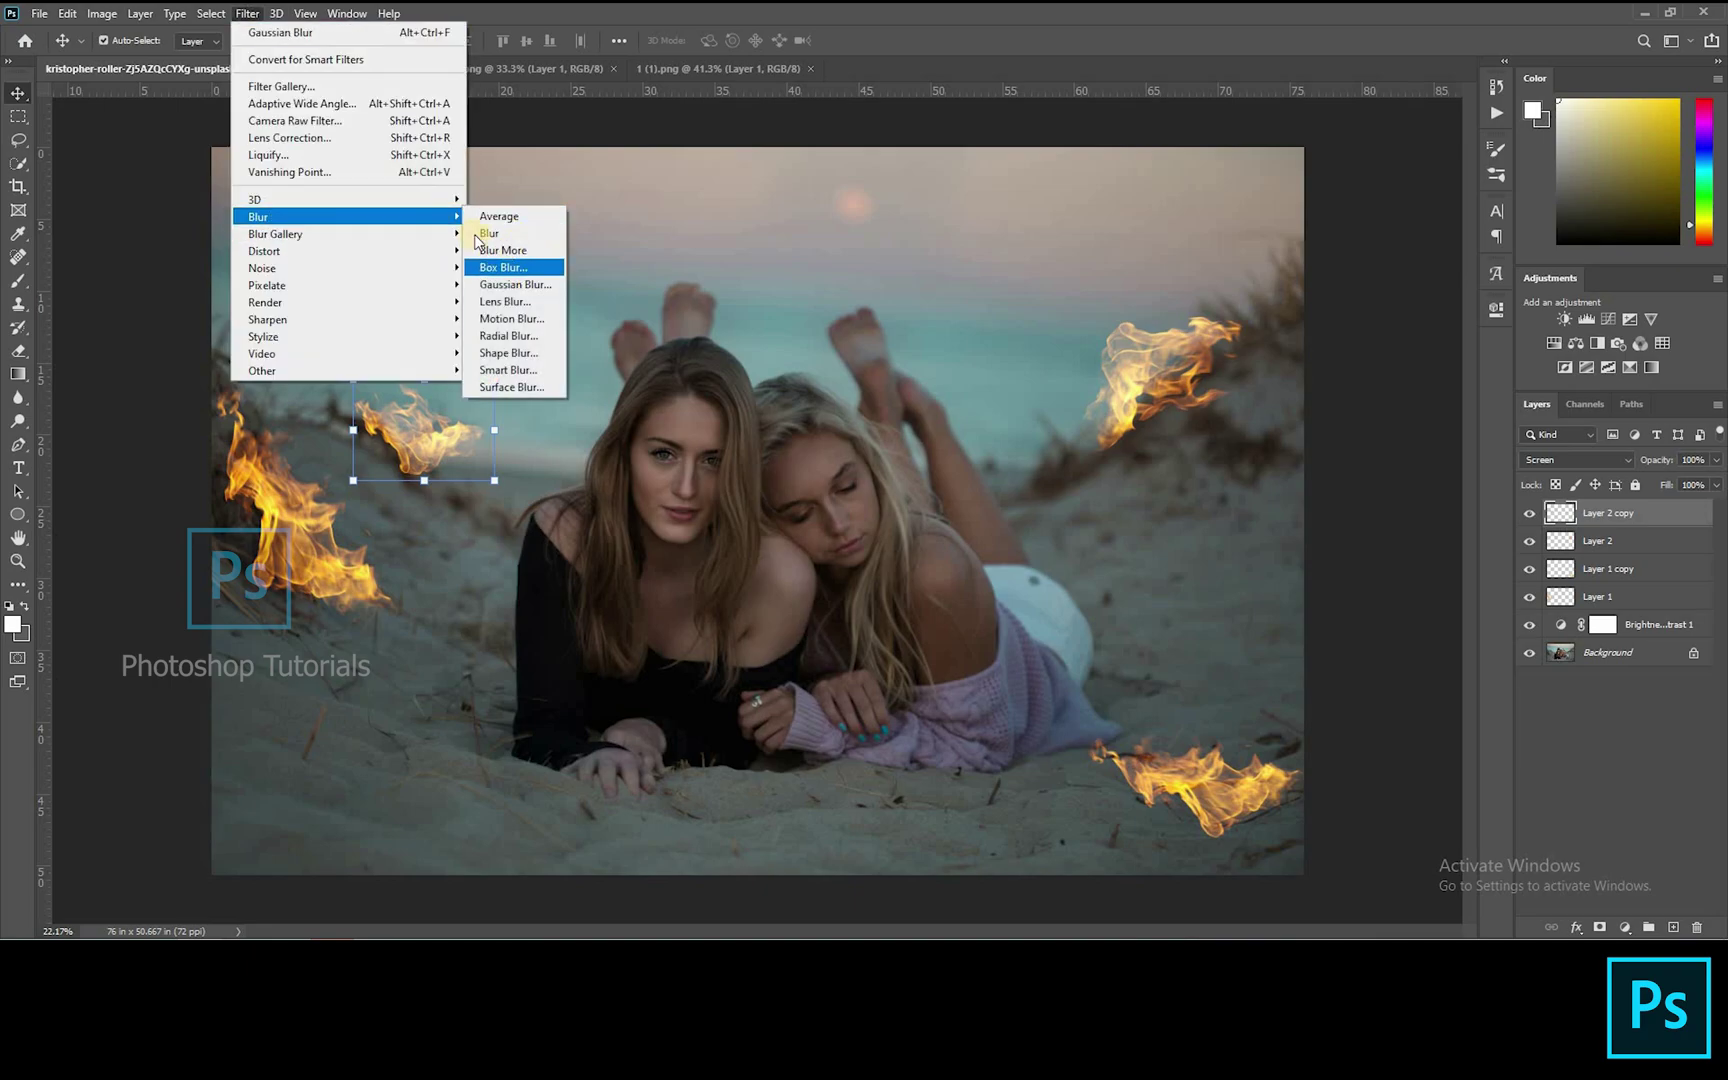
pyautogui.click(520, 238)
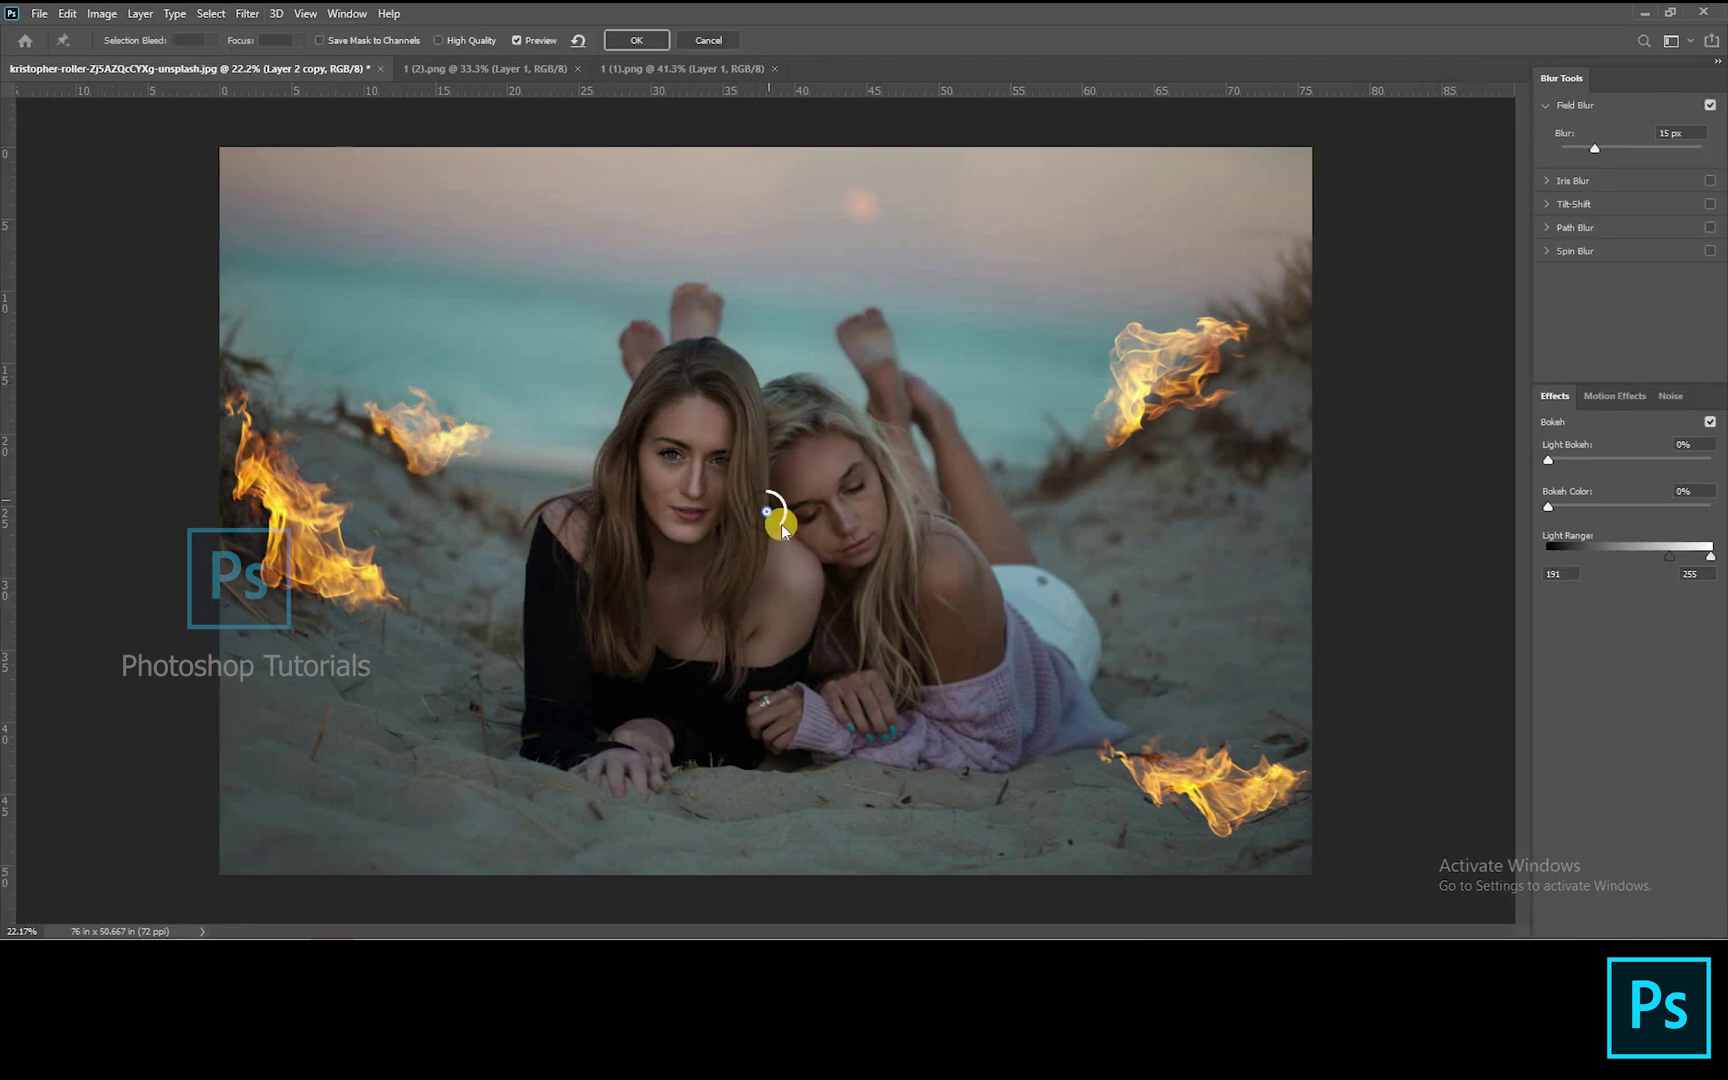
pyautogui.click(765, 531)
pyautogui.press('Return')
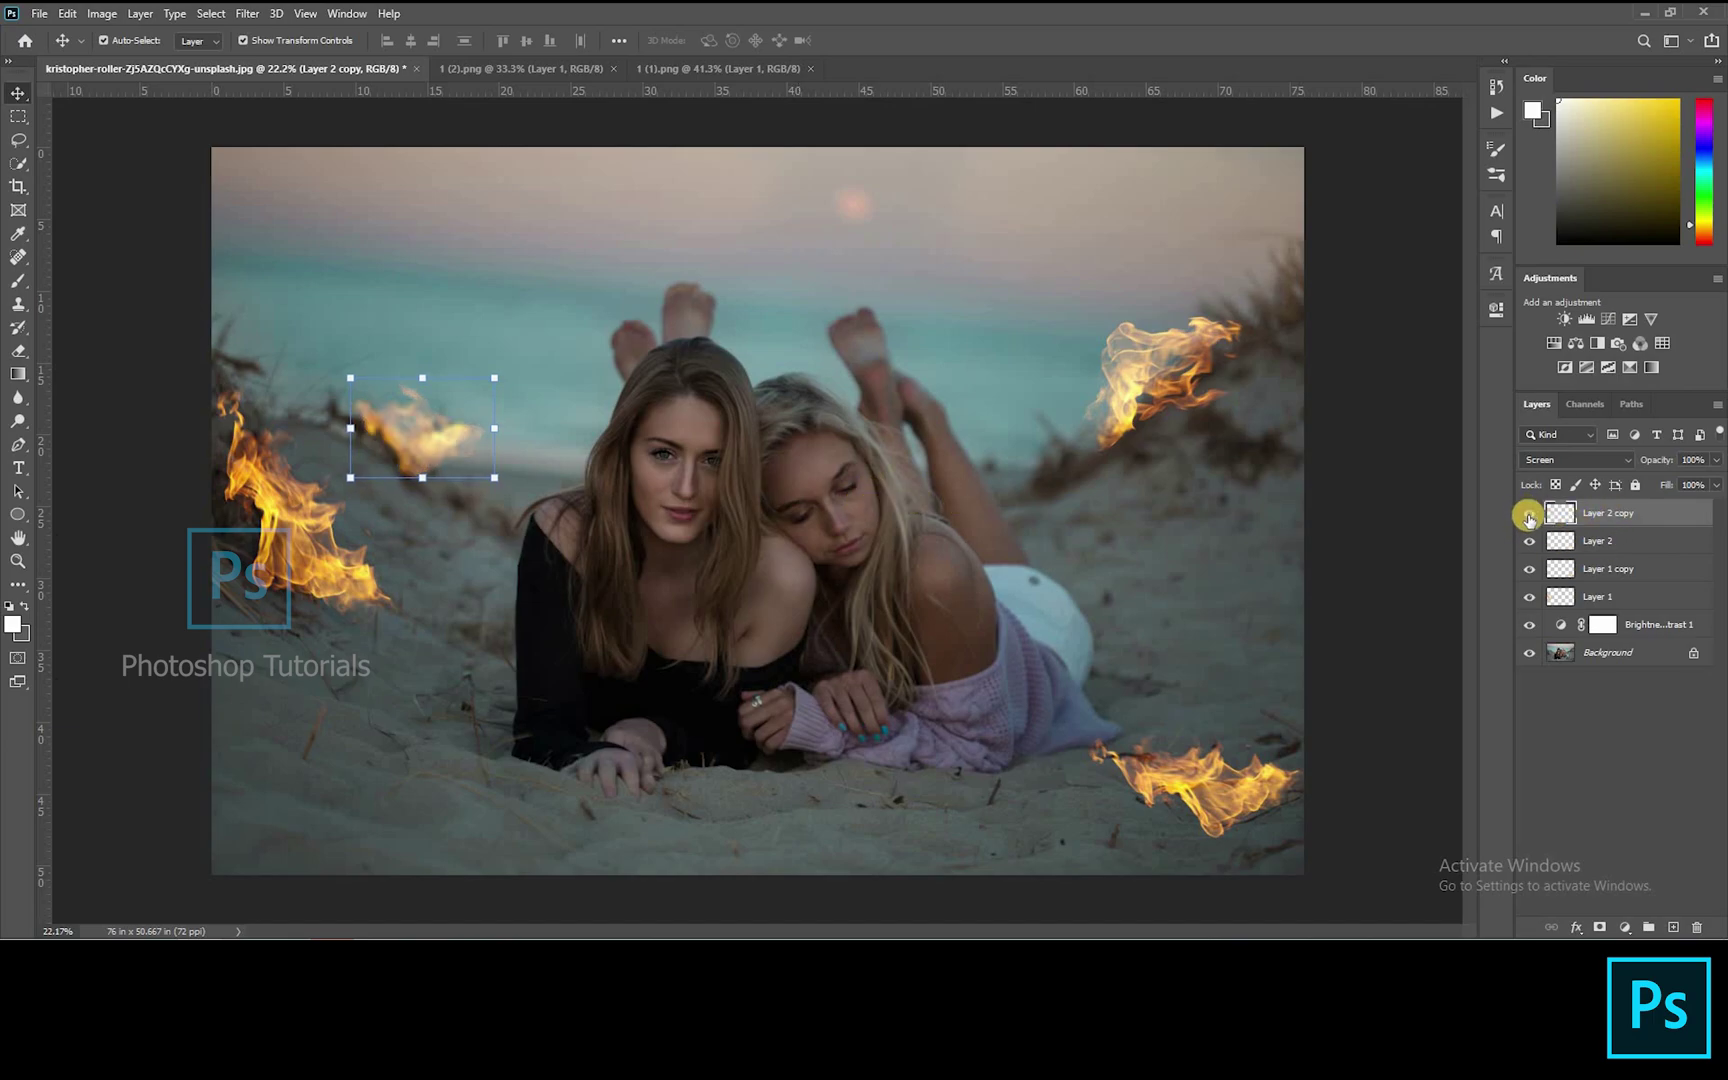
# Duplicate the blurred small flame and apply a strong Gaussian Blur to the lower of the two layers as a glow
pyautogui.hotkey('ctrl', 'j')
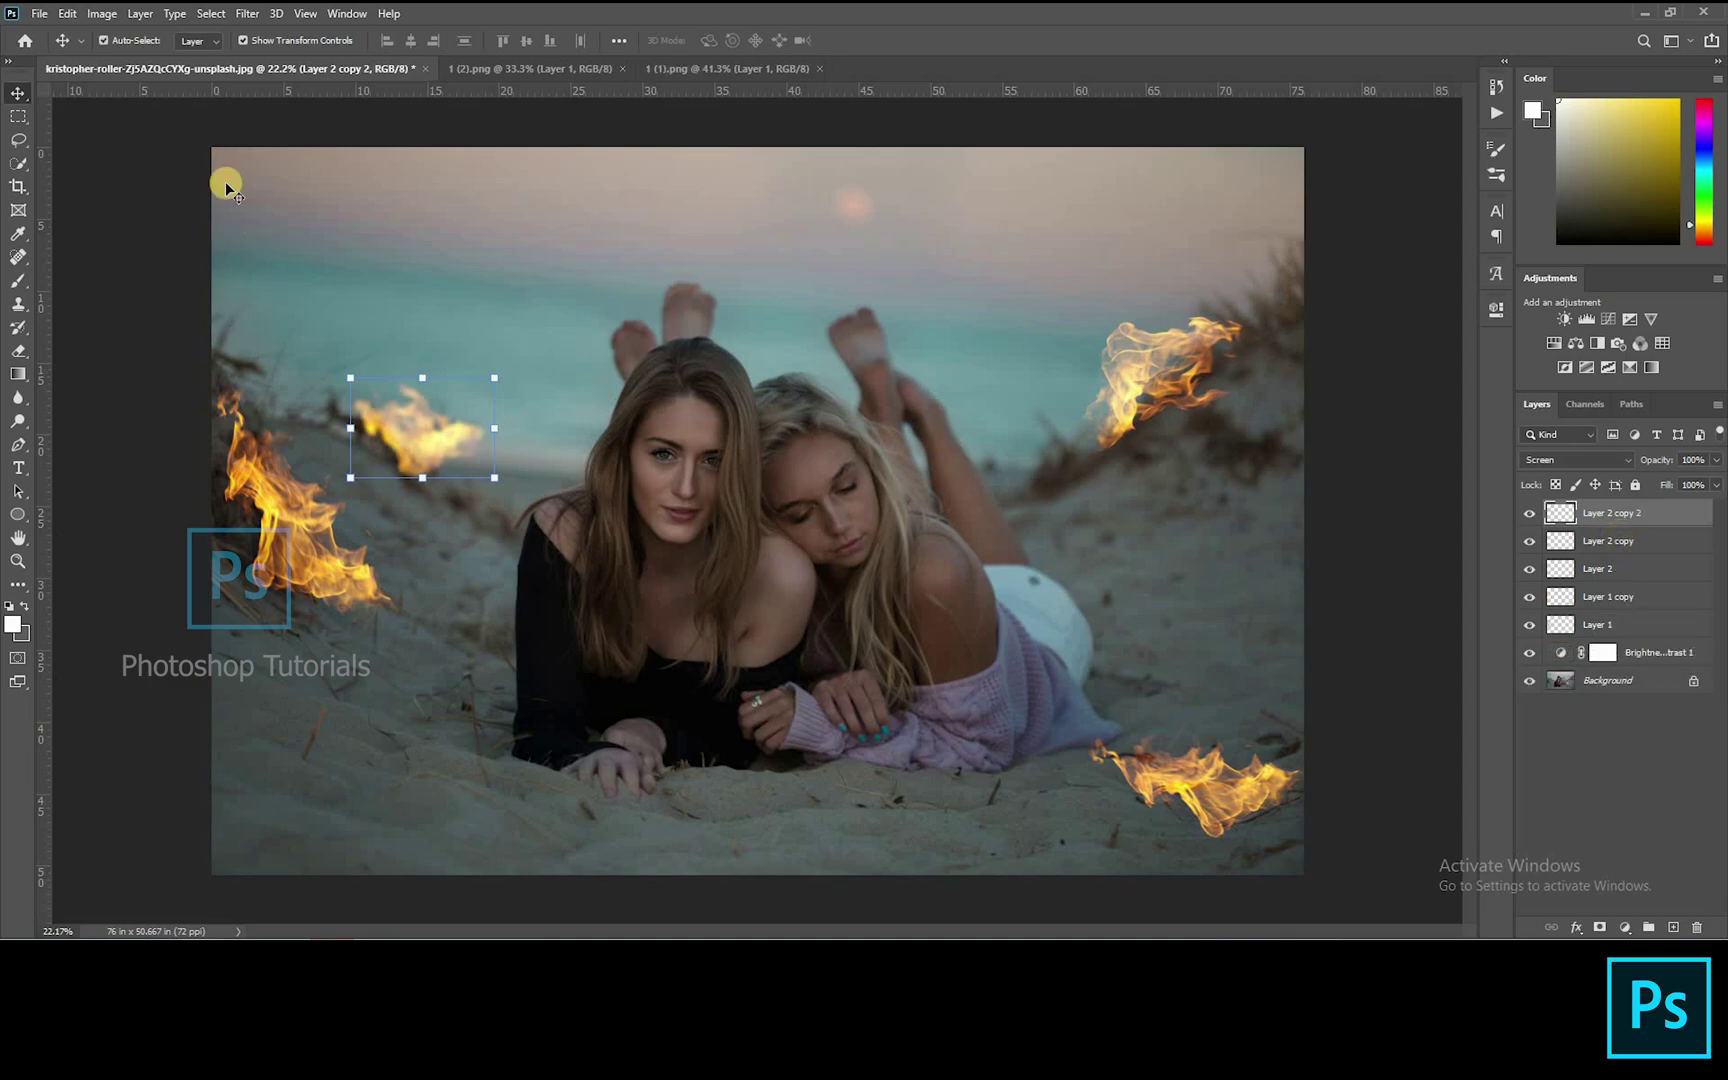
pyautogui.hotkey('alt', '[')
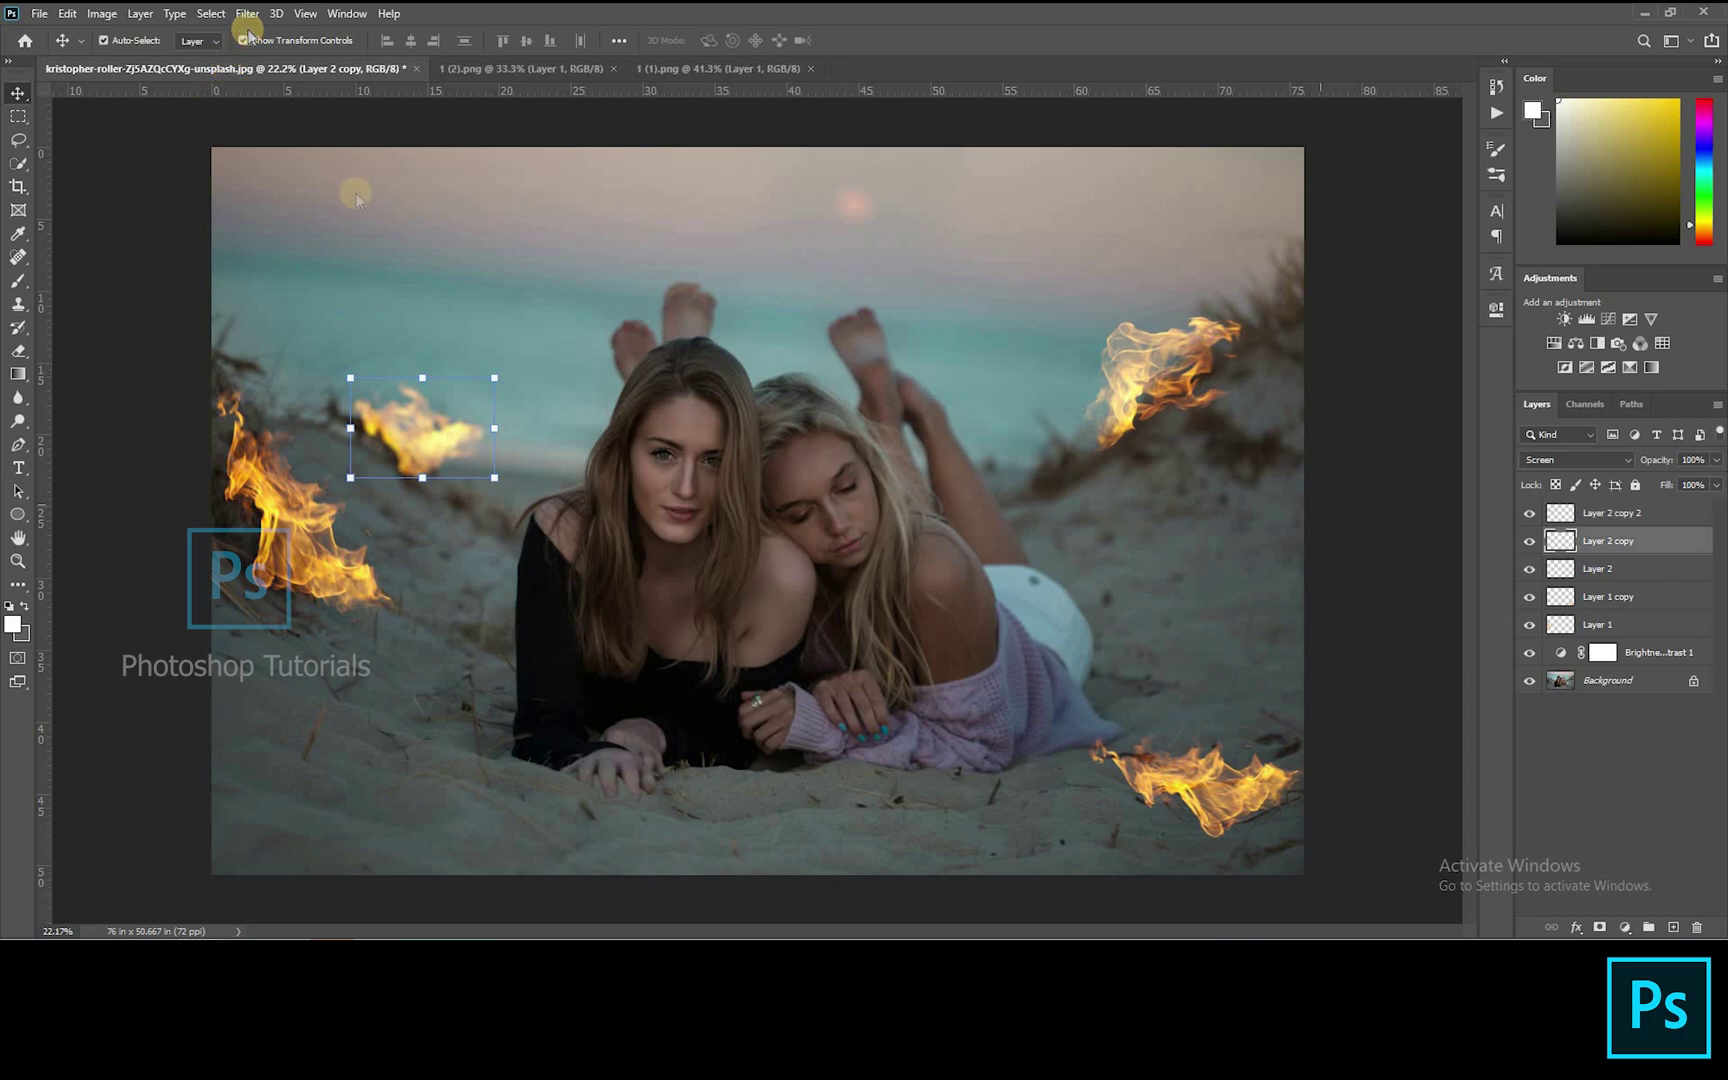
pyautogui.click(247, 14)
pyautogui.moveTo(420, 216)
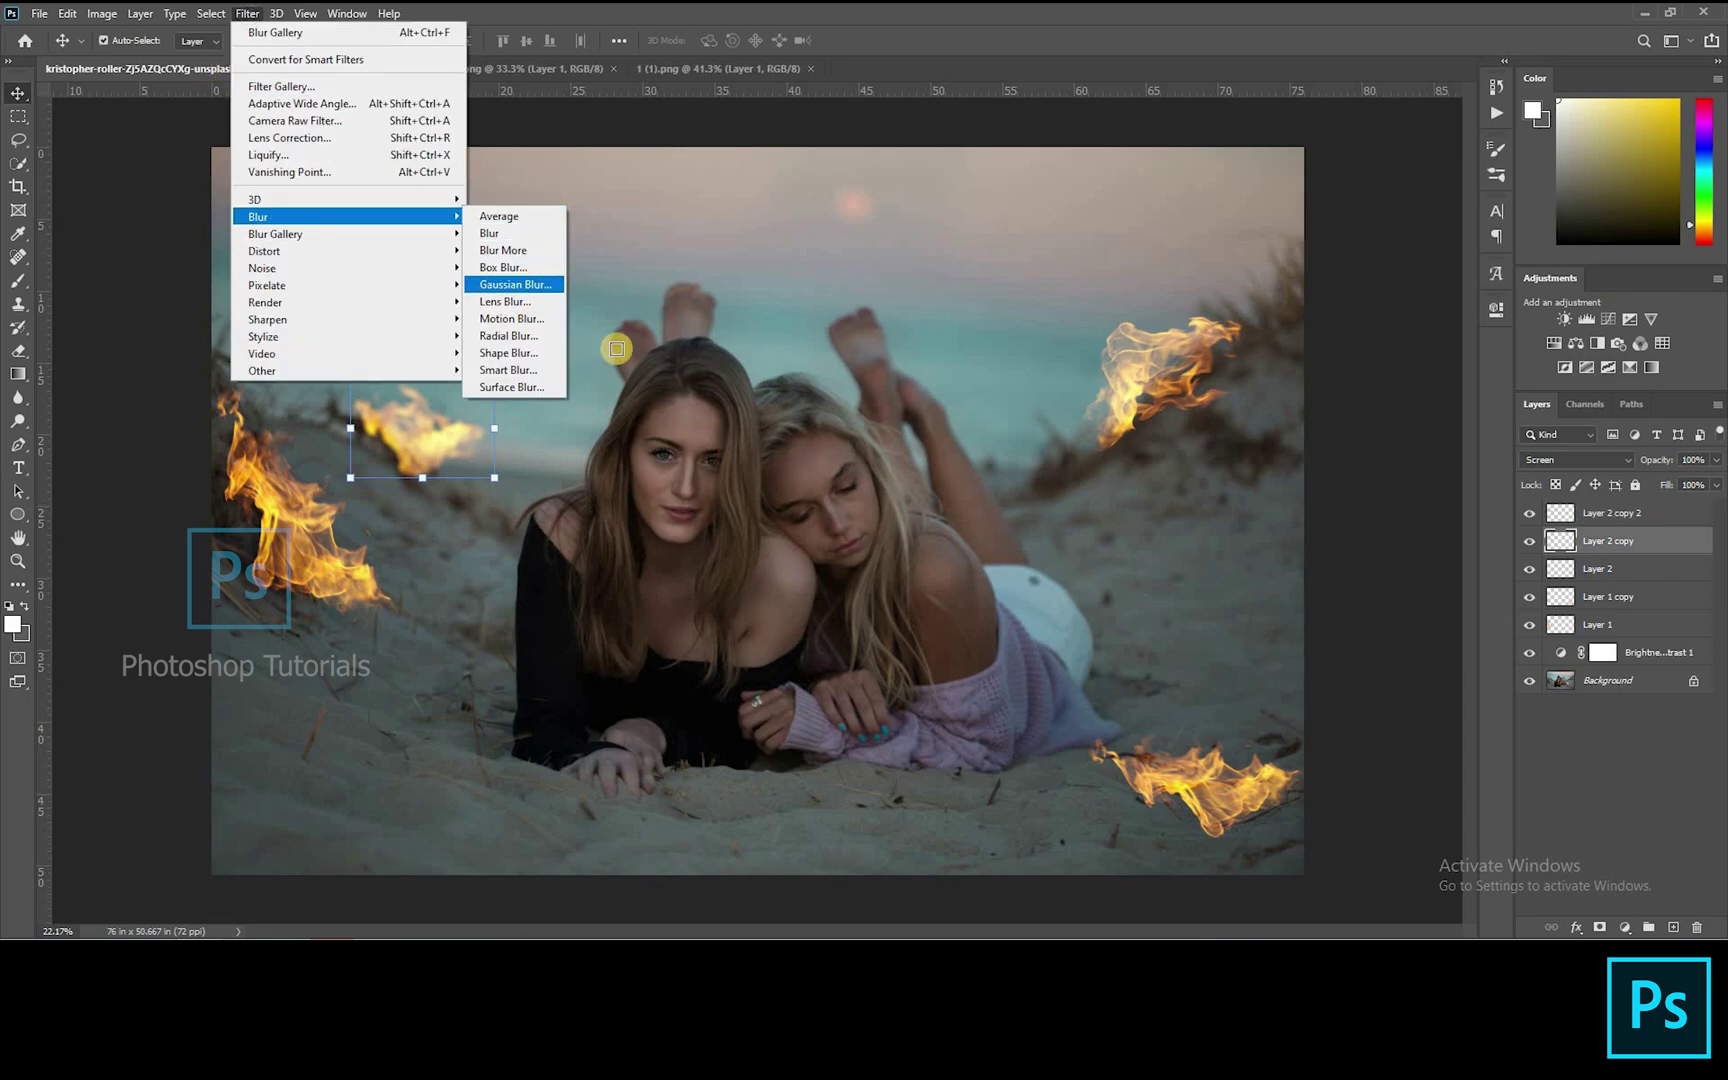
pyautogui.click(554, 284)
pyautogui.click(1452, 618)
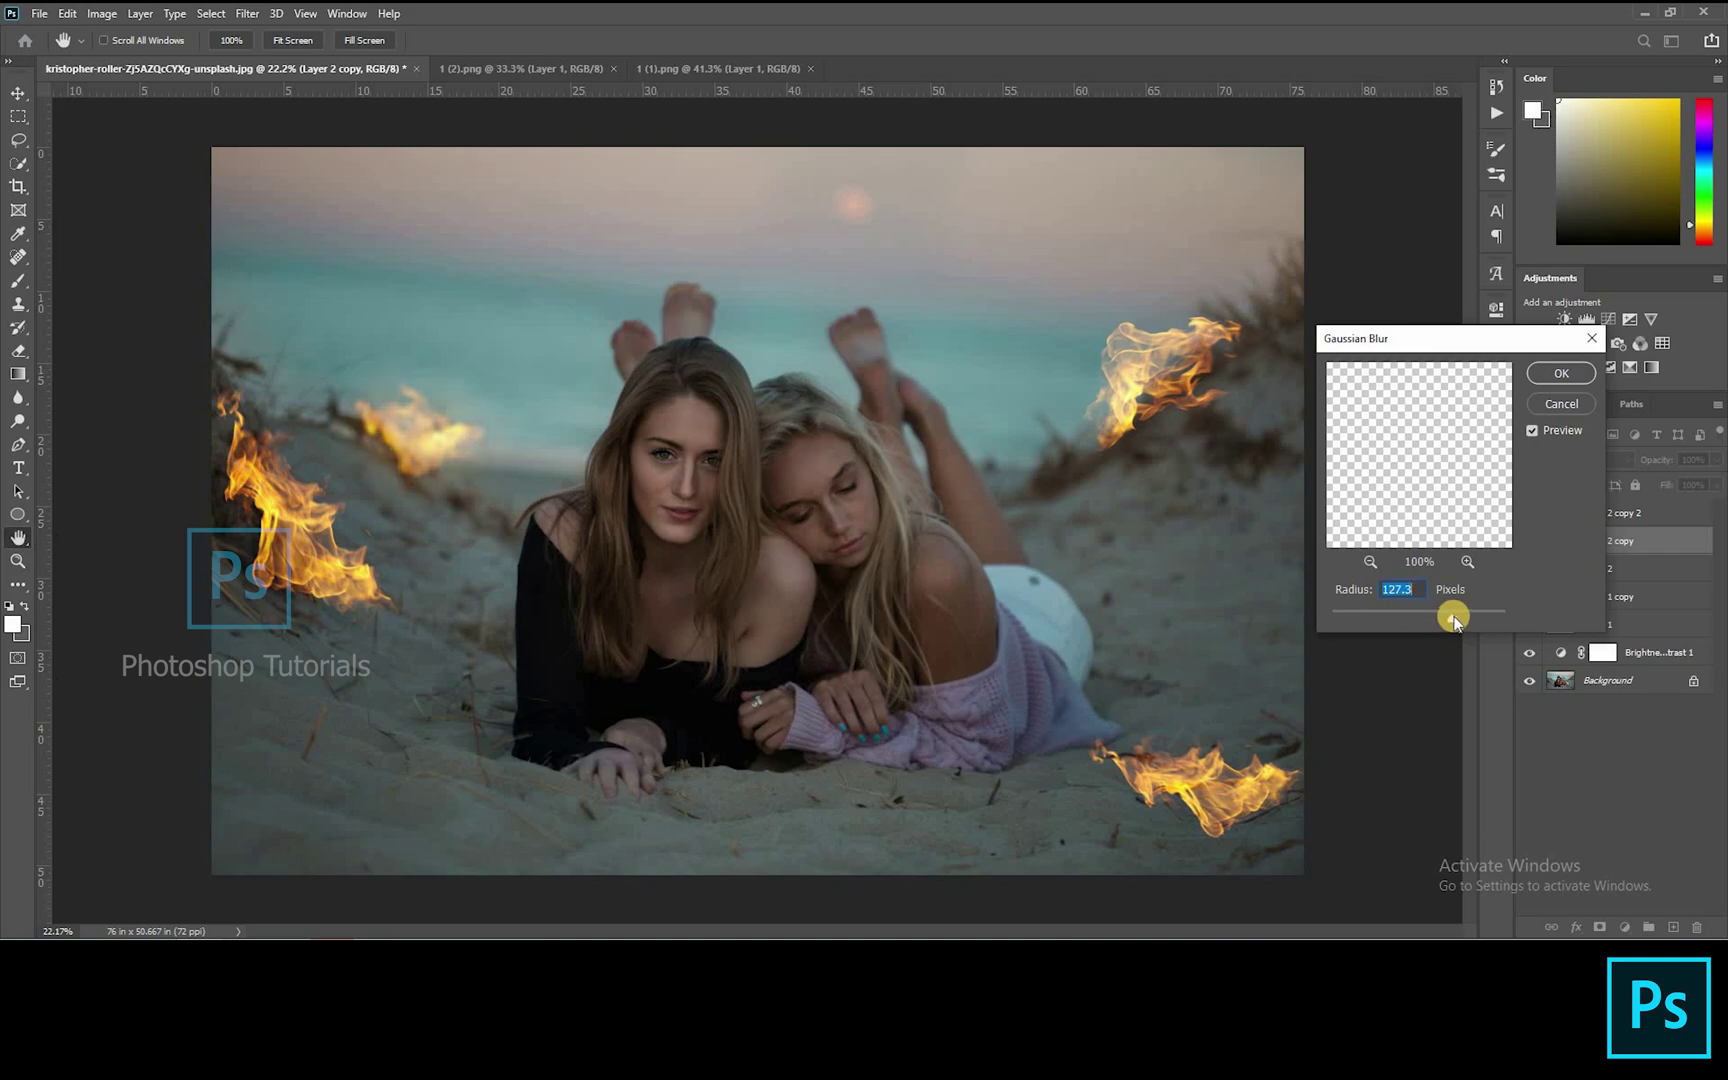
pyautogui.click(1463, 616)
pyautogui.press('Return')
# Rotate the right dune's flame upright by about 145°, scale it down, and place it at the dune's inner edge
pyautogui.click(1563, 576)
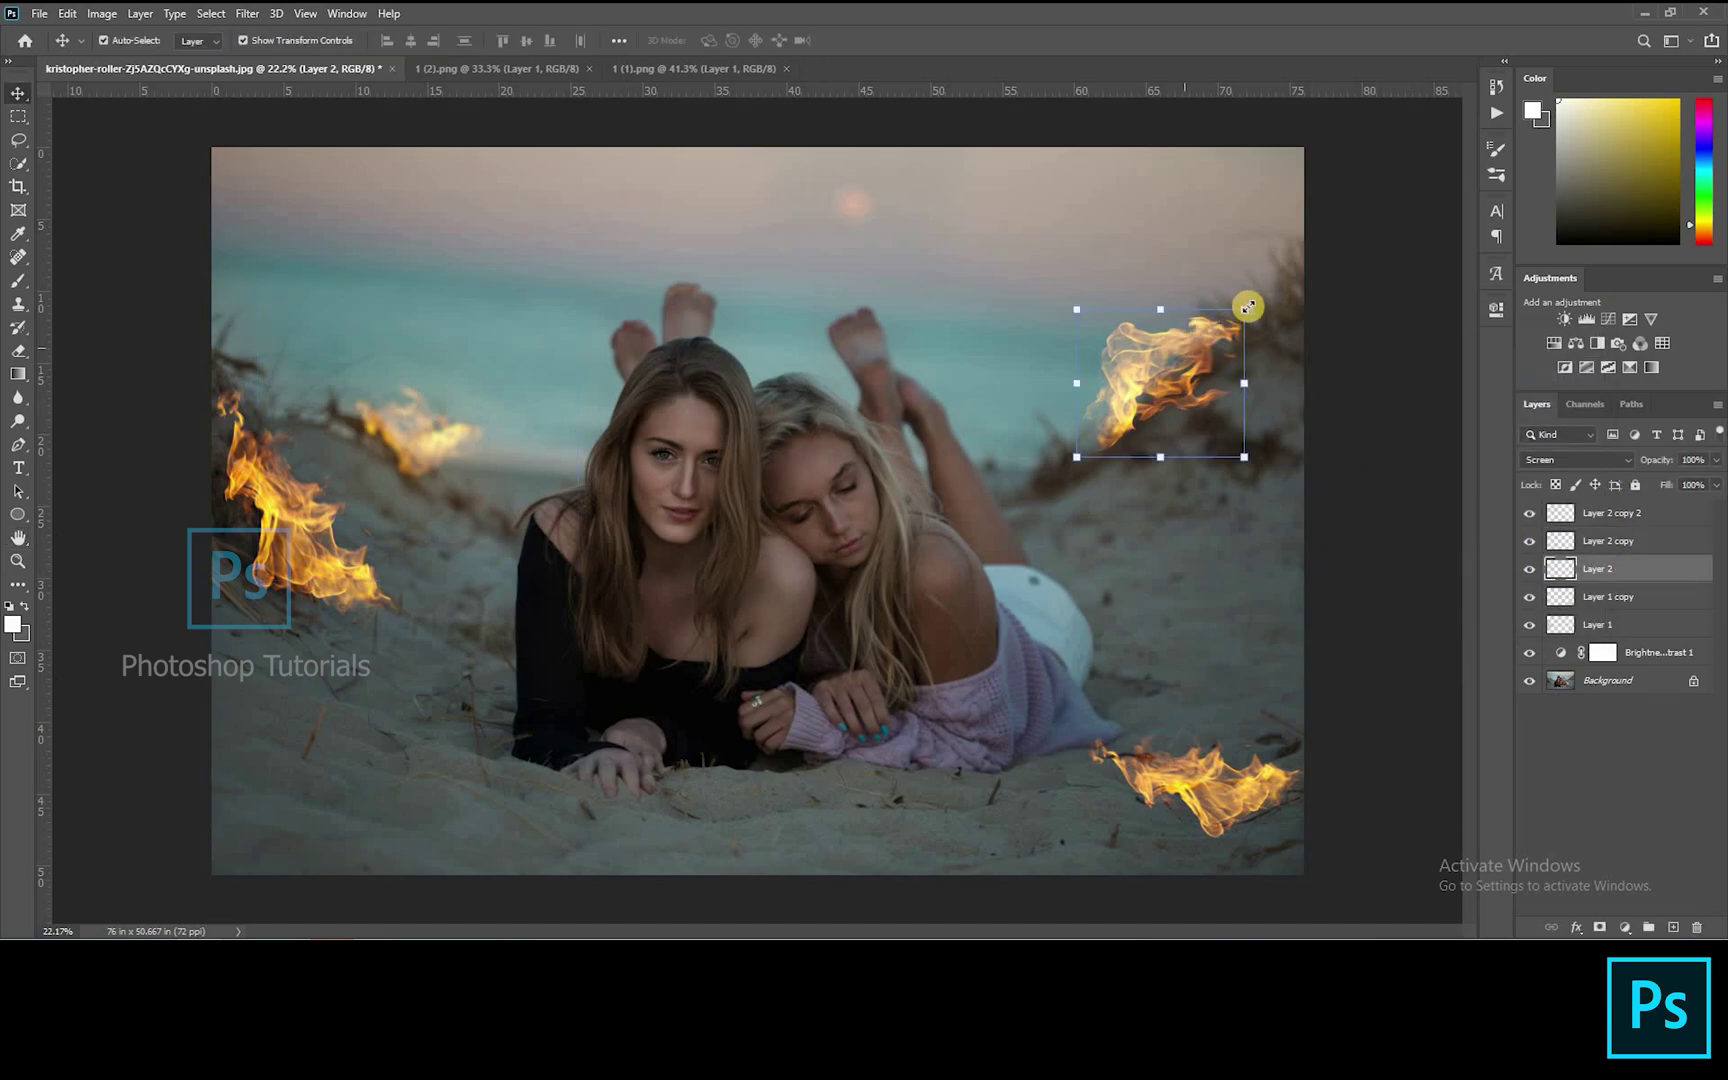
pyautogui.moveTo(1243, 311); pyautogui.dragTo(1127, 468)
pyautogui.moveTo(1181, 411); pyautogui.dragTo(1153, 382)
pyautogui.moveTo(1237, 282); pyautogui.dragTo(1207, 253)
pyautogui.moveTo(1158, 366); pyautogui.dragTo(1139, 385)
pyautogui.moveTo(1146, 272); pyautogui.dragTo(1143, 310)
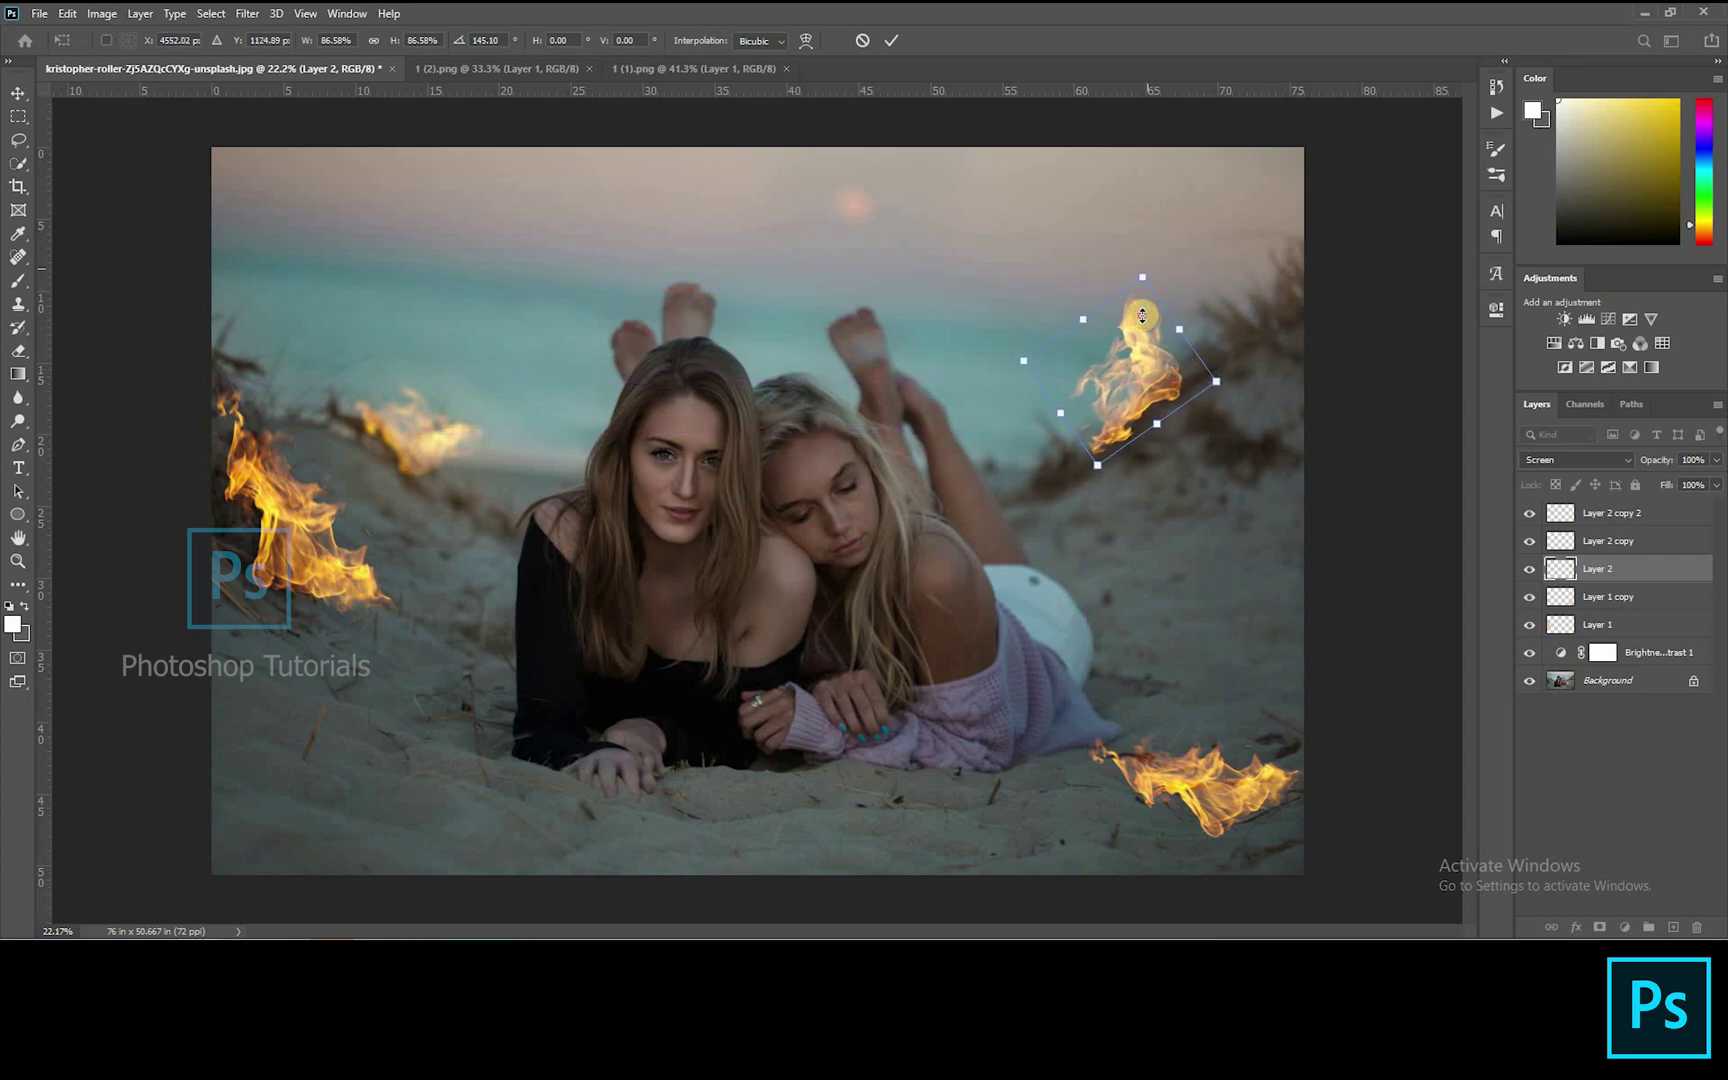
pyautogui.moveTo(1134, 412); pyautogui.dragTo(1105, 427)
pyautogui.press('Return')
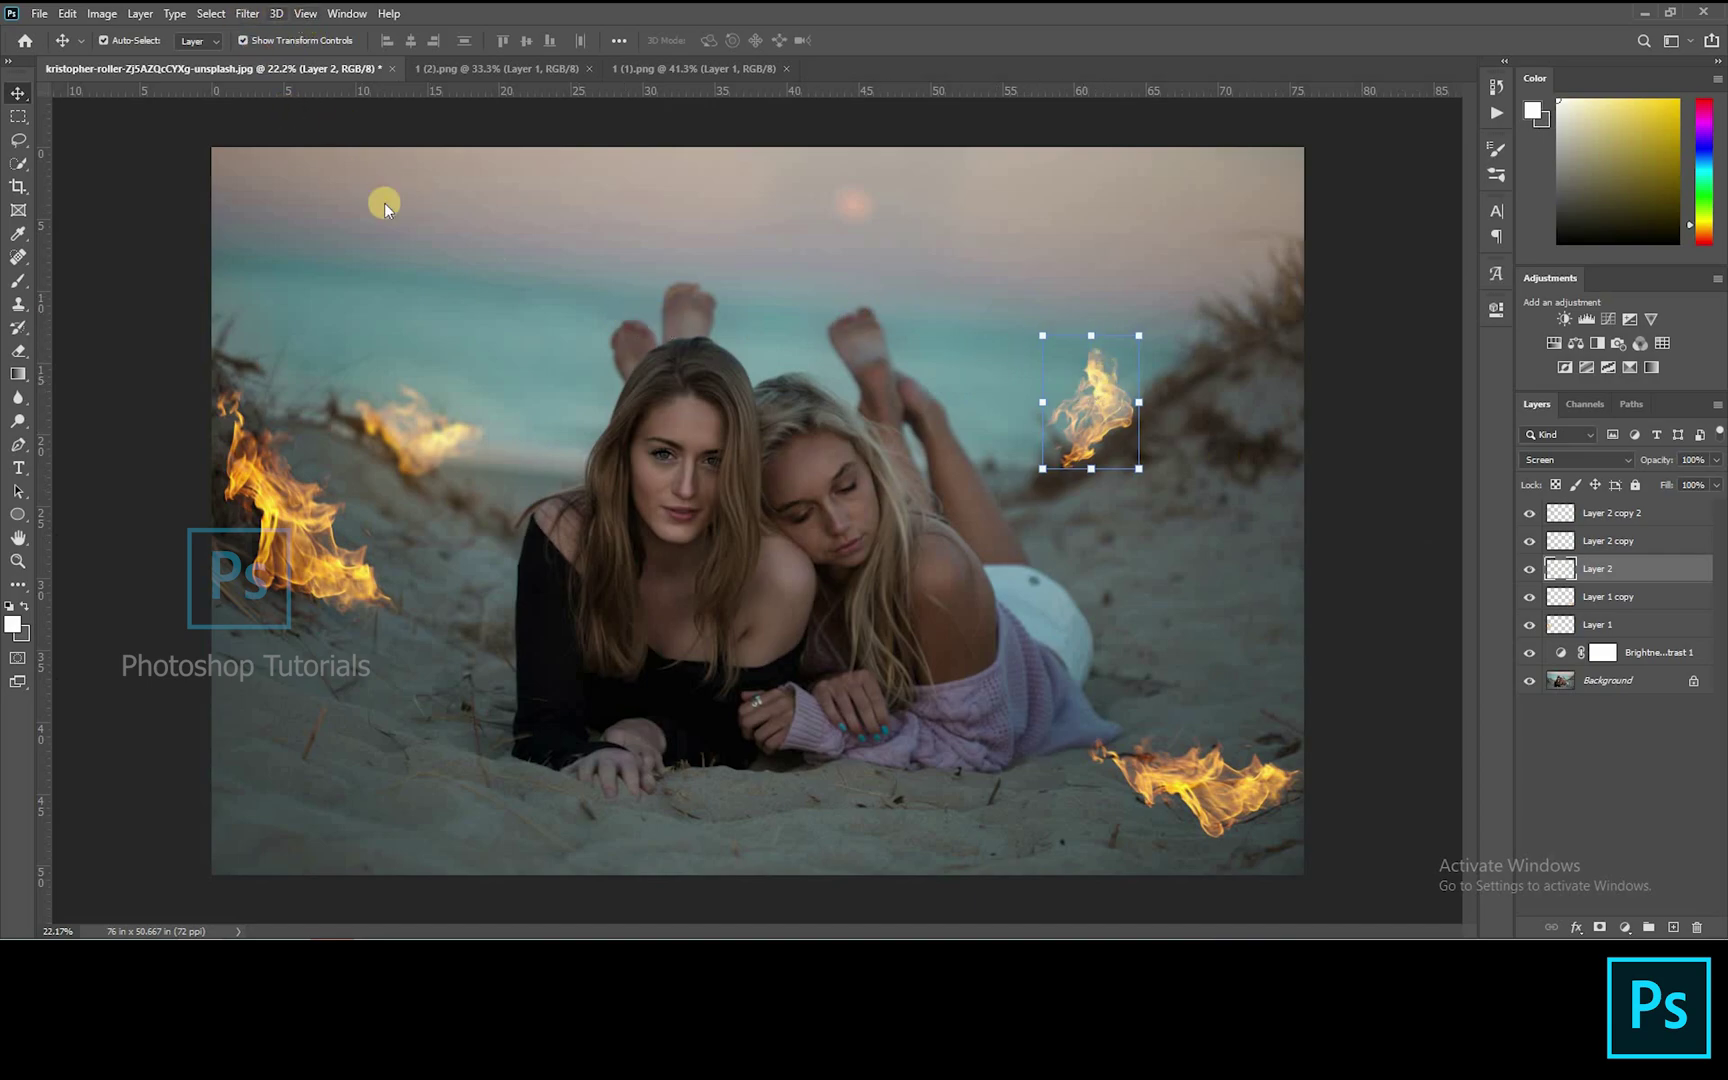
# Apply a Field Blur of about 19 px to the right dune's flame
pyautogui.click(247, 14)
pyautogui.moveTo(400, 234)
pyautogui.click(511, 235)
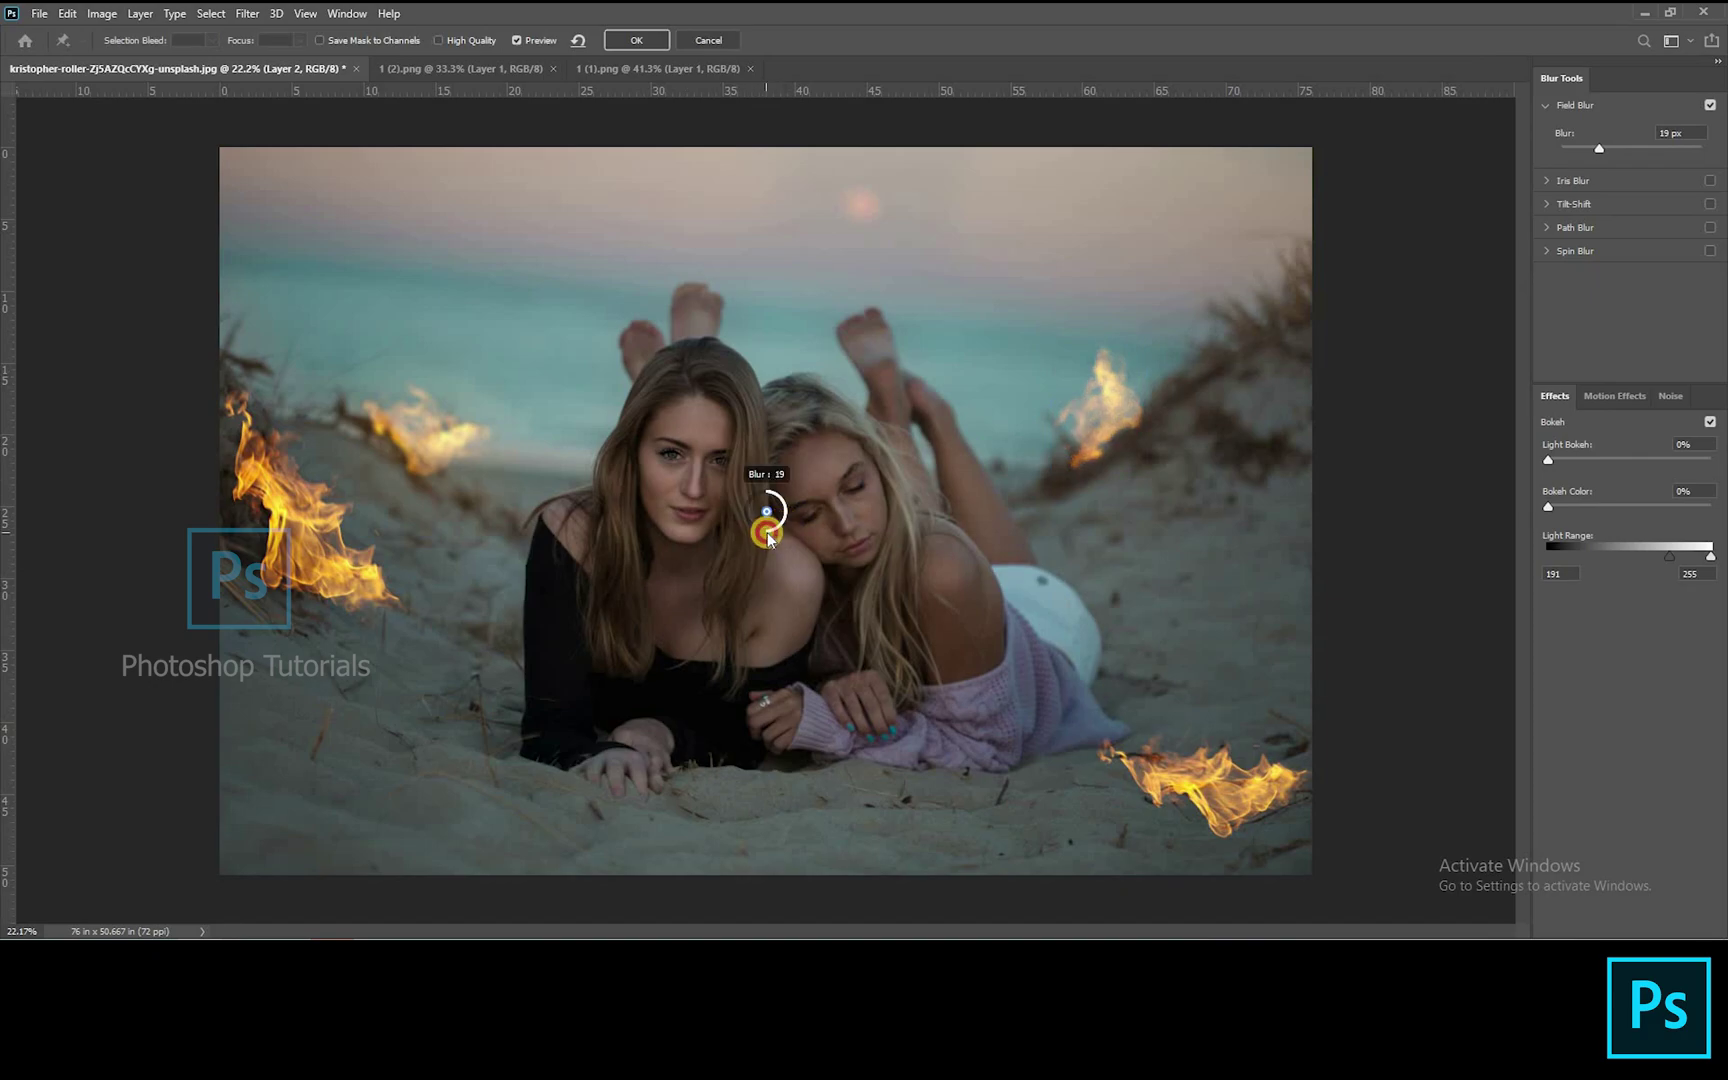
pyautogui.press('Return')
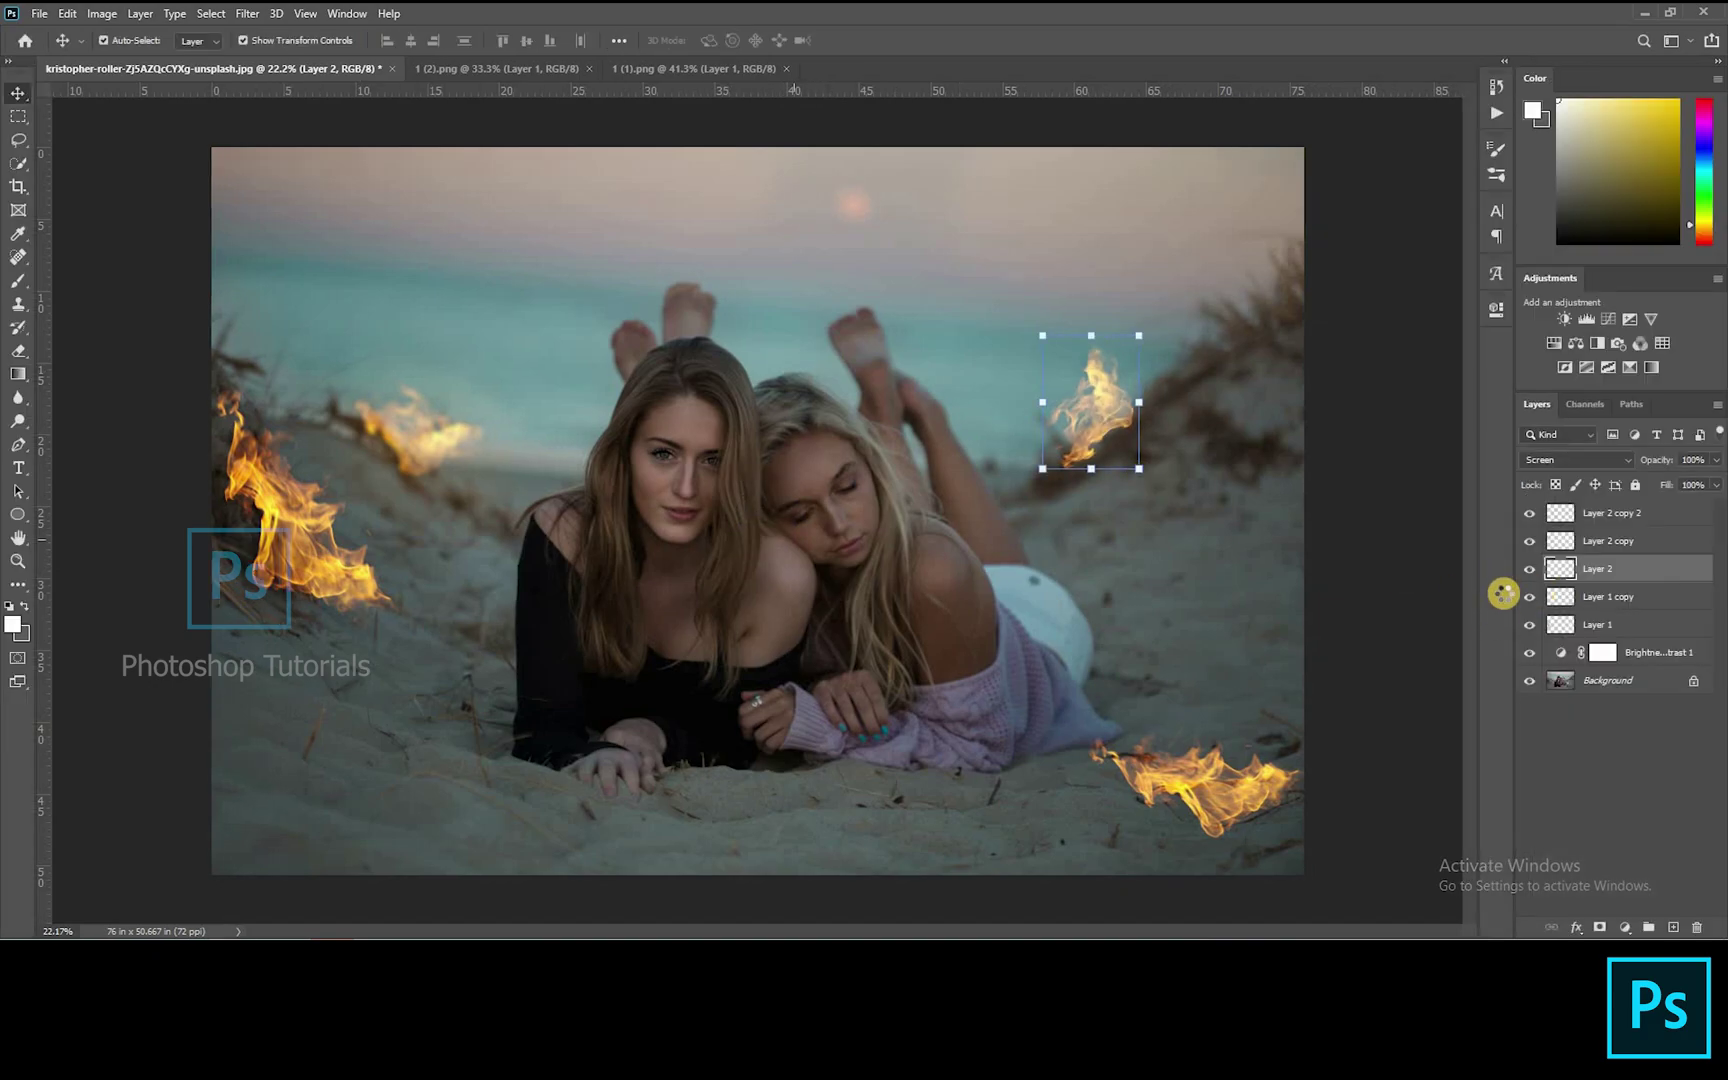
# Duplicate the right dune's flame and apply a 240.1-pixel Gaussian Blur to the lower layer, Layer 2, as a glow
pyautogui.hotkey('ctrl', 'j')
pyautogui.click(1612, 588)
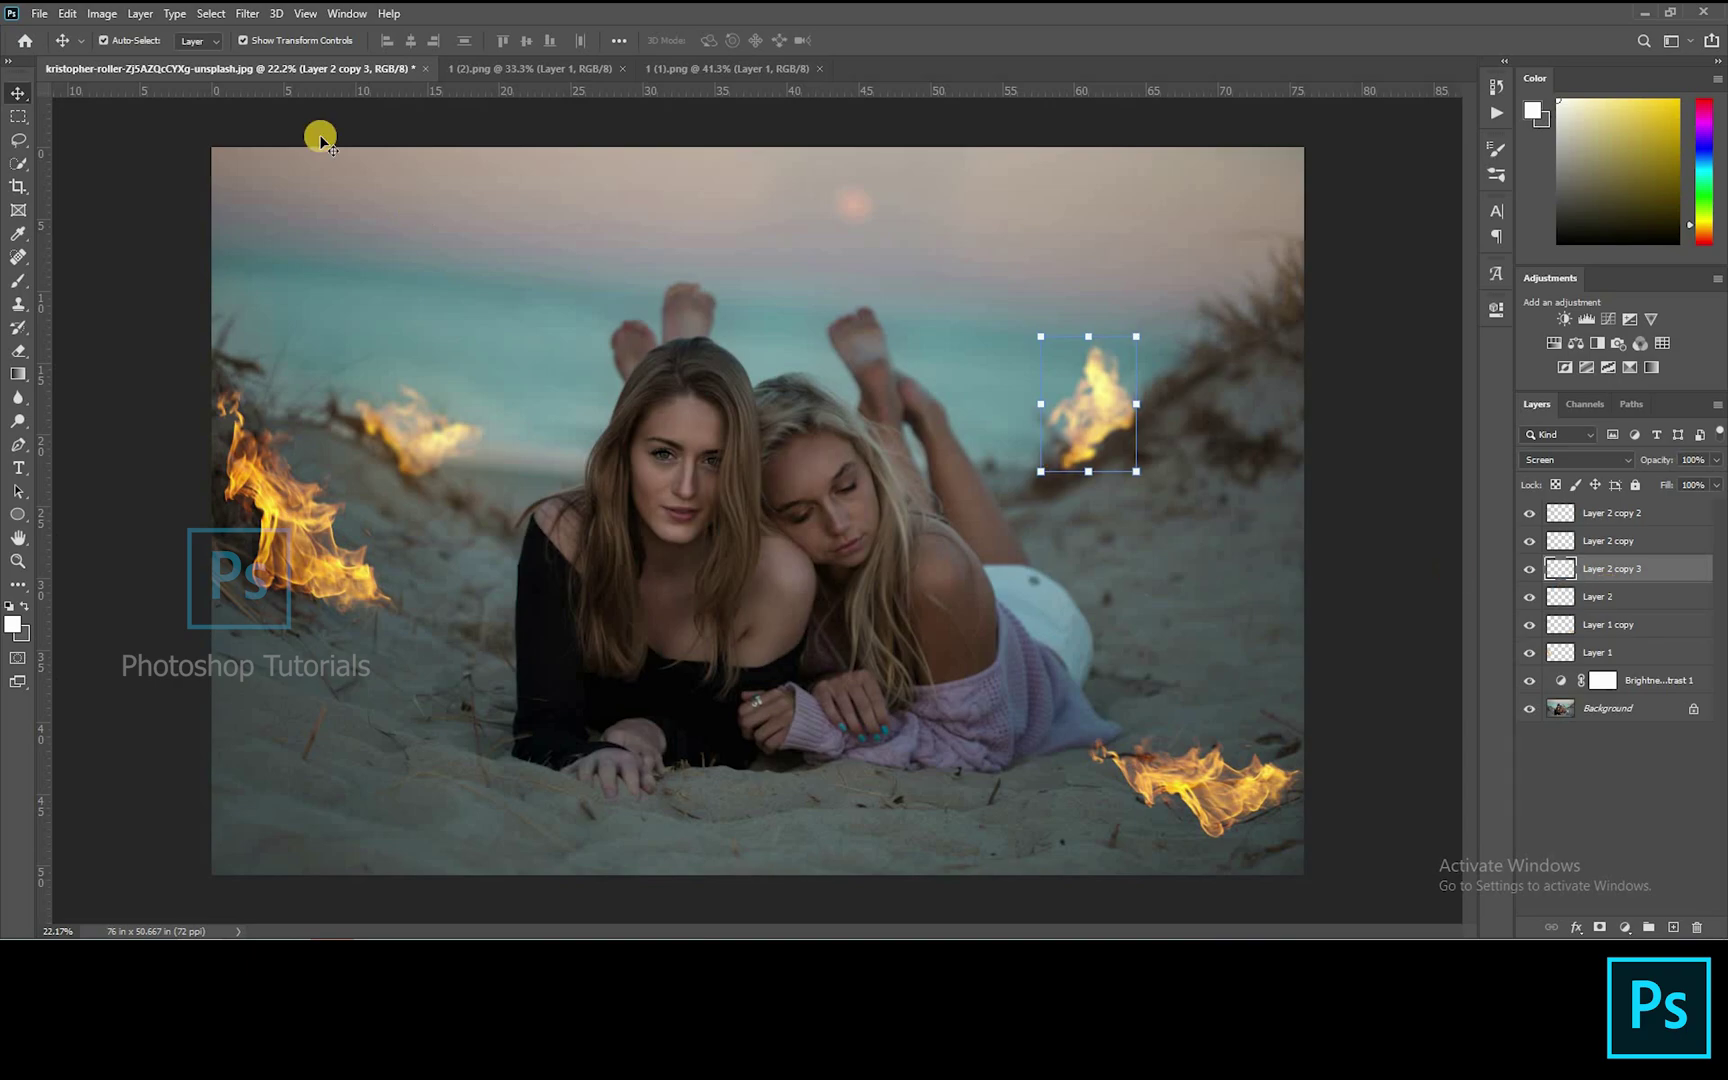
pyautogui.click(247, 13)
pyautogui.moveTo(385, 212)
pyautogui.click(520, 288)
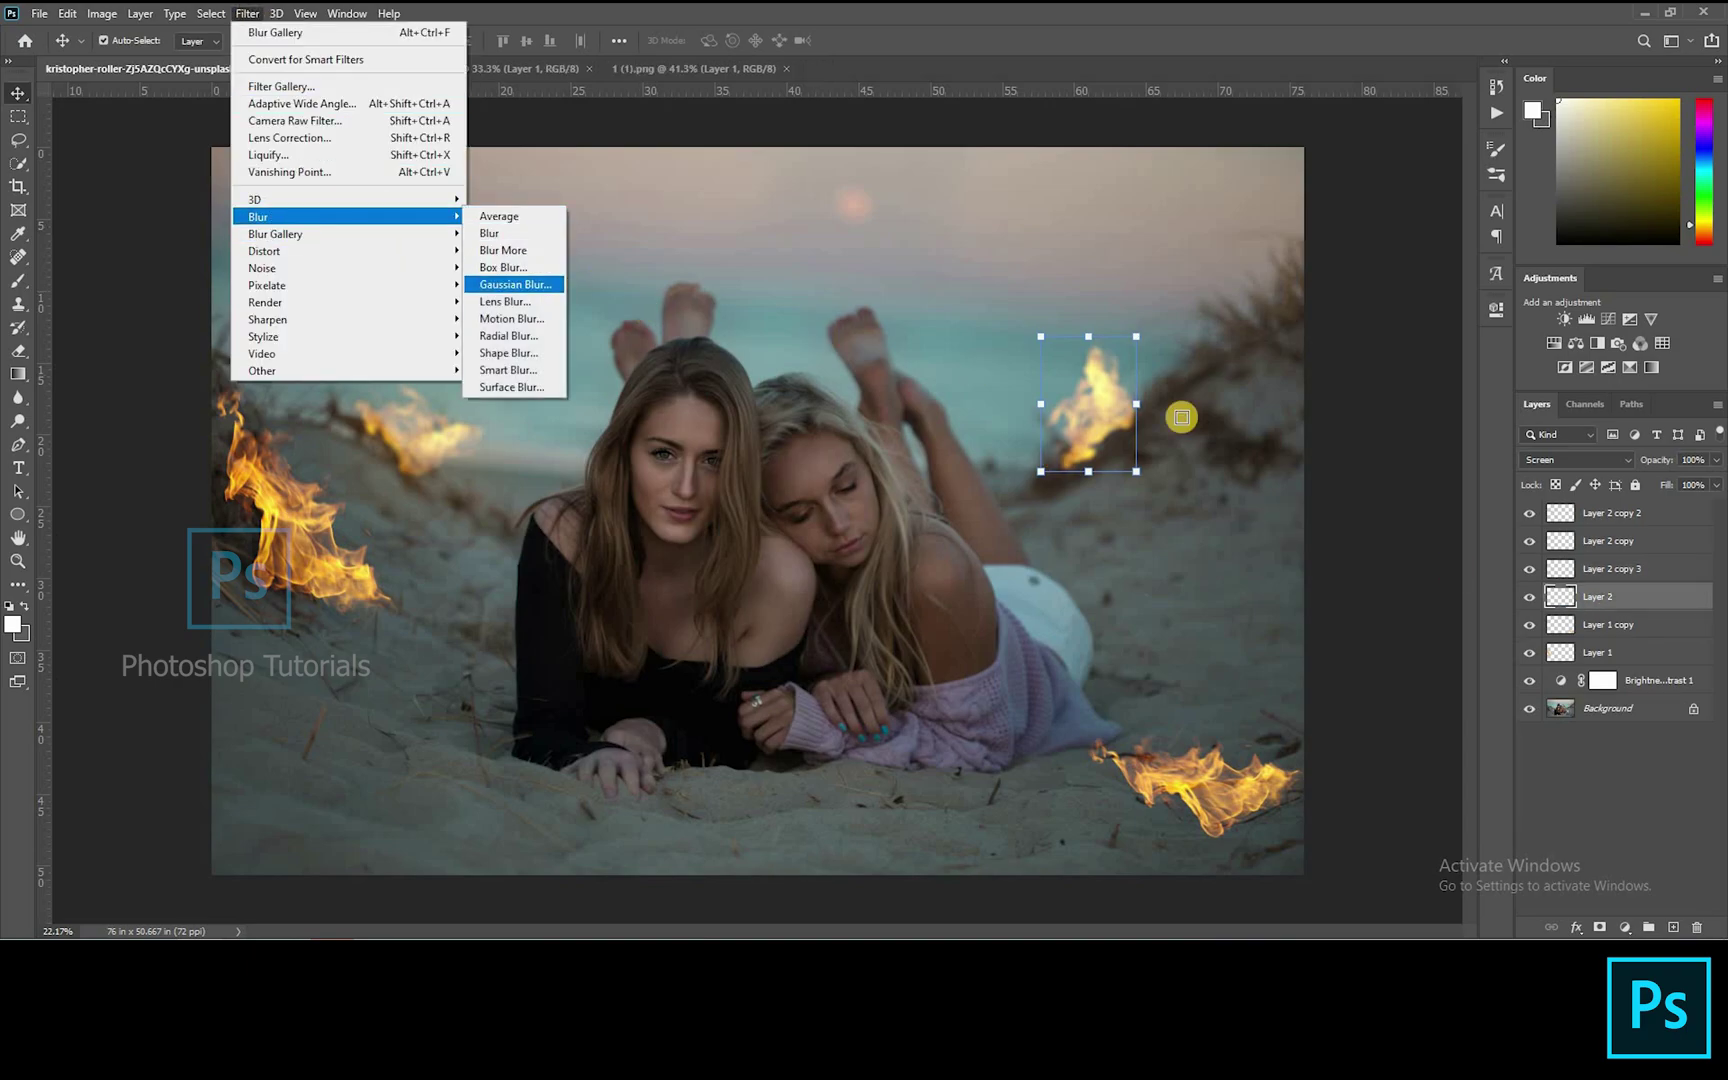
pyautogui.click(1552, 380)
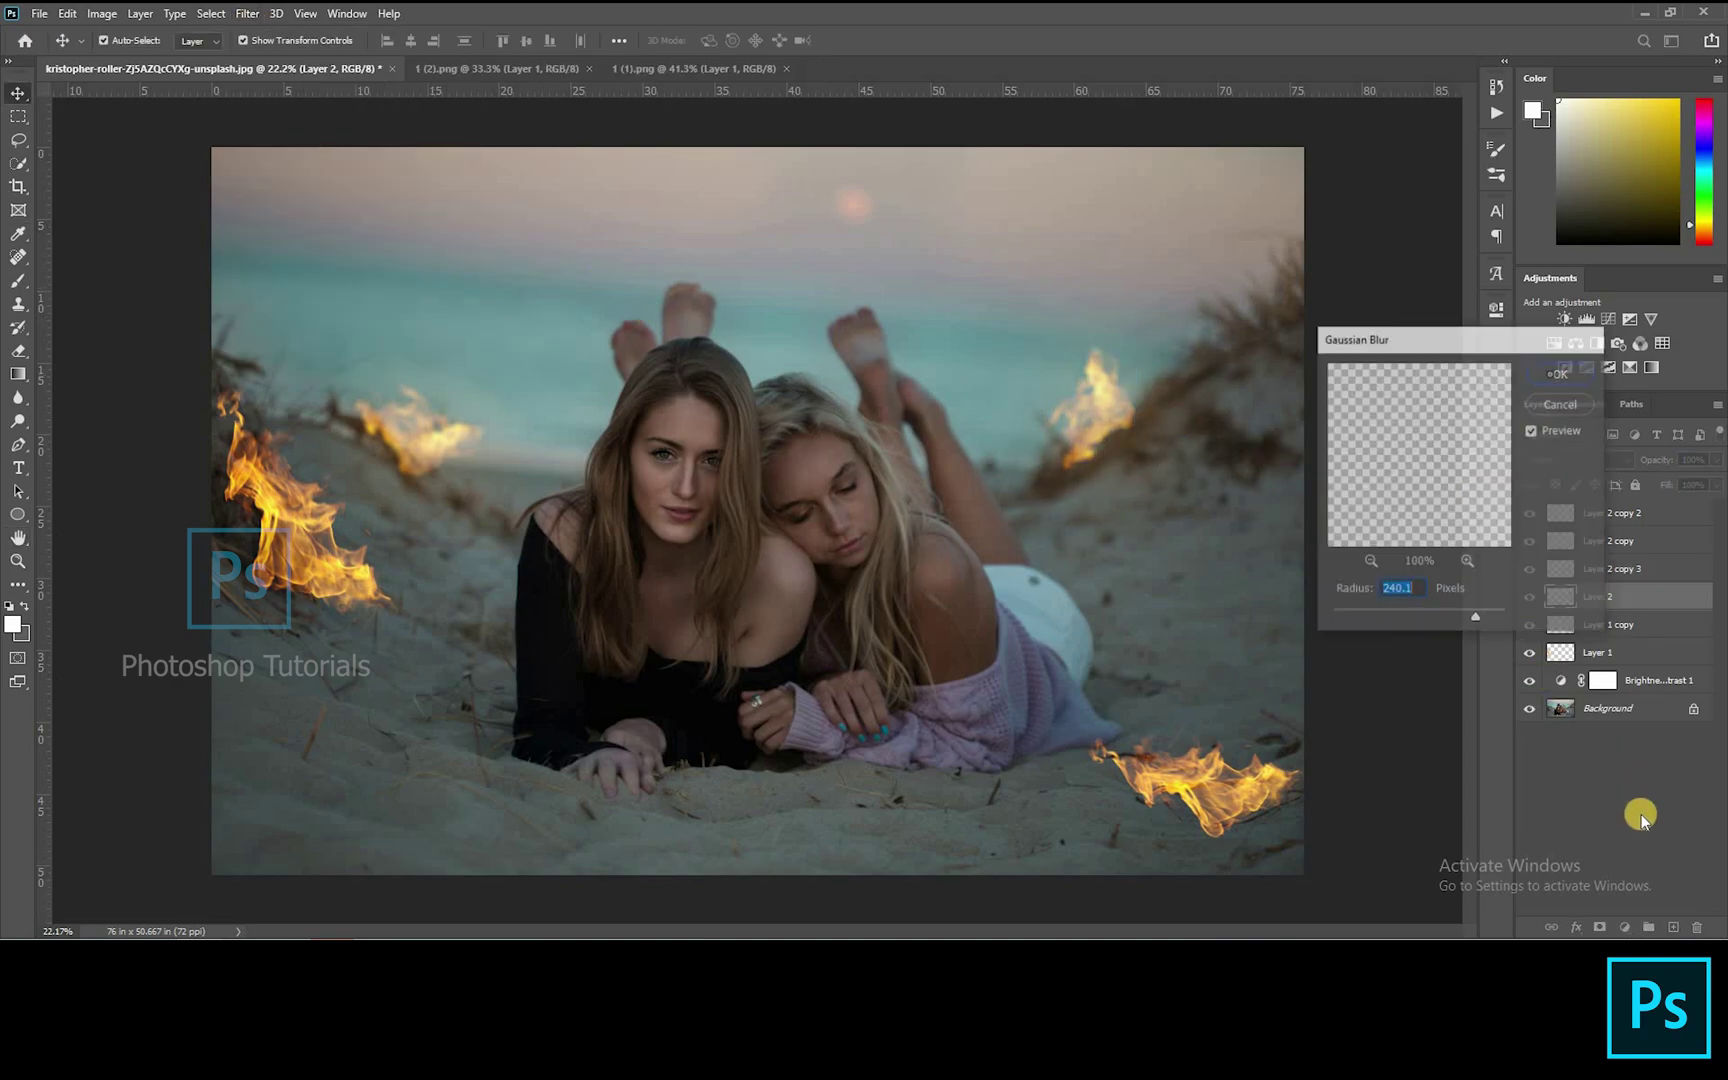
pyautogui.click(1642, 814)
# Scale the lower-right flame to about 88%, adjust its rotation, and reposition it on the sand beside the lilac sweater
pyautogui.moveTo(1252, 798); pyautogui.dragTo(1256, 823)
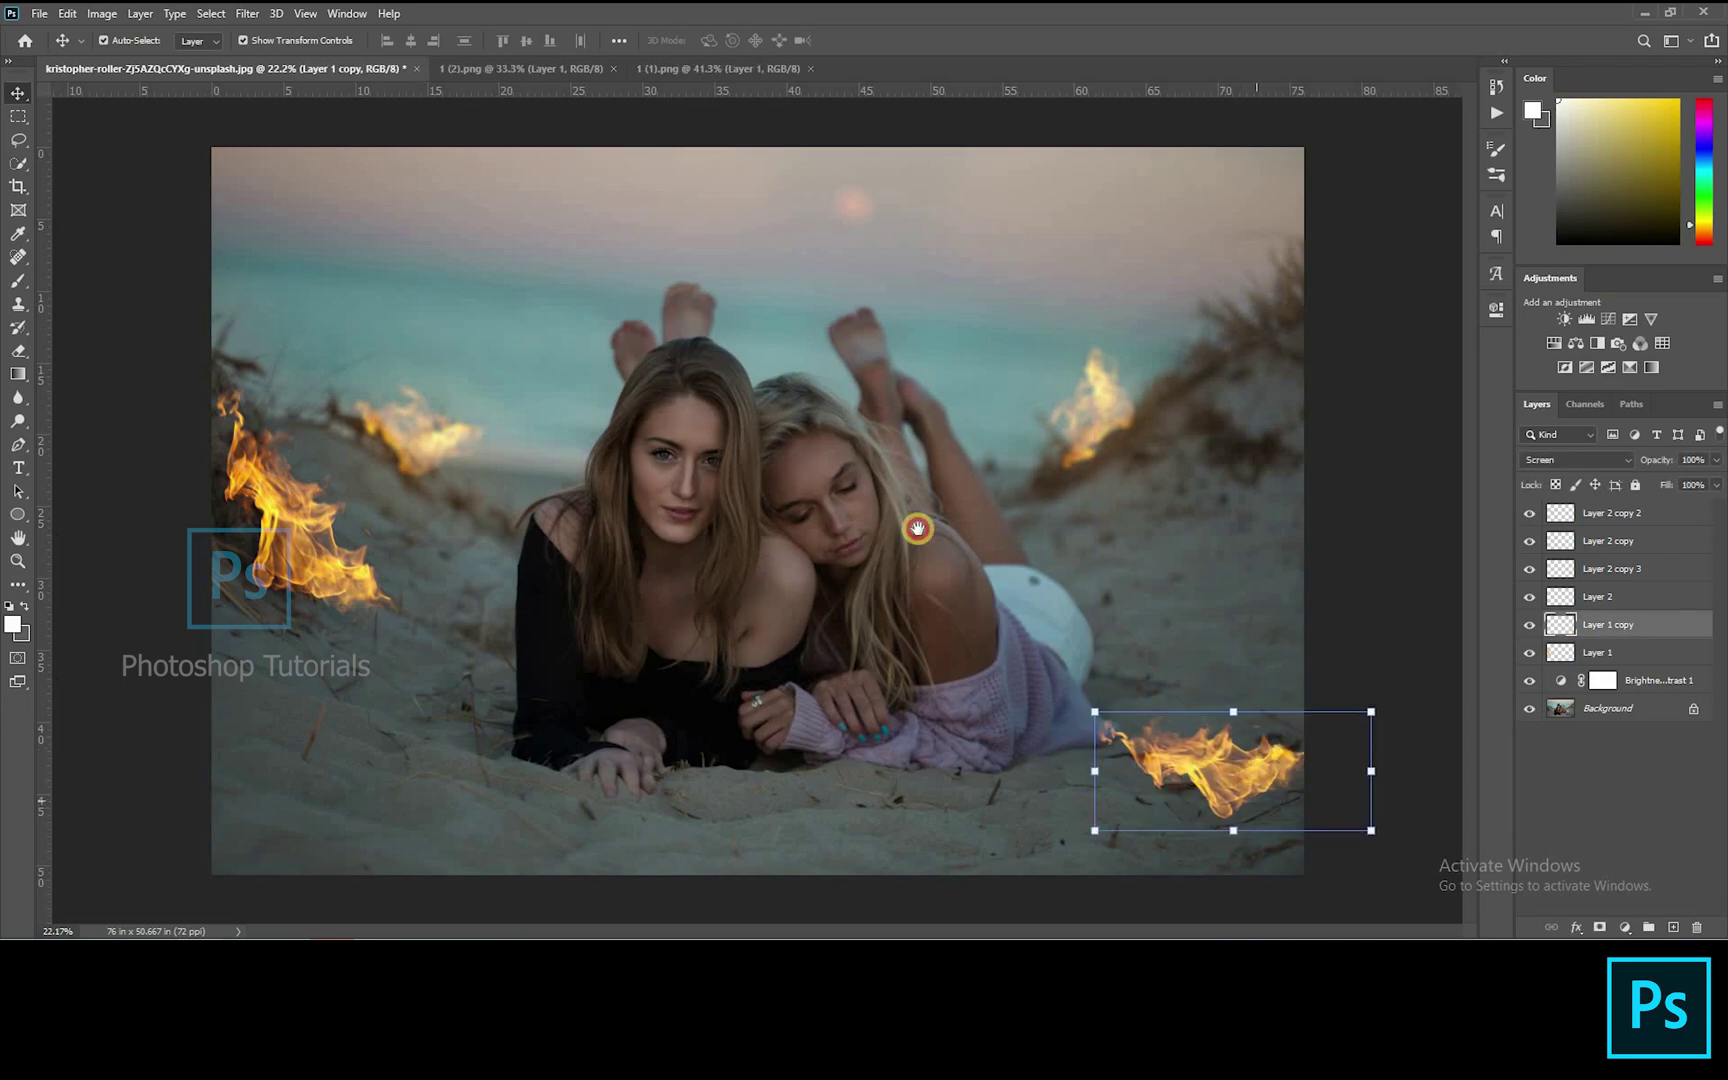
pyautogui.scroll(3, 918, 530)
pyautogui.moveTo(1270, 752); pyautogui.dragTo(1022, 471)
pyautogui.moveTo(1168, 621); pyautogui.dragTo(1019, 455)
pyautogui.scroll(6, 1019, 455)
pyautogui.moveTo(1167, 639); pyautogui.dragTo(1221, 736)
pyautogui.moveTo(1410, 334); pyautogui.dragTo(1310, 374)
pyautogui.moveTo(583, 746); pyautogui.dragTo(972, 460)
pyautogui.moveTo(1072, 704); pyautogui.dragTo(474, 494)
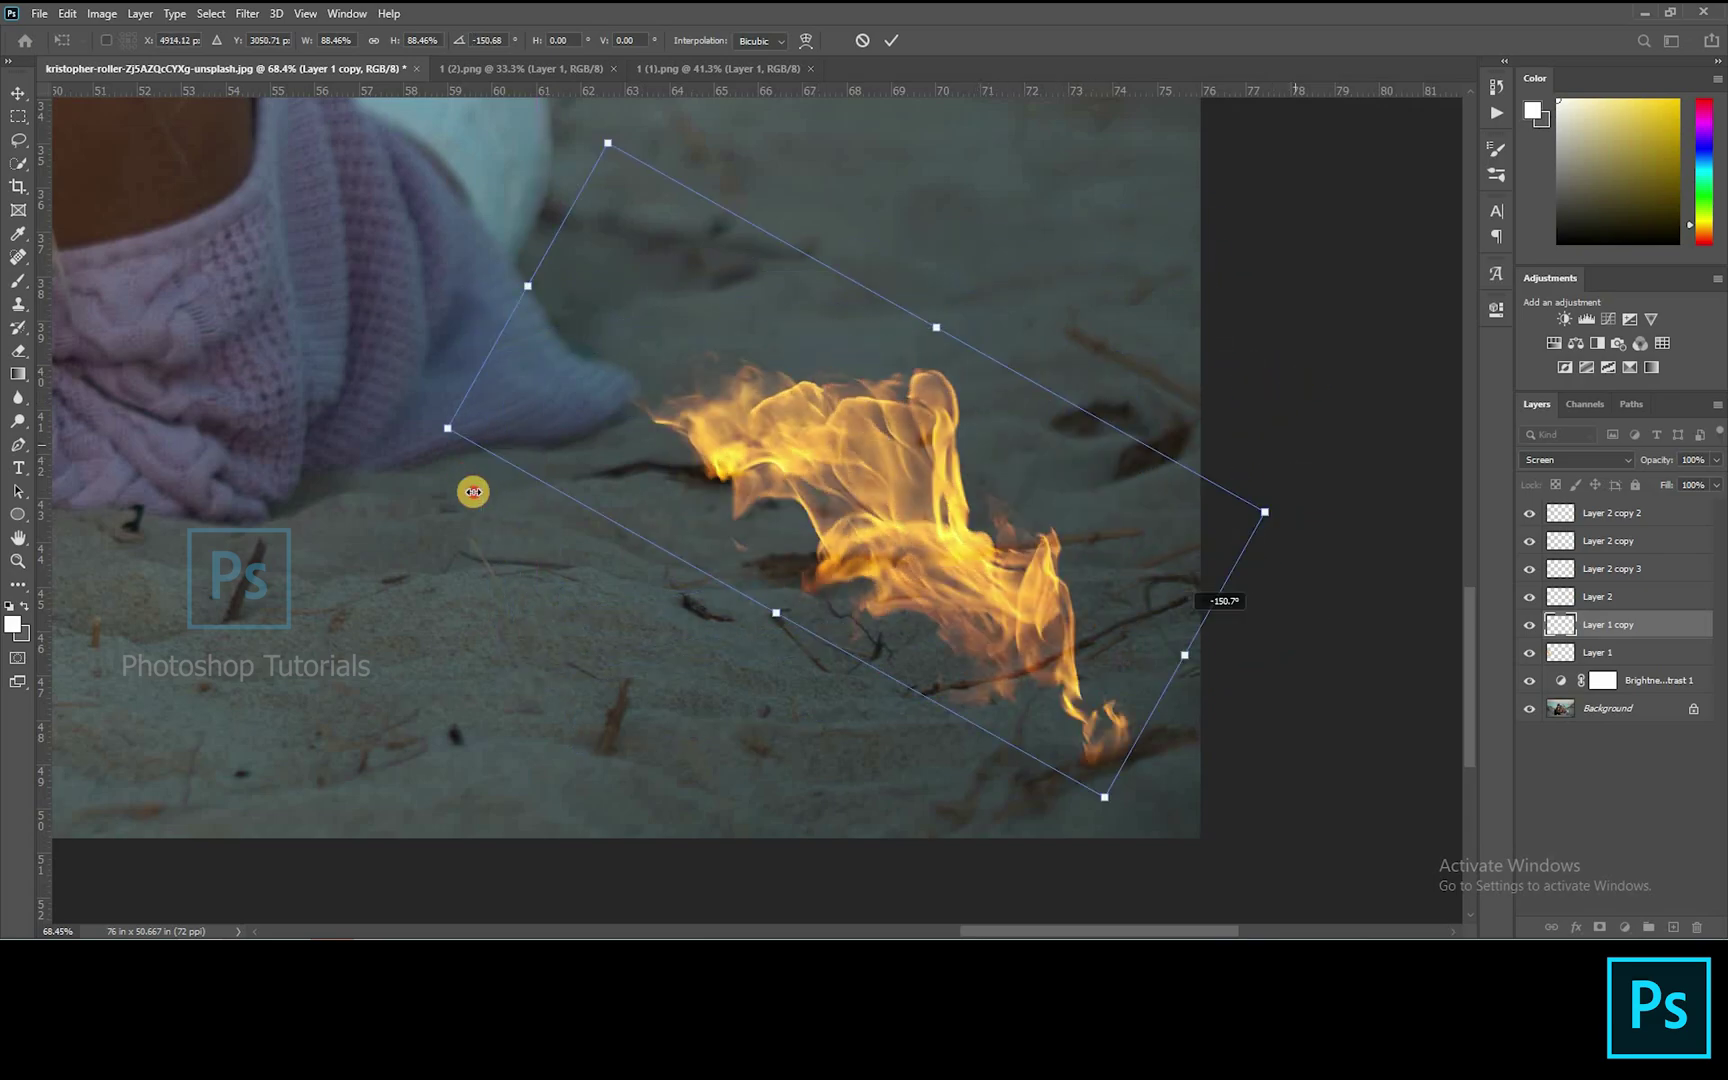
pyautogui.moveTo(1040, 432); pyautogui.dragTo(1130, 337)
pyautogui.moveTo(1094, 369); pyautogui.dragTo(964, 608)
pyautogui.moveTo(1000, 542); pyautogui.dragTo(1094, 399)
pyautogui.moveTo(1079, 470); pyautogui.dragTo(1045, 482)
pyautogui.press('Return')
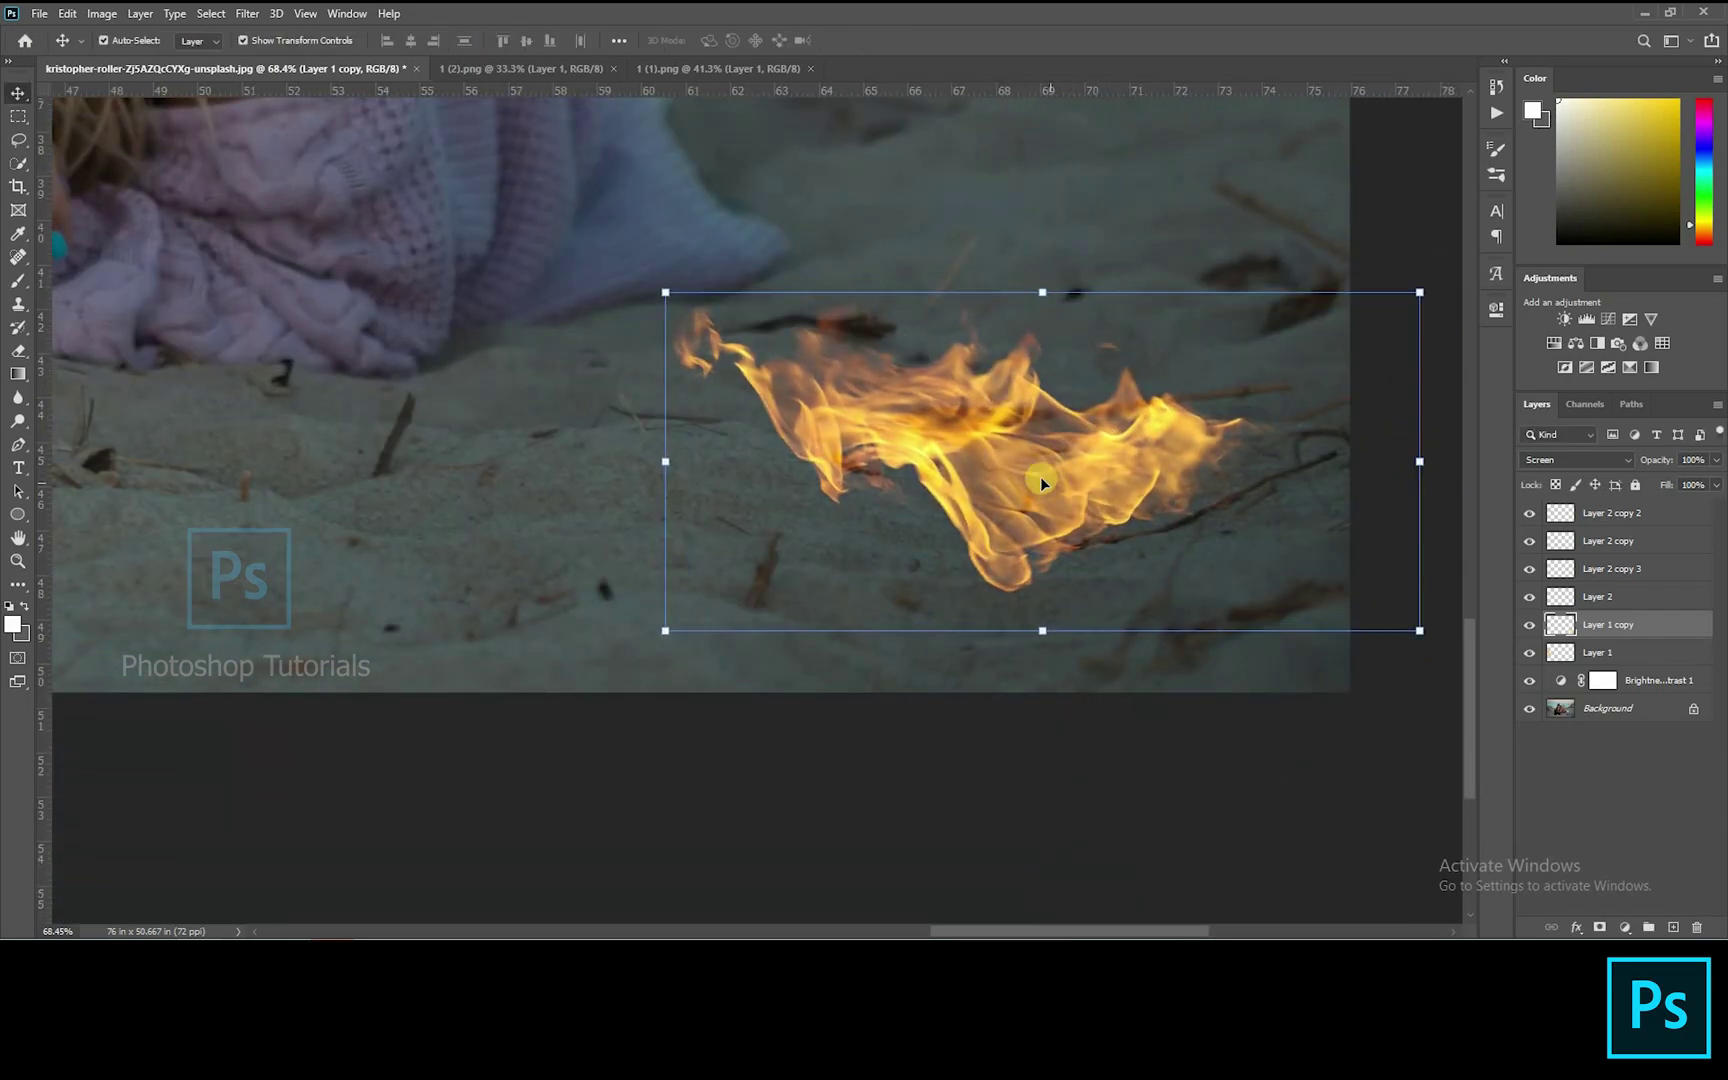
# Rotate the foreground flame on the left dune and reposition it along the photo's left edge
pyautogui.scroll(-12, 1048, 485)
pyautogui.click(1333, 545)
pyautogui.scroll(4, 428, 579)
pyautogui.moveTo(428, 579); pyautogui.dragTo(878, 572)
pyautogui.scroll(5, 936, 589)
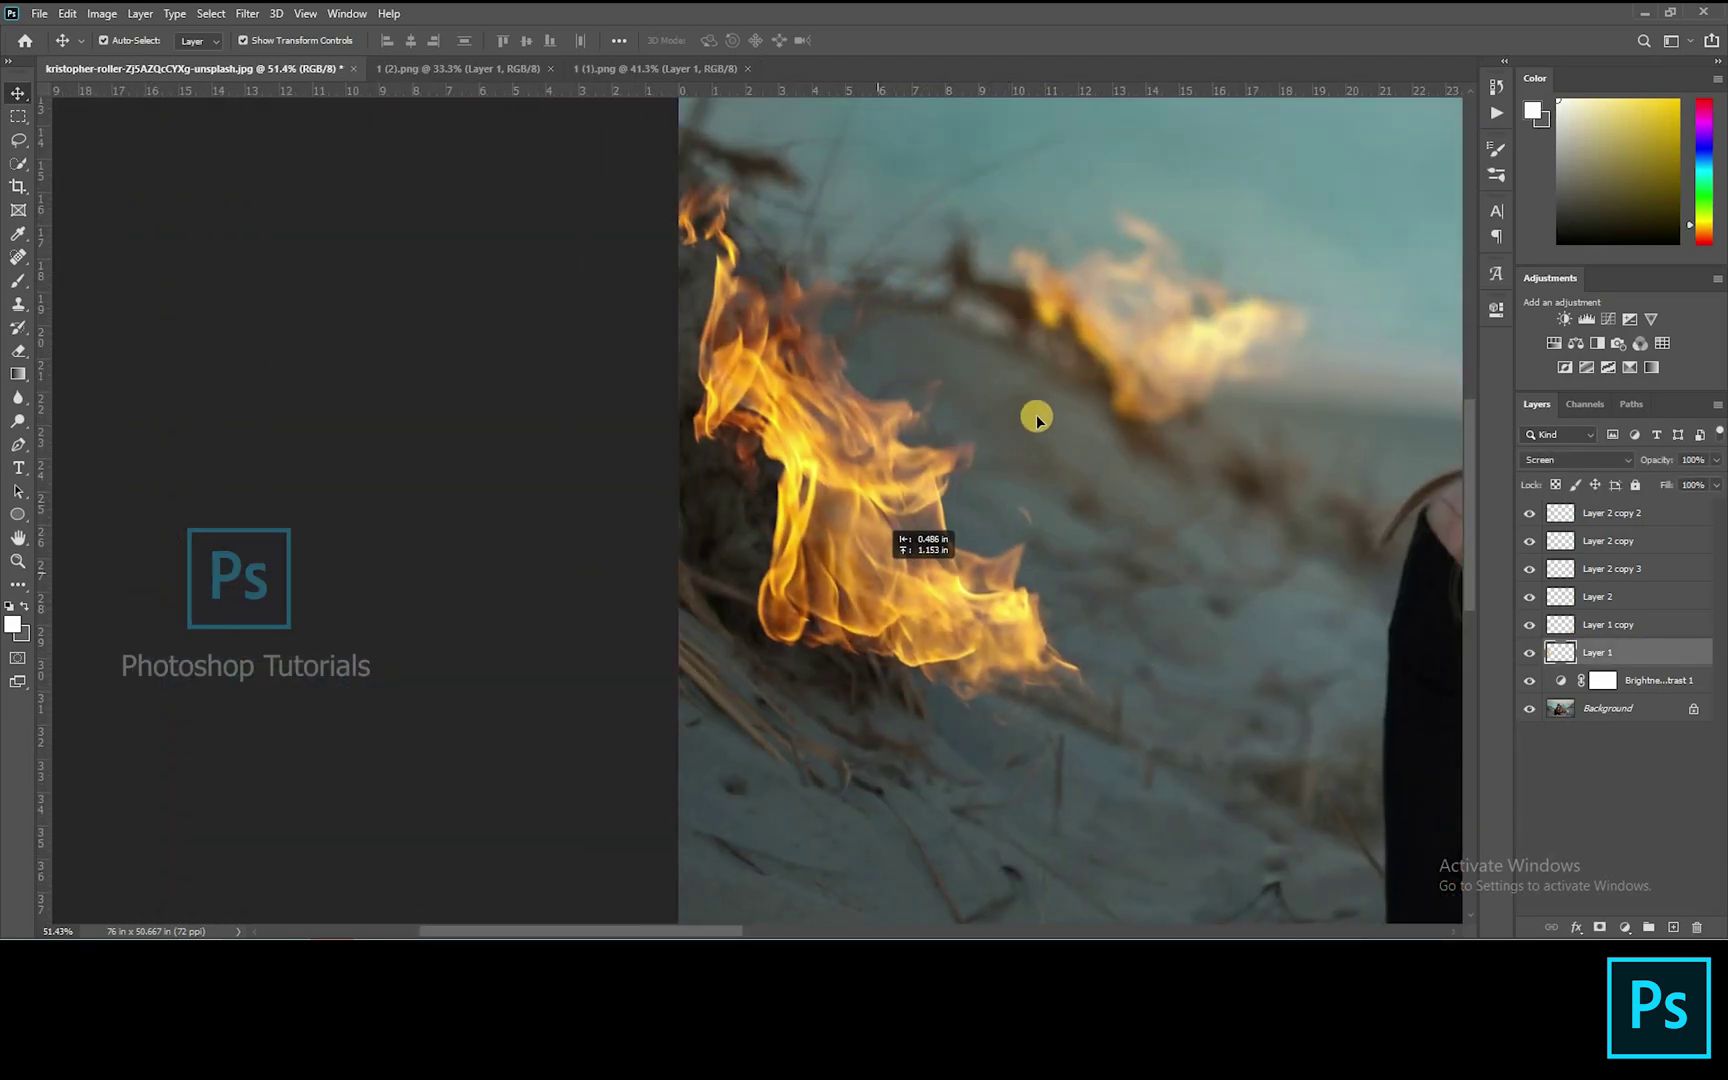
pyautogui.moveTo(1350, 195); pyautogui.dragTo(706, 579)
pyautogui.moveTo(1082, 409); pyautogui.dragTo(848, 433)
pyautogui.press('Return')
pyautogui.scroll(-8, 730, 415)
# Duplicate the left-edge flame and reapply the last Gaussian Blur to the lower layer, Layer 1, as a glow
pyautogui.click(126, 214)
pyautogui.click(1649, 659)
pyautogui.hotkey('ctrl', 'j')
pyautogui.click(1600, 678)
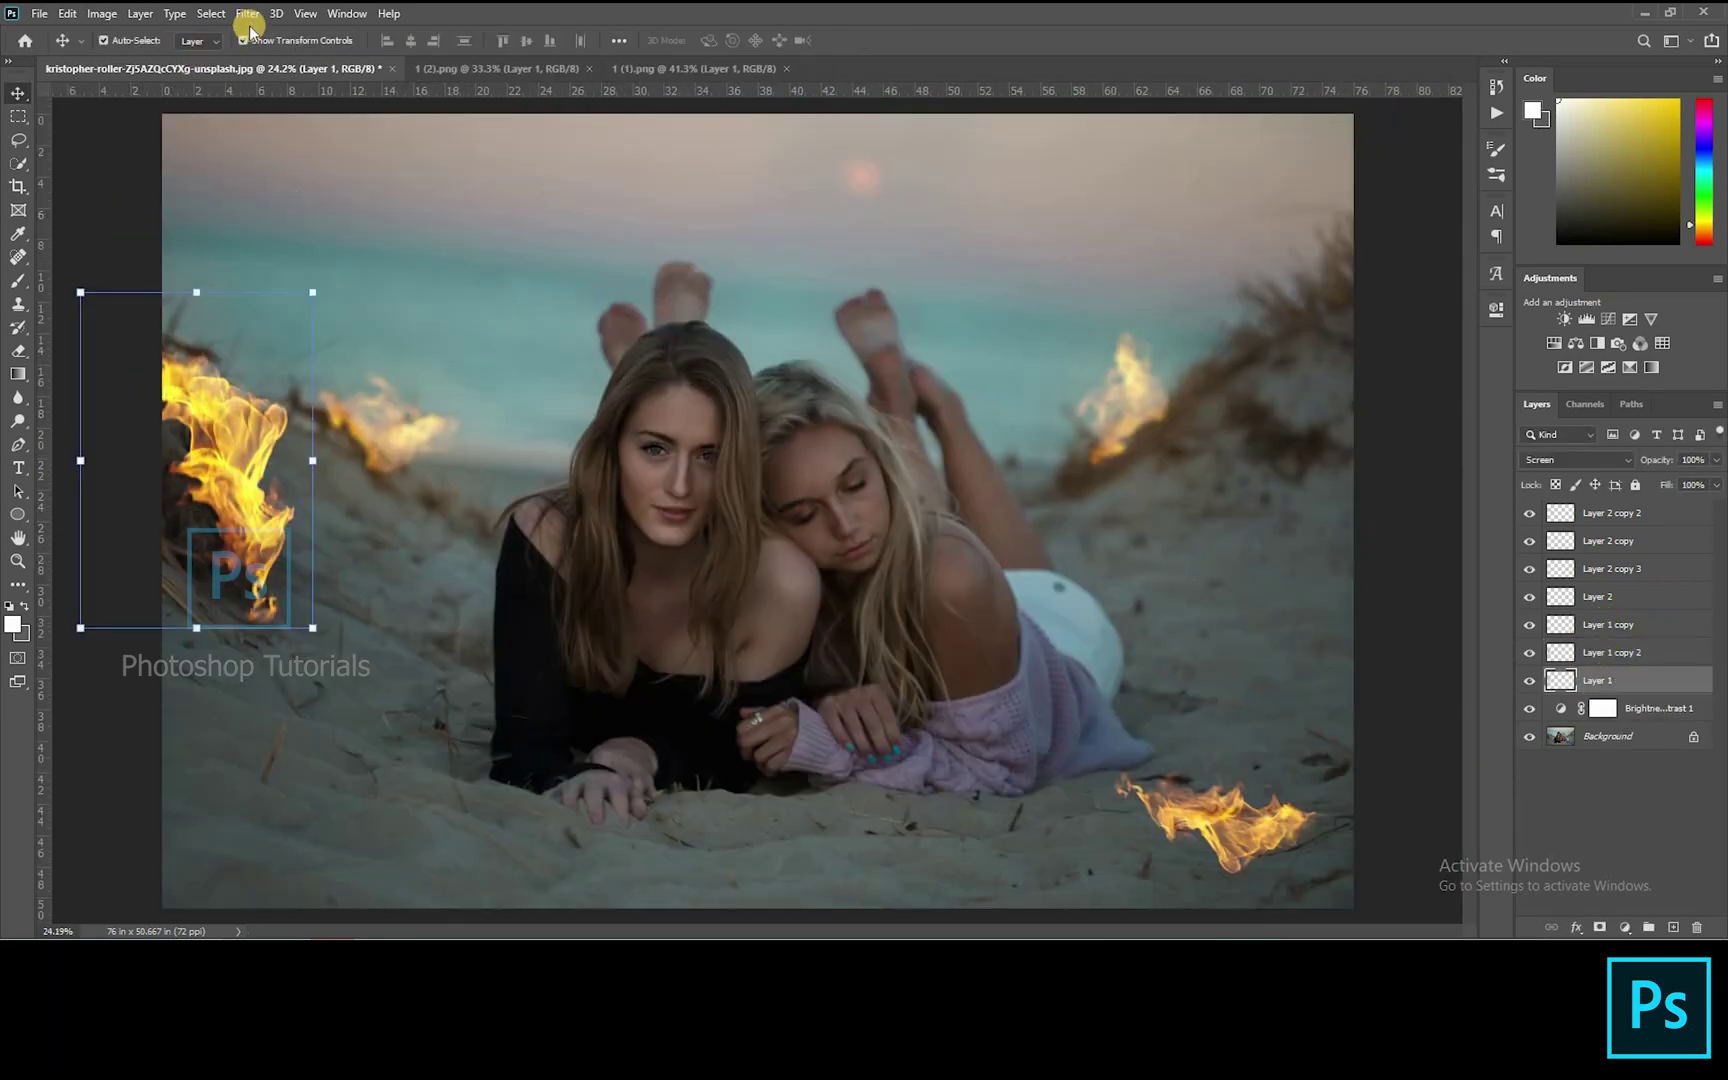
pyautogui.click(248, 14)
pyautogui.click(279, 35)
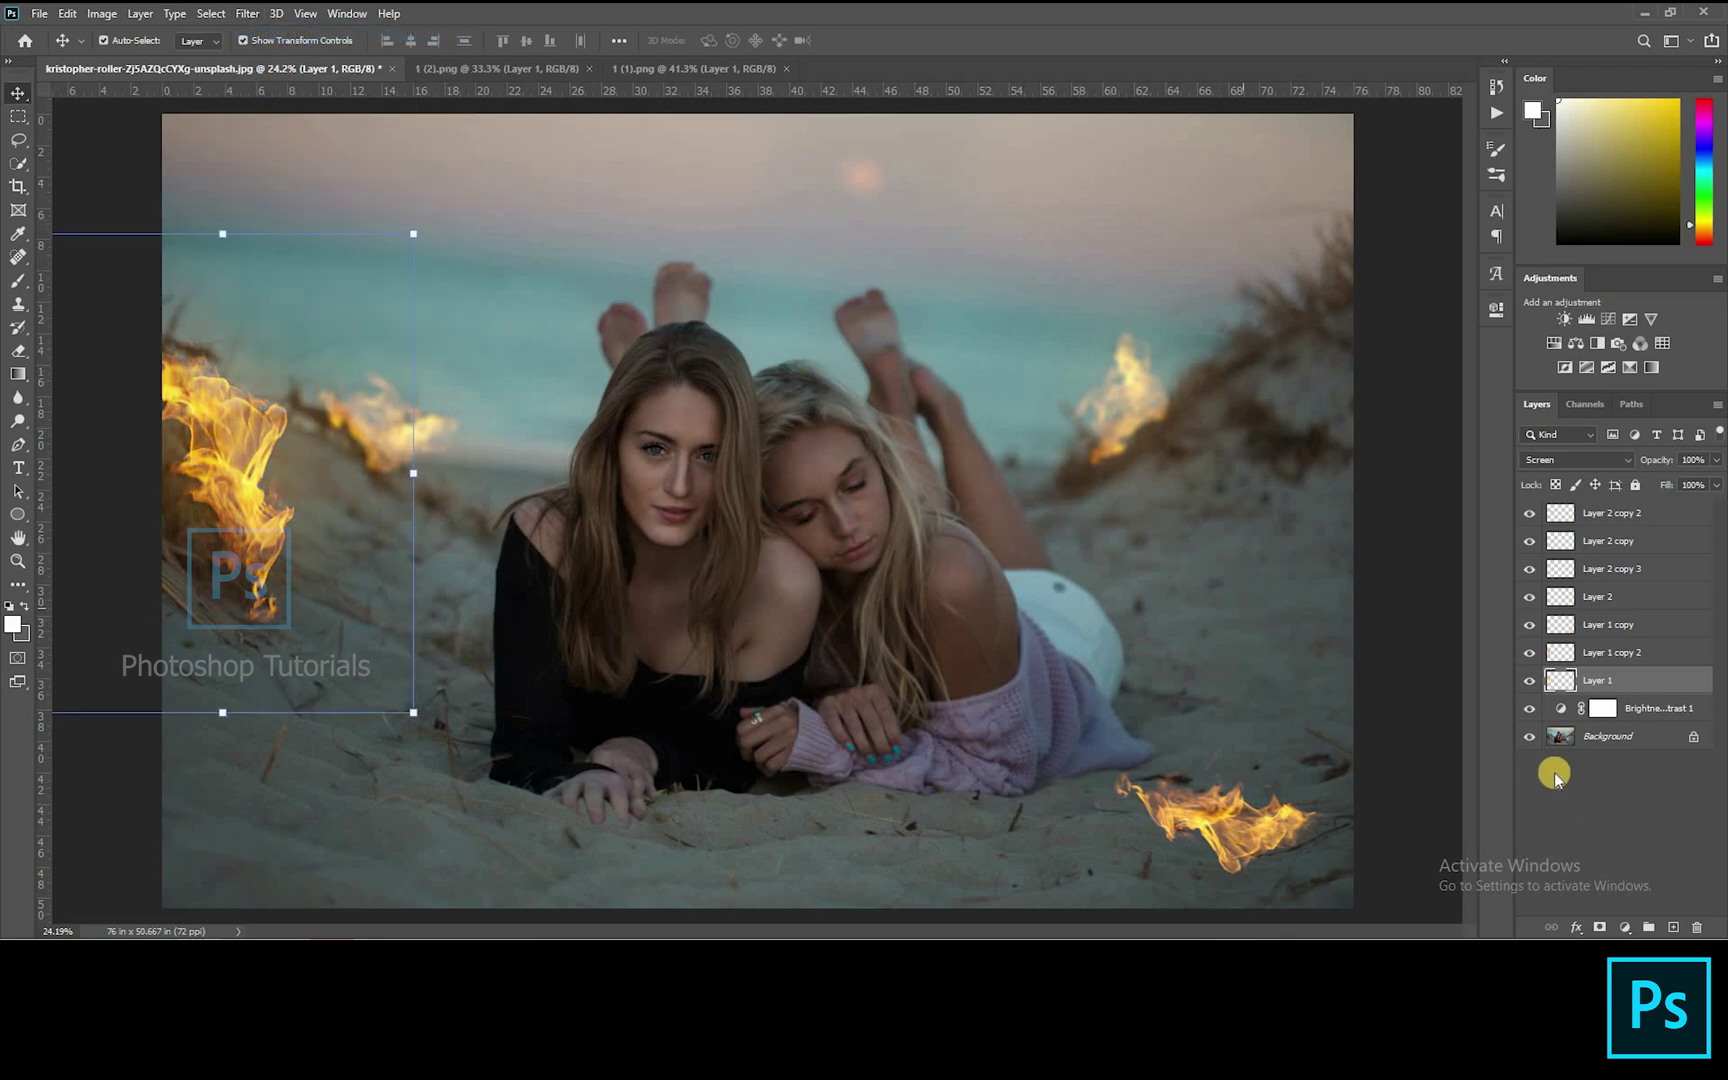
pyautogui.click(1587, 800)
# Set the blend mode of the left-edge flame's glow, Layer 1, to Lighten
pyautogui.click(1611, 681)
pyautogui.click(1570, 459)
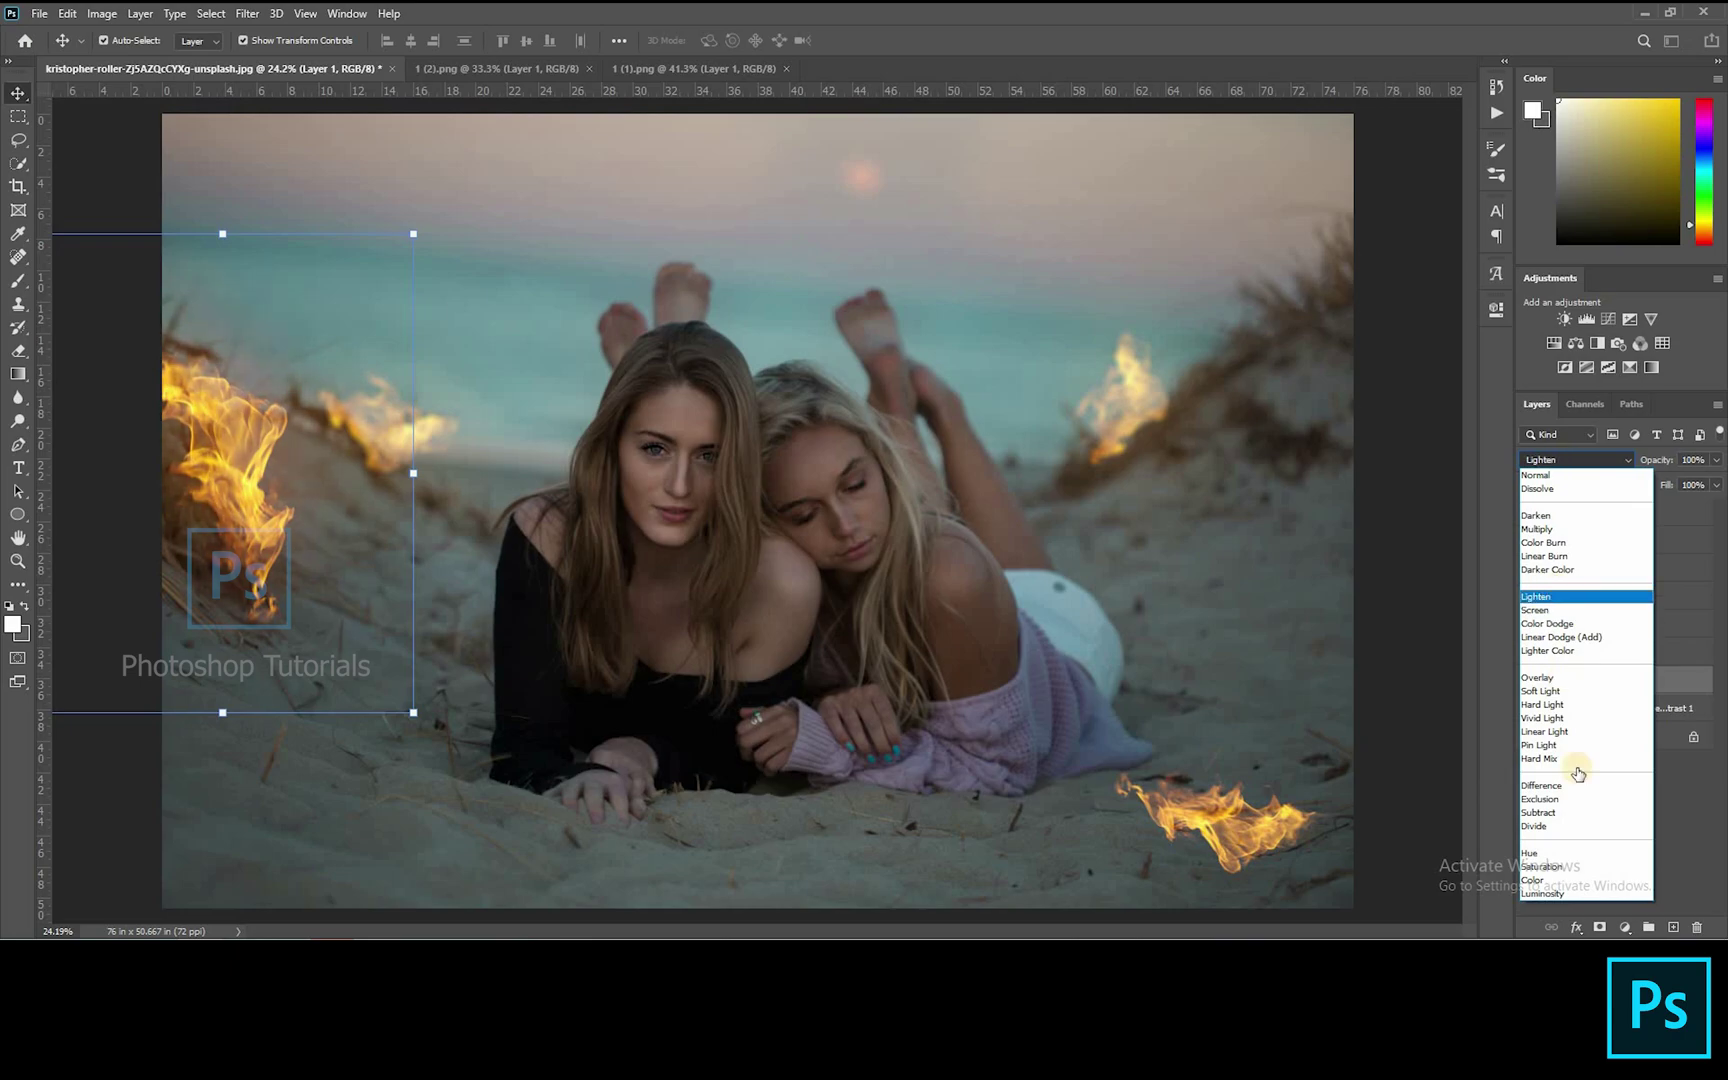
pyautogui.click(1350, 754)
pyautogui.click(1237, 545)
# Duplicate the lower-right flame and reapply the last Gaussian Blur to the lower layer, Layer 1 copy, as a glow
pyautogui.click(1290, 830)
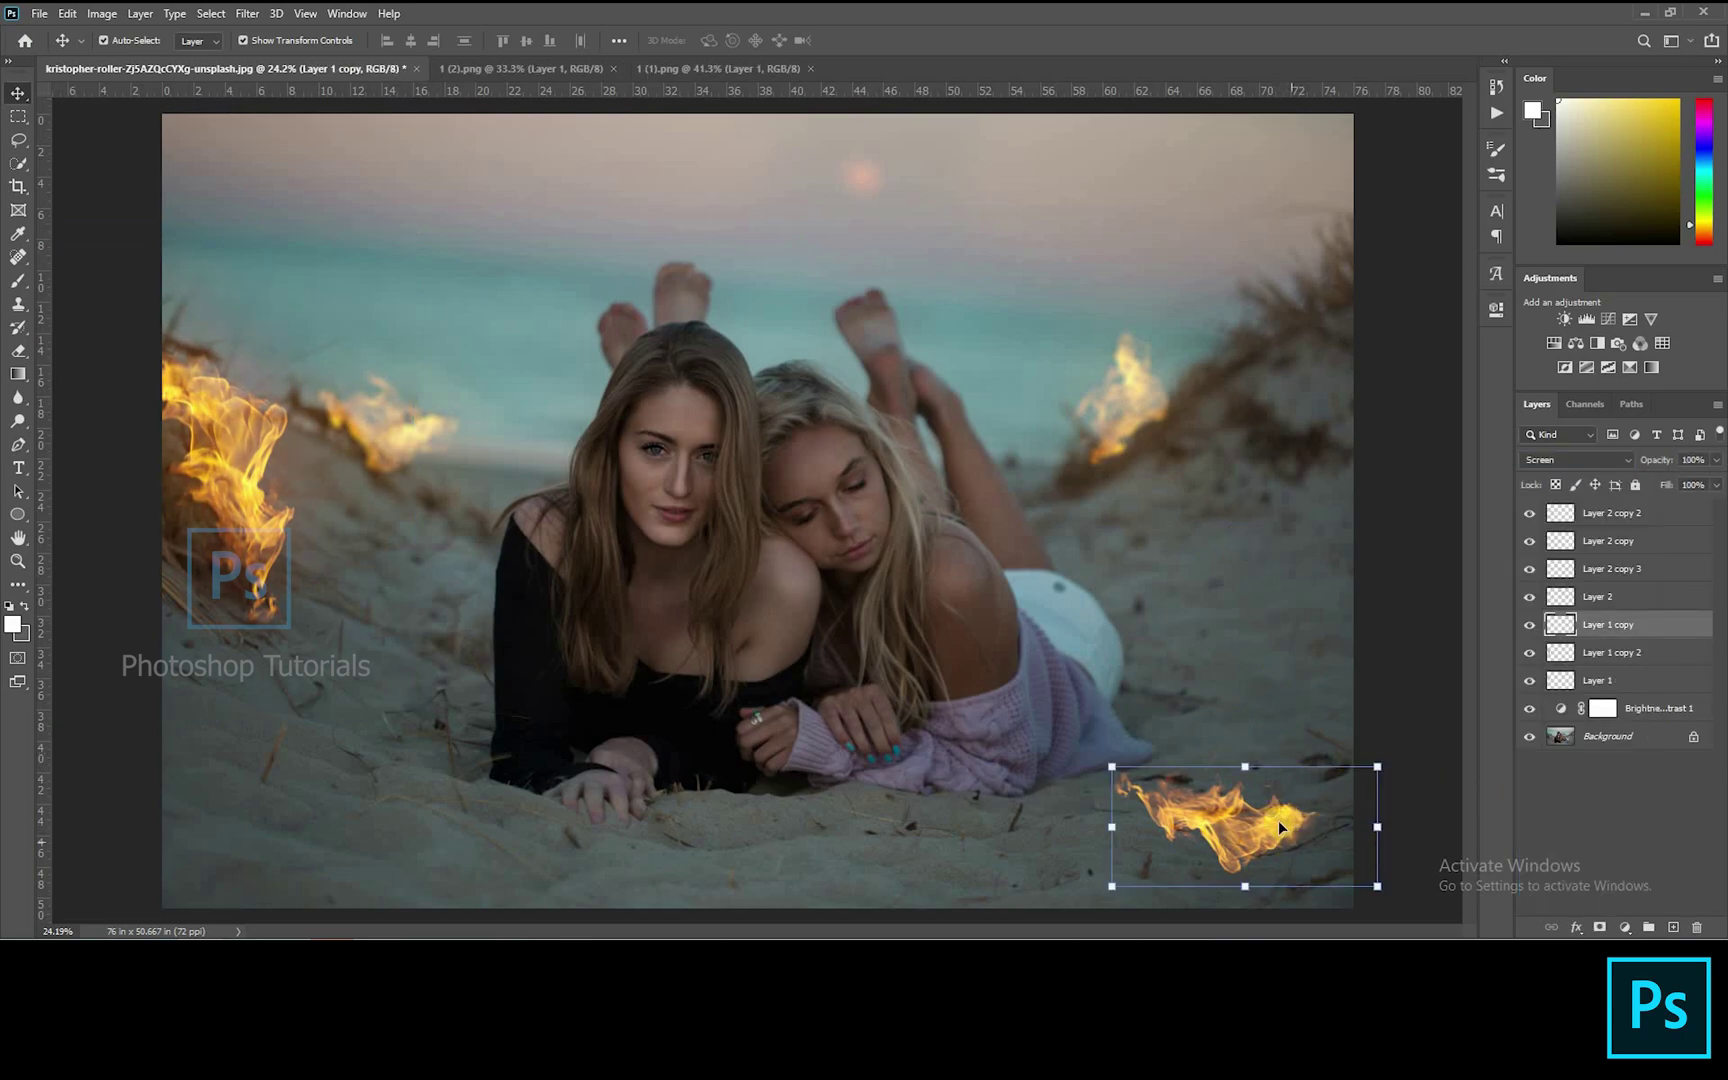
pyautogui.hotkey('ctrl', 'j')
pyautogui.click(1610, 648)
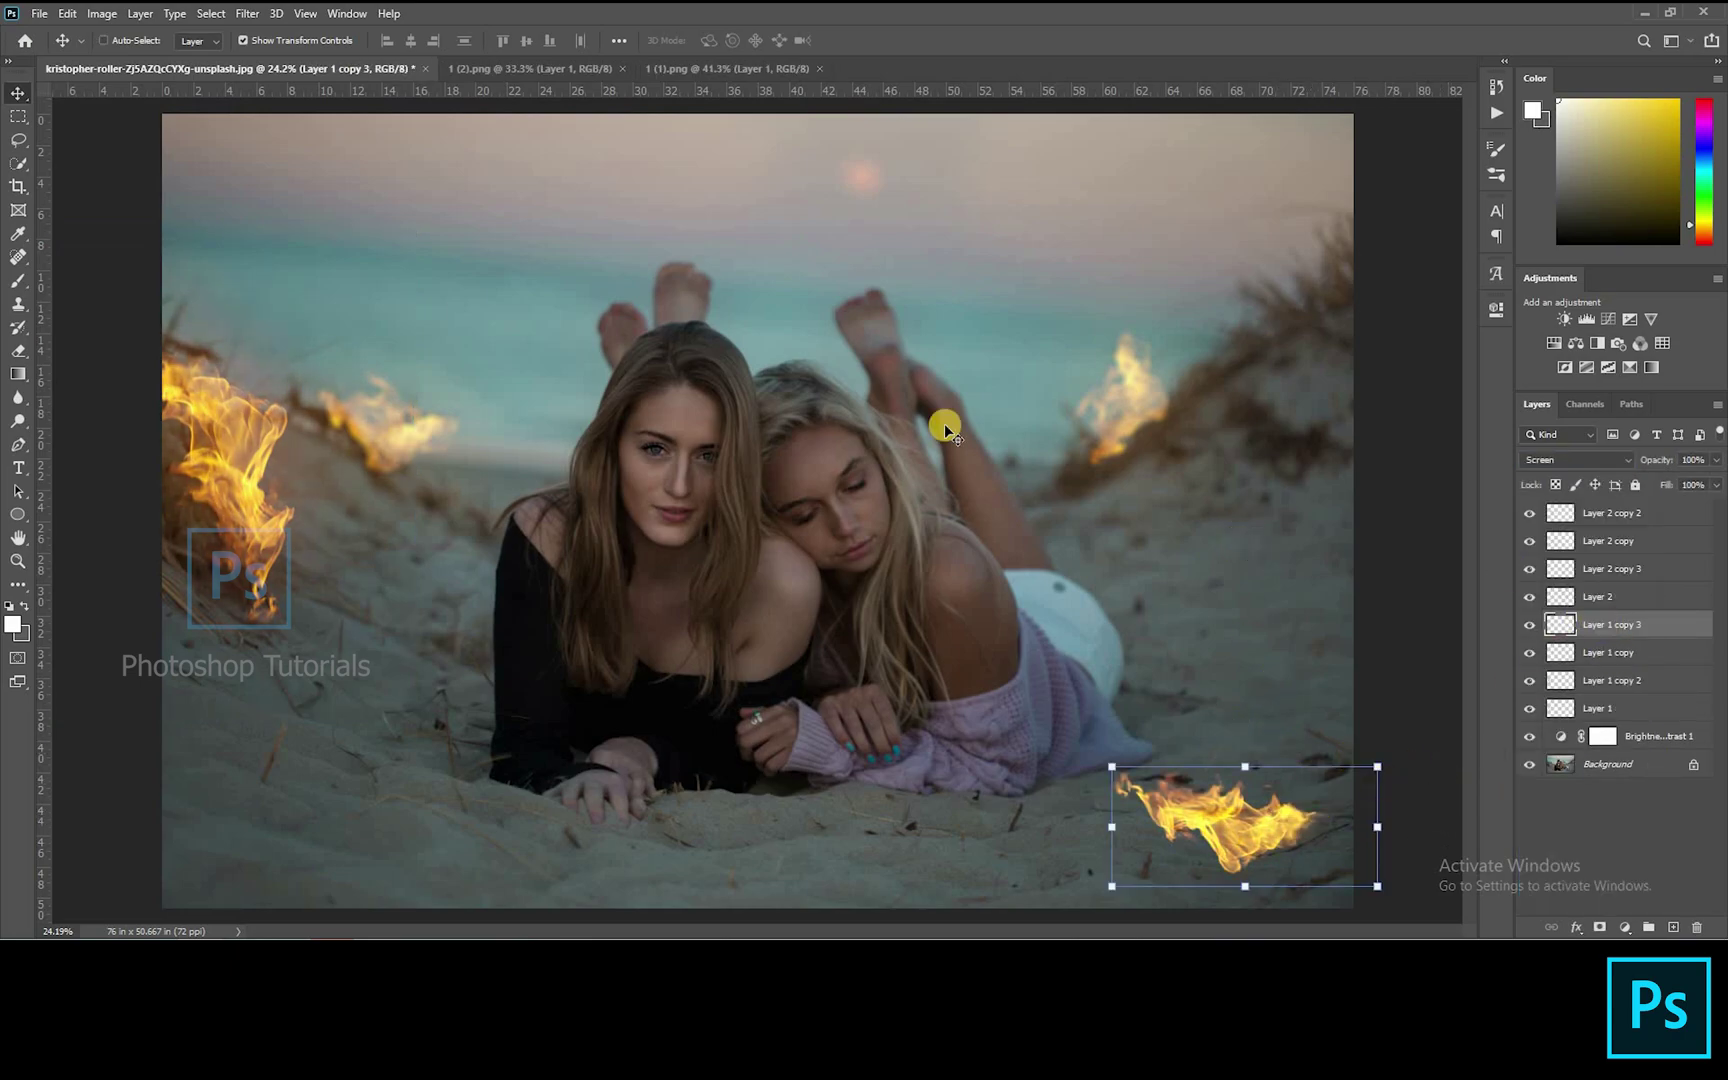
pyautogui.click(248, 14)
pyautogui.click(265, 32)
pyautogui.click(1567, 838)
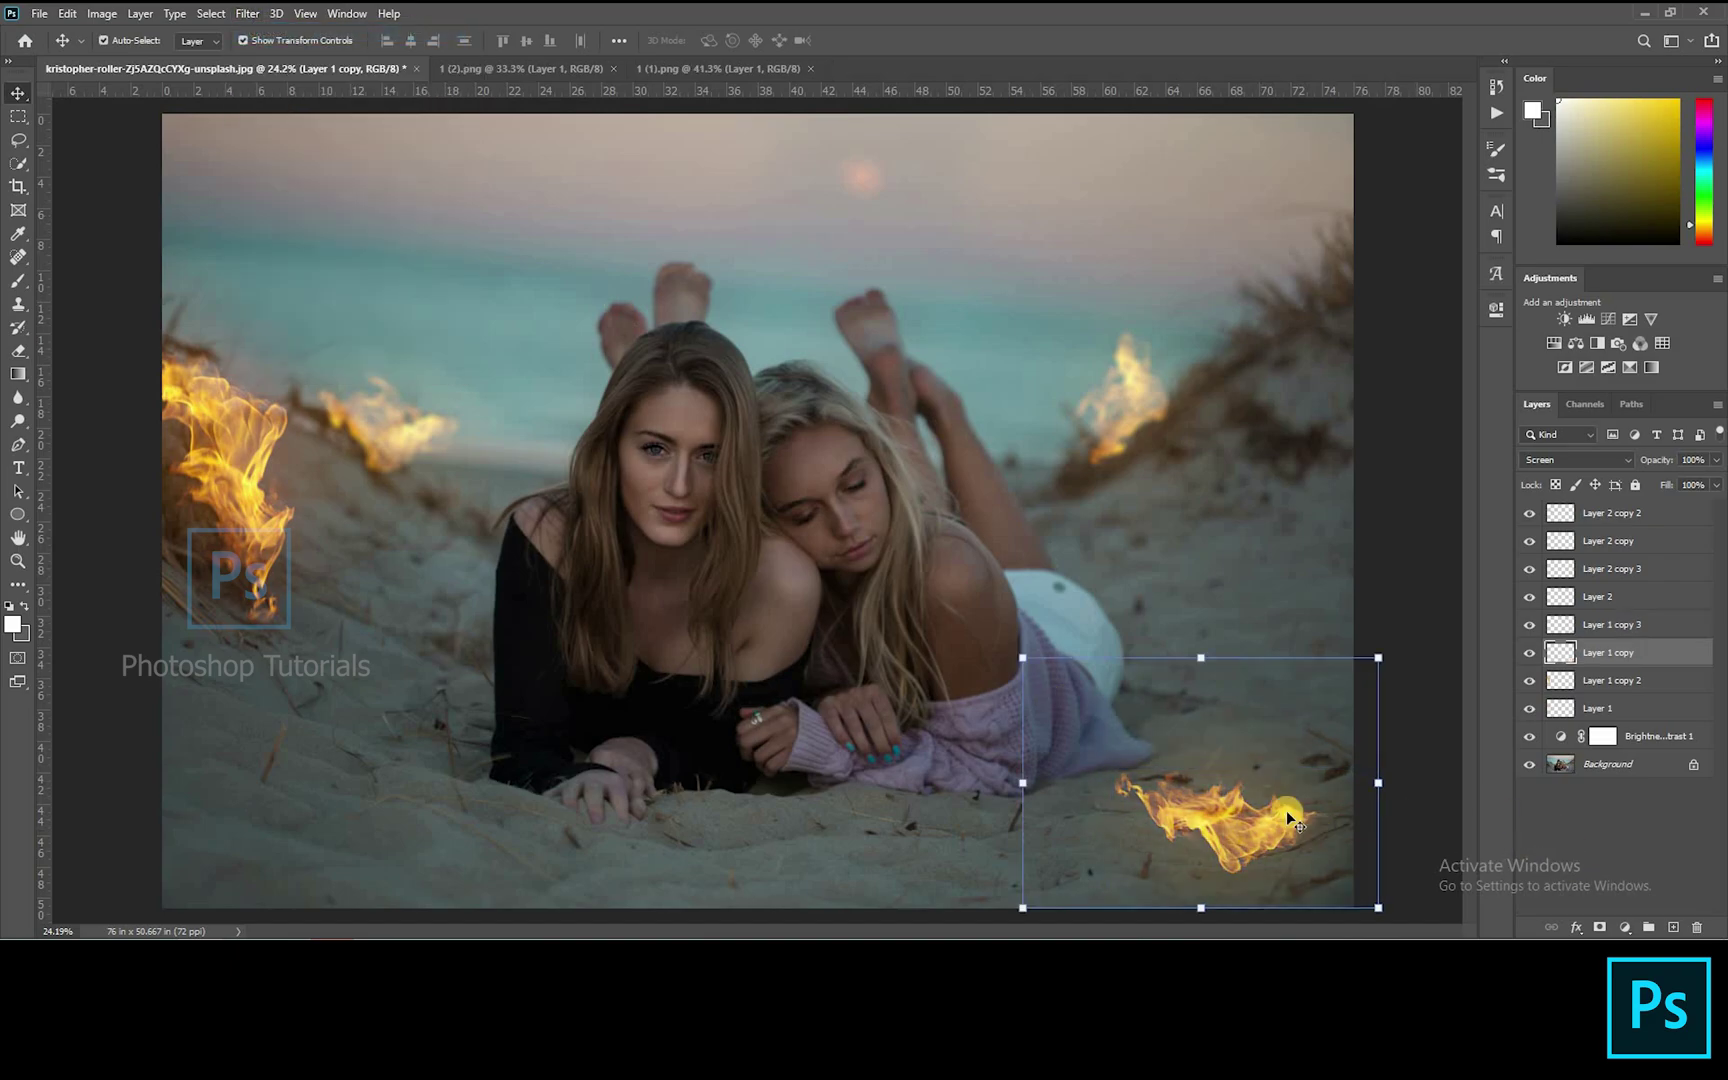
# Set the blend mode of the lower-right flame's glow, Layer 1 copy, to Lighten
pyautogui.click(1633, 681)
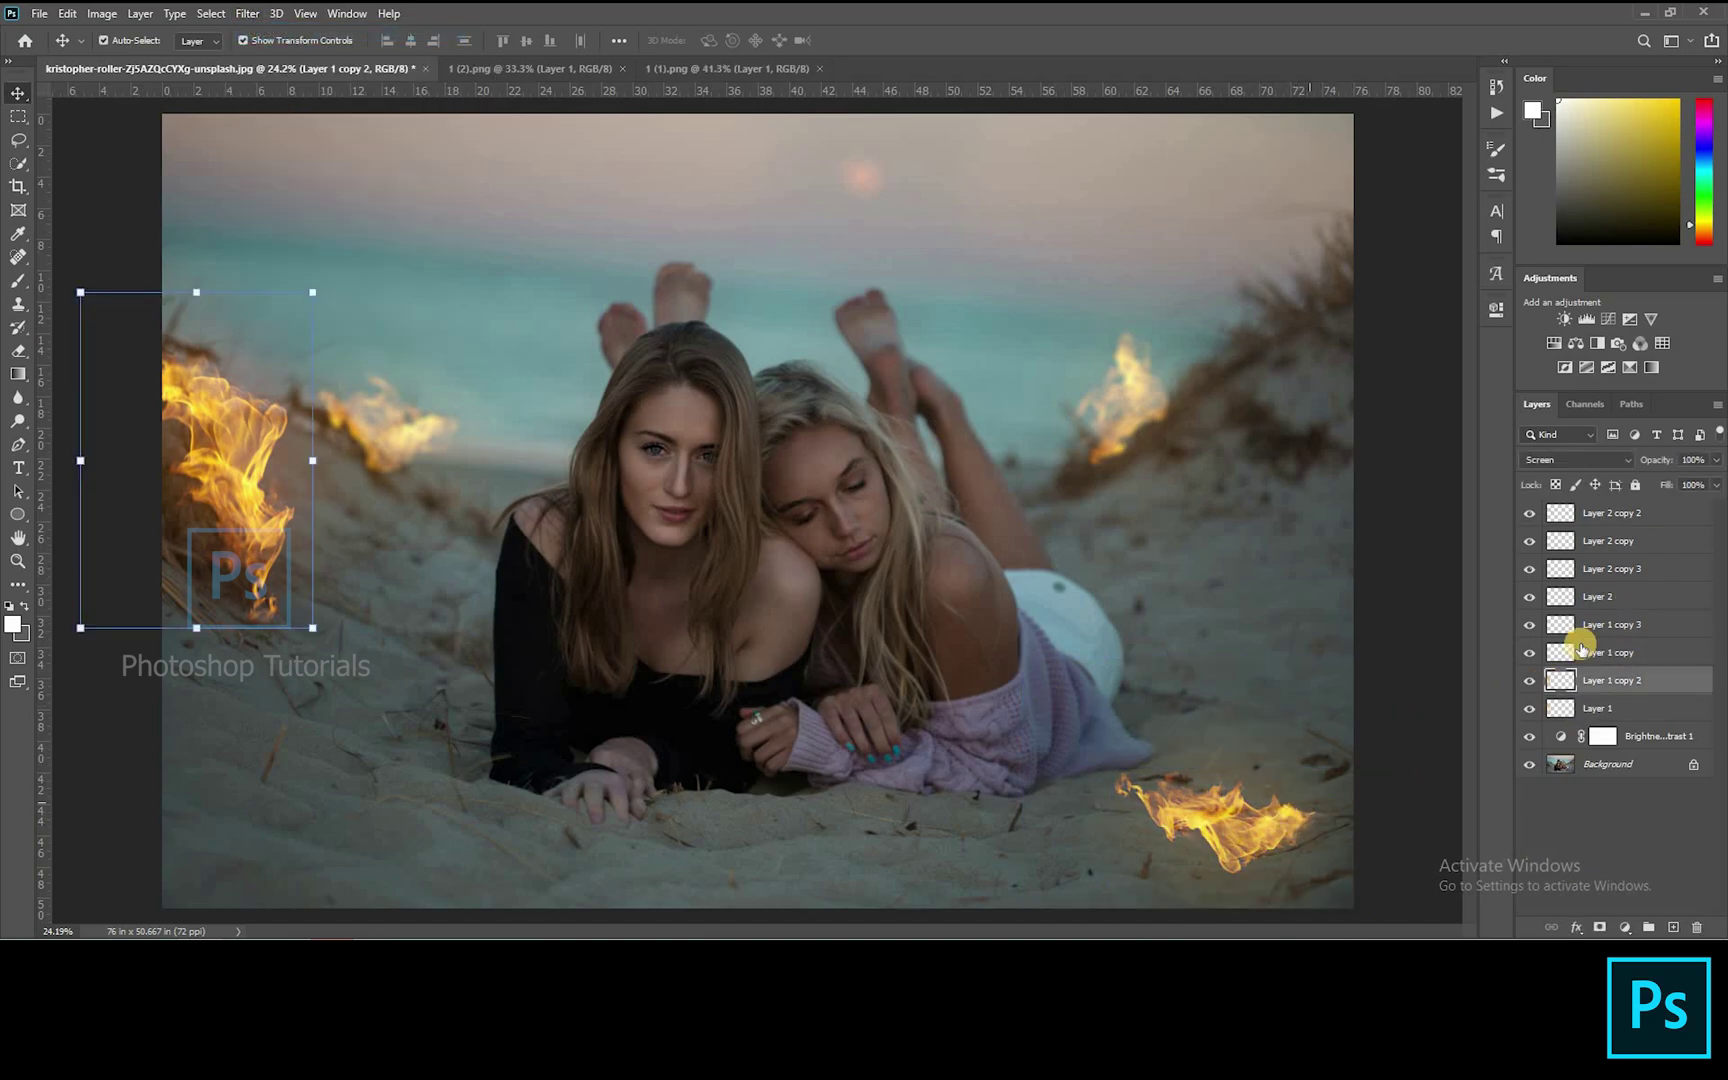
pyautogui.click(1580, 651)
pyautogui.click(1576, 460)
pyautogui.click(1566, 598)
pyautogui.click(1616, 850)
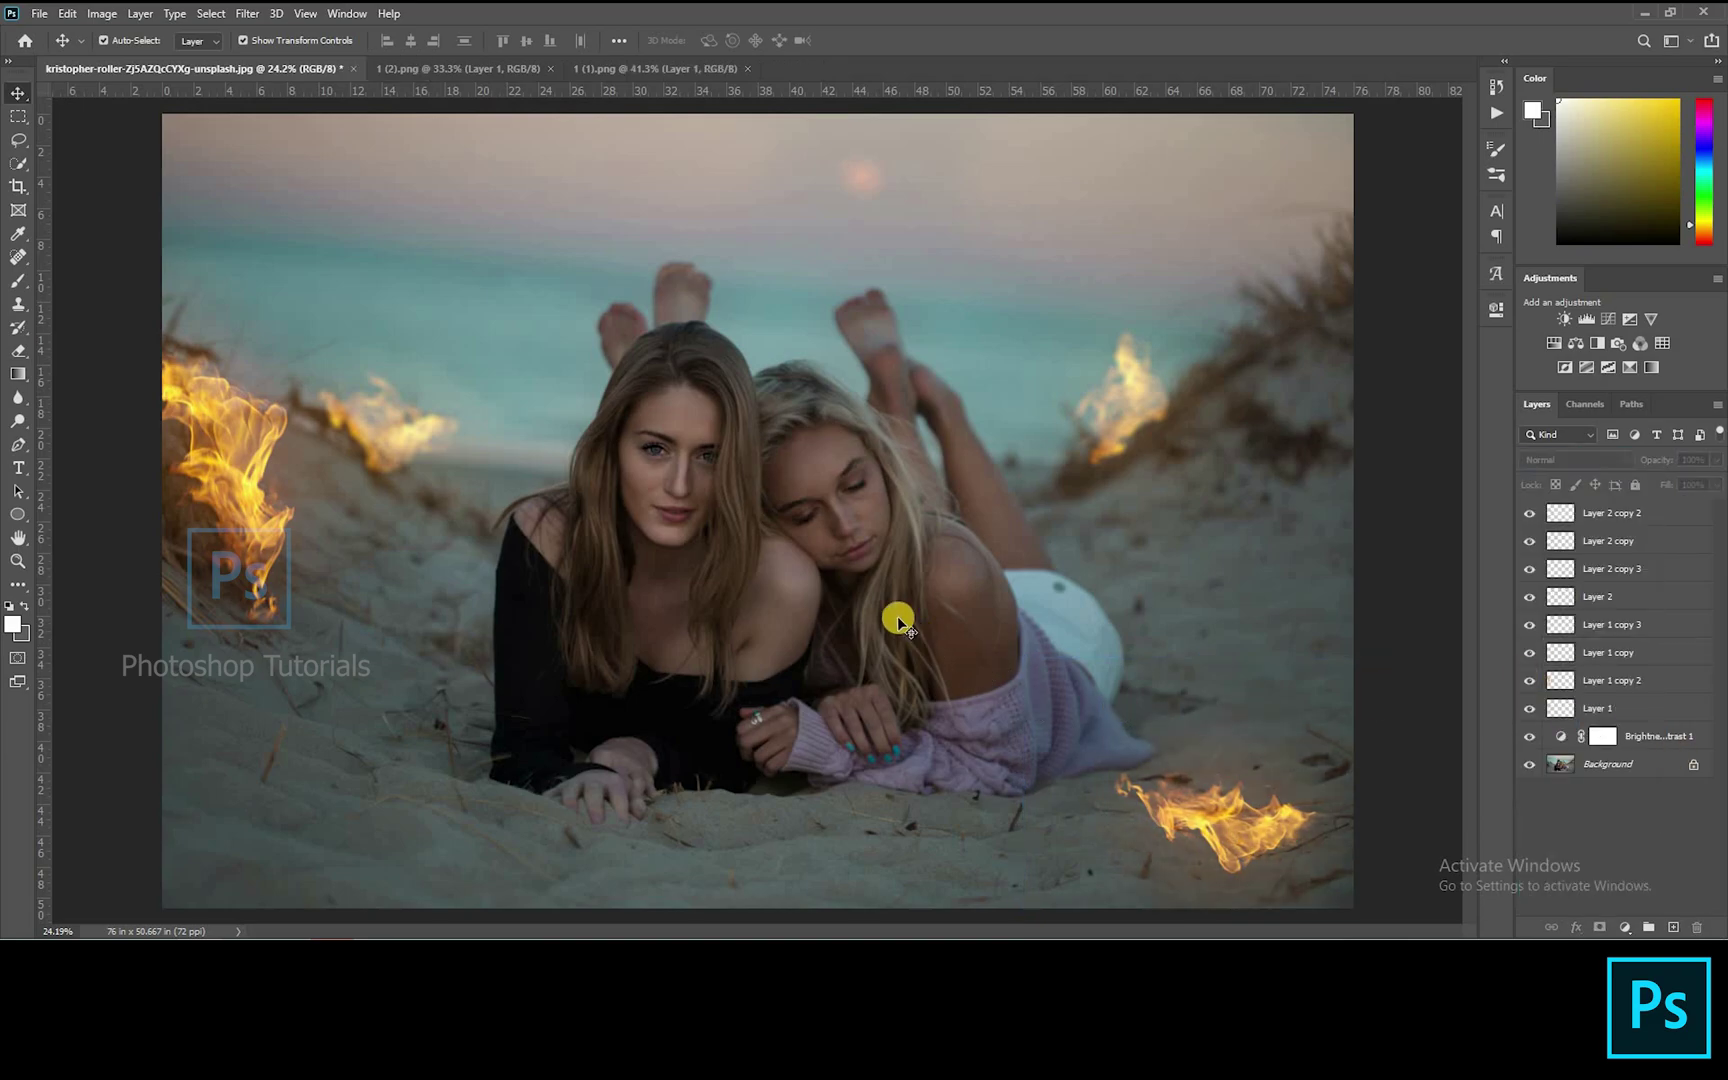
# Place a copy of the flame in the photo's lower-left foreground, enlarging and rotating it to fill the corner
pyautogui.hotkey('ctrl', '-')
pyautogui.moveTo(347, 452); pyautogui.dragTo(431, 722)
pyautogui.moveTo(517, 570); pyautogui.dragTo(393, 579)
pyautogui.moveTo(384, 580); pyautogui.dragTo(417, 463)
pyautogui.moveTo(420, 685); pyautogui.dragTo(350, 758)
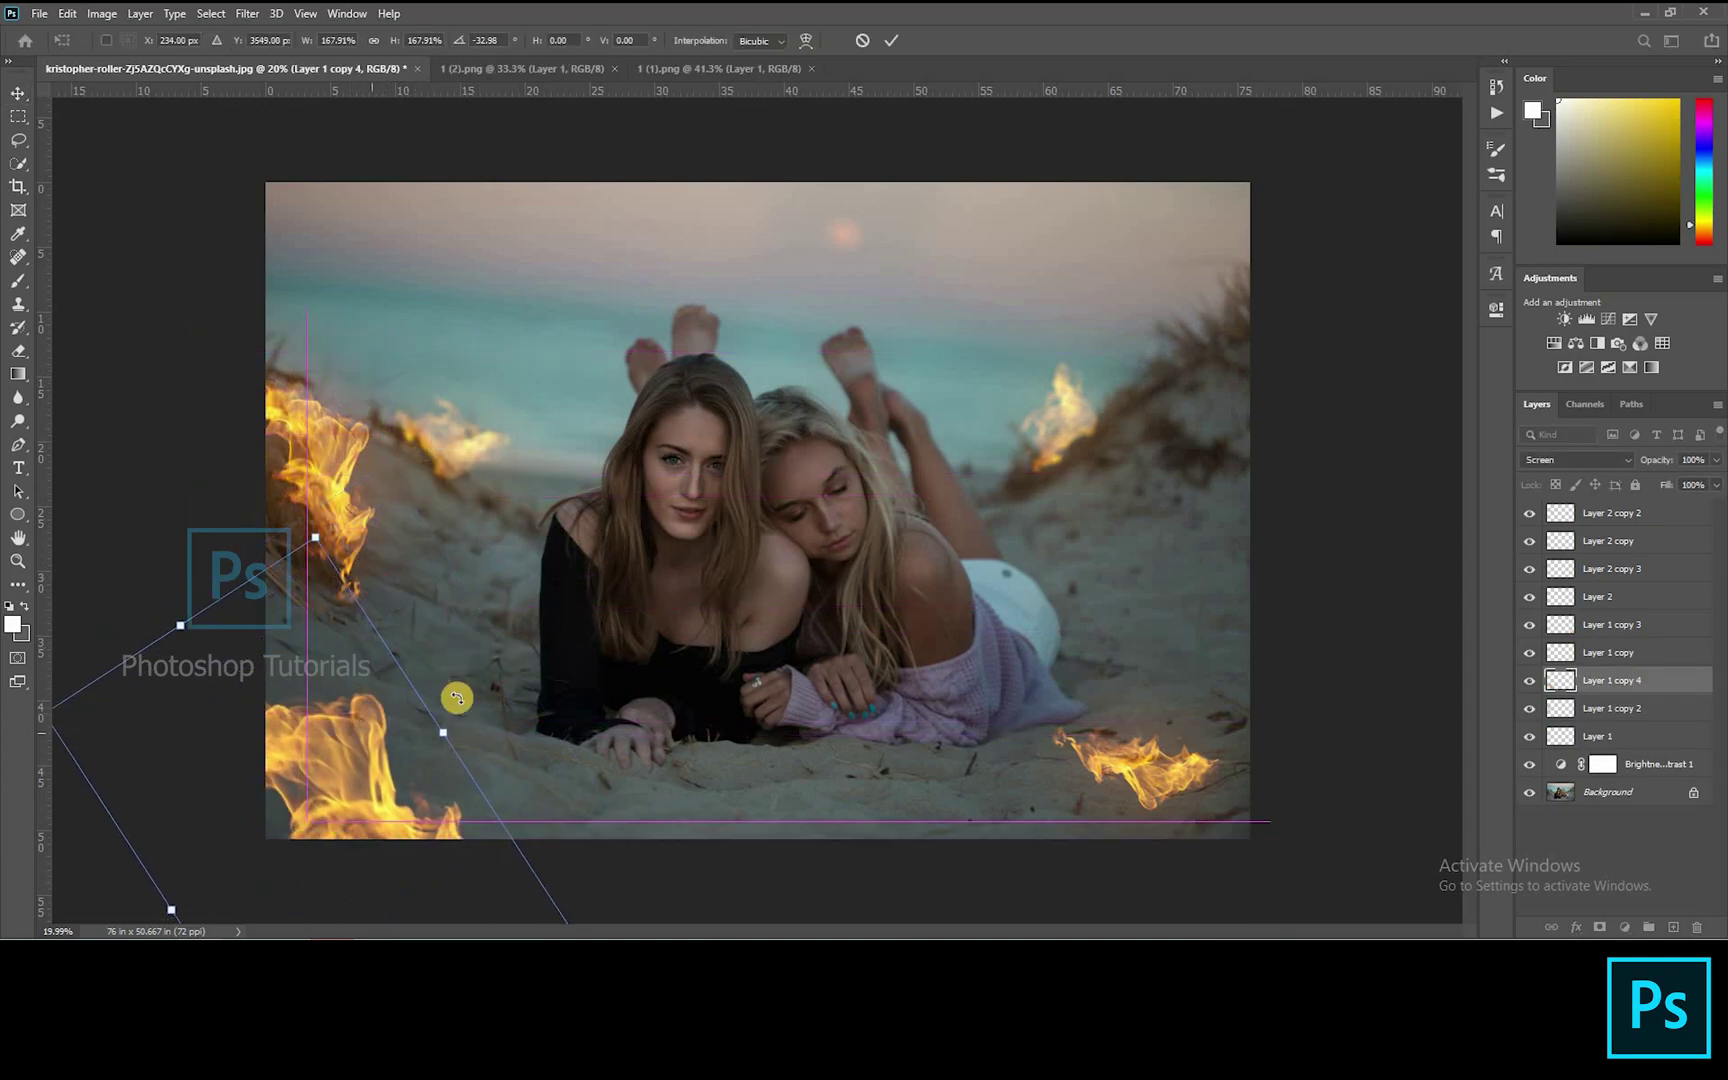
pyautogui.moveTo(457, 698); pyautogui.dragTo(397, 579)
pyautogui.moveTo(587, 777); pyautogui.dragTo(682, 762)
pyautogui.moveTo(517, 697); pyautogui.dragTo(524, 713)
pyautogui.press('Return')
# Apply a 75.5-pixel Gaussian Blur to the lower-left foreground flame, Layer 1 copy 4
pyautogui.click(247, 14)
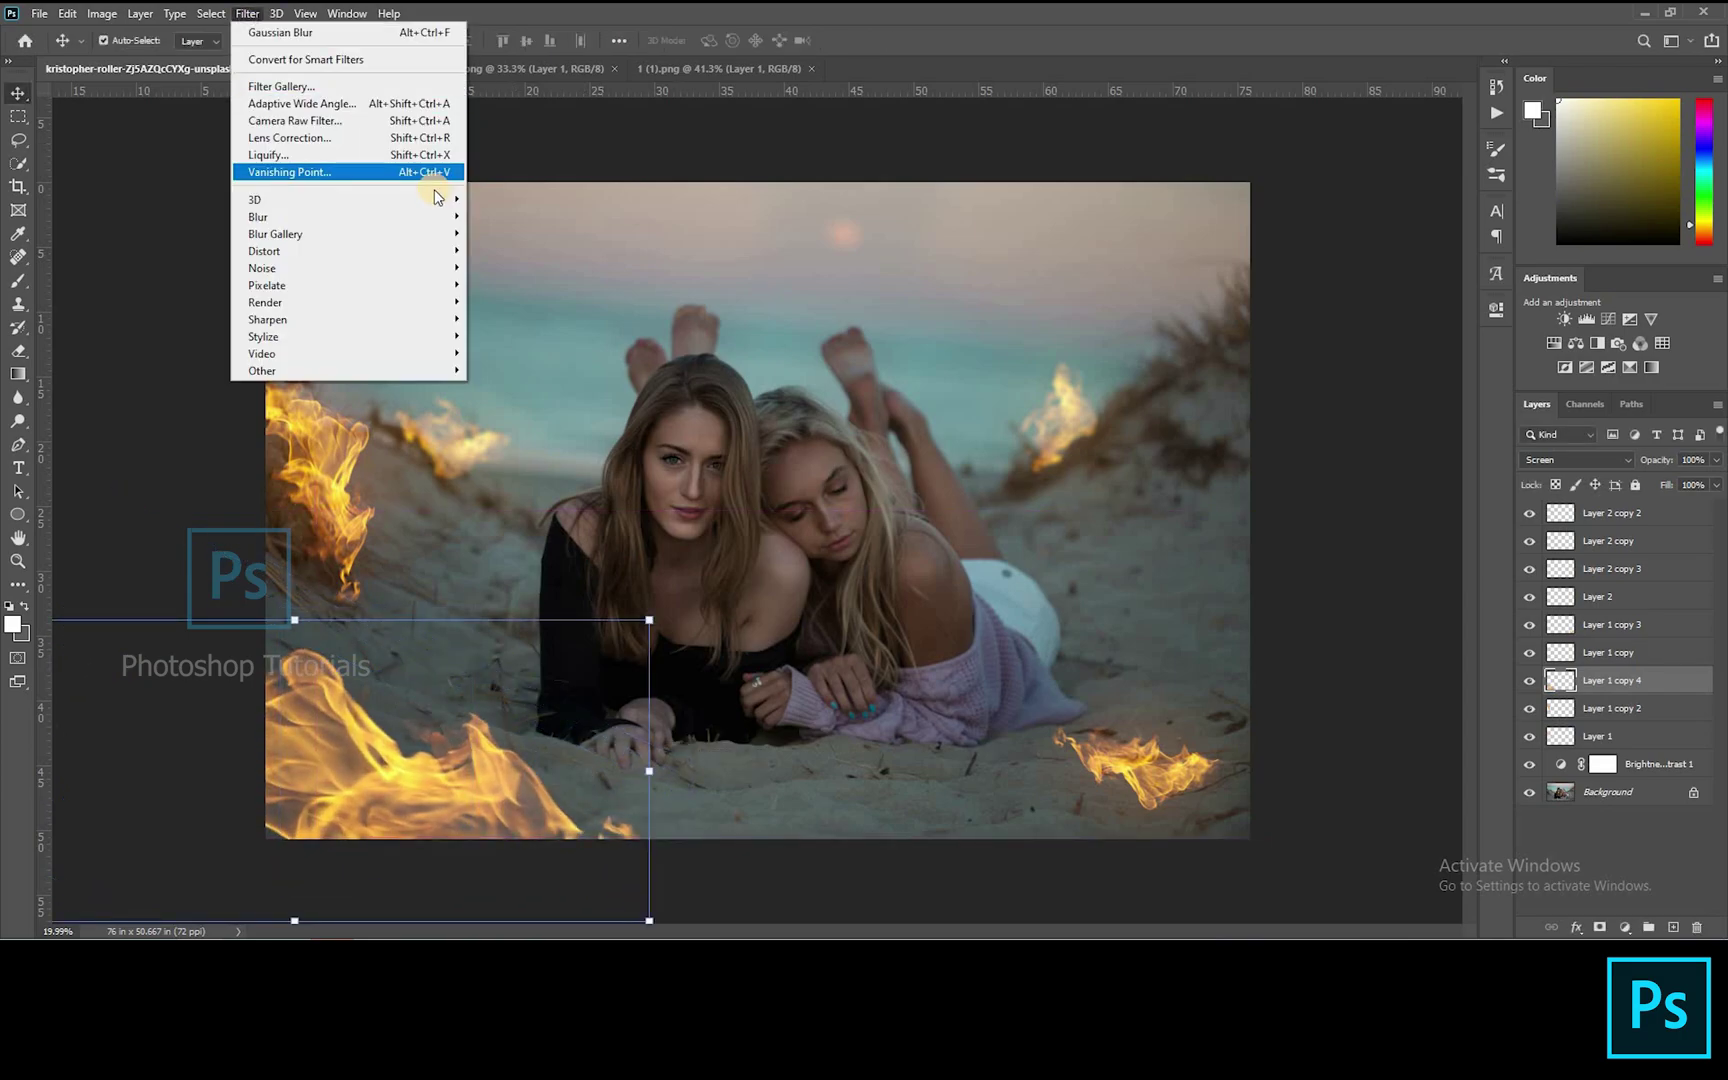
pyautogui.moveTo(436, 217)
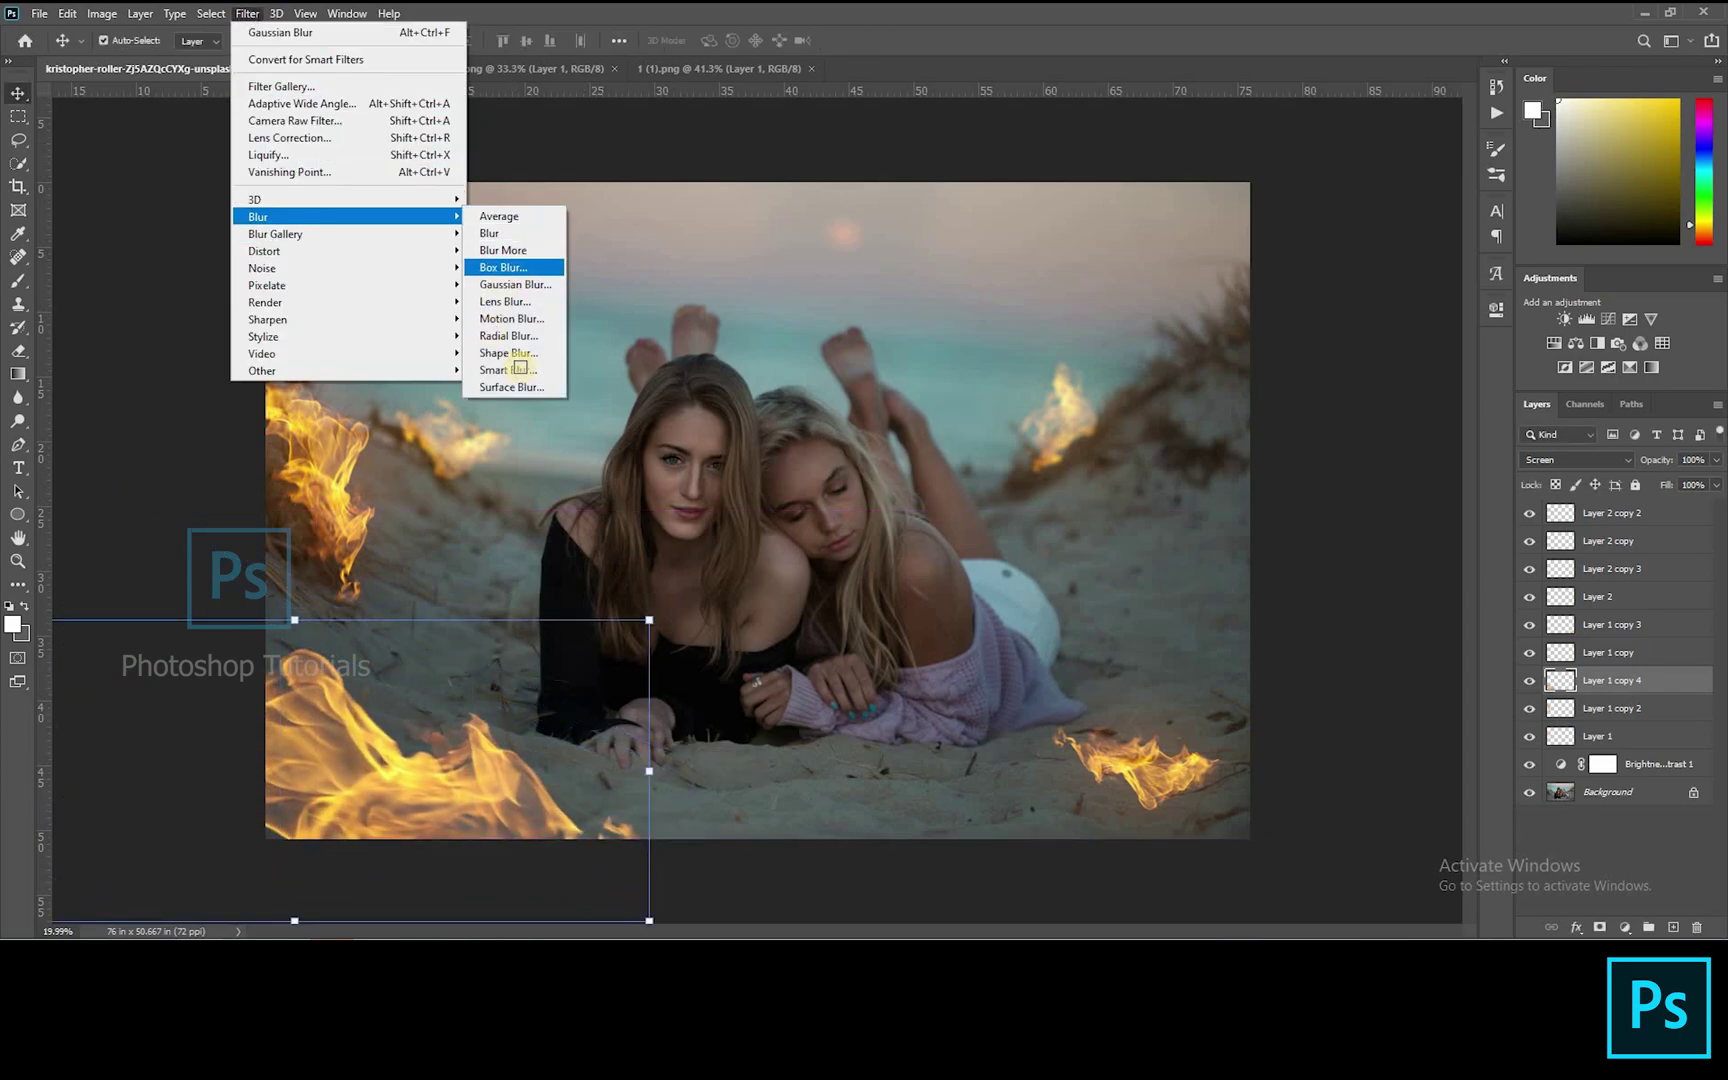
pyautogui.click(514, 285)
pyautogui.moveTo(1475, 619); pyautogui.dragTo(1434, 617)
pyautogui.click(1553, 374)
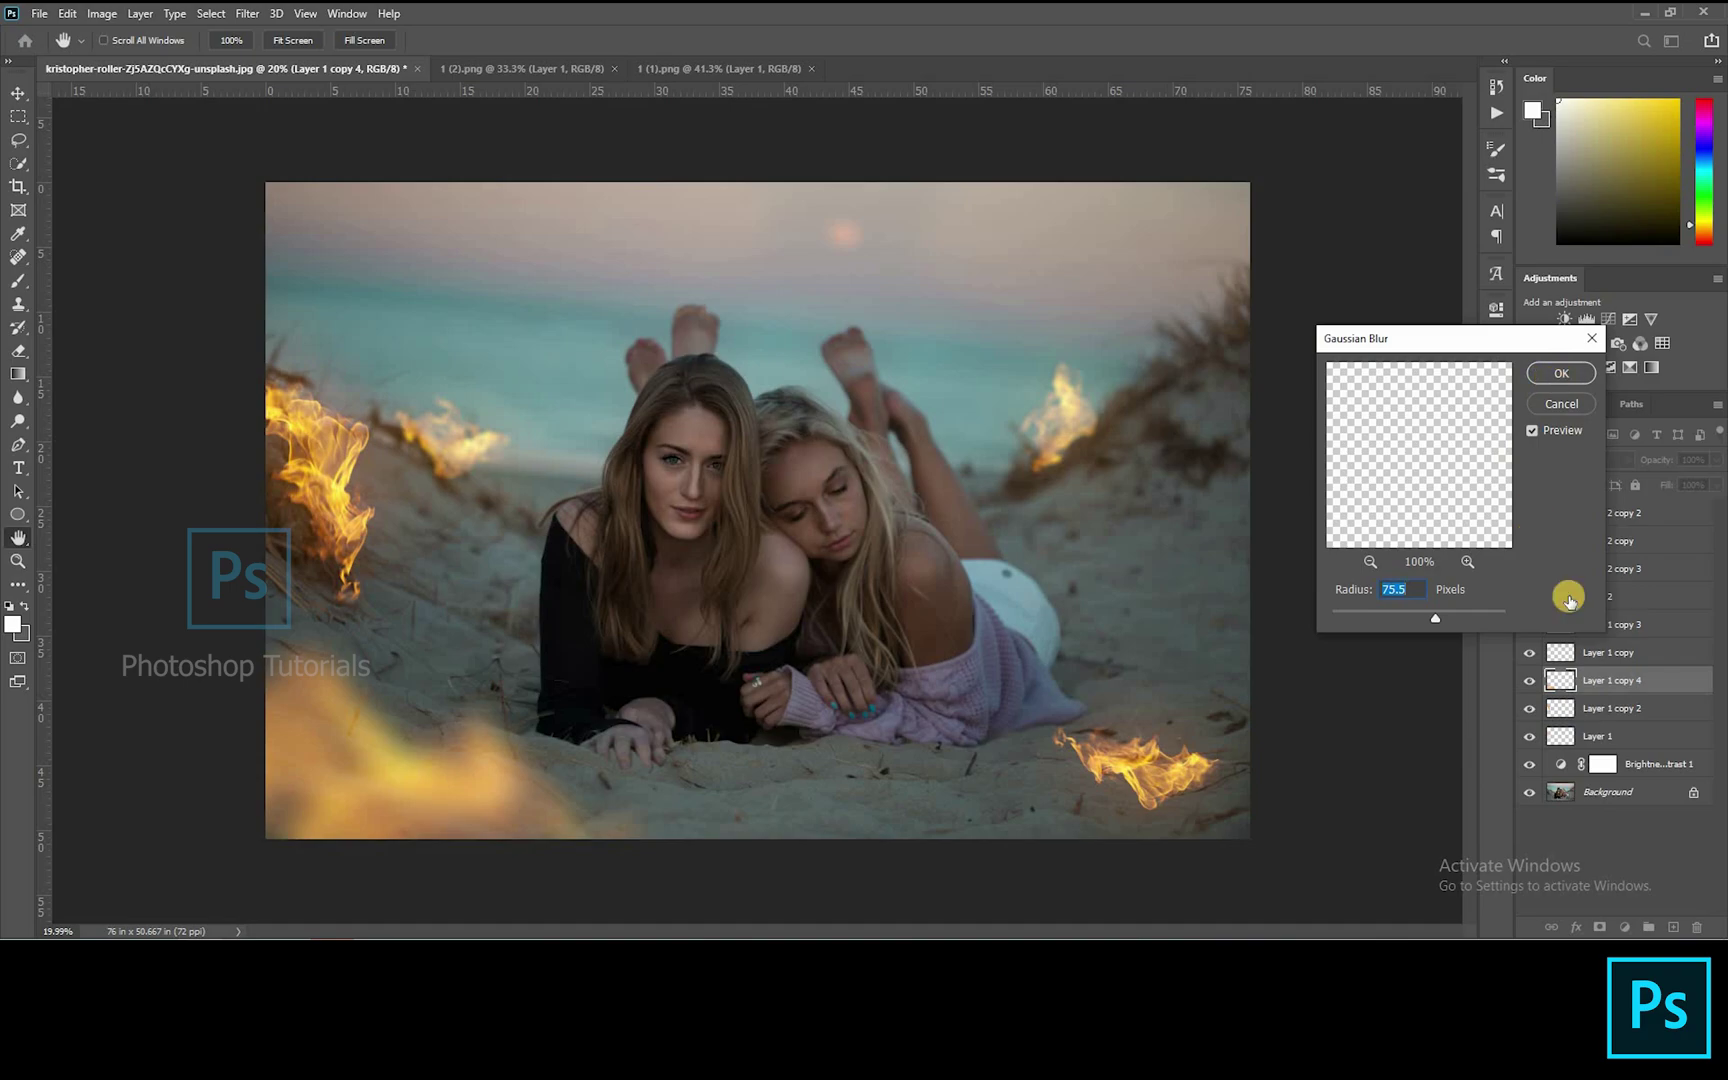
pyautogui.click(1600, 857)
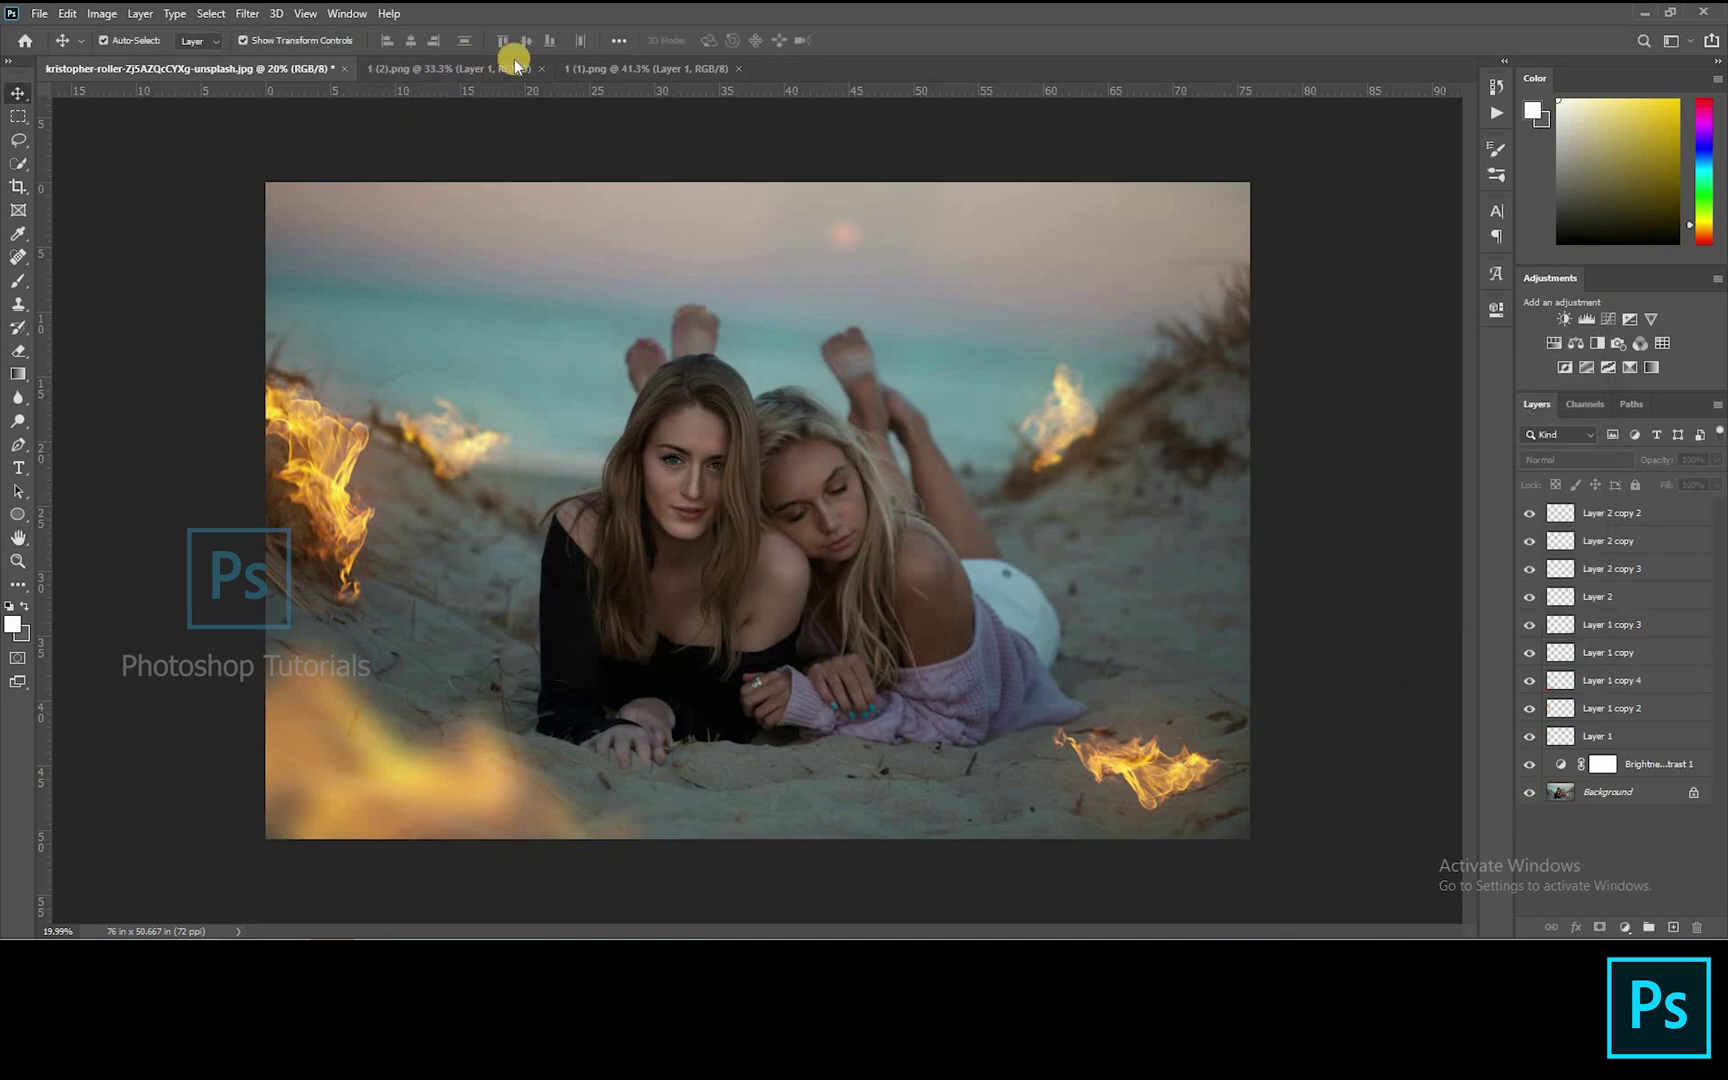
# Lasso the spark cluster left of the women, copy it to a new layer, and delete the full spark layer
pyautogui.click(267, 74)
pyautogui.moveTo(360, 612)
pyautogui.mouseDown()
pyautogui.moveTo(474, 512)
pyautogui.moveTo(624, 700)
pyautogui.moveTo(555, 808)
pyautogui.mouseUp()
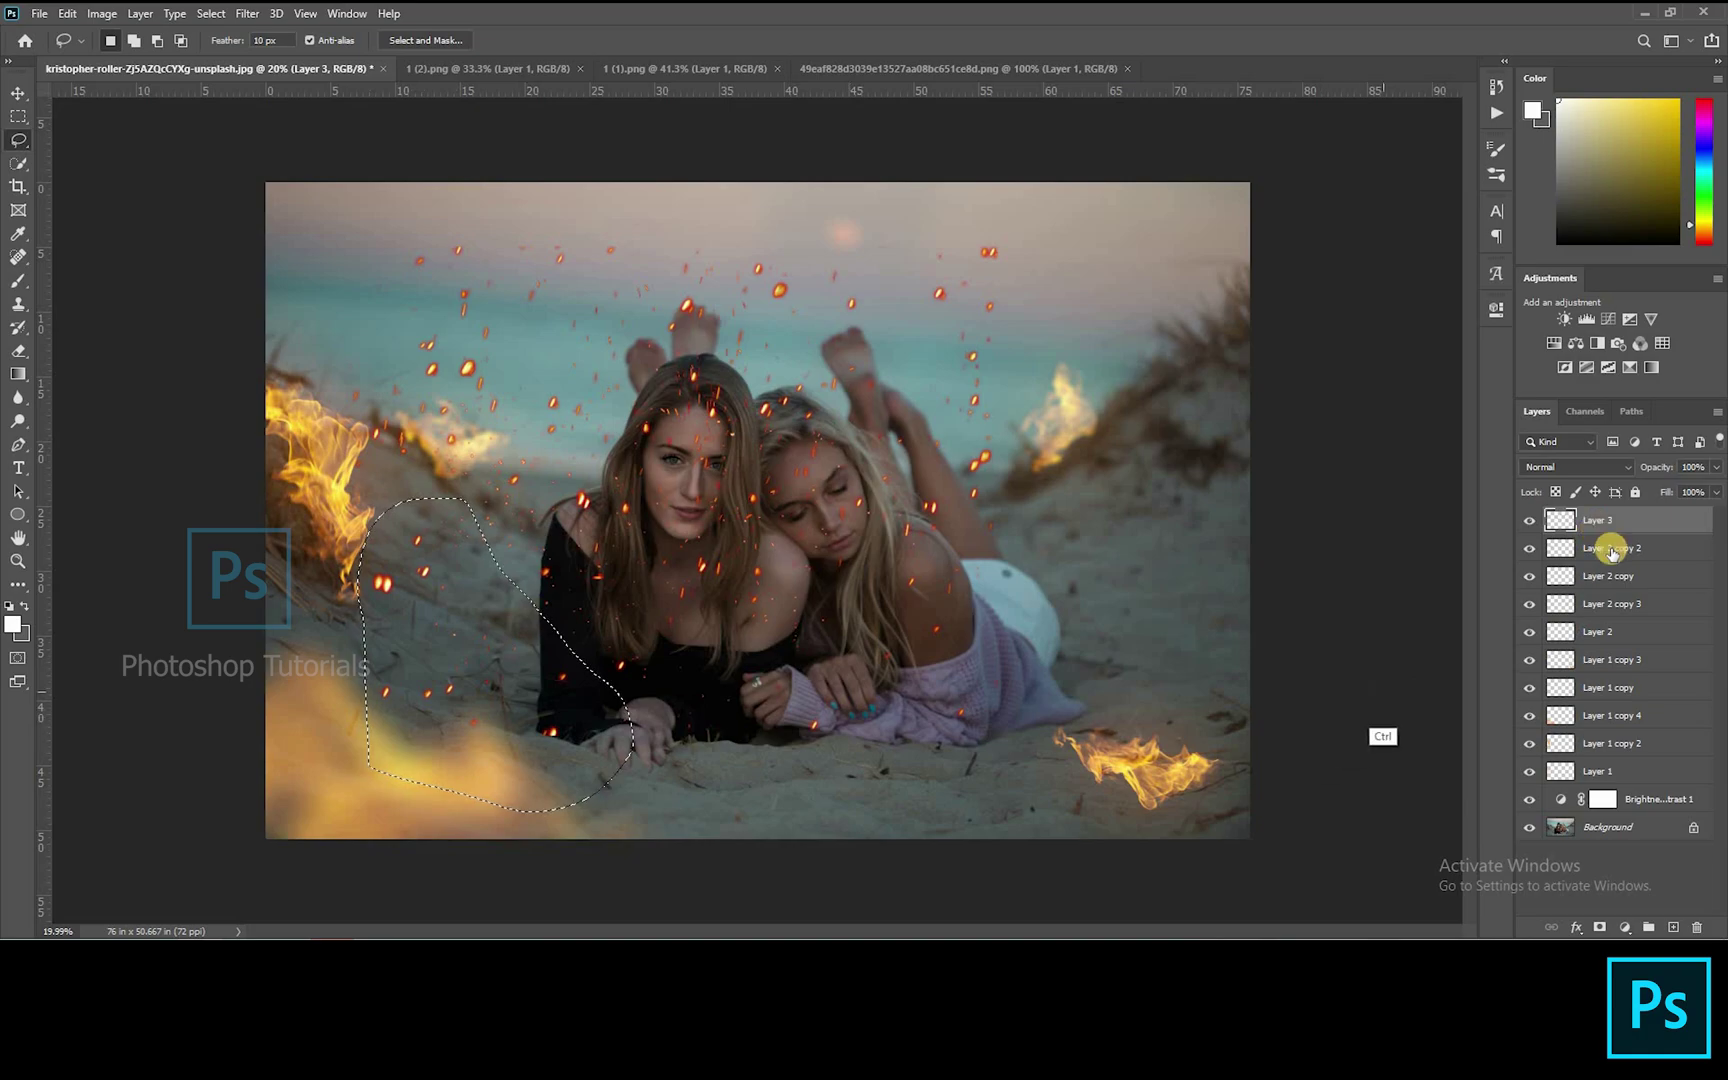
pyautogui.hotkey('ctrl', 'j')
pyautogui.click(1622, 552)
pyautogui.press('Delete')
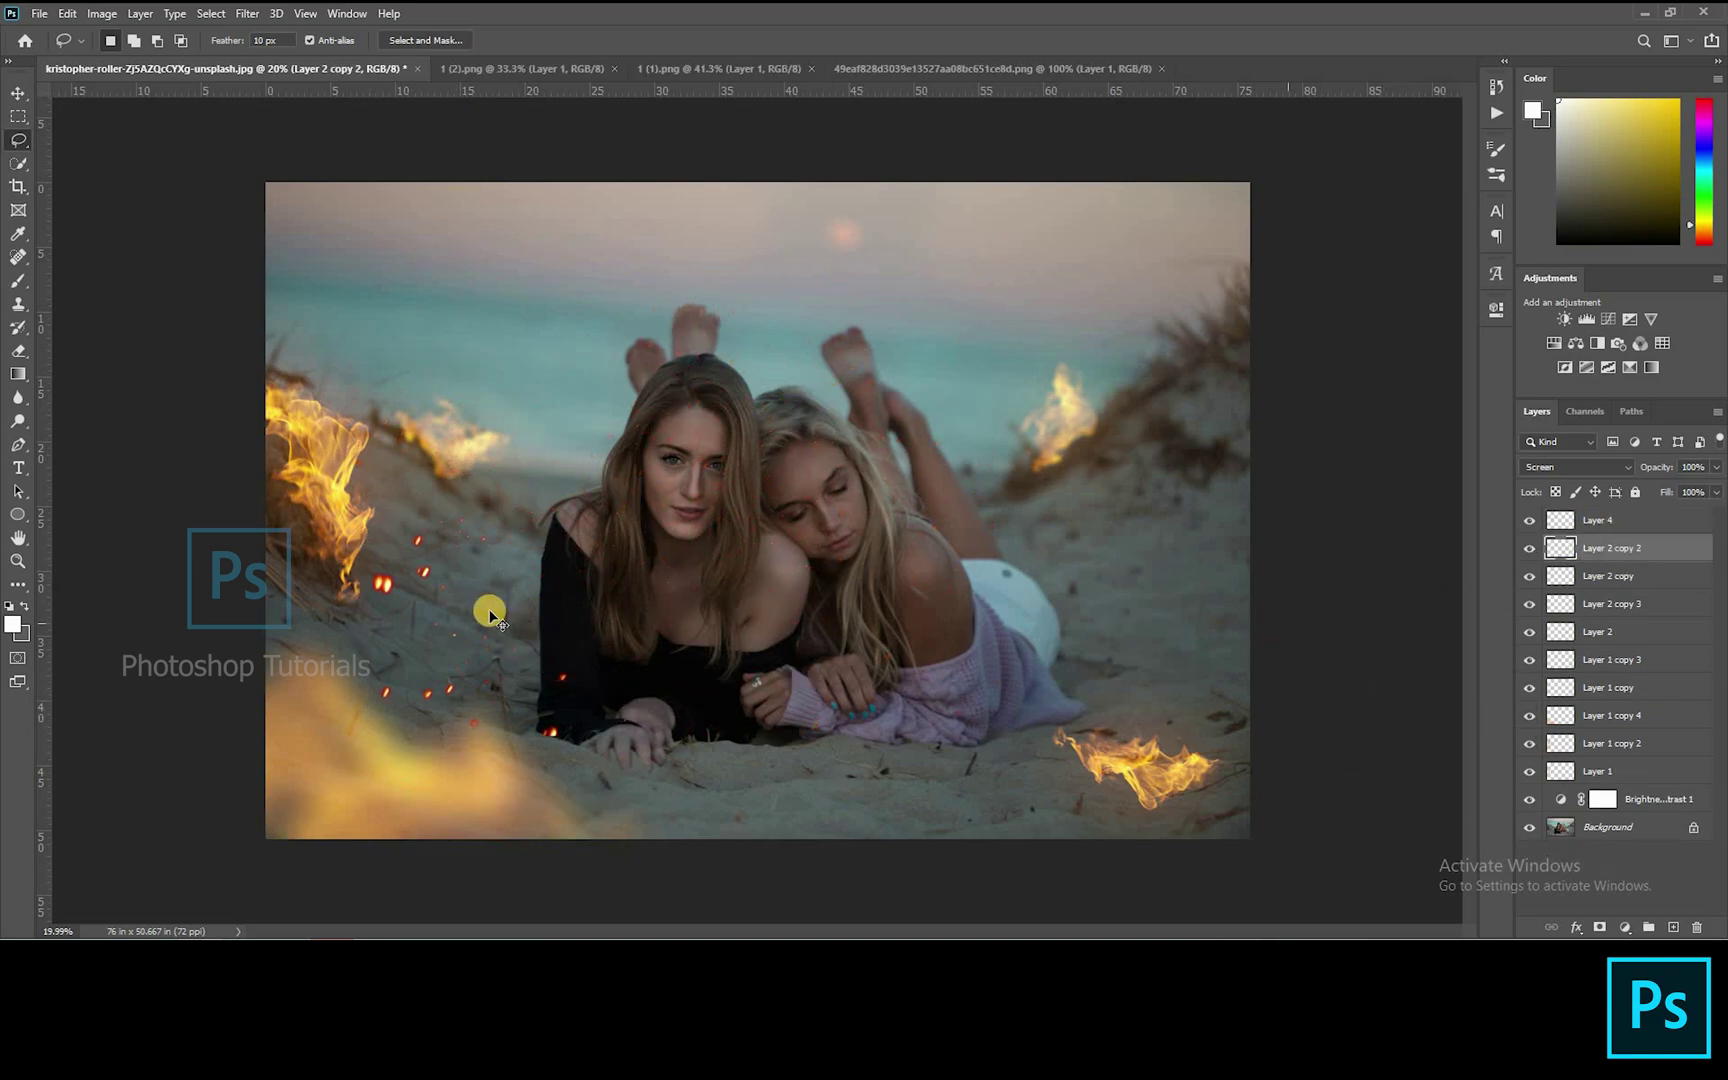
# Duplicate the spark cluster and place the copy above the lower-right flame, adjusting its rotation
pyautogui.press('v')
pyautogui.click(430, 553)
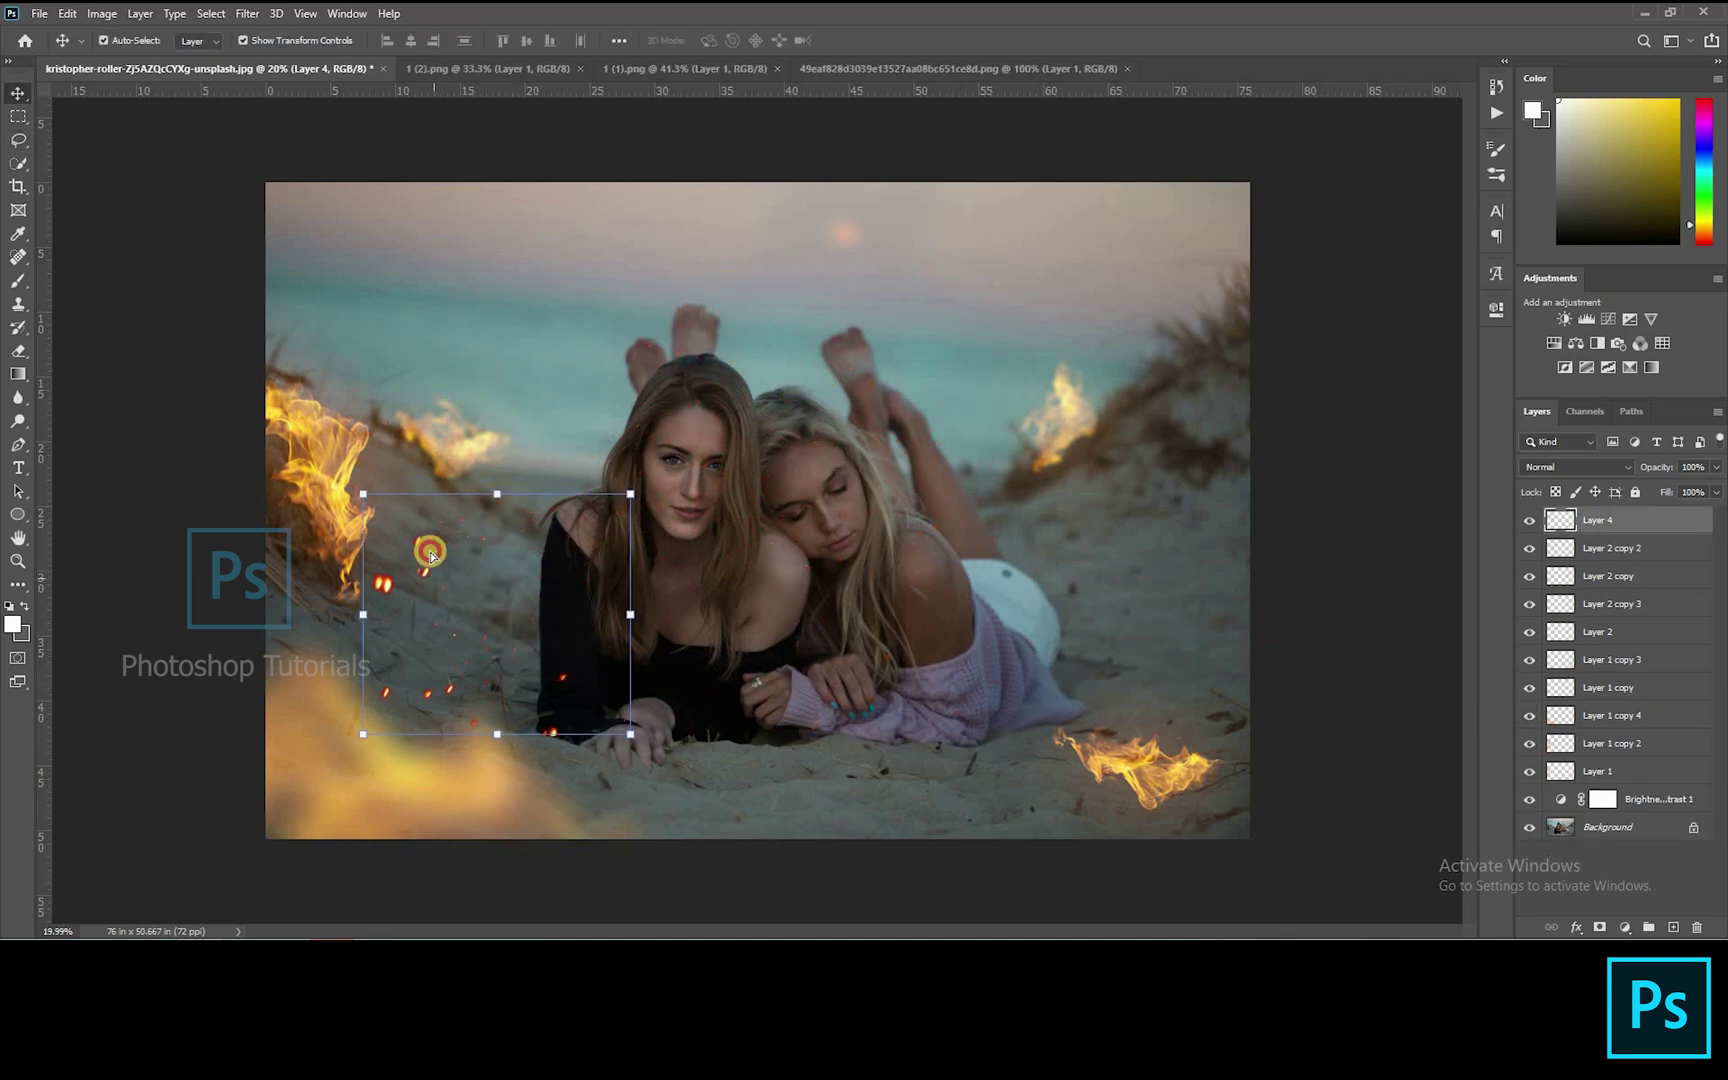
pyautogui.moveTo(430, 570); pyautogui.dragTo(1165, 590)
pyautogui.moveTo(1119, 434); pyautogui.dragTo(1150, 696)
pyautogui.press('Return')
pyautogui.press('Return')
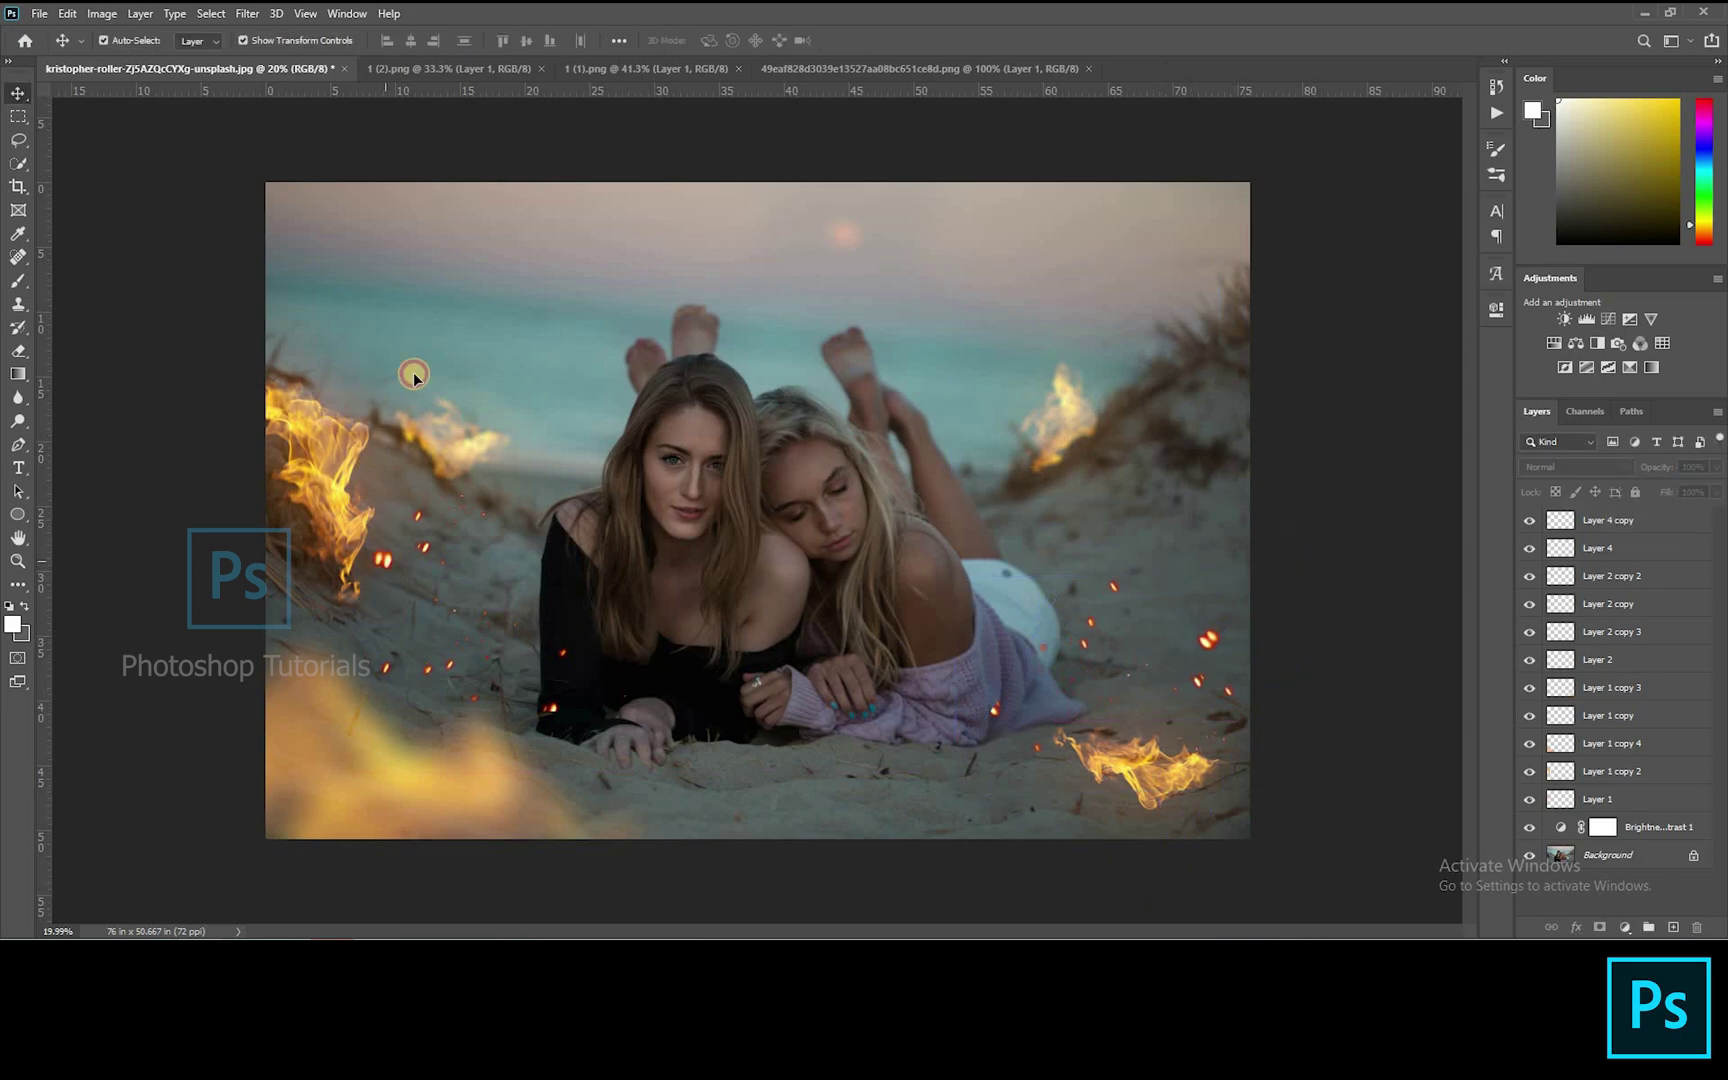
# Rotate and reposition the original spark cluster over the left flames, and place another copy, rotated -56.34°, over the lower-left flame
pyautogui.moveTo(386, 561); pyautogui.dragTo(323, 402)
pyautogui.moveTo(595, 291); pyautogui.dragTo(402, 592)
pyautogui.moveTo(653, 421); pyautogui.dragTo(630, 525)
pyautogui.moveTo(540, 465); pyautogui.dragTo(521, 830)
pyautogui.press('Return')
pyautogui.moveTo(625, 582); pyautogui.dragTo(424, 577)
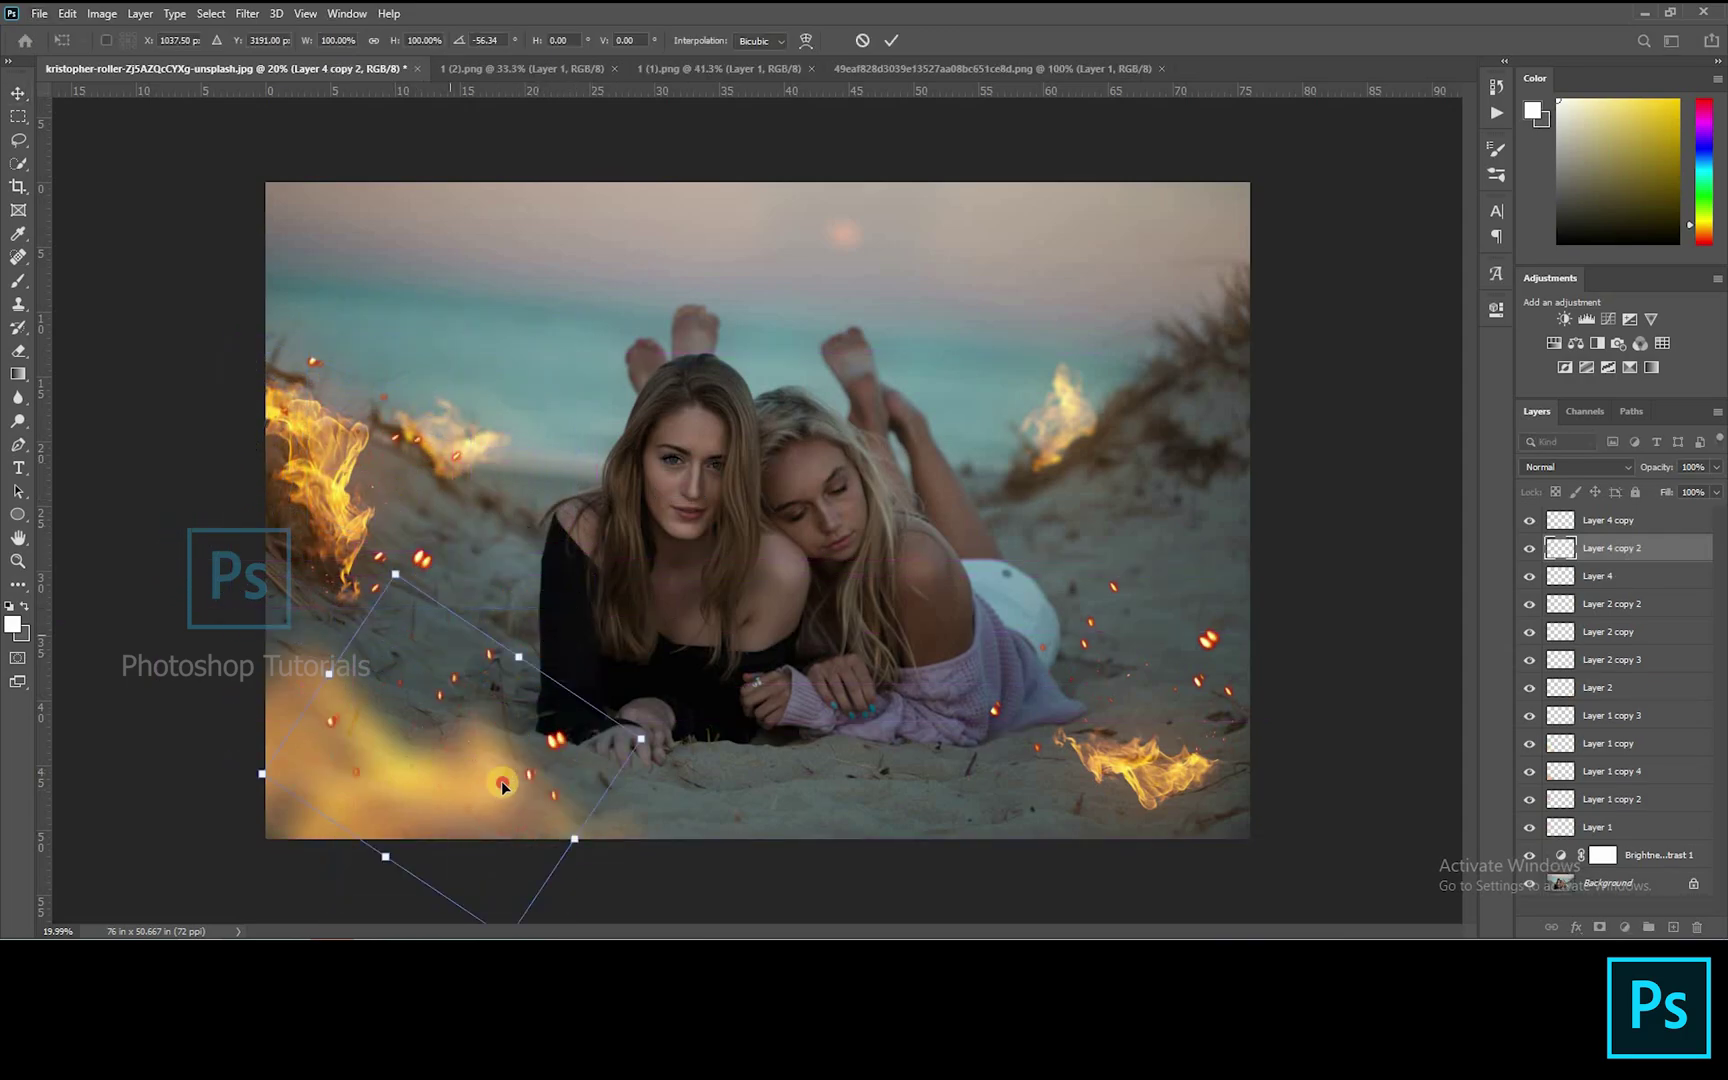
pyautogui.moveTo(629, 771); pyautogui.dragTo(503, 777)
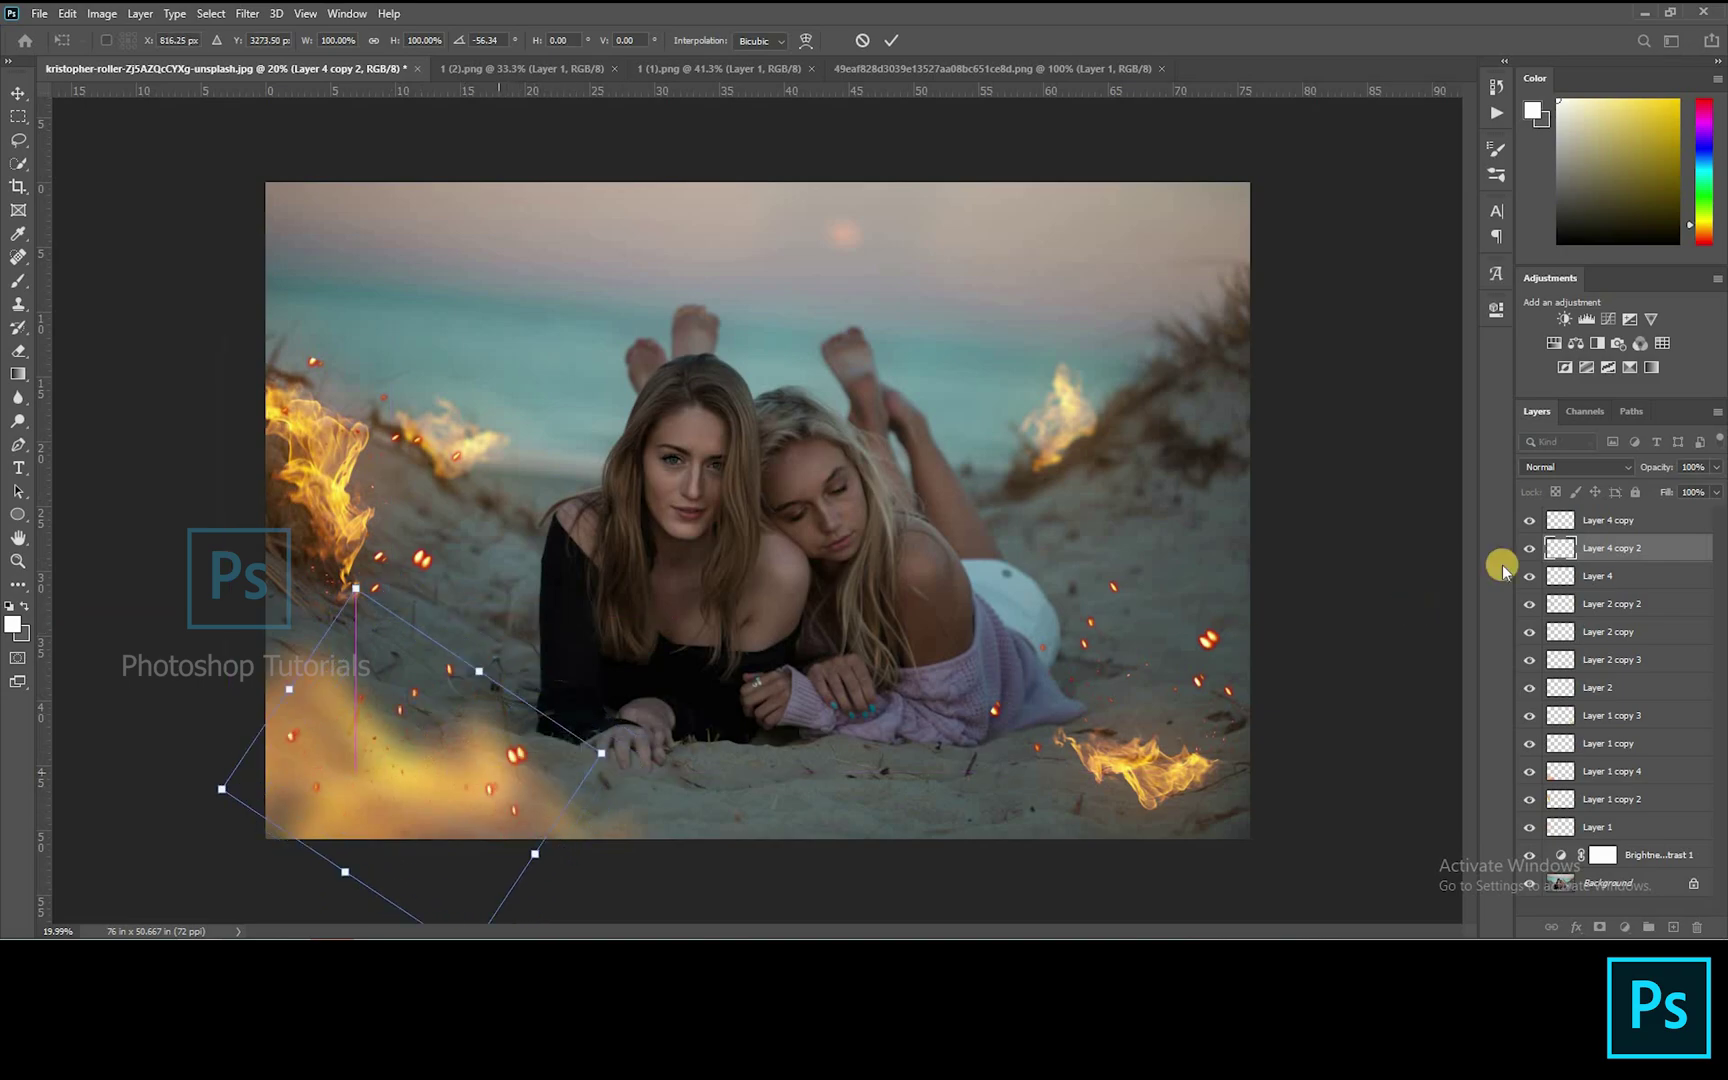
# Set the blend mode of all three spark layers to Screen after comparing it with Lighten
pyautogui.click(1628, 545)
pyautogui.keyDown('shift'); pyautogui.click(1610, 521); pyautogui.keyUp('shift')
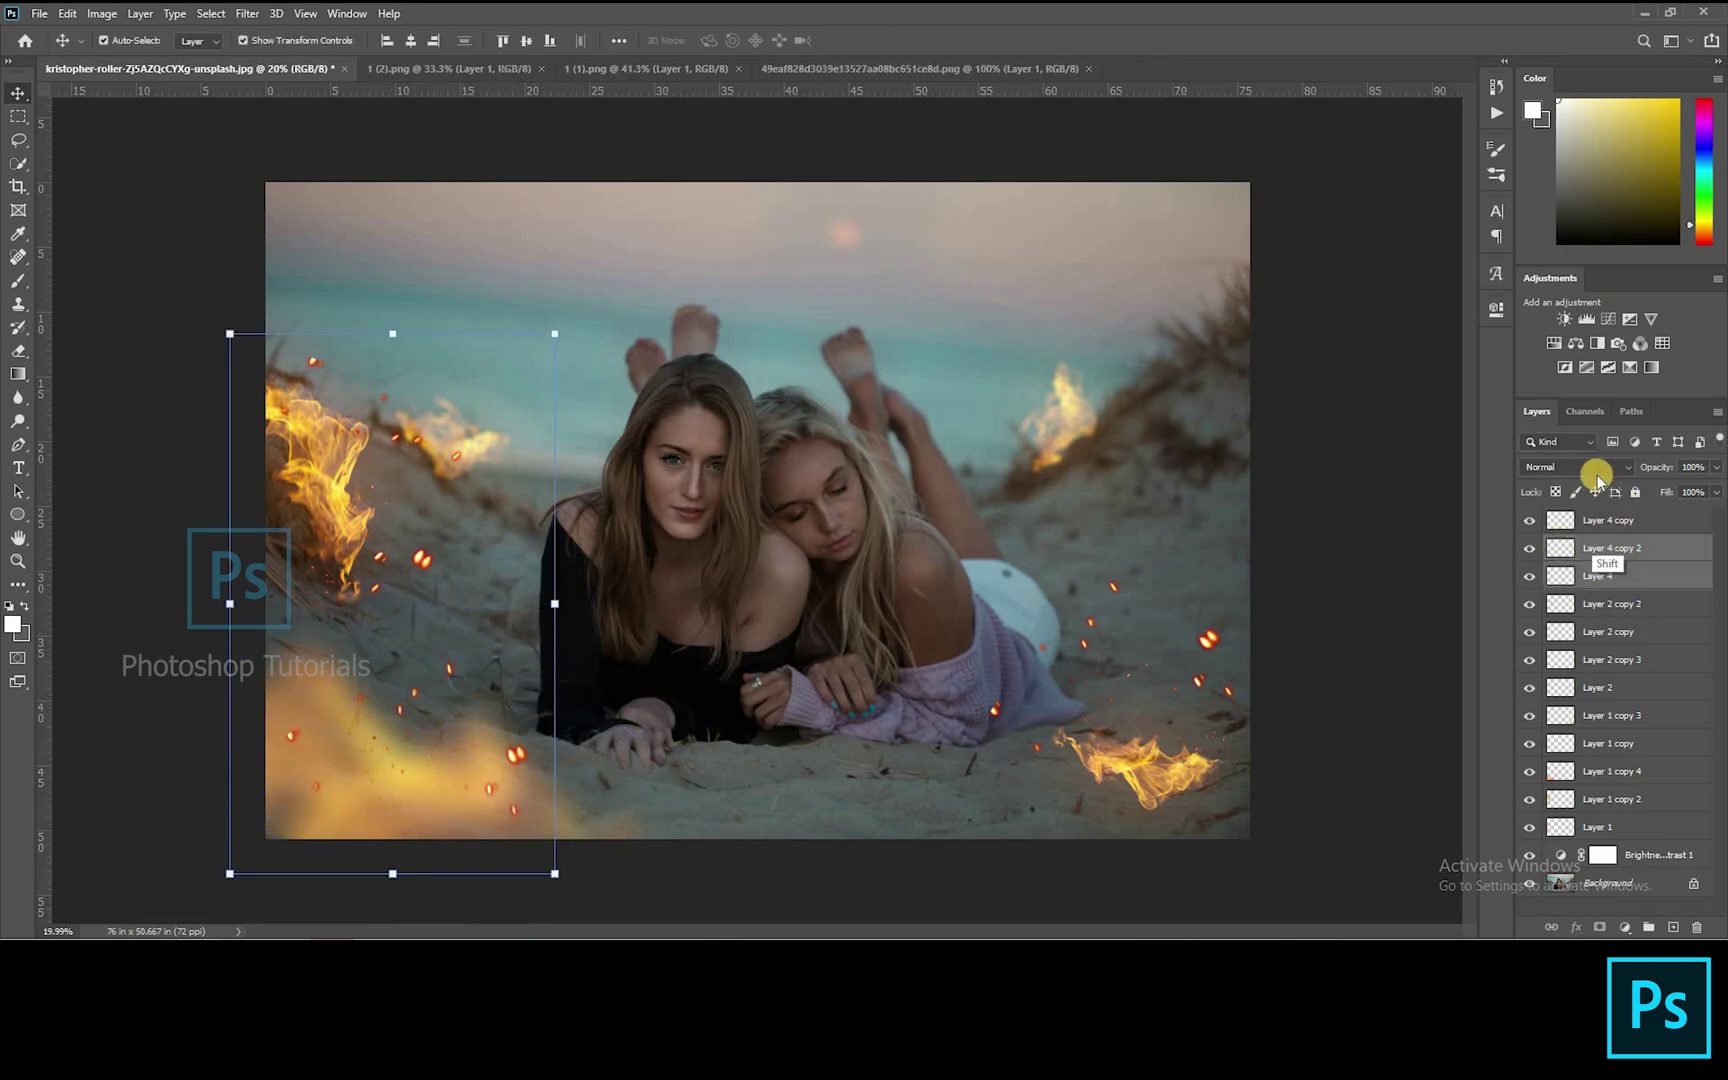
pyautogui.click(1585, 467)
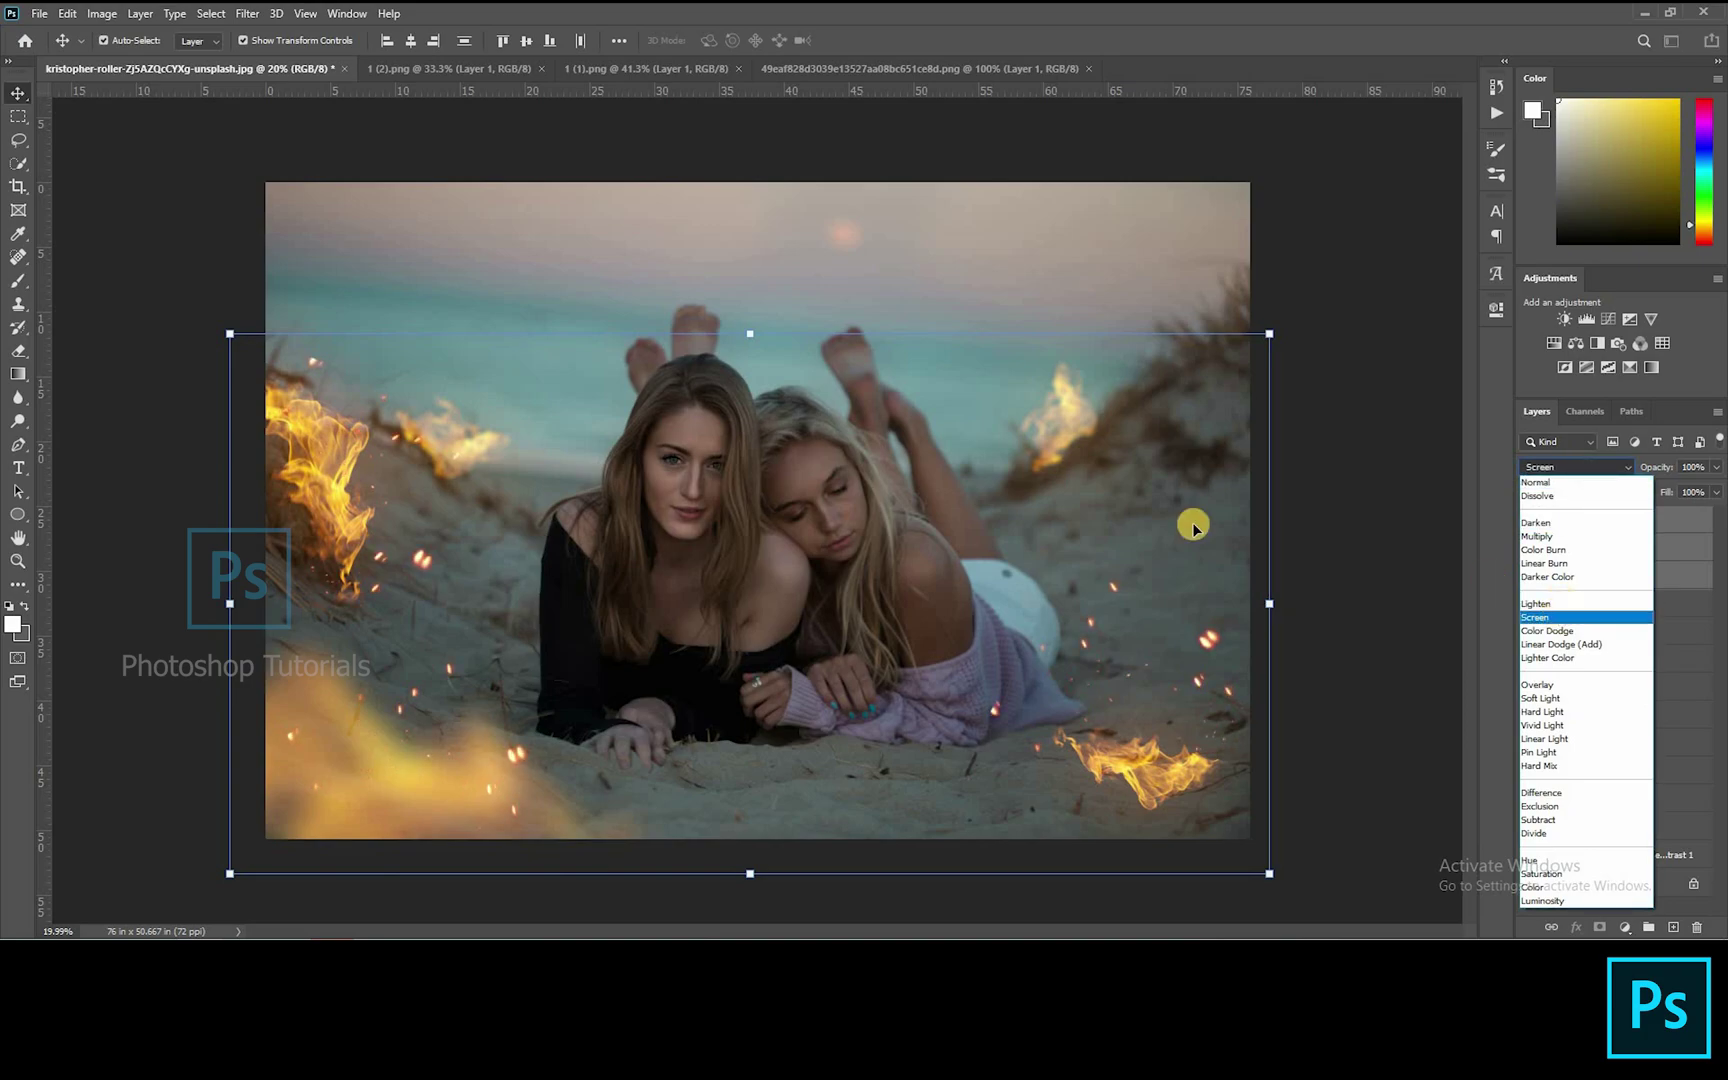
pyautogui.click(1492, 491)
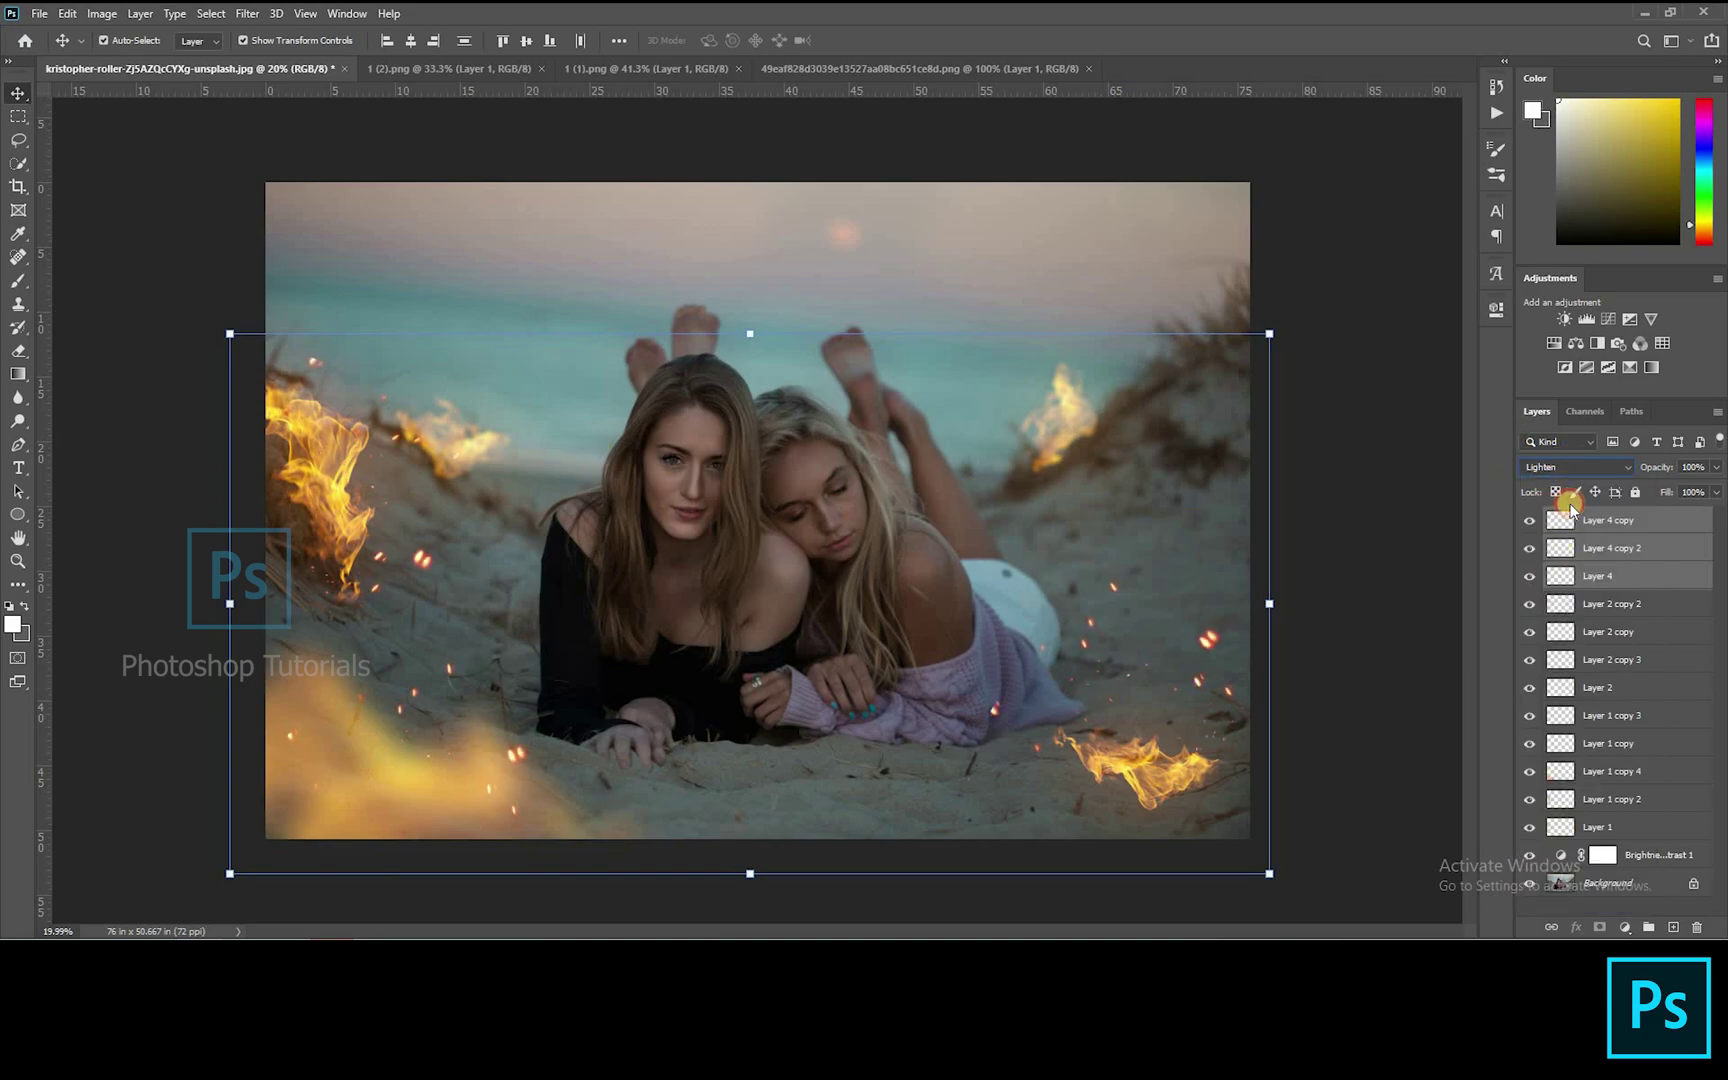
pyautogui.click(1574, 468)
pyautogui.click(1540, 620)
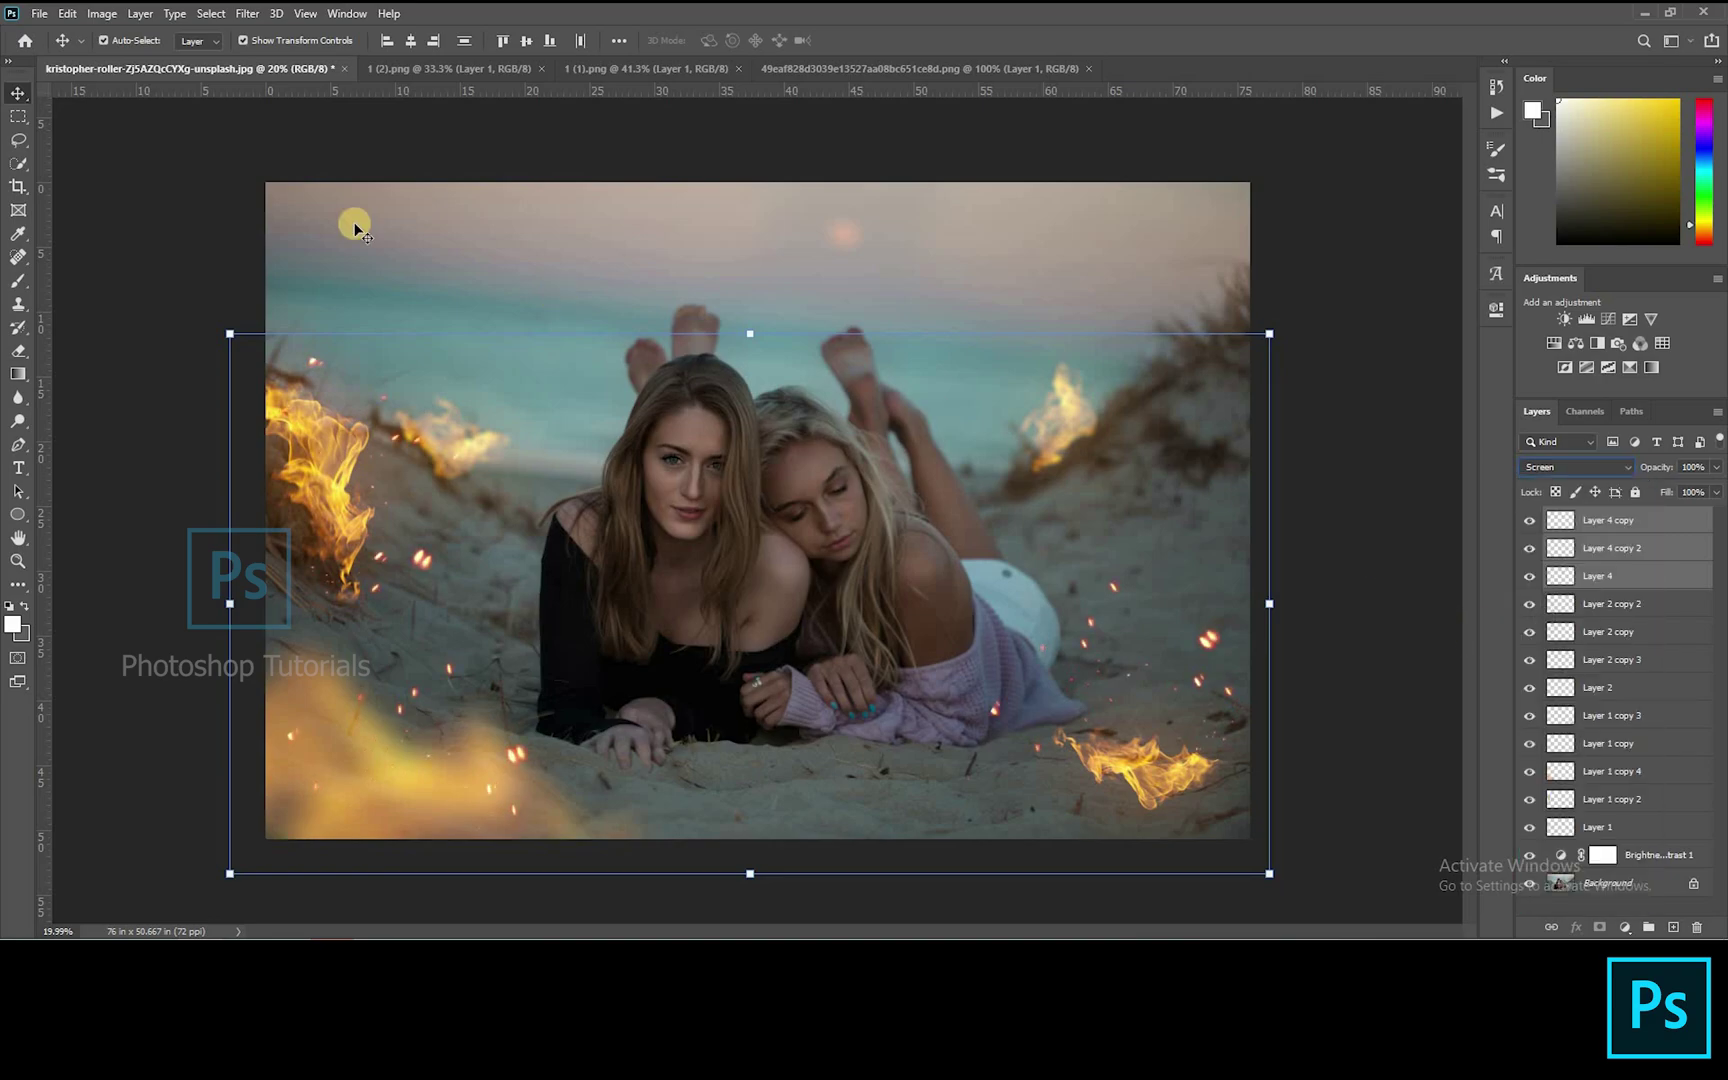
pyautogui.click(1421, 712)
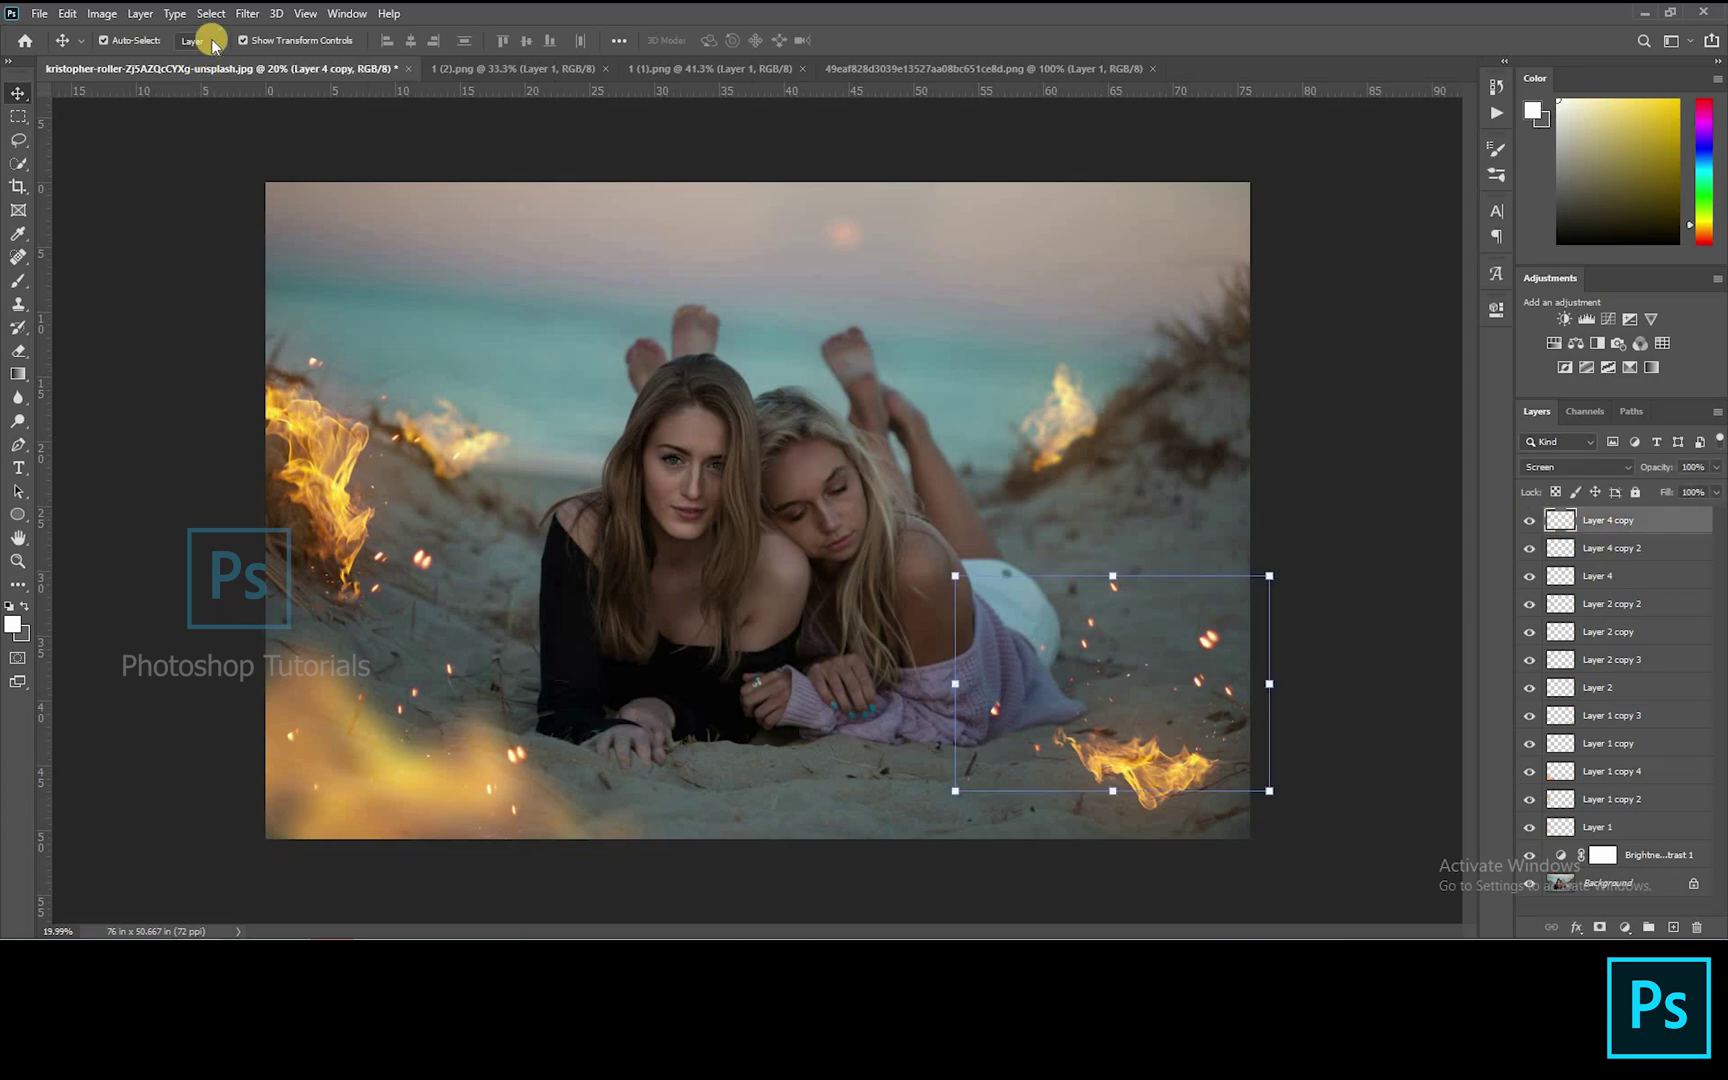
# Apply a Gaussian Blur of about 19 px to the right spark cluster, Layer 4 copy
pyautogui.click(247, 14)
pyautogui.moveTo(300, 217)
pyautogui.click(535, 284)
pyautogui.moveTo(1413, 620); pyautogui.dragTo(1400, 621)
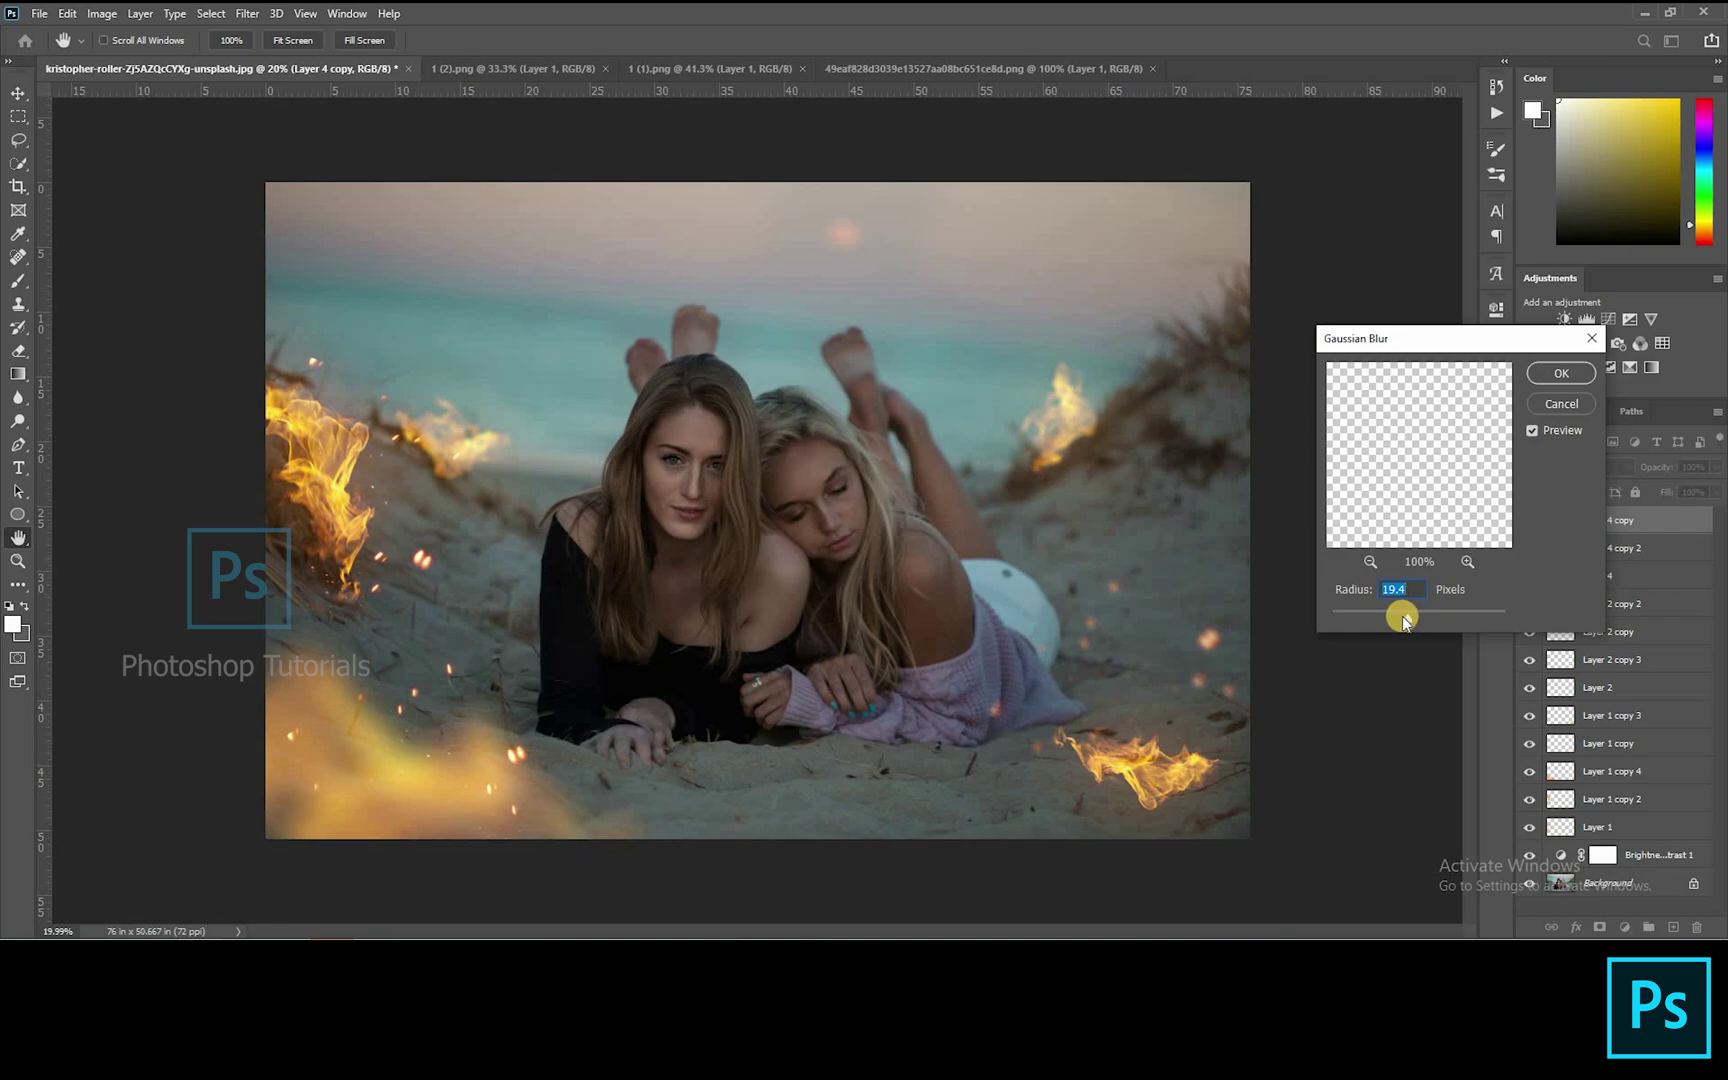
pyautogui.moveTo(1403, 616); pyautogui.dragTo(1402, 615)
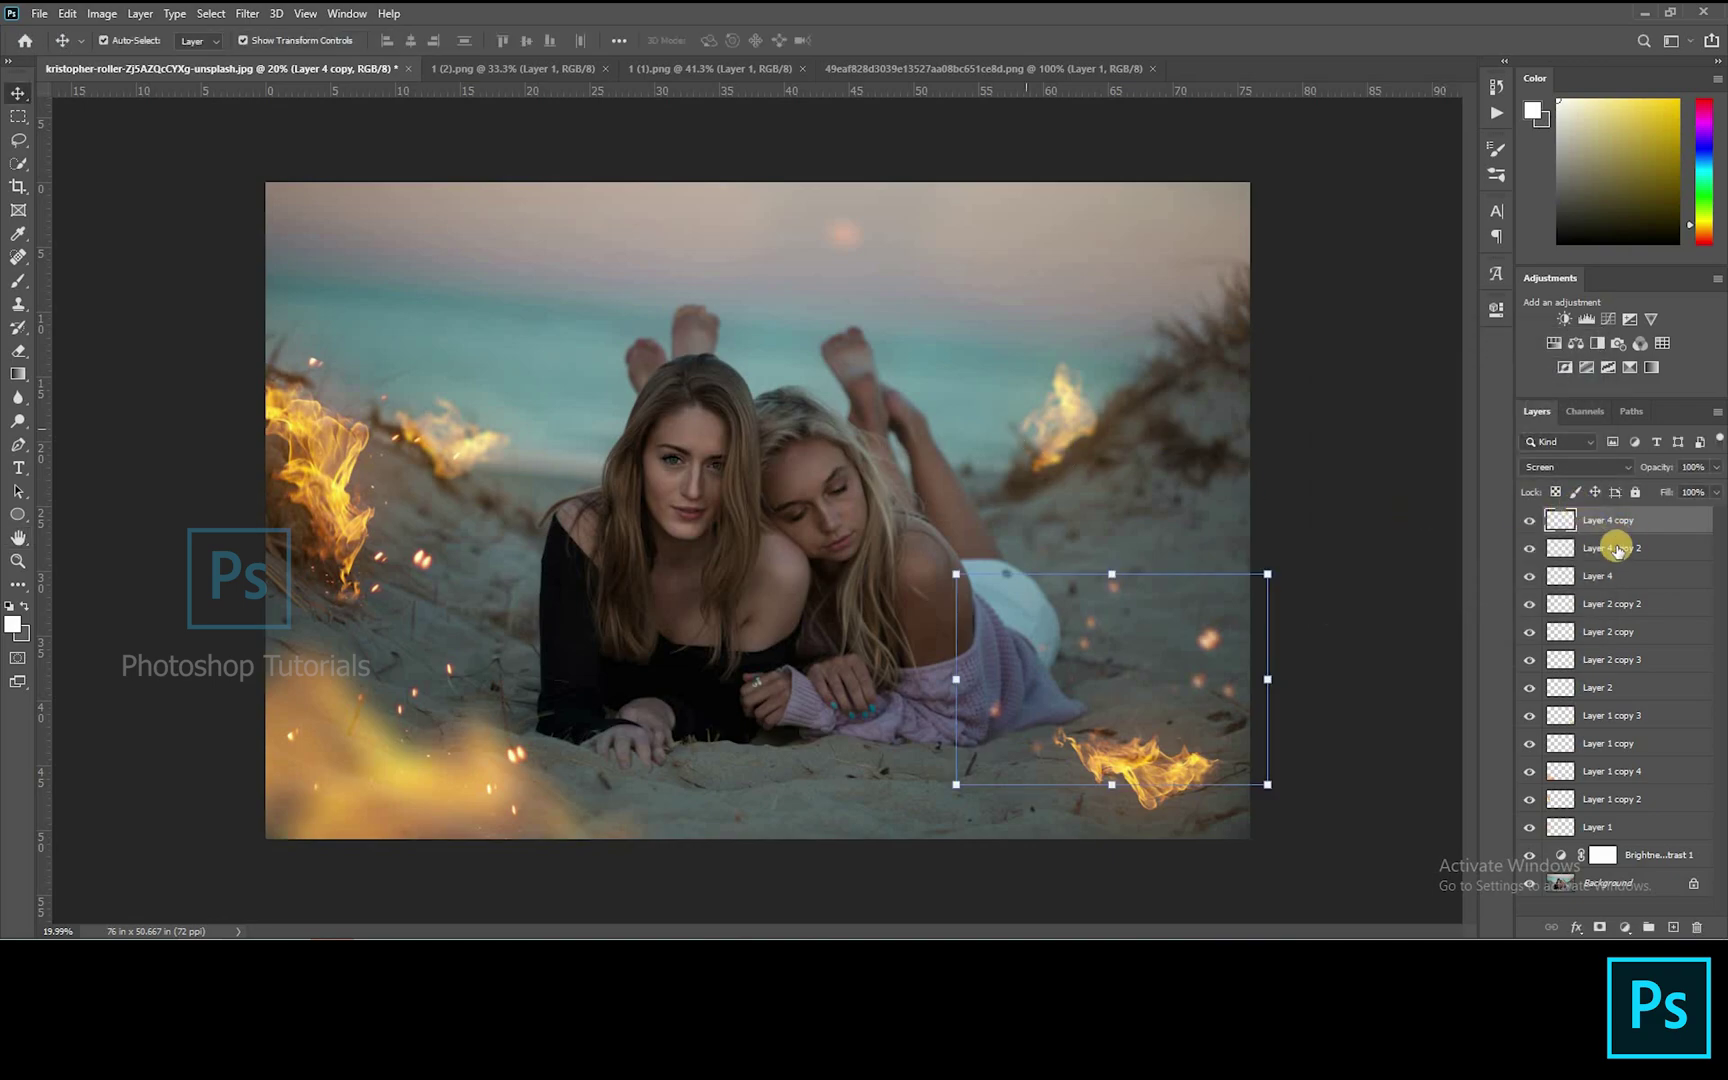
# Reapply the last Gaussian Blur to the other two spark layers, Layer 4 copy 2 and Layer 4
pyautogui.hotkey('alt', '[')
pyautogui.click(247, 14)
pyautogui.click(266, 34)
pyautogui.hotkey('alt', '[')
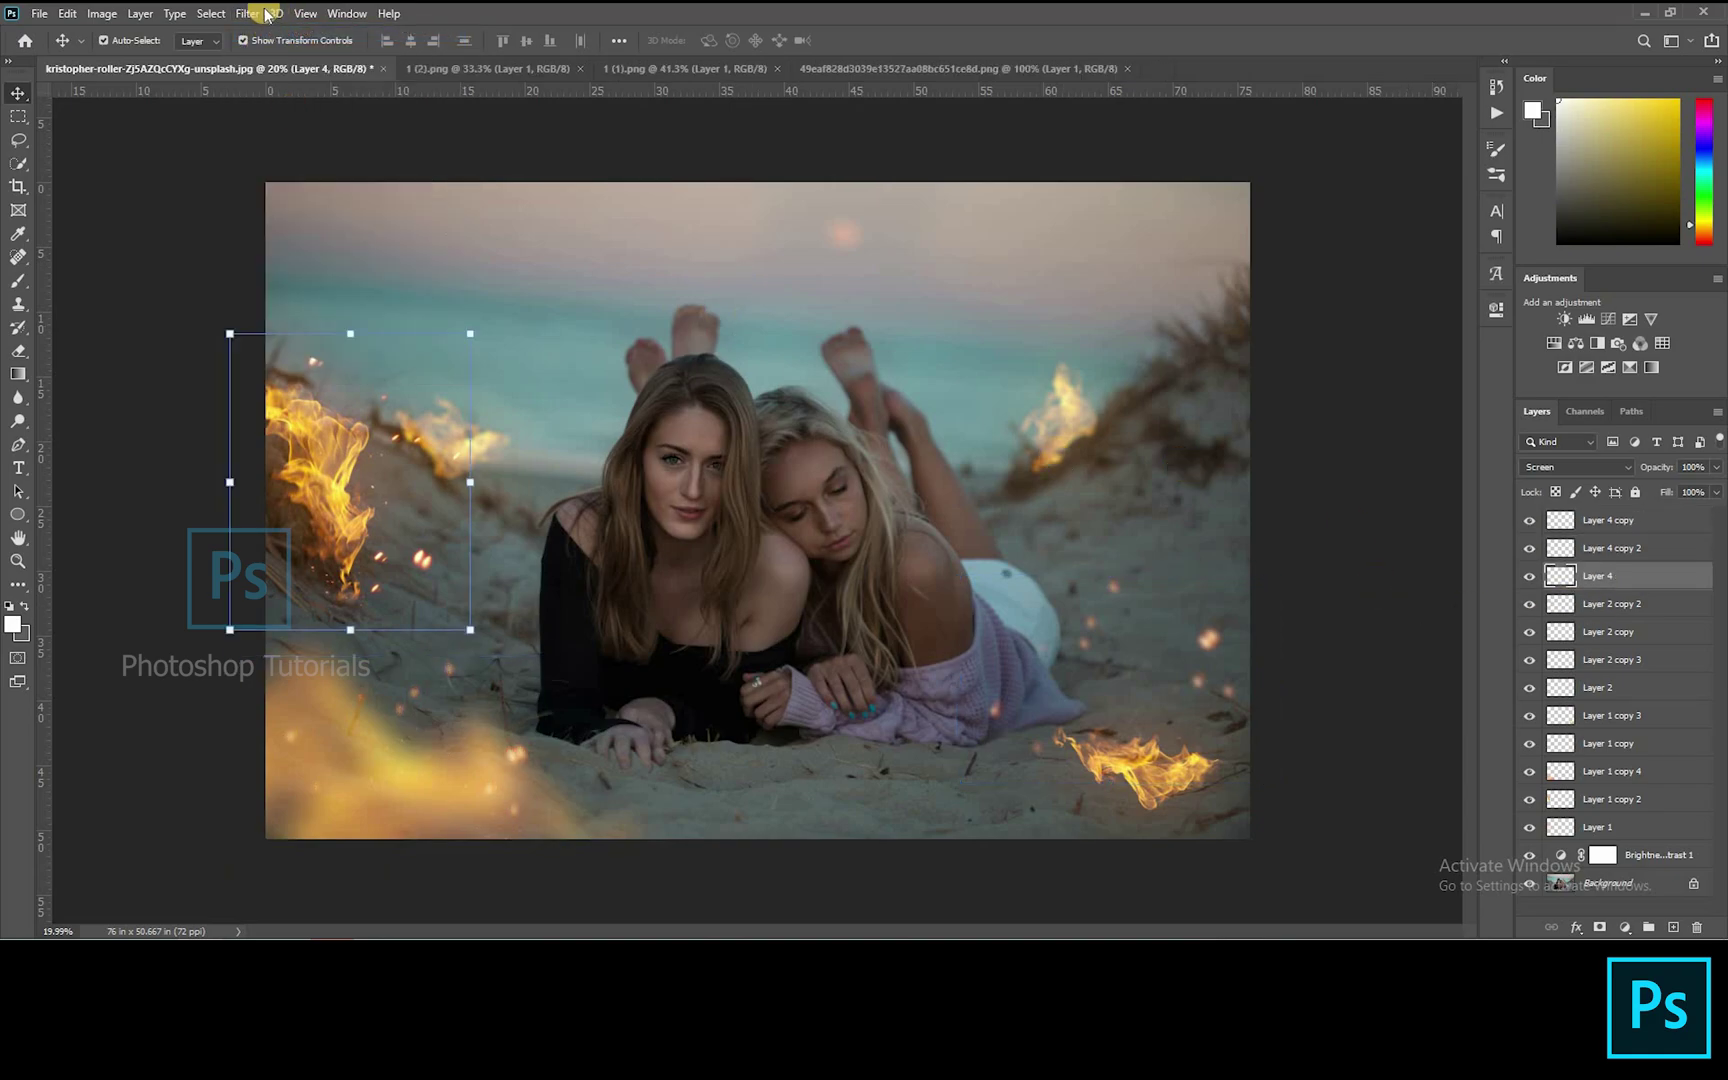
pyautogui.hotkey('ctrl', 'f')
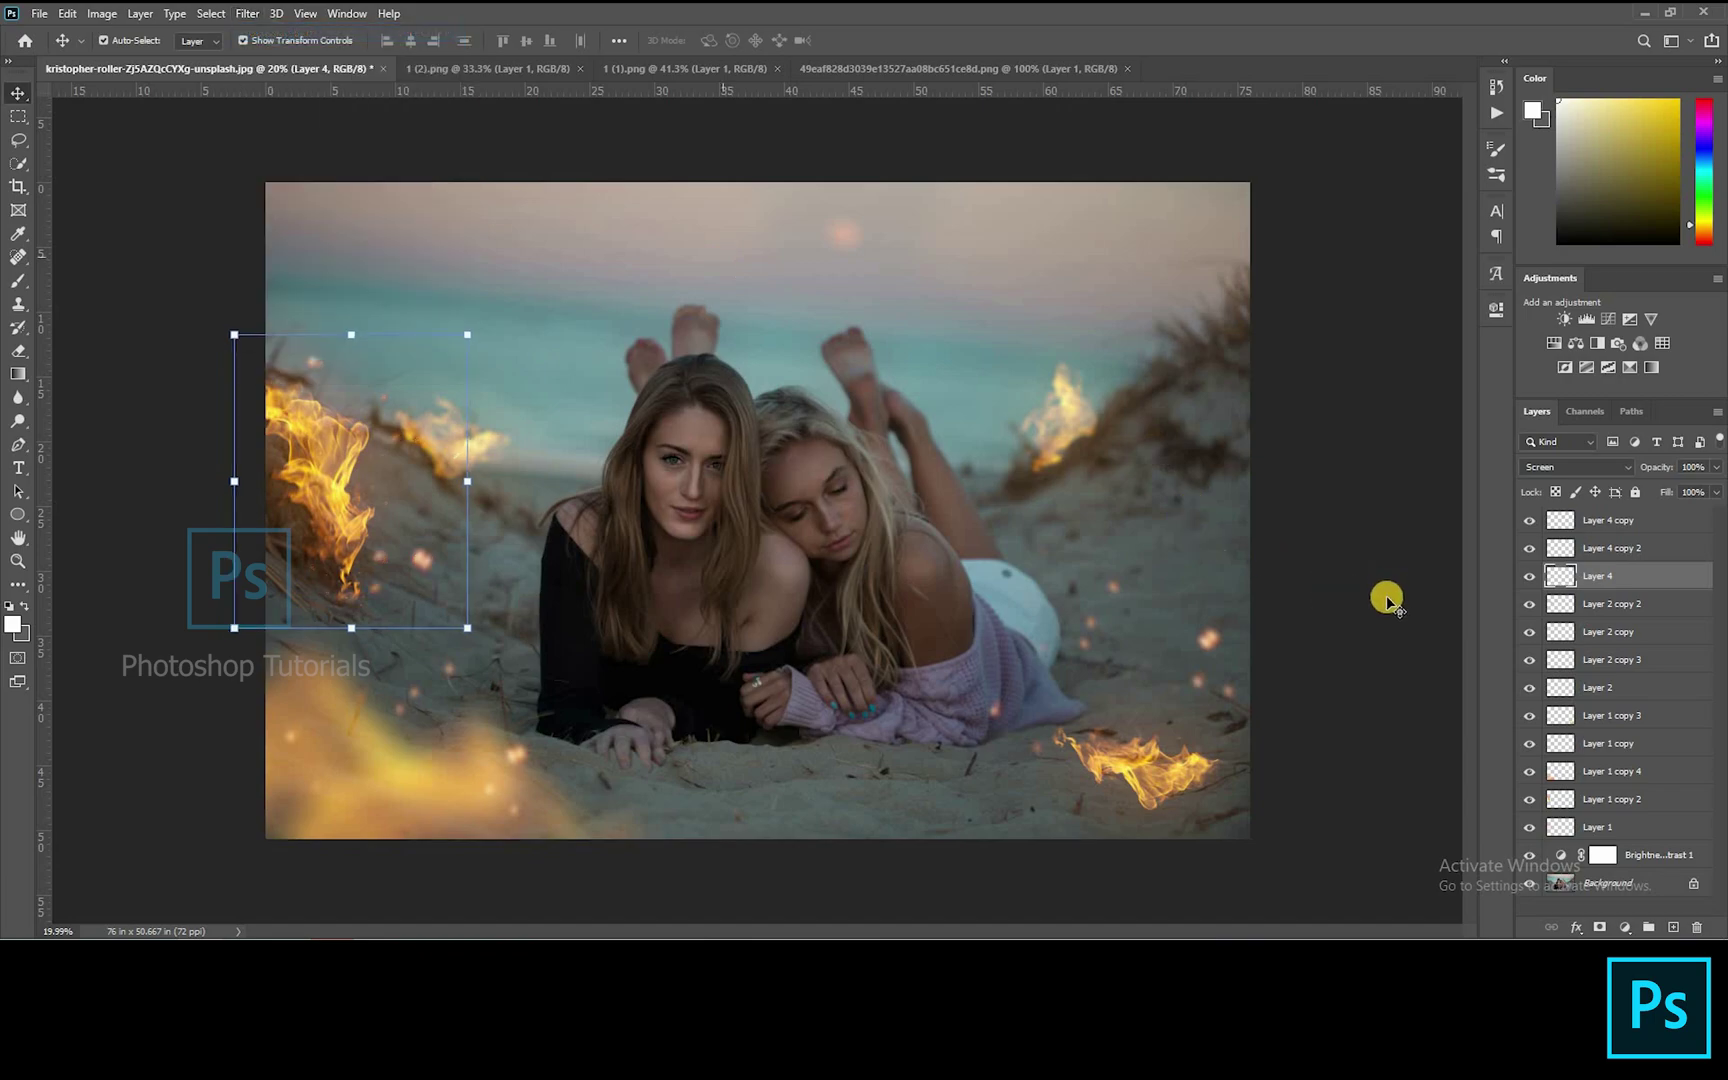
# Group the three spark layers and clip a Hue/Saturation adjustment to the group with Hue +10 and Saturation +53
pyautogui.keyDown('shift'); pyautogui.click(1619, 551); pyautogui.keyUp('shift')
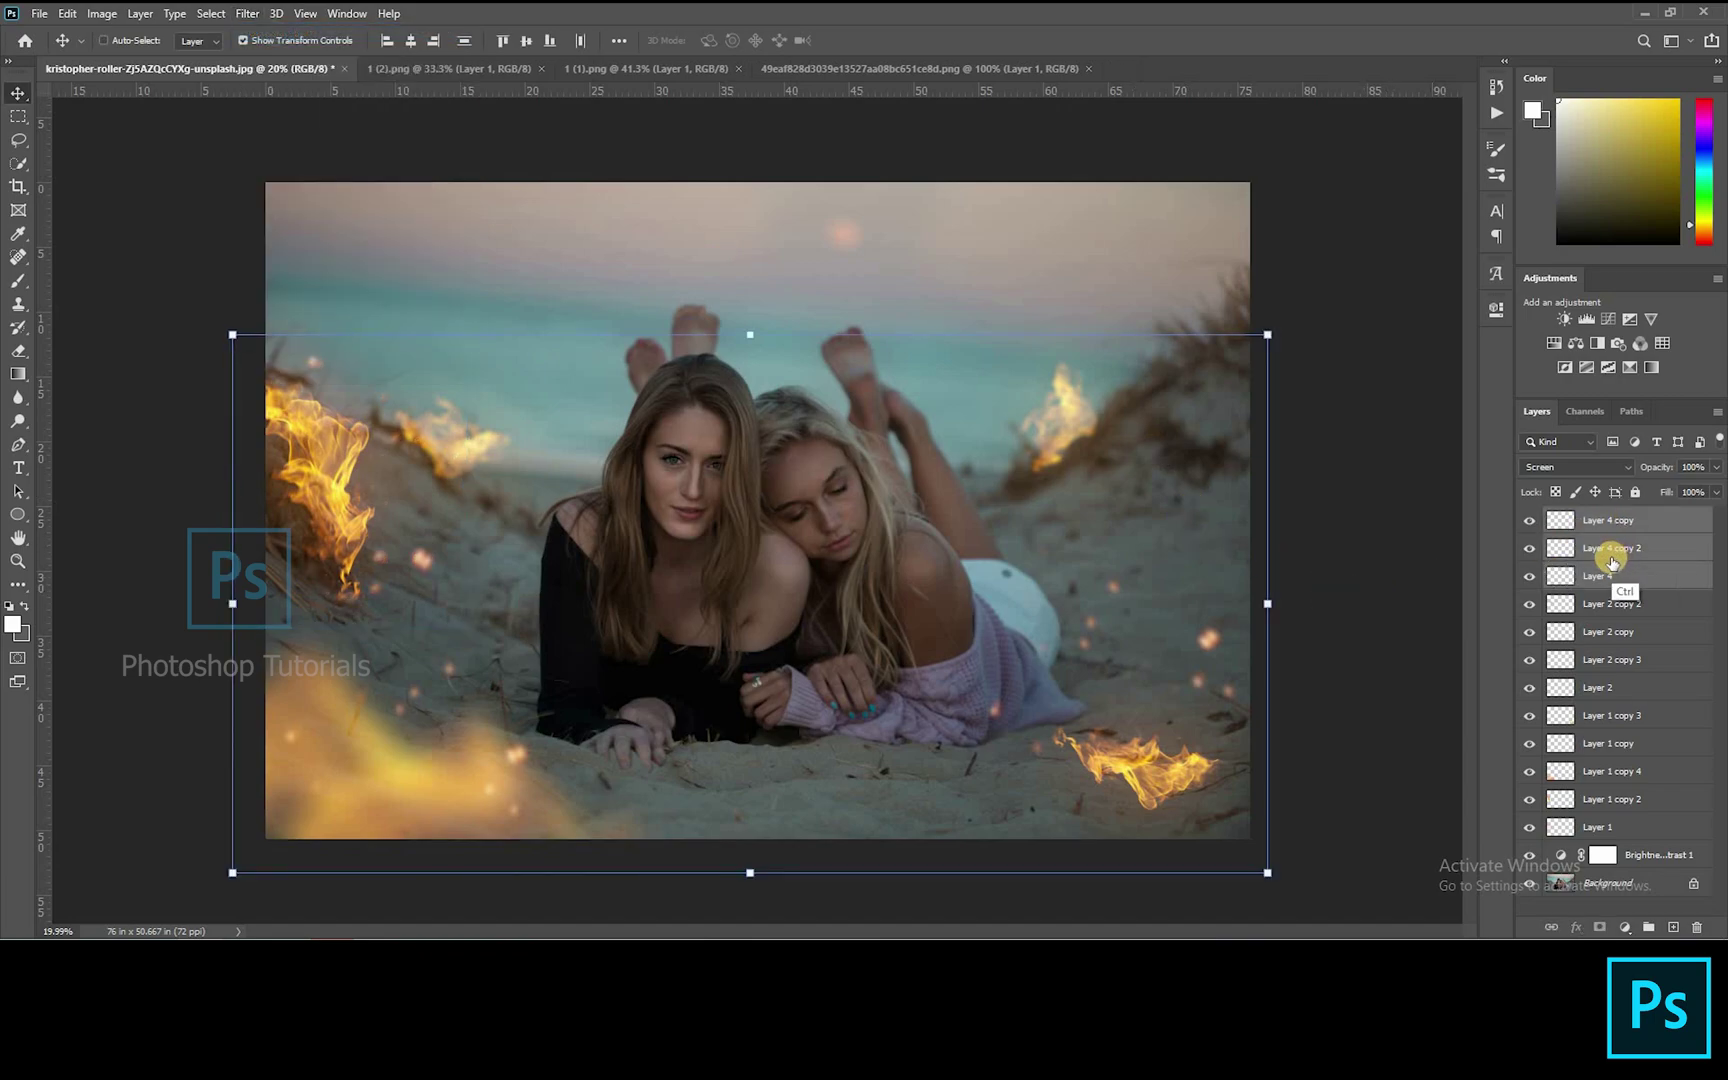
pyautogui.hotkey('ctrl', 'g')
pyautogui.click(1556, 343)
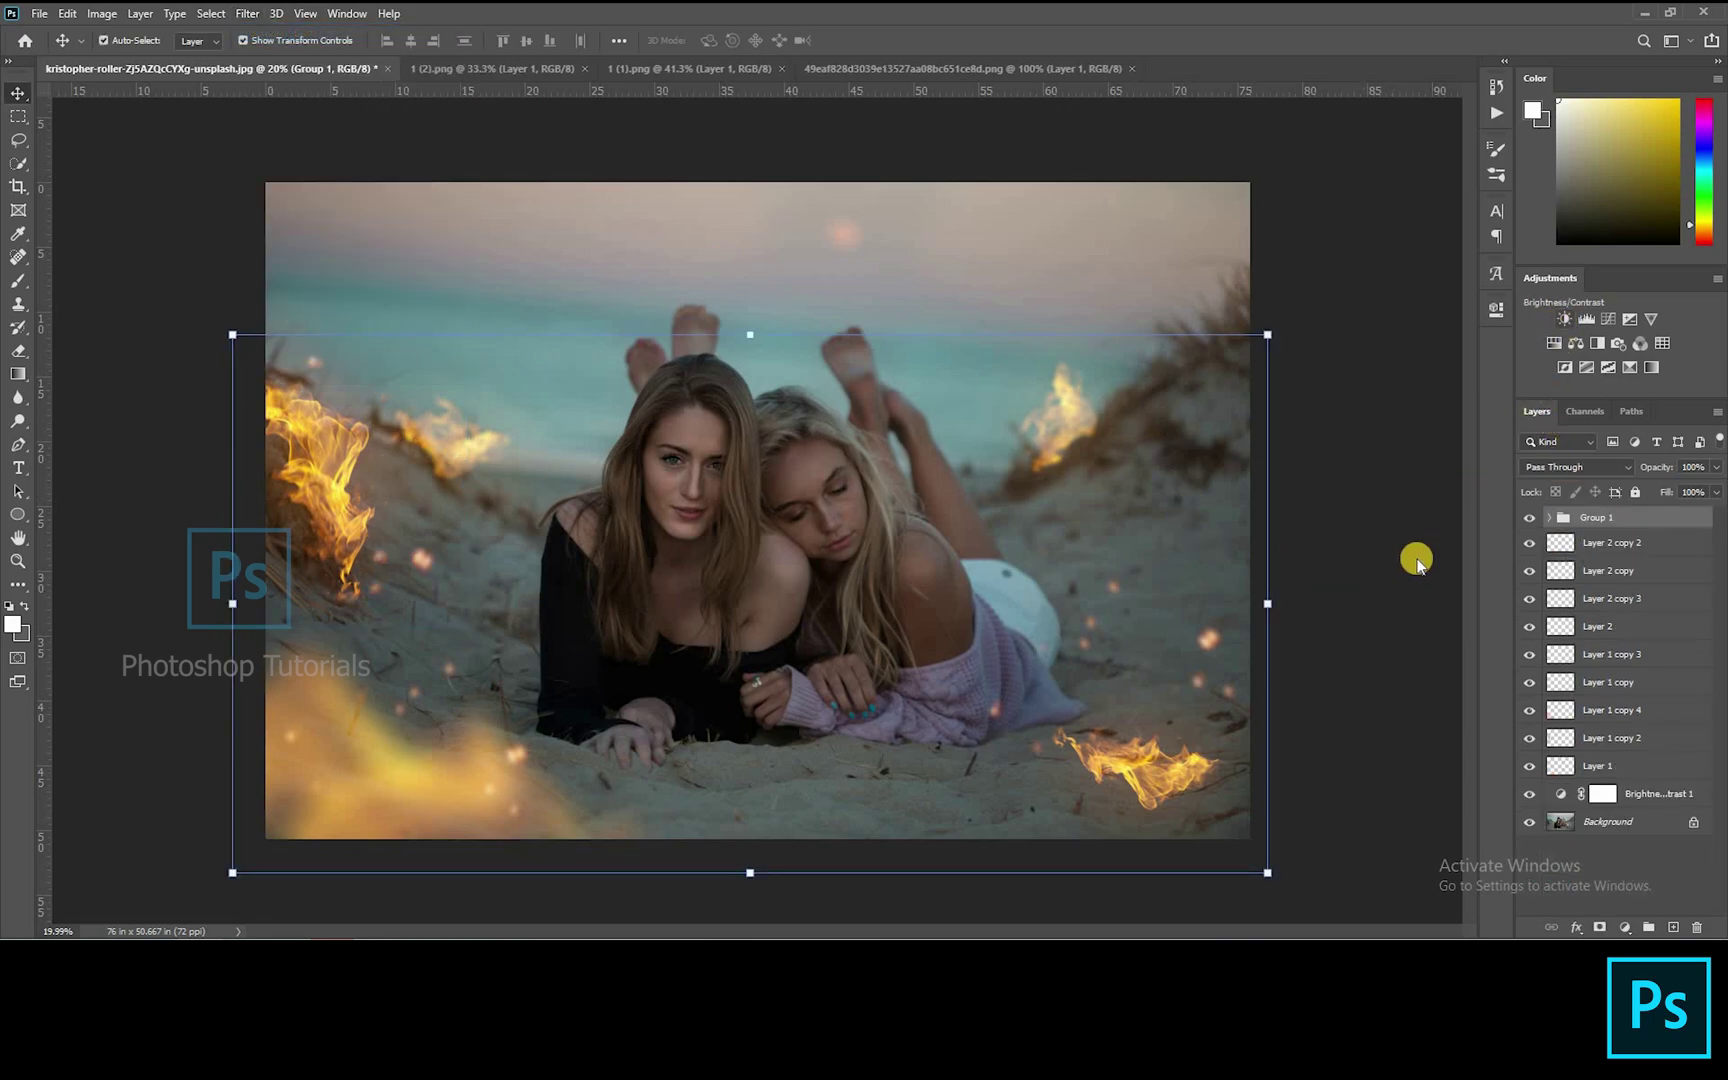
pyautogui.moveTo(1351, 429); pyautogui.dragTo(1354, 432)
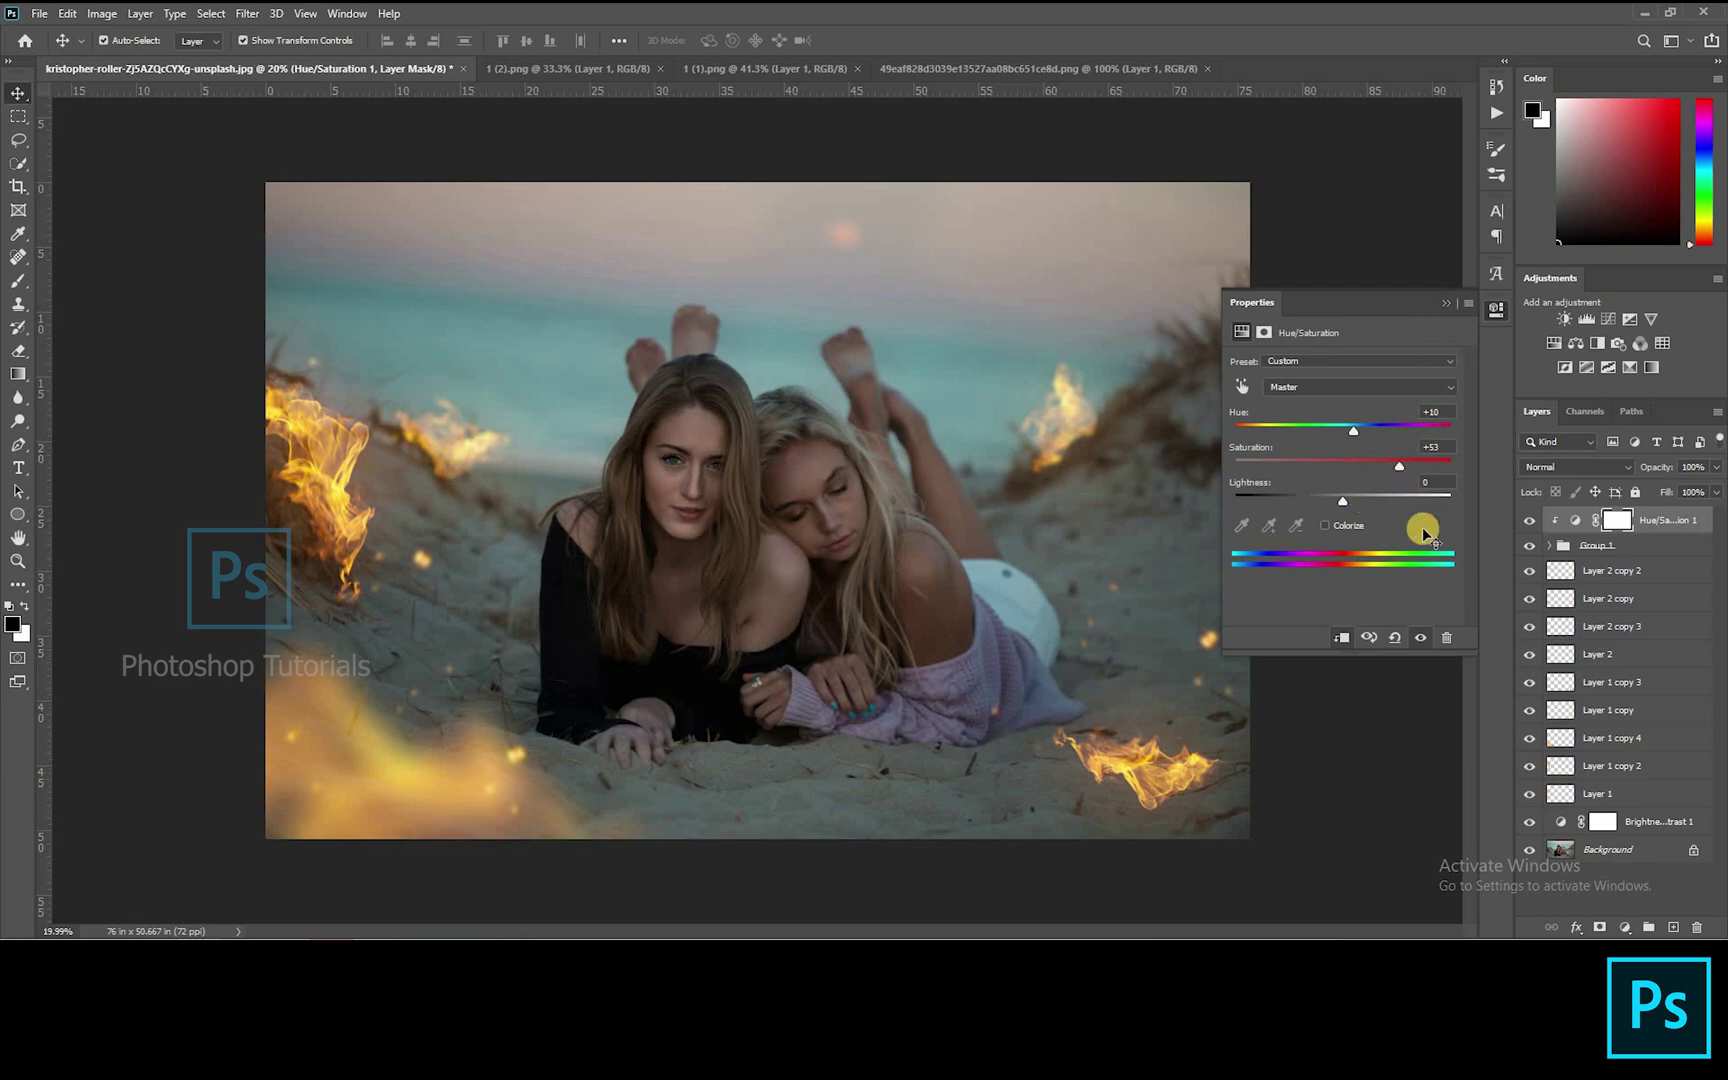
pyautogui.click(1446, 303)
pyautogui.click(1320, 512)
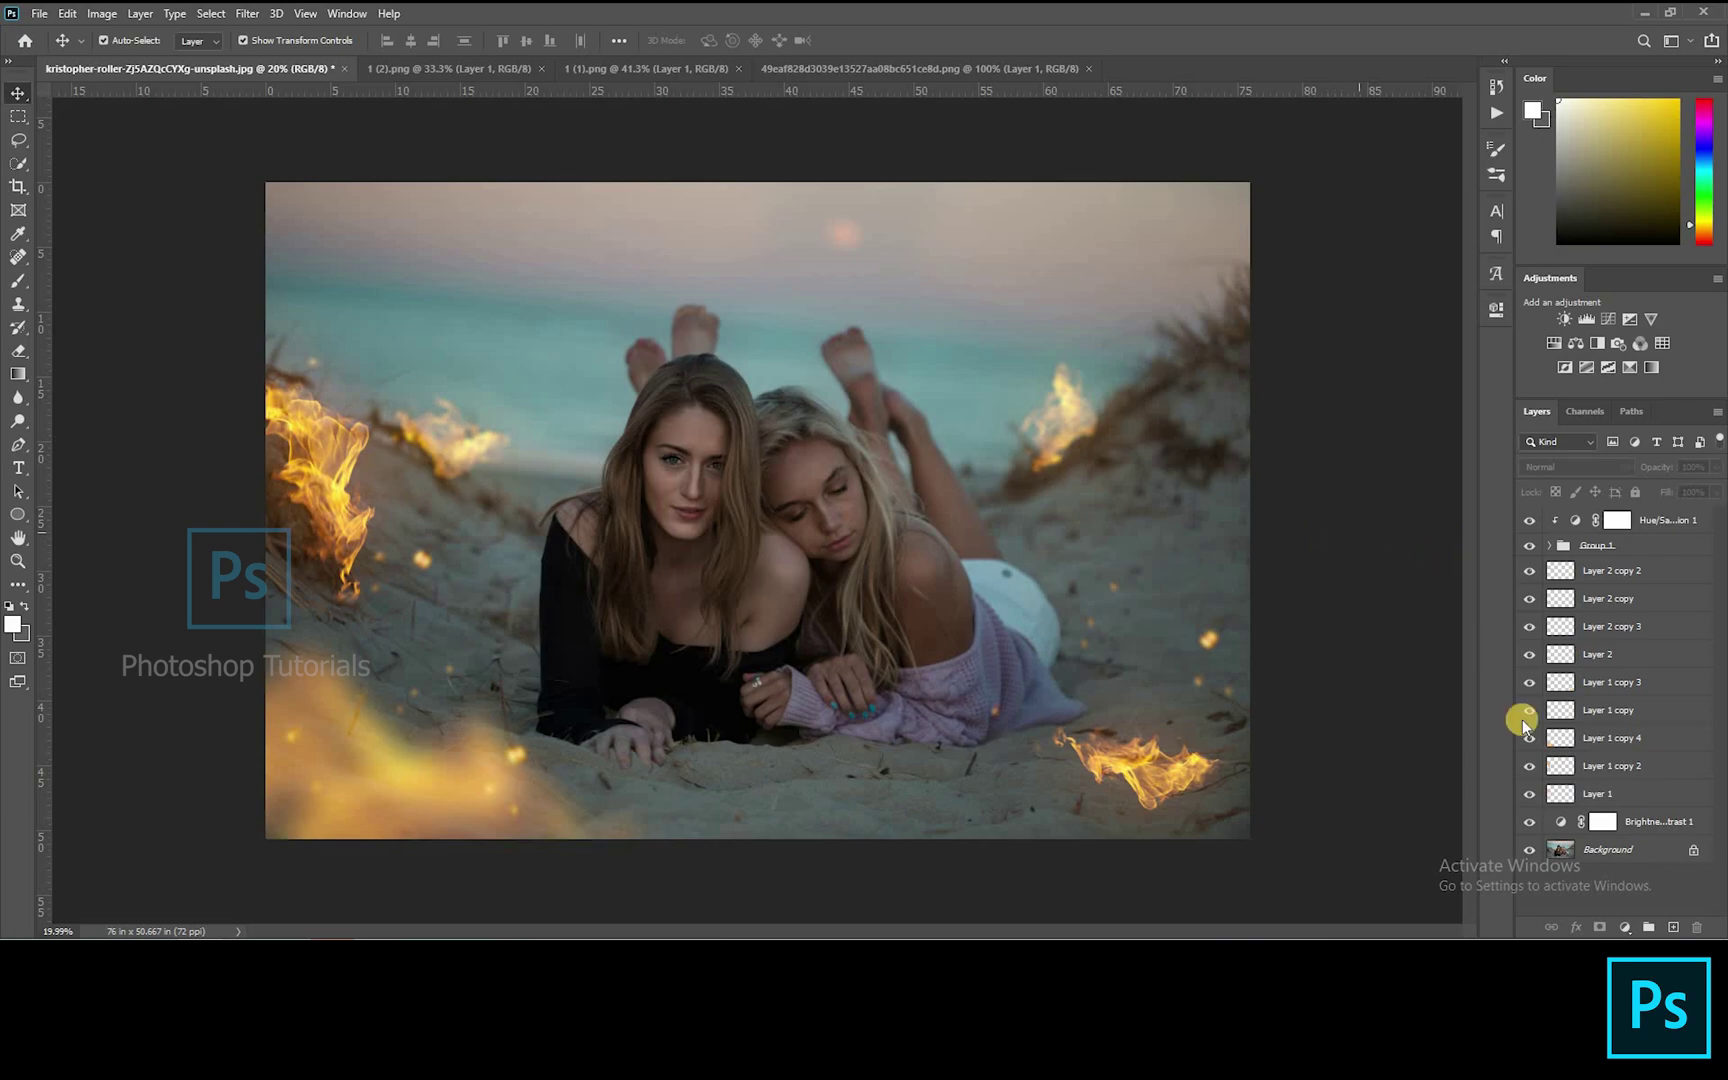
# On the Brightness/Contrast layer's mask, paint black with a 40 px brush along the brunette woman's nose
pyautogui.click(1603, 816)
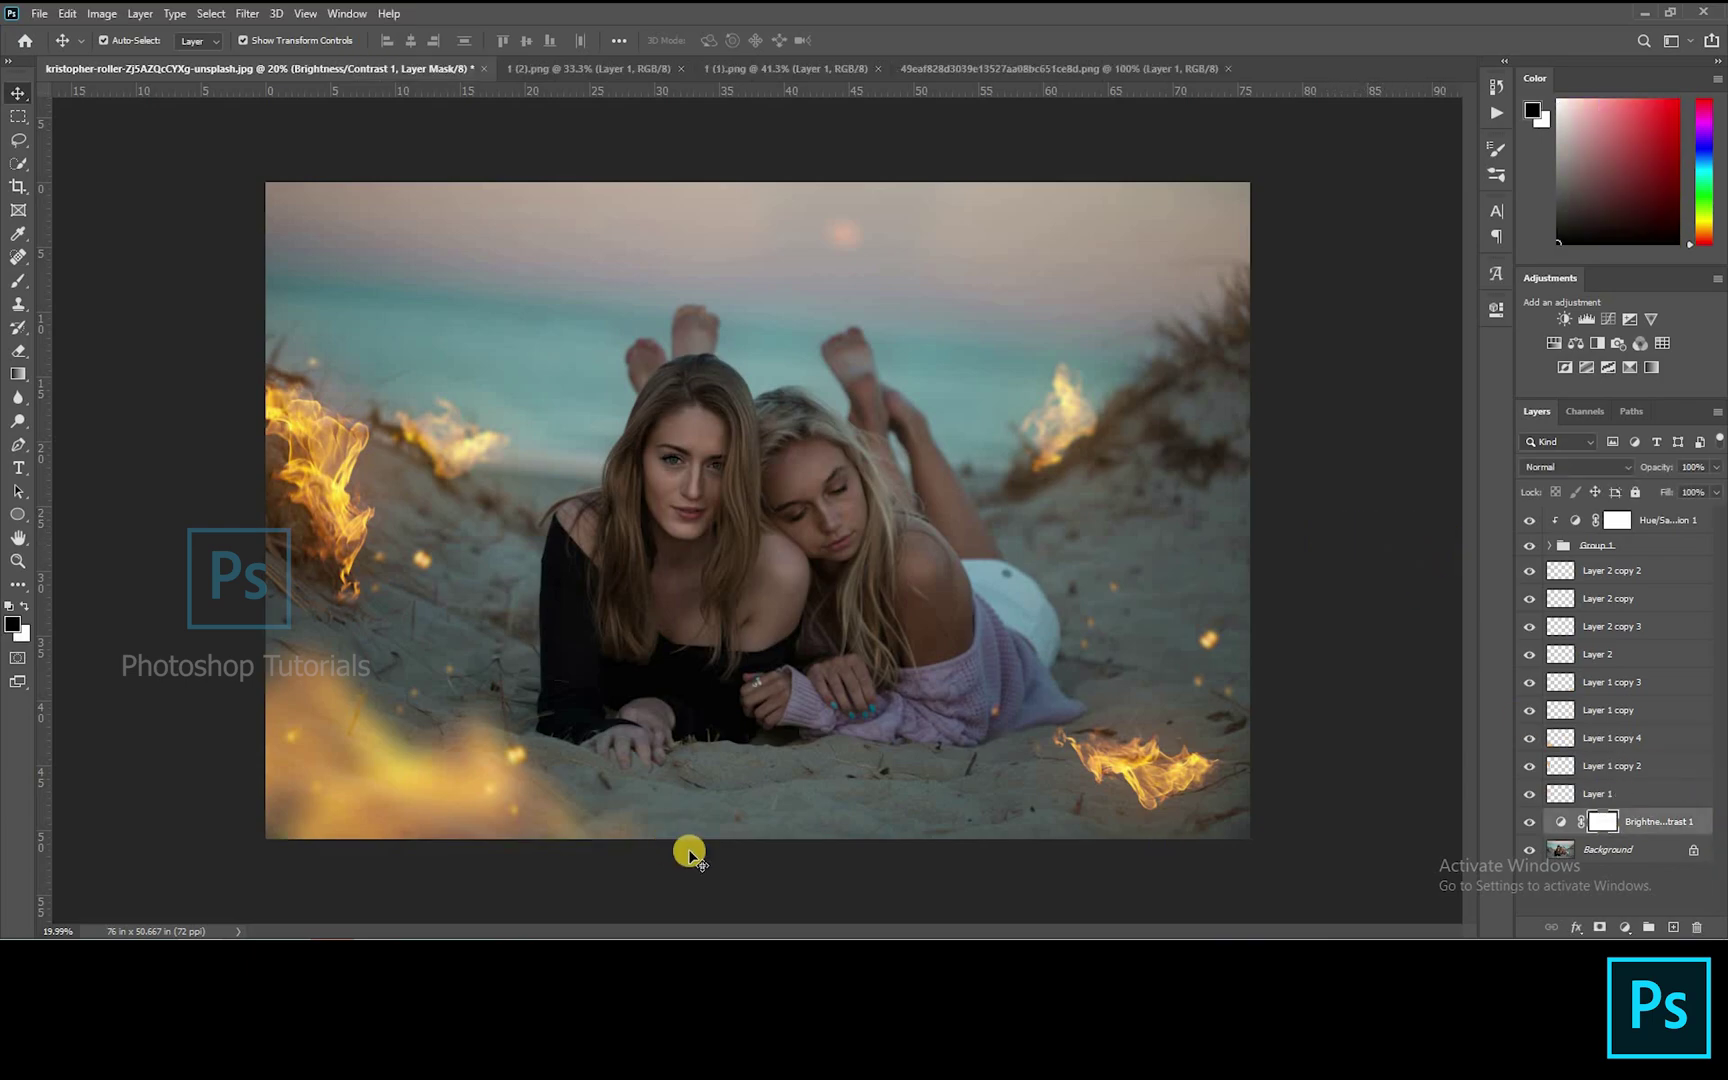
pyautogui.scroll(8, 686, 430)
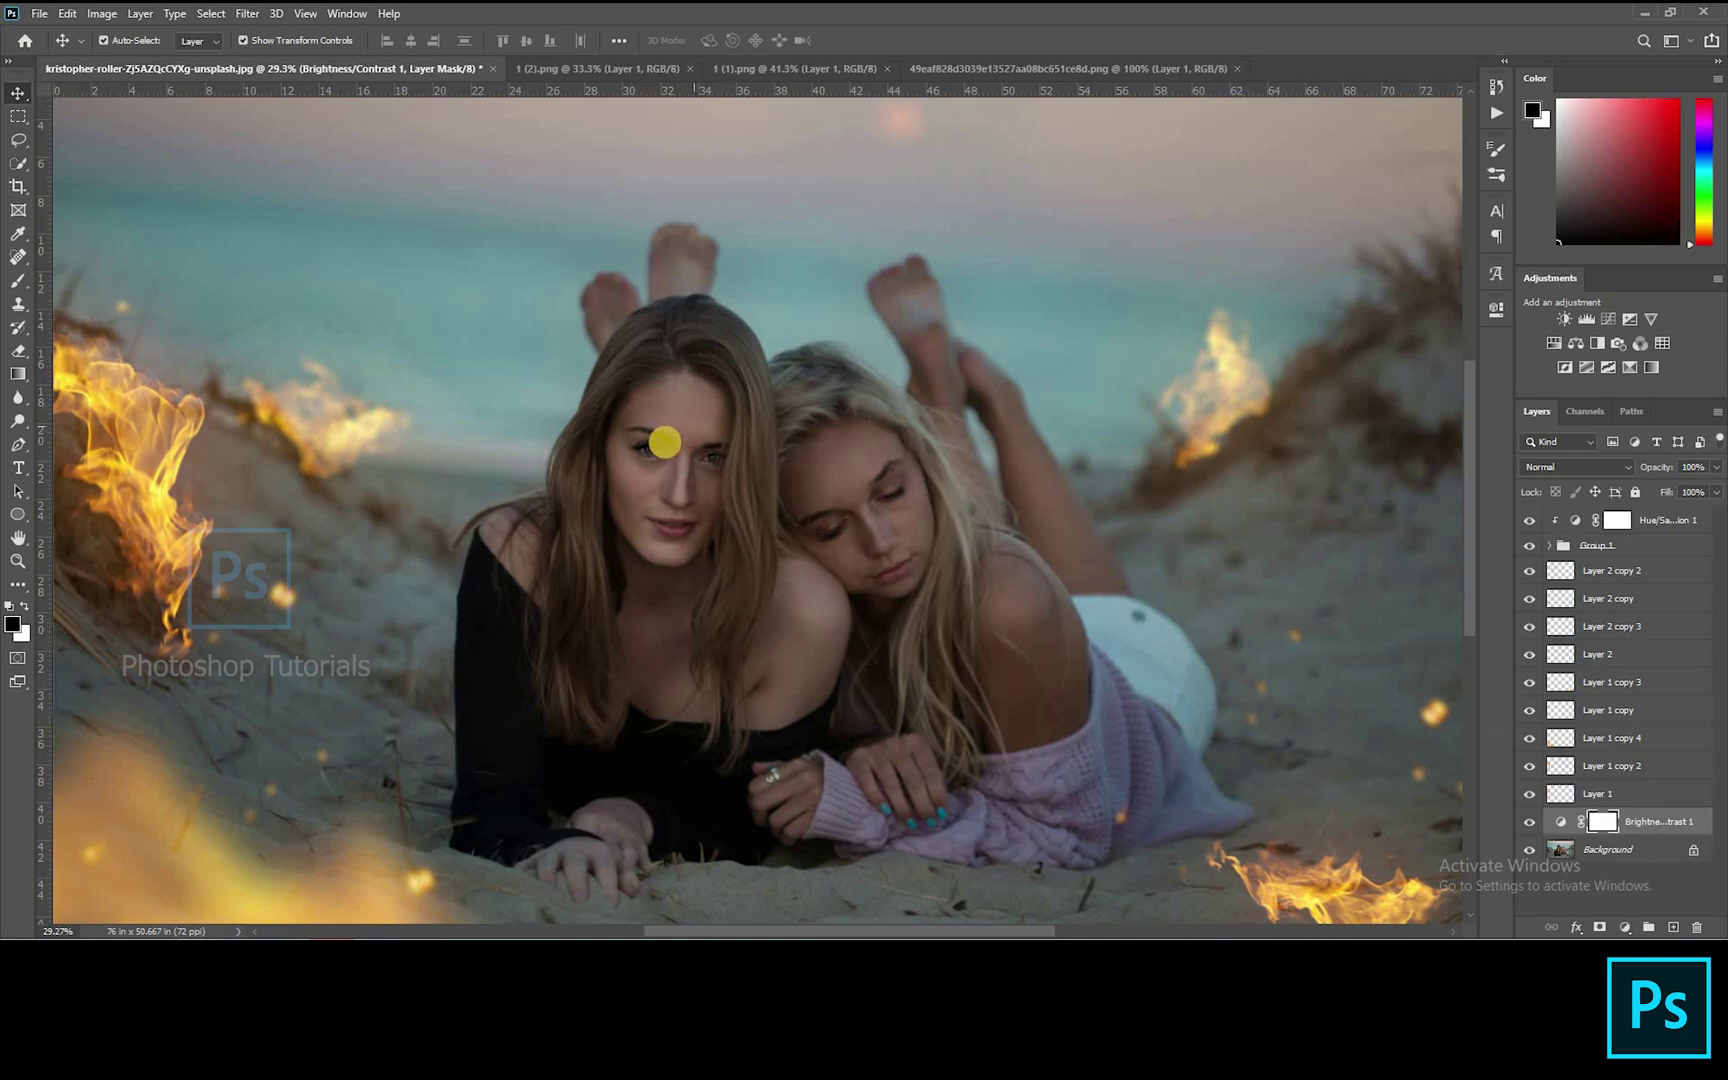
pyautogui.press('b')
pyautogui.scroll(2, 662, 440)
pyautogui.press('[')
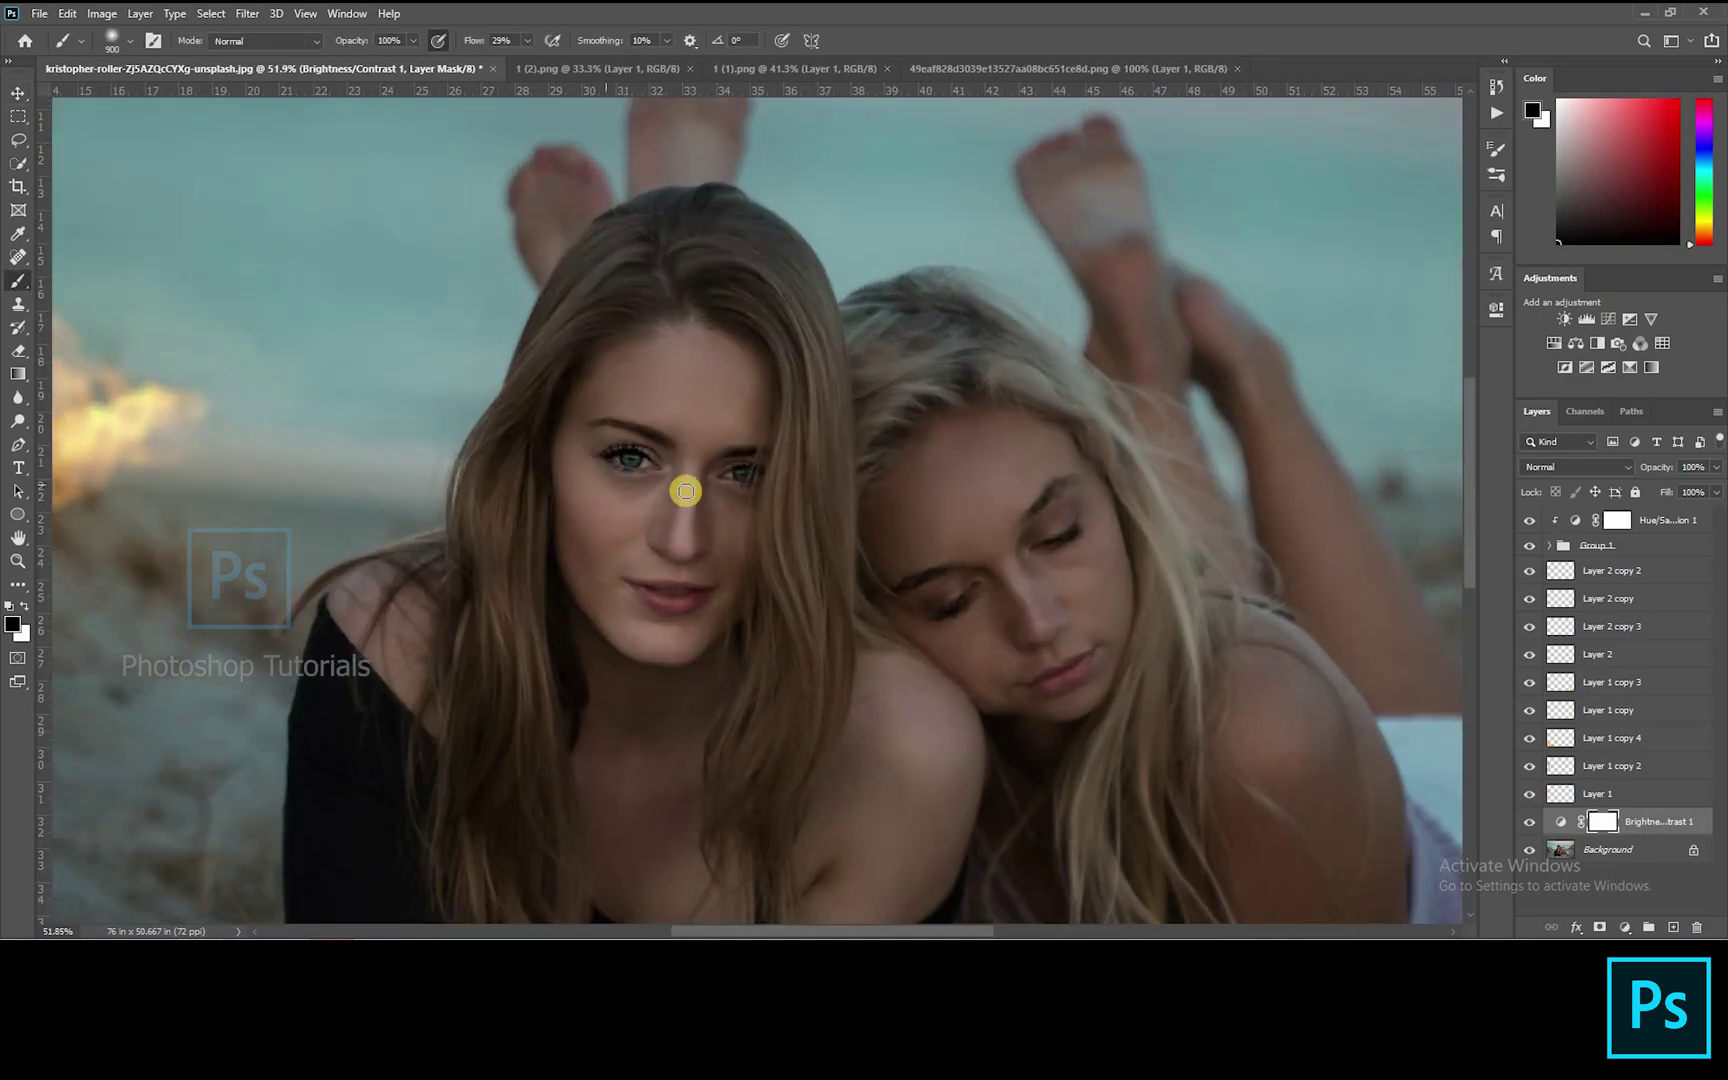
pyautogui.moveTo(678, 536); pyautogui.dragTo(692, 544)
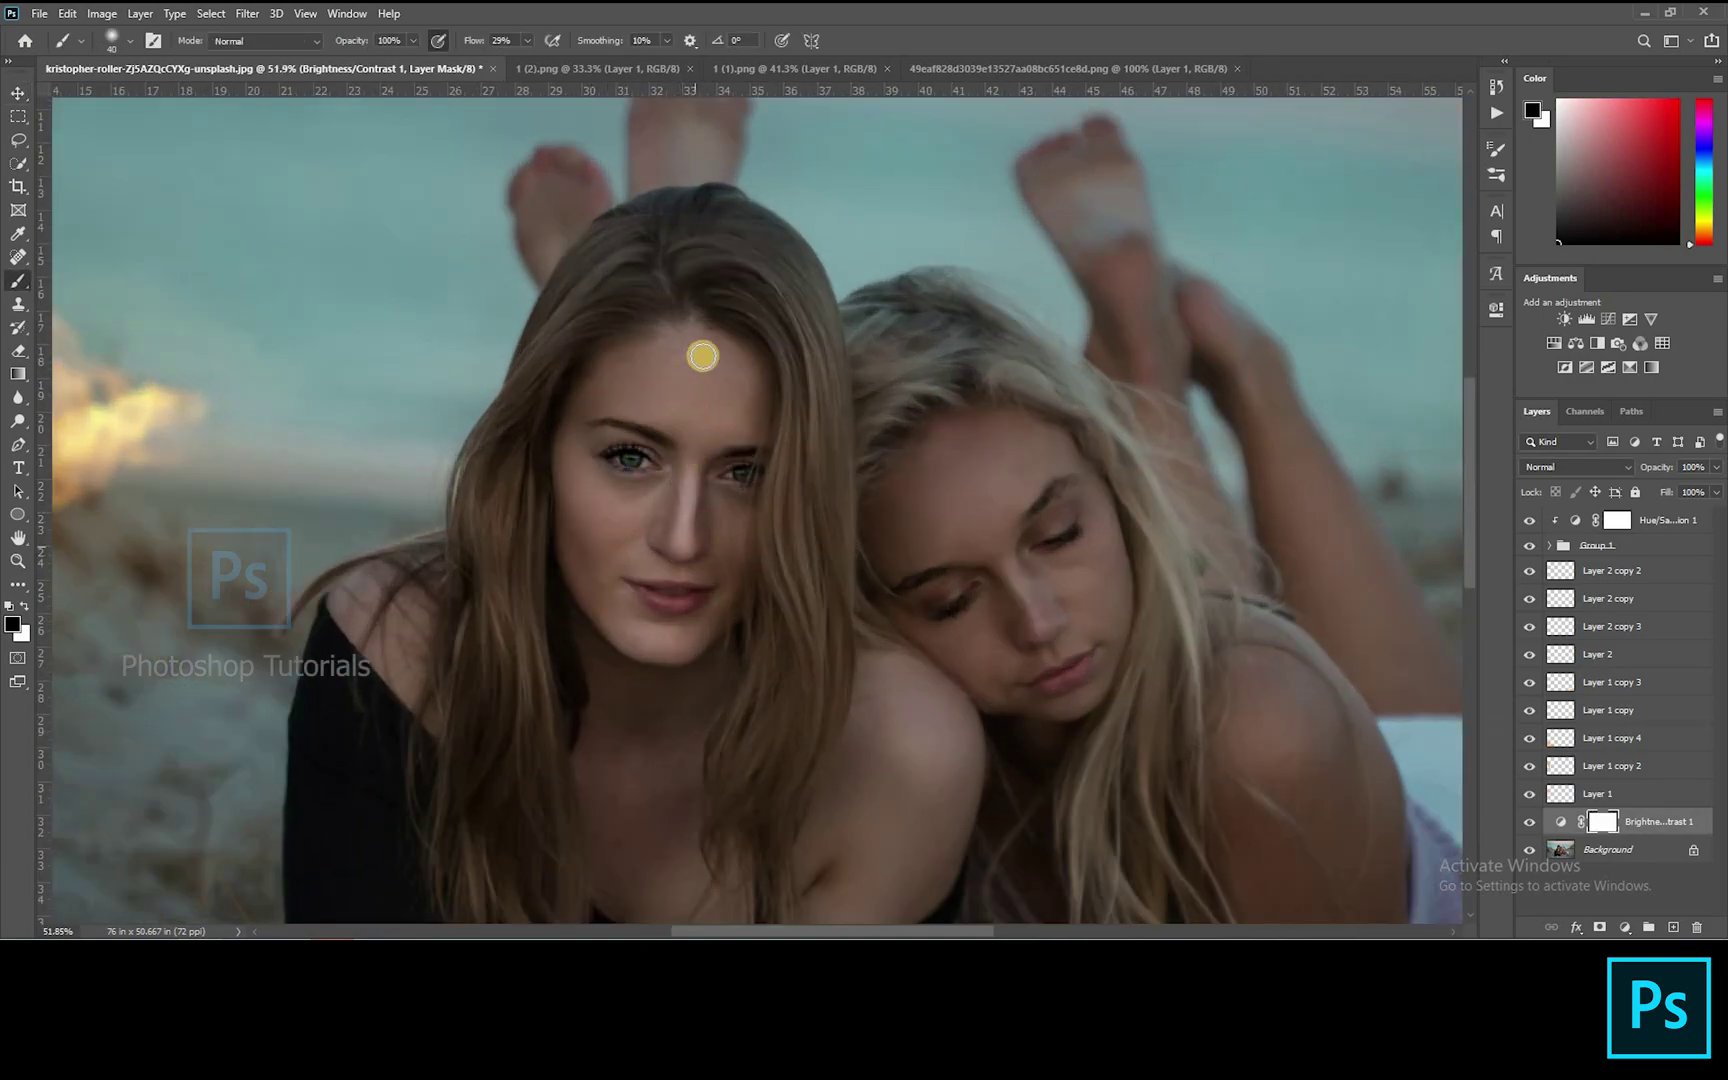
# Enlarge the brush to about 80 px and paint the mask over the brunette woman's forehead and cheeks
pyautogui.press(']')
pyautogui.press(']')
pyautogui.press(']')
pyautogui.press(']')
pyautogui.press(']')
pyautogui.press(']')
pyautogui.press(']')
pyautogui.moveTo(728, 450)
pyautogui.mouseDown()
pyautogui.moveTo(697, 404)
pyautogui.moveTo(691, 433)
pyautogui.moveTo(735, 416)
pyautogui.moveTo(735, 361)
pyautogui.moveTo(712, 441)
pyautogui.moveTo(736, 459)
pyautogui.moveTo(713, 443)
pyautogui.moveTo(627, 518)
pyautogui.mouseUp()
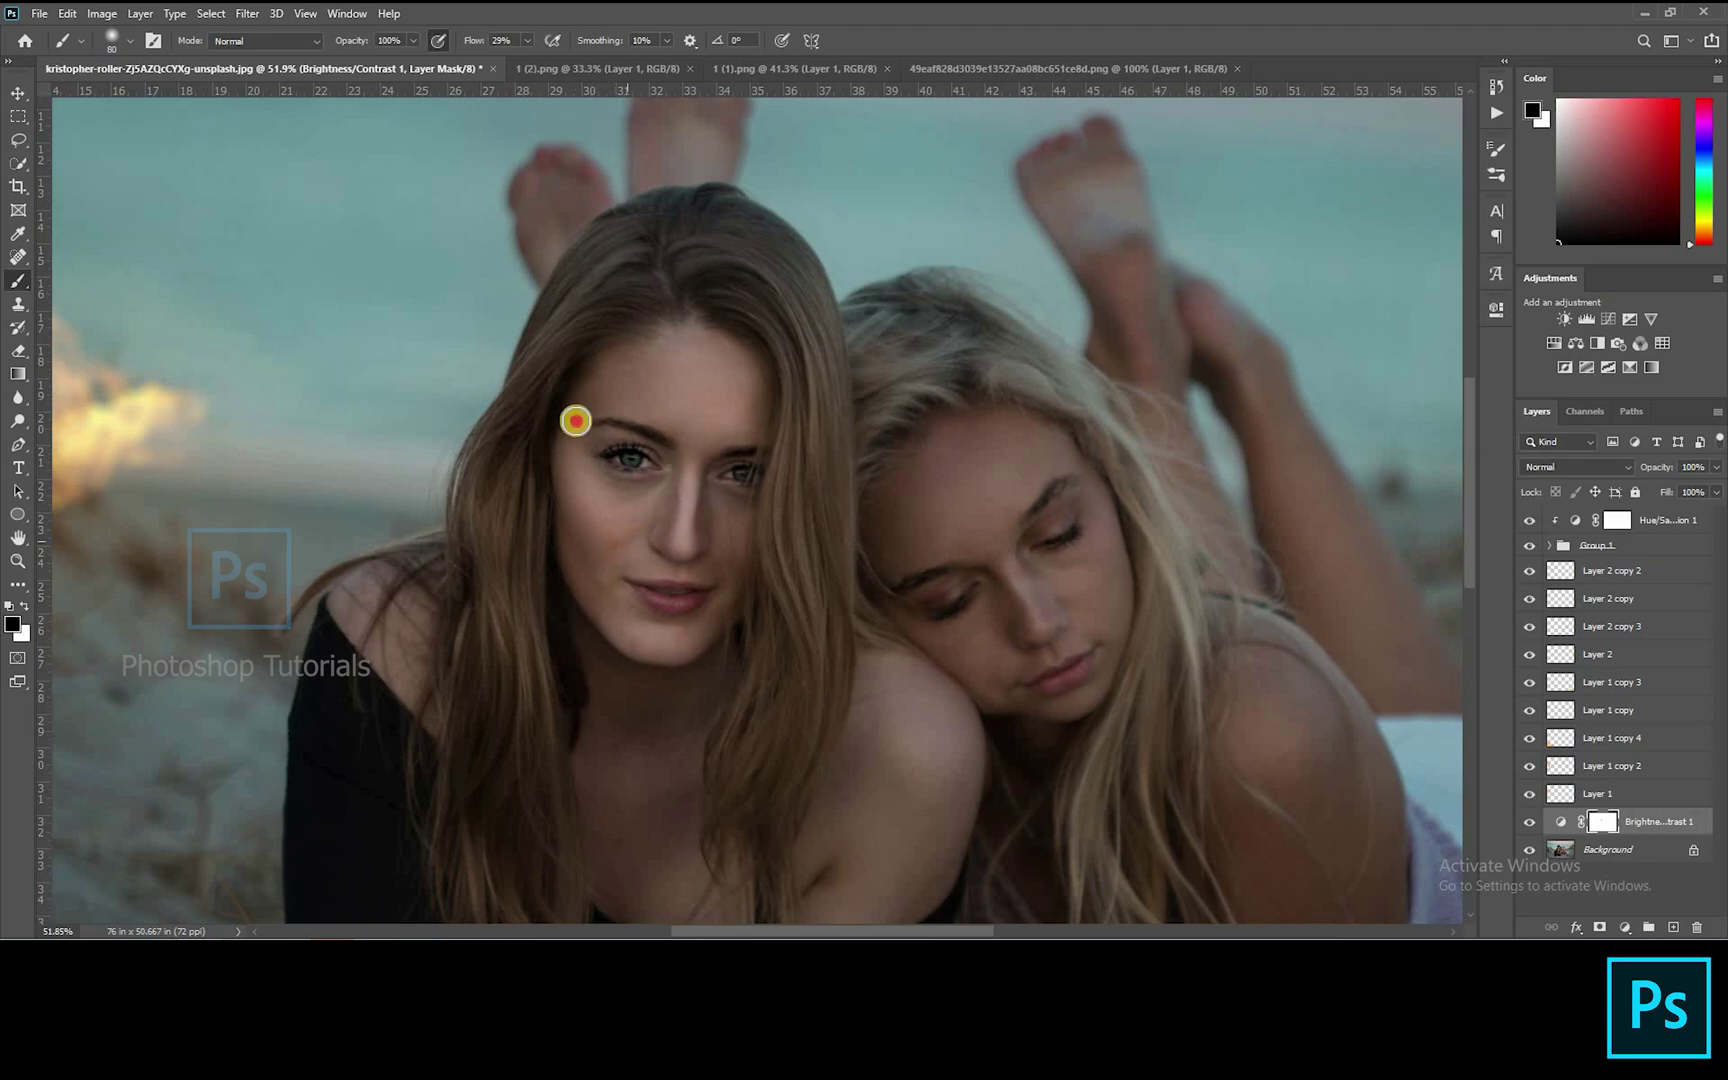
# Use a smaller brush to paint the mask around the brunette woman's eyes
pyautogui.press('[')
pyautogui.press('[')
pyautogui.press('[')
pyautogui.moveTo(664, 476); pyautogui.dragTo(652, 497)
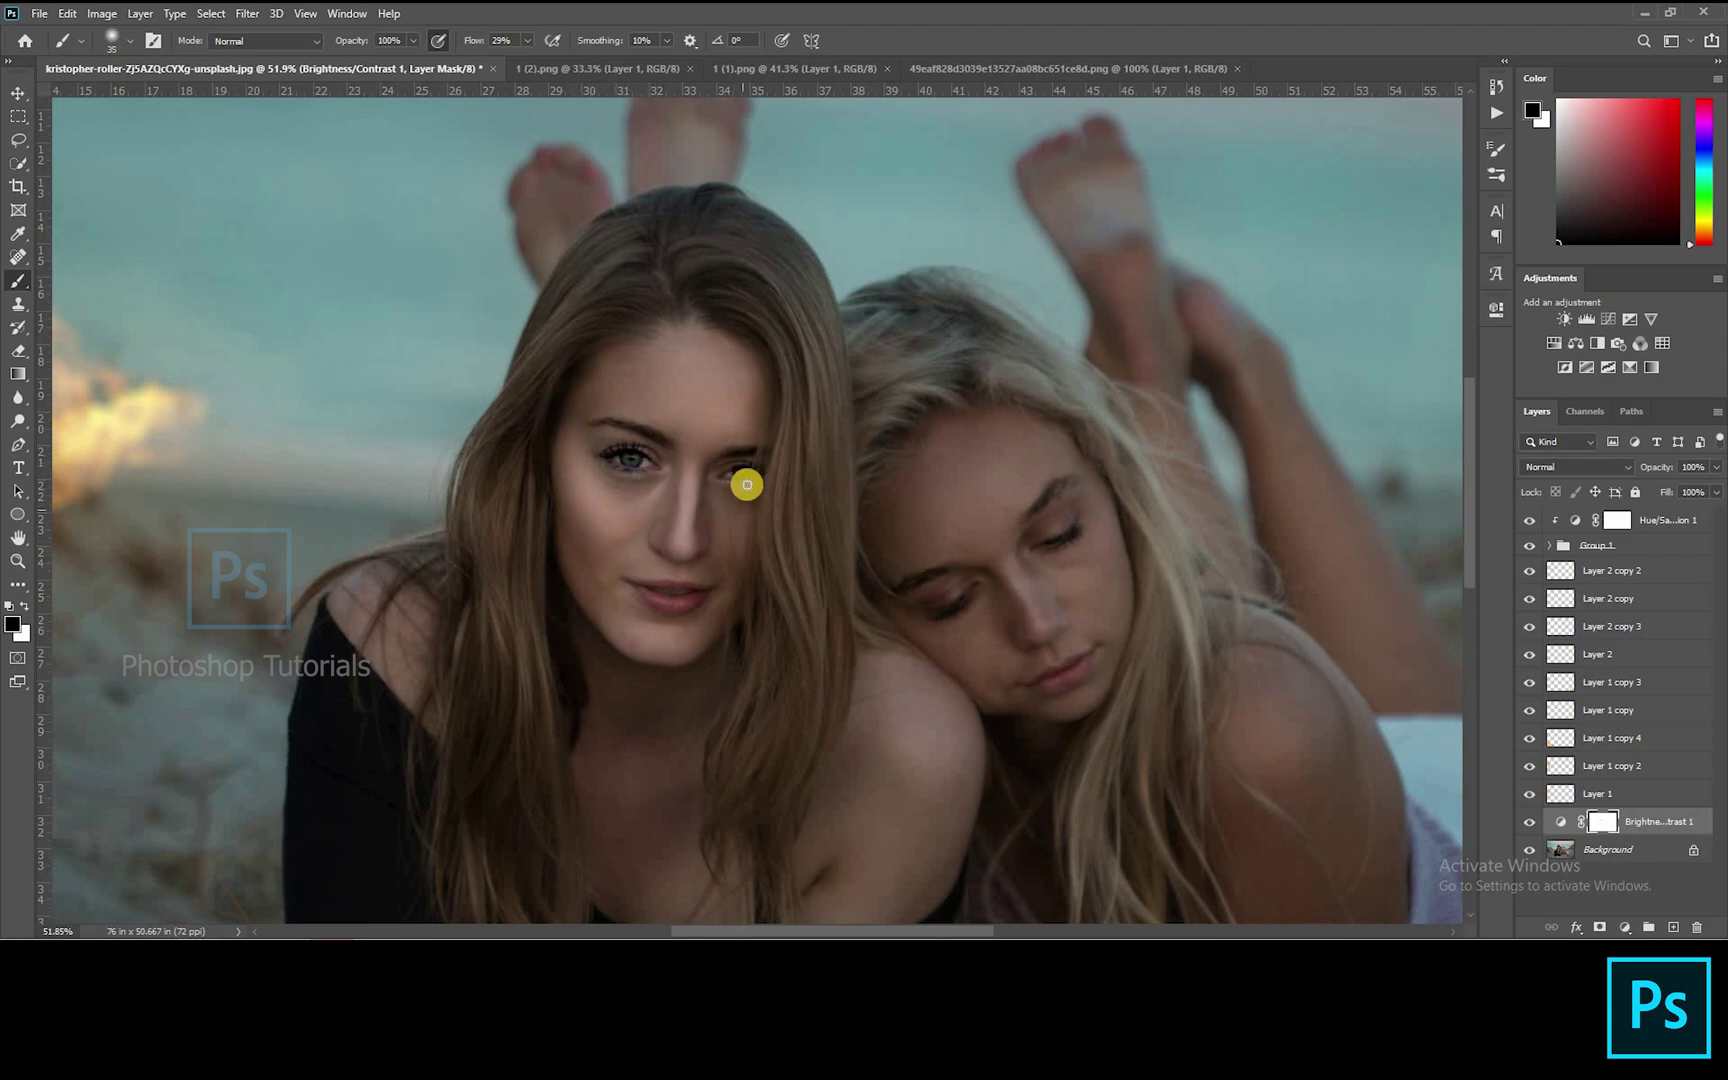
pyautogui.moveTo(732, 484); pyautogui.dragTo(760, 484)
pyautogui.press('[')
pyautogui.press(']')
# Brighten the blonde woman's face by painting its details on the mask, enlarging the brush from 30 to about 175 px
pyautogui.moveTo(1012, 572); pyautogui.dragTo(1055, 633)
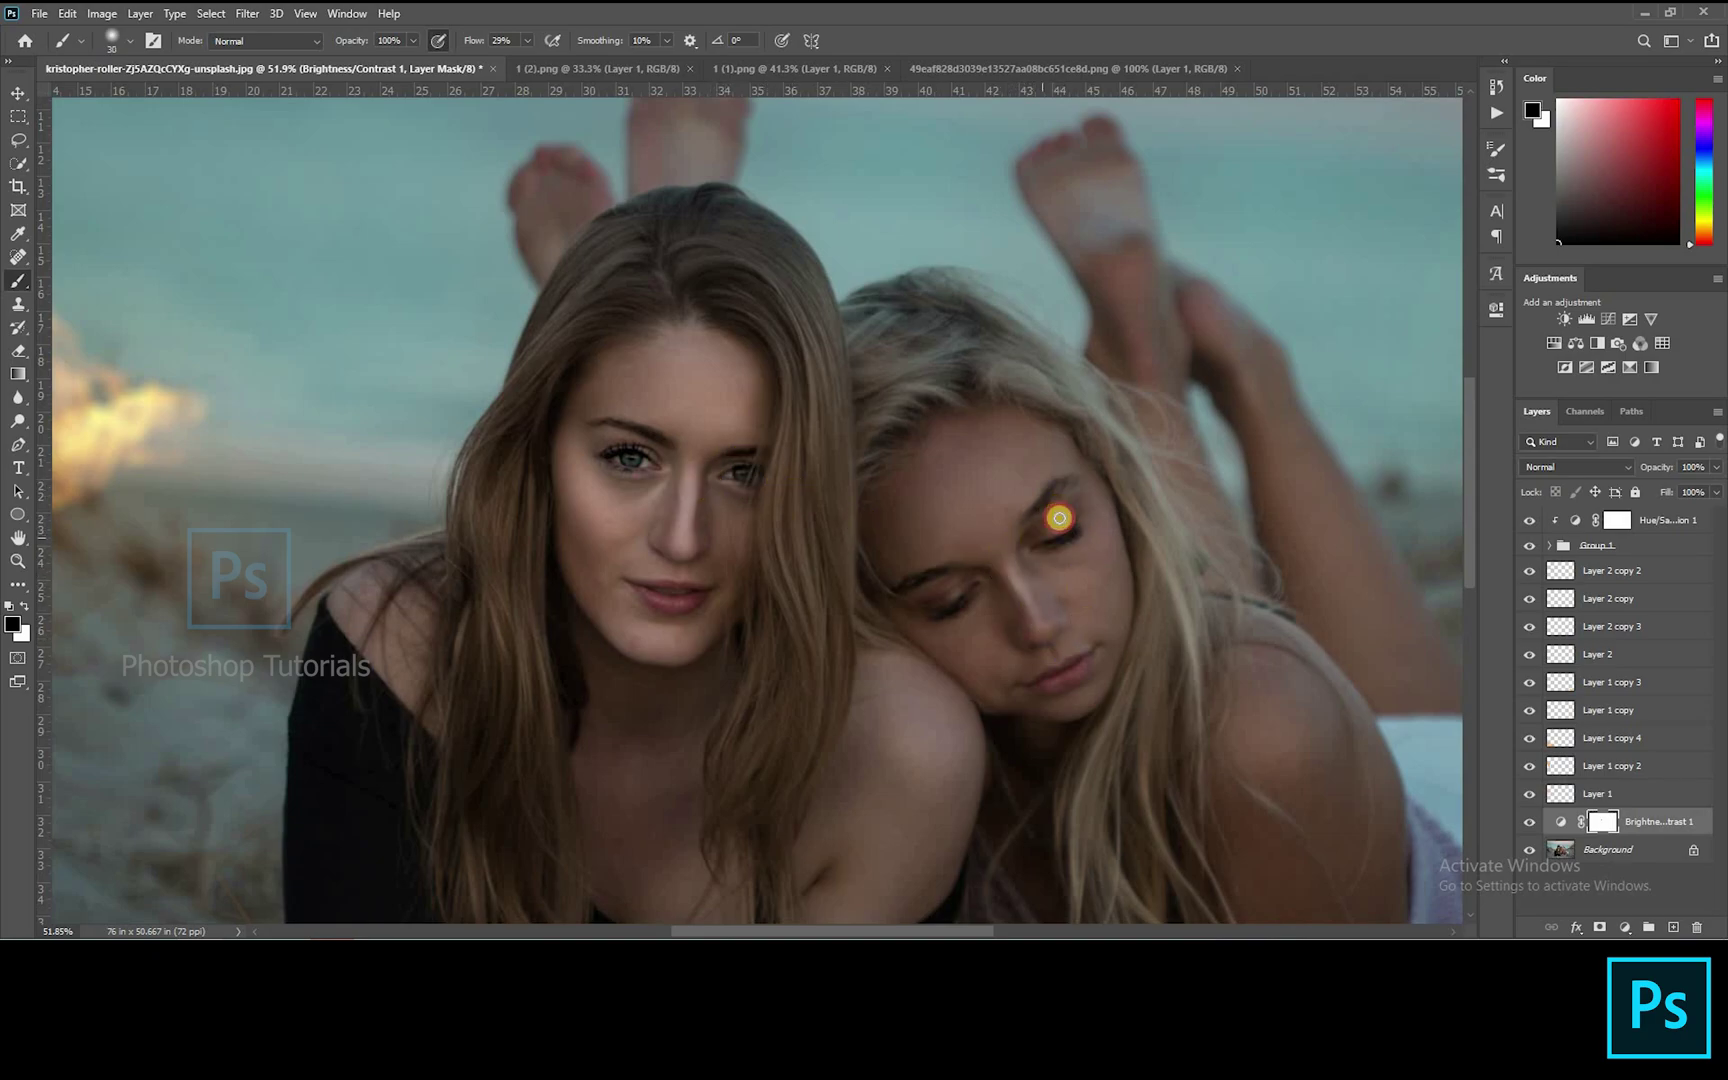
pyautogui.press(']')
pyautogui.press(']')
pyautogui.press(']')
pyautogui.press(']')
pyautogui.press(']')
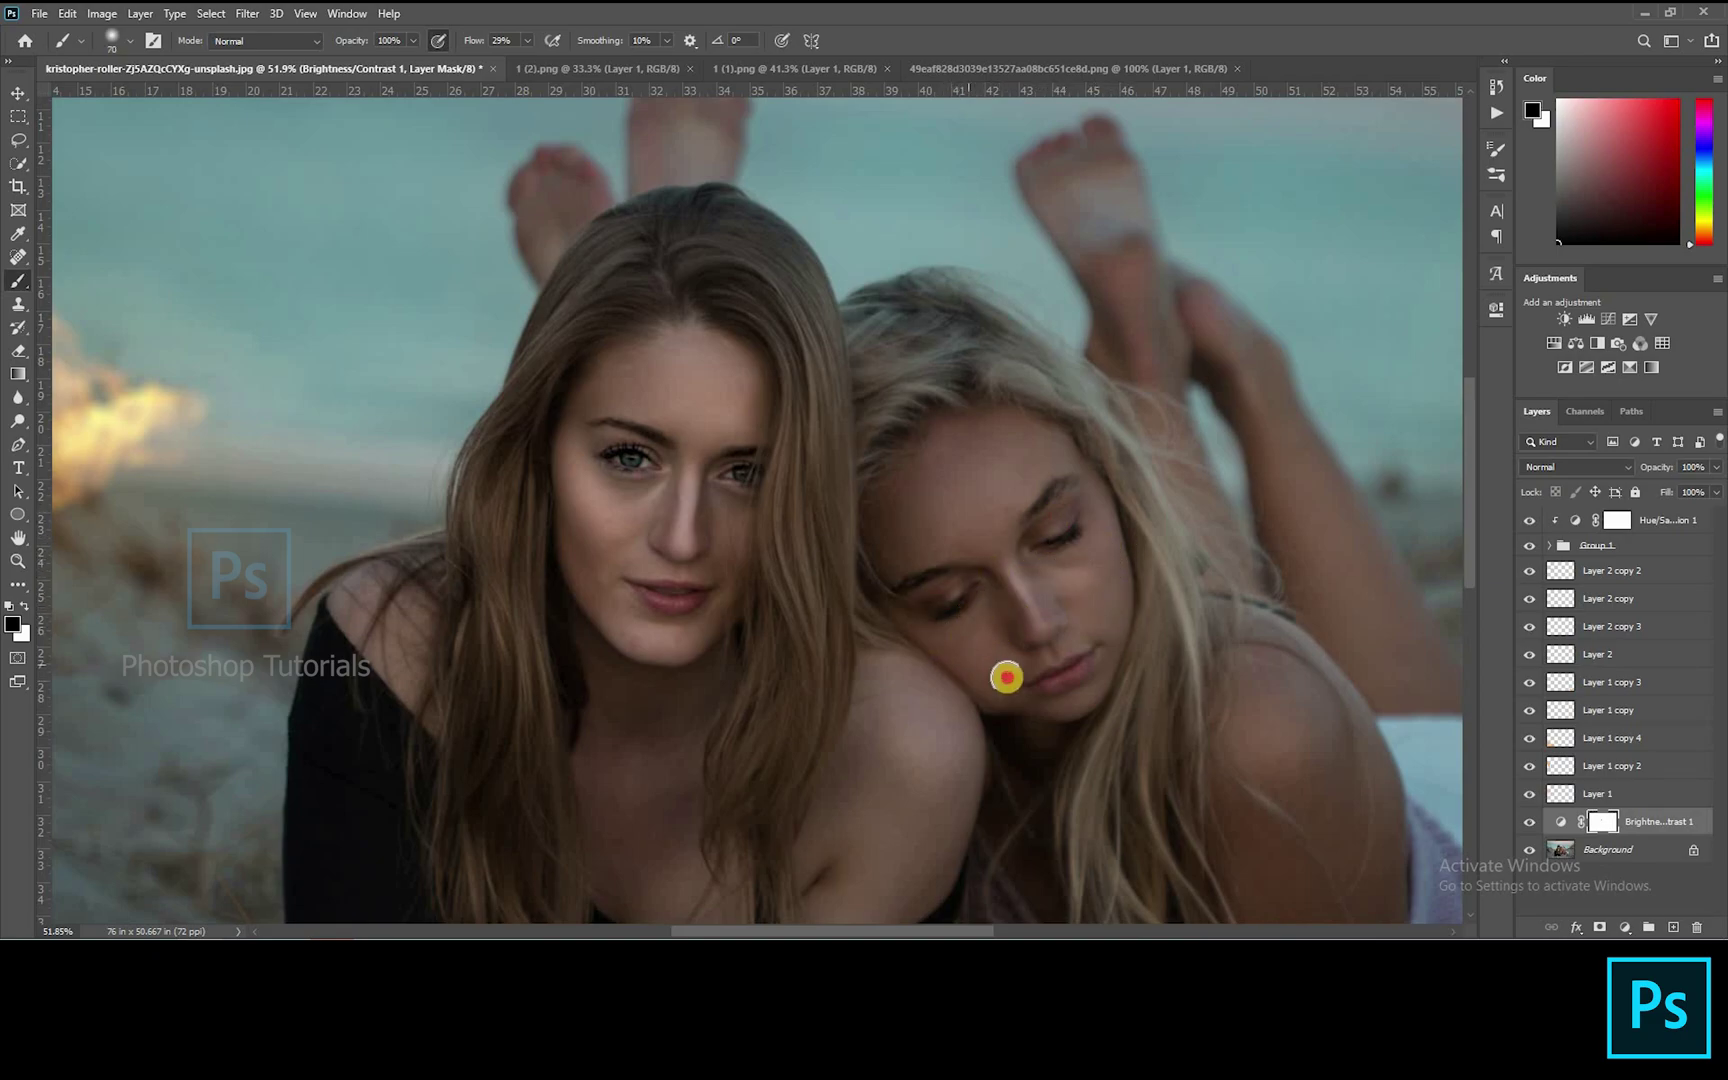
pyautogui.press(']')
pyautogui.press(']')
pyautogui.press(']')
pyautogui.press(']')
pyautogui.moveTo(998, 440)
pyautogui.mouseDown()
pyautogui.moveTo(1026, 517)
pyautogui.moveTo(947, 525)
pyautogui.moveTo(917, 604)
pyautogui.mouseUp()
# Paint the mask over the blonde woman's shoulder and the hands
pyautogui.scroll(-9, 902, 529)
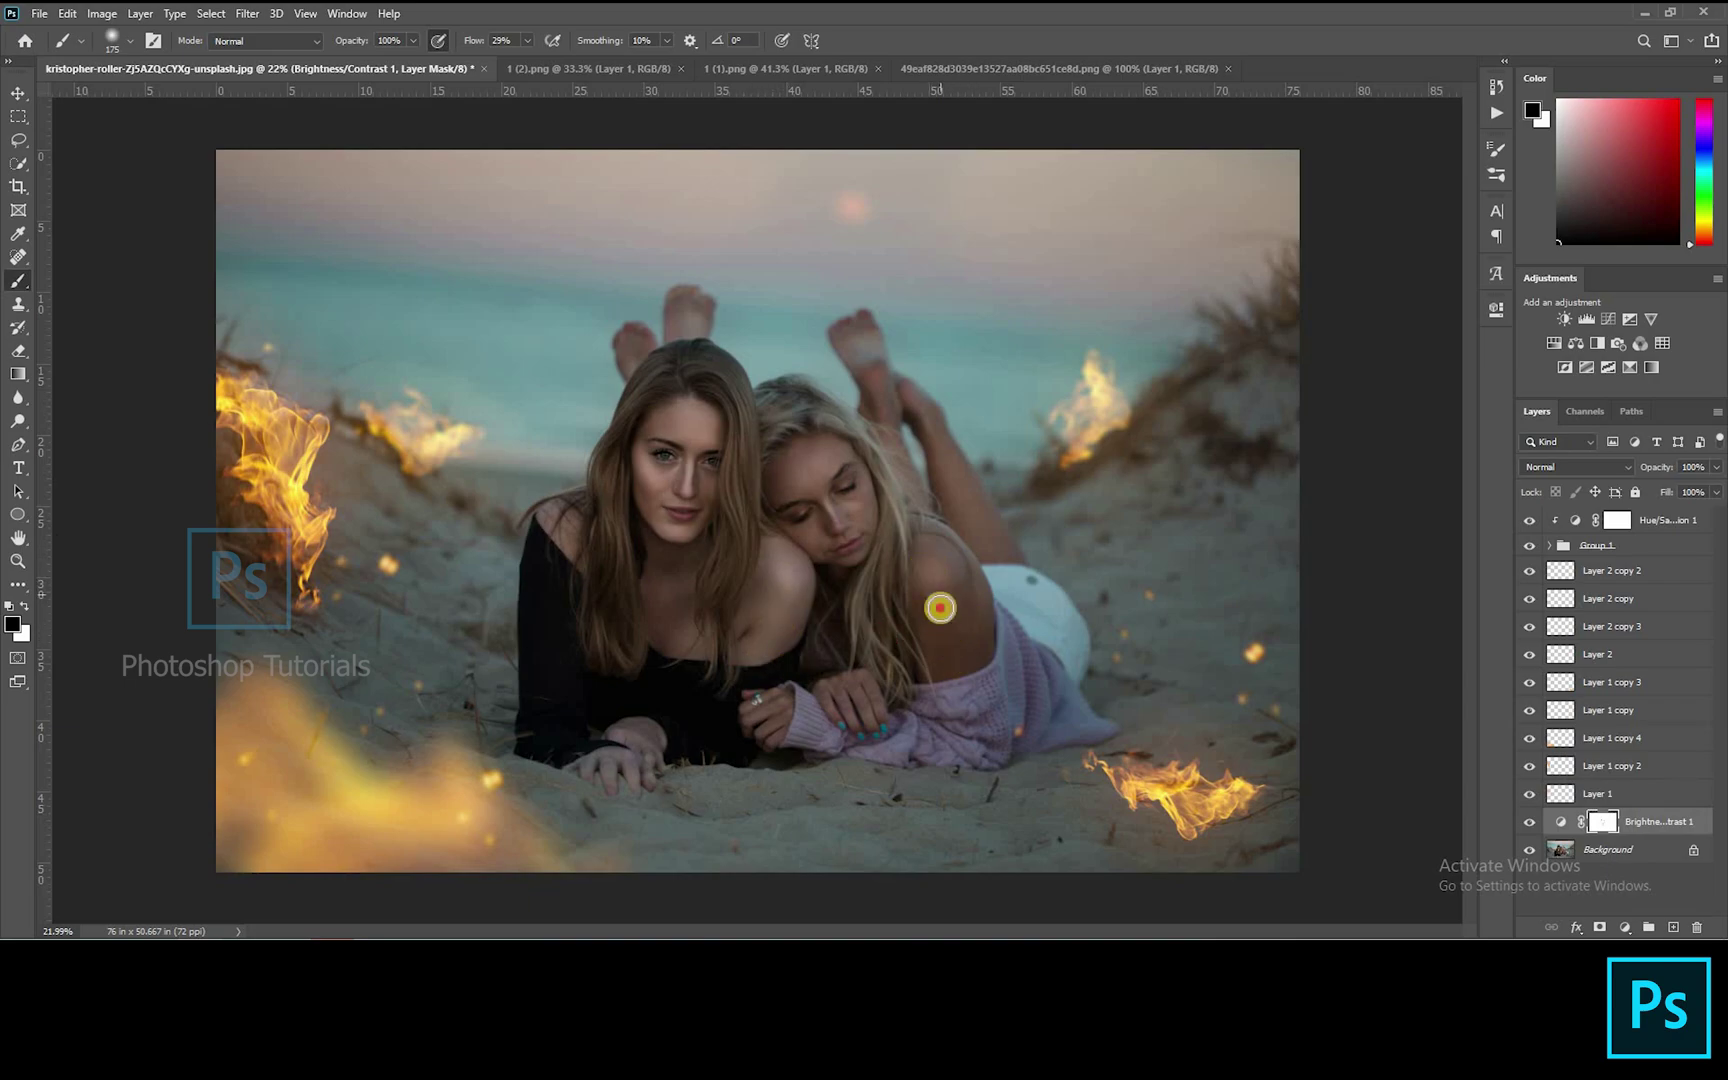
pyautogui.press('[')
pyautogui.moveTo(770, 750)
pyautogui.mouseDown()
pyautogui.moveTo(782, 695)
pyautogui.moveTo(765, 712)
pyautogui.moveTo(784, 741)
pyautogui.mouseUp()
# Paint the mask along both sides of the brunette woman's hair with a 35 px brush and over her neck with a 70 px brush
pyautogui.press('[')
pyautogui.press('[')
pyautogui.press('[')
pyautogui.press('[')
pyautogui.press('[')
pyautogui.press('[')
pyautogui.press('[')
pyautogui.press('[')
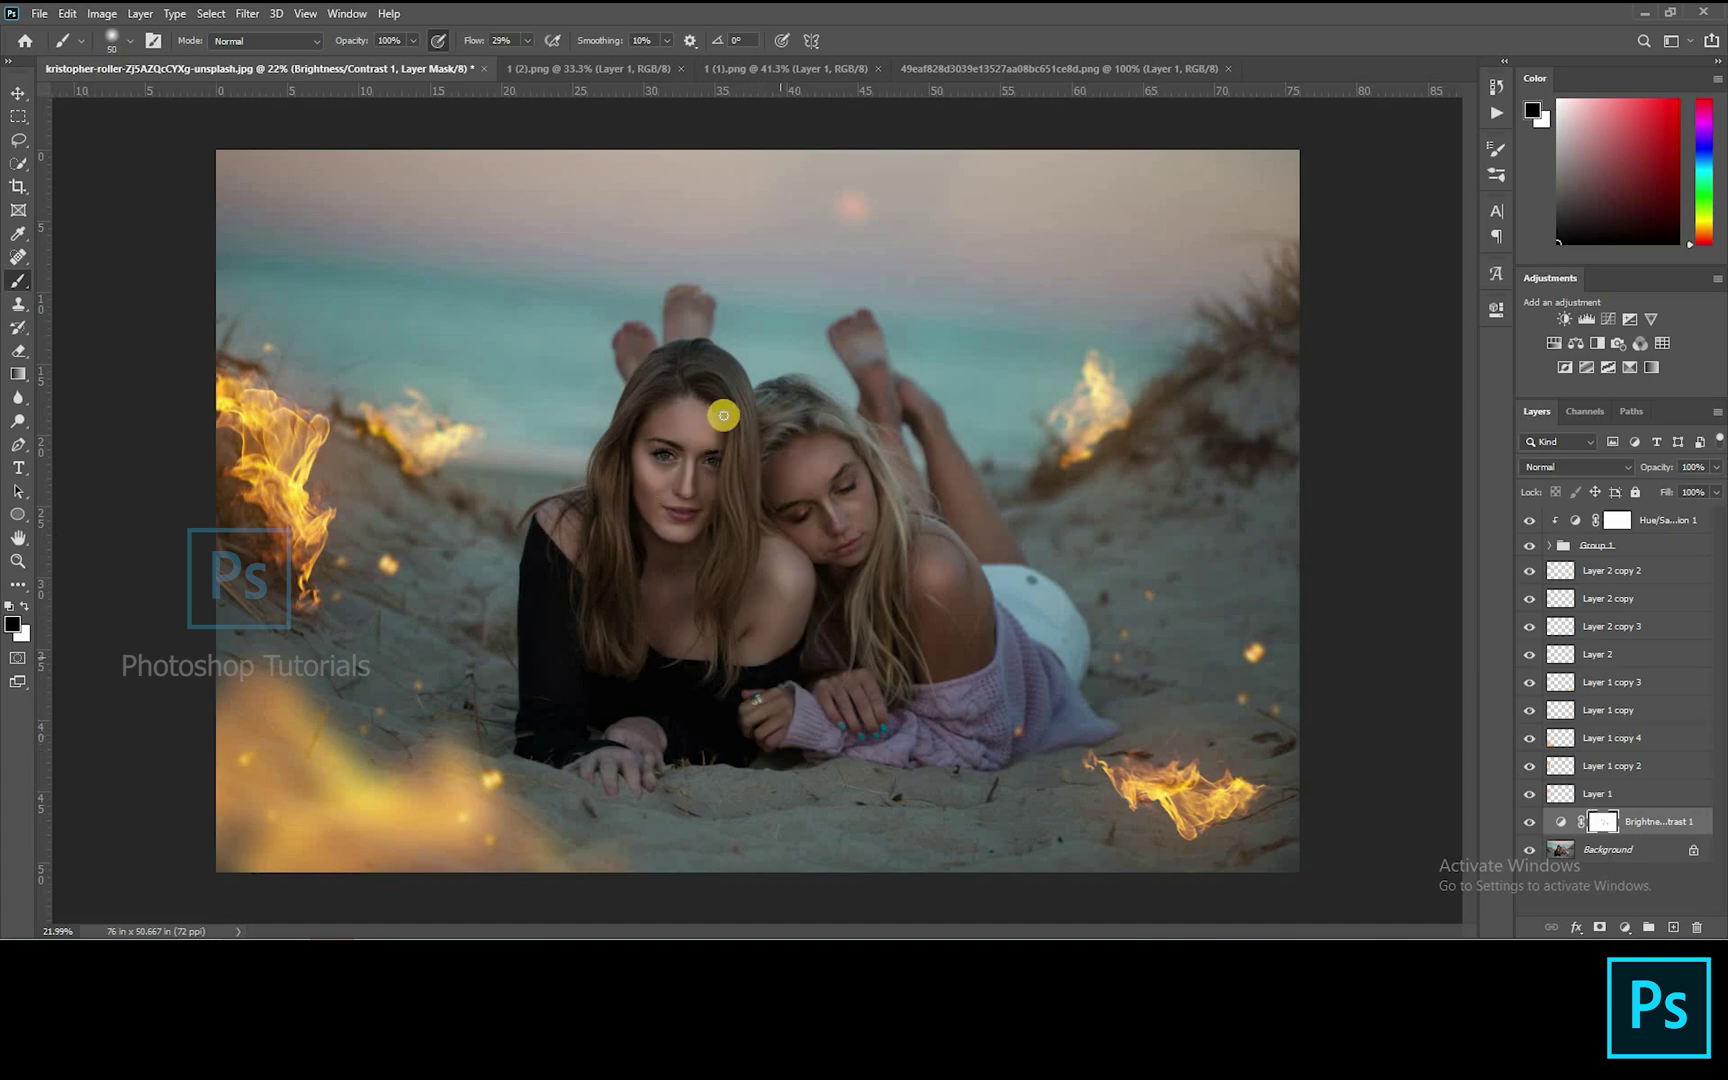
pyautogui.press('[')
pyautogui.press('[')
pyautogui.press('[')
pyautogui.moveTo(732, 401)
pyautogui.mouseDown()
pyautogui.moveTo(740, 485)
pyautogui.moveTo(720, 384)
pyautogui.moveTo(745, 446)
pyautogui.moveTo(736, 383)
pyautogui.moveTo(750, 452)
pyautogui.moveTo(743, 396)
pyautogui.moveTo(751, 478)
pyautogui.moveTo(682, 579)
pyautogui.moveTo(719, 483)
pyautogui.moveTo(736, 476)
pyautogui.moveTo(729, 501)
pyautogui.moveTo(750, 469)
pyautogui.moveTo(742, 453)
pyautogui.moveTo(749, 531)
pyautogui.mouseUp()
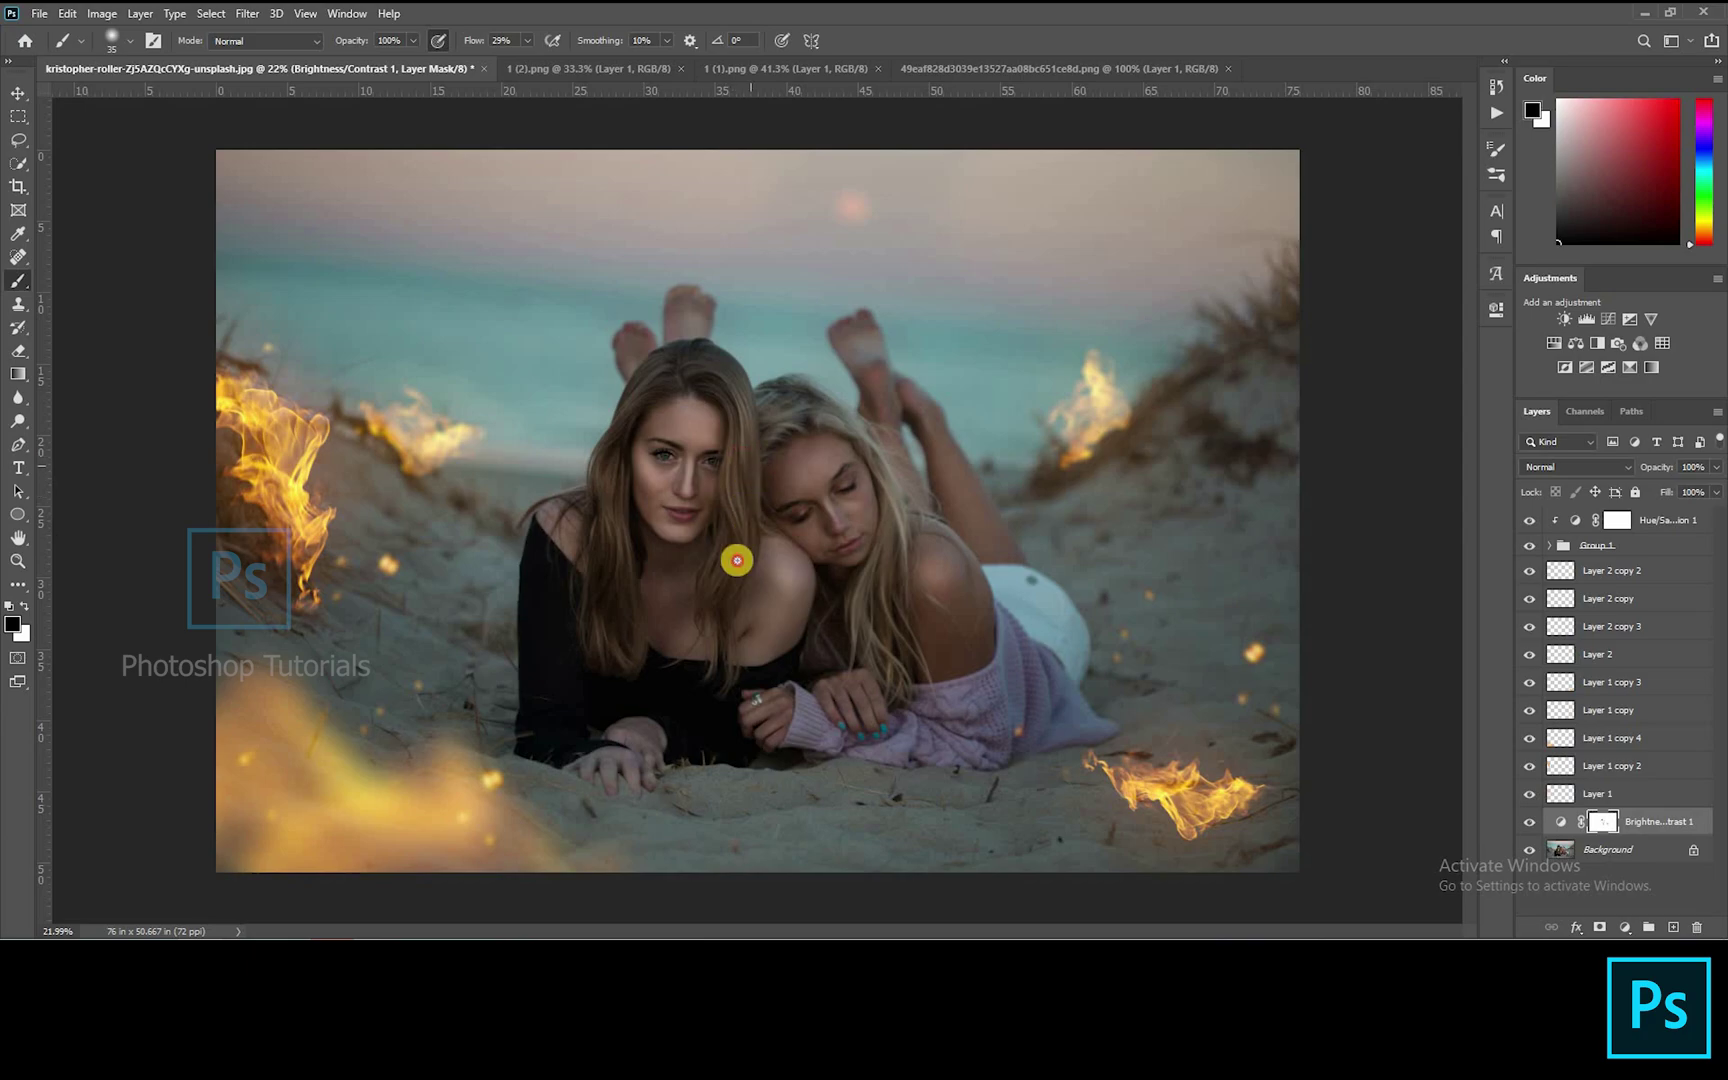
pyautogui.moveTo(621, 447)
pyautogui.mouseDown()
pyautogui.moveTo(621, 598)
pyautogui.moveTo(617, 495)
pyautogui.moveTo(619, 514)
pyautogui.mouseUp()
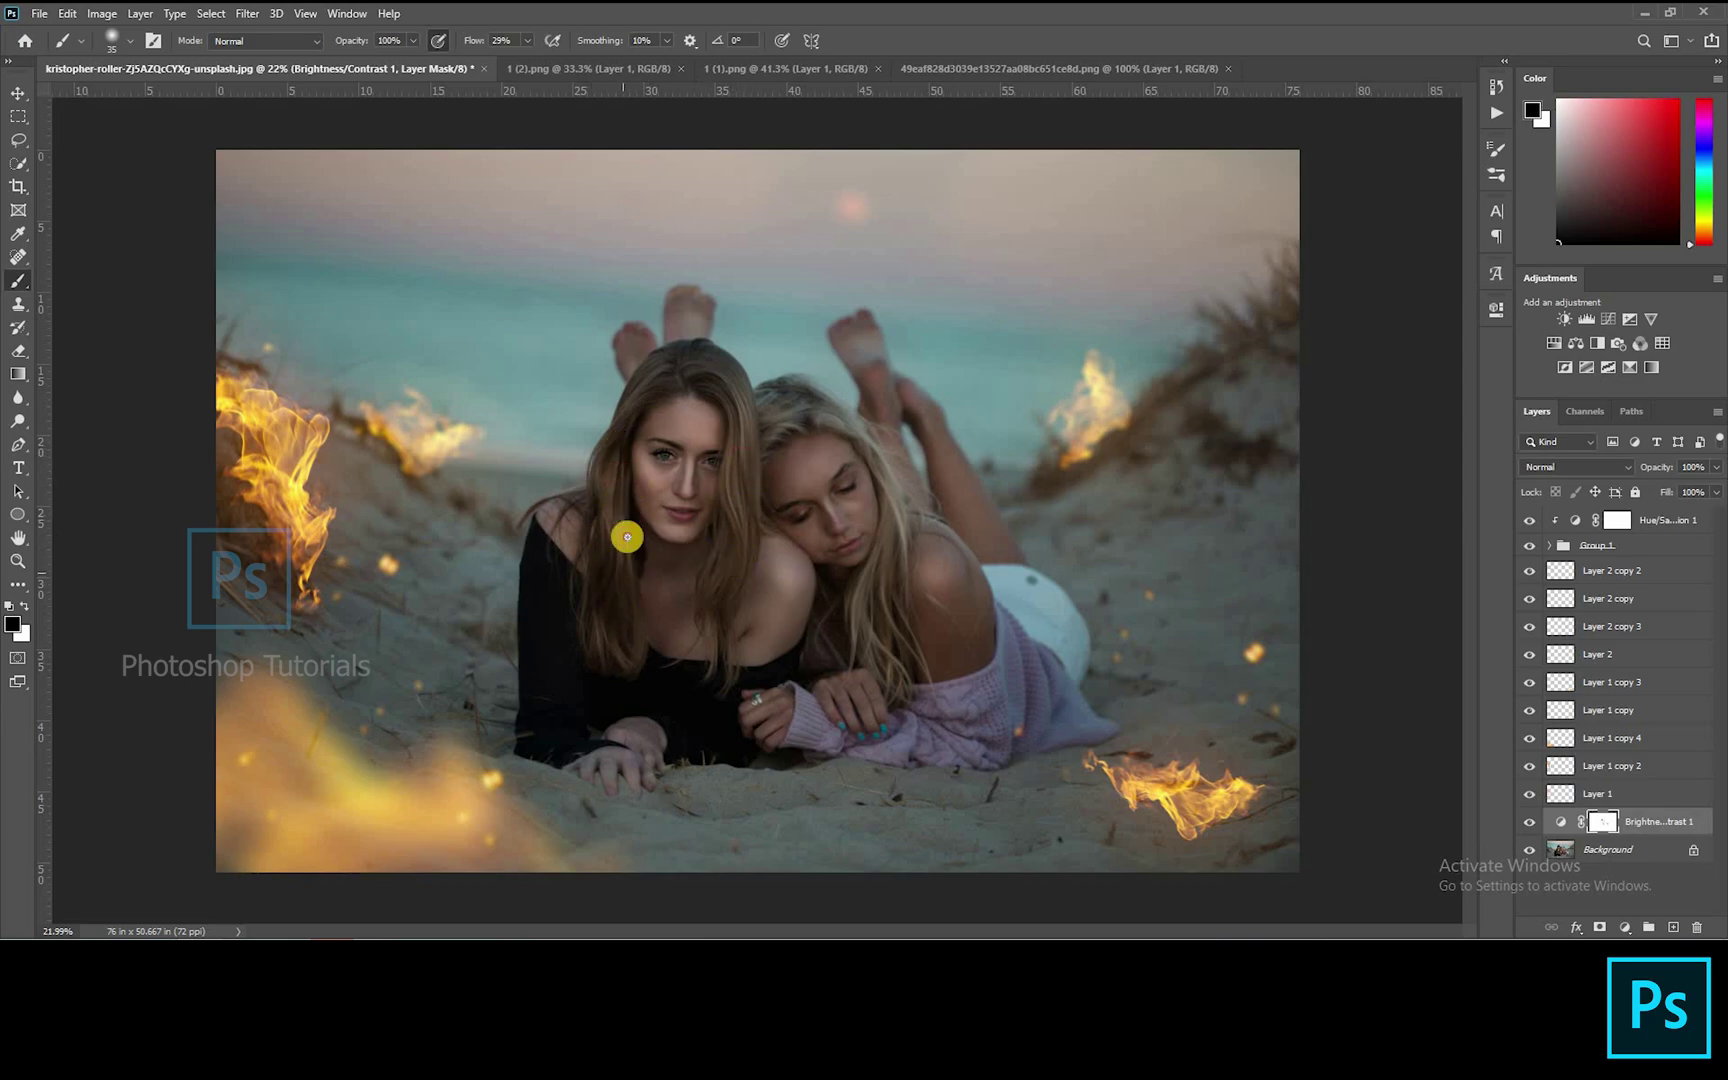
pyautogui.moveTo(648, 402)
pyautogui.mouseDown()
pyautogui.moveTo(611, 452)
pyautogui.moveTo(668, 378)
pyautogui.moveTo(630, 436)
pyautogui.moveTo(663, 388)
pyautogui.moveTo(638, 457)
pyautogui.mouseUp()
pyautogui.moveTo(657, 595)
pyautogui.mouseDown()
pyautogui.moveTo(668, 660)
pyautogui.moveTo(698, 543)
pyautogui.mouseUp()
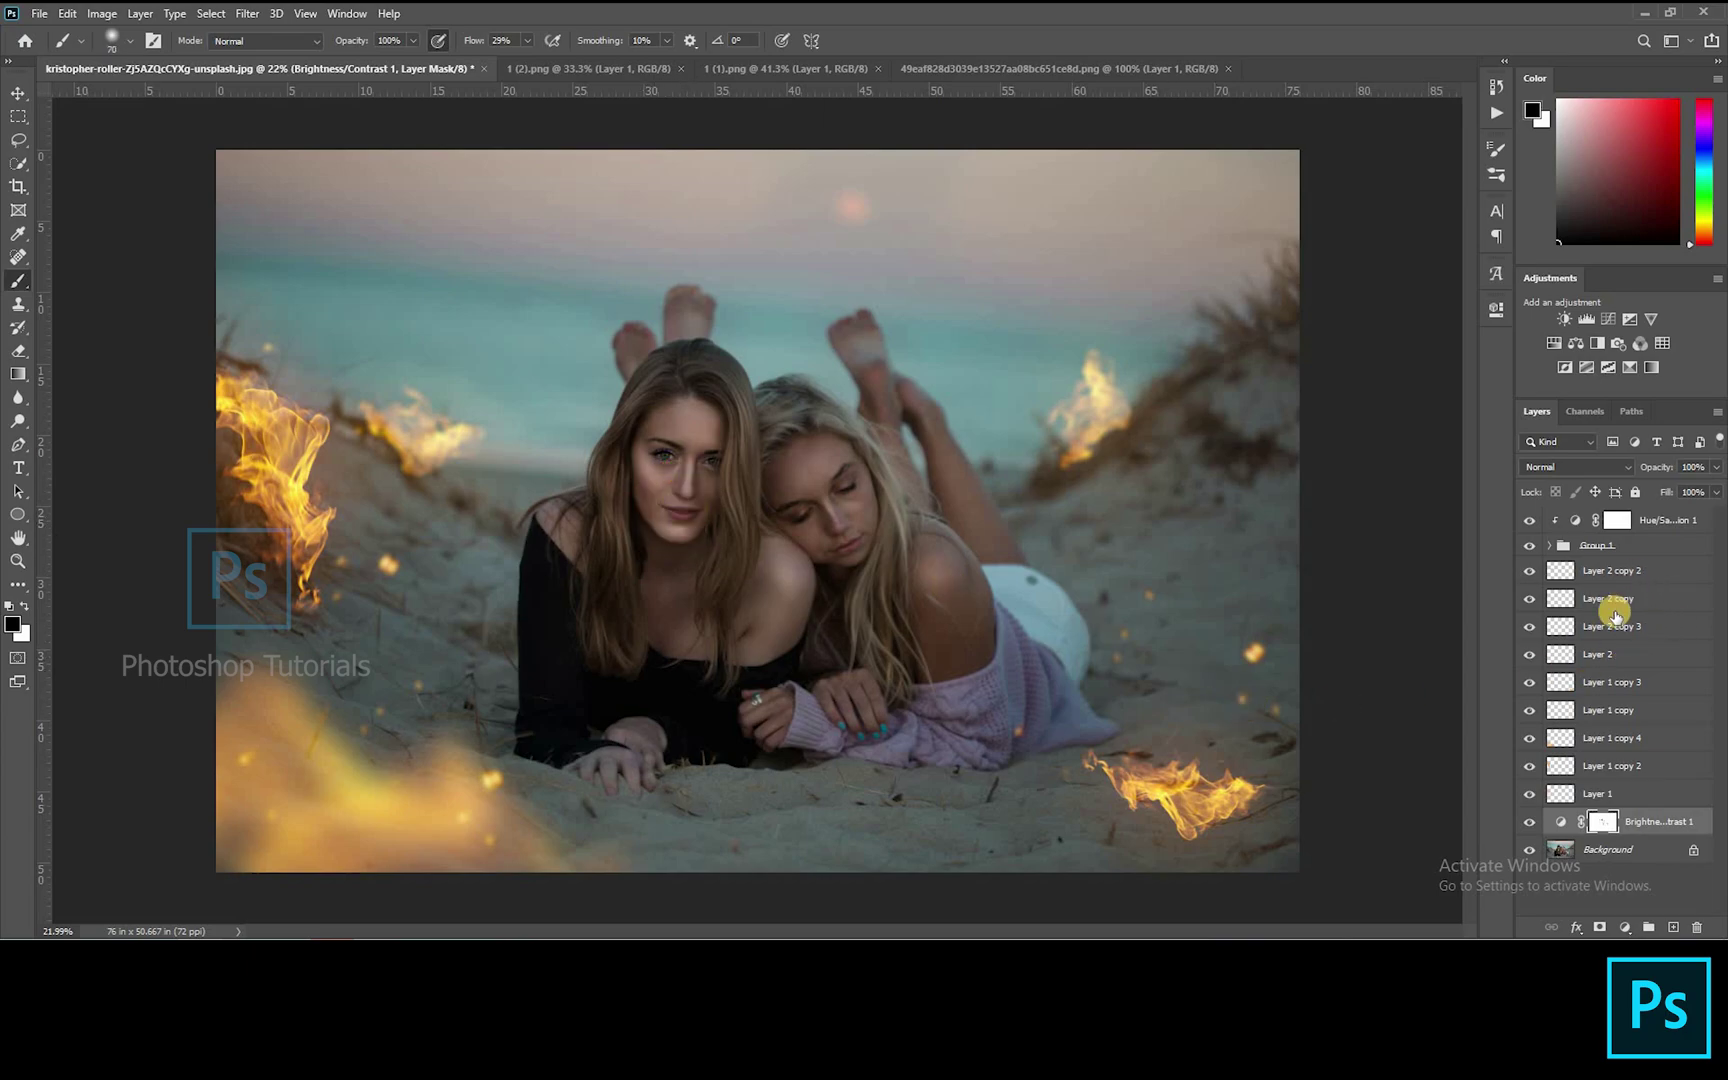
# Copy the flame from 1 (2).png into the portrait as the top layer and enlarge it over the women
pyautogui.click(1546, 851)
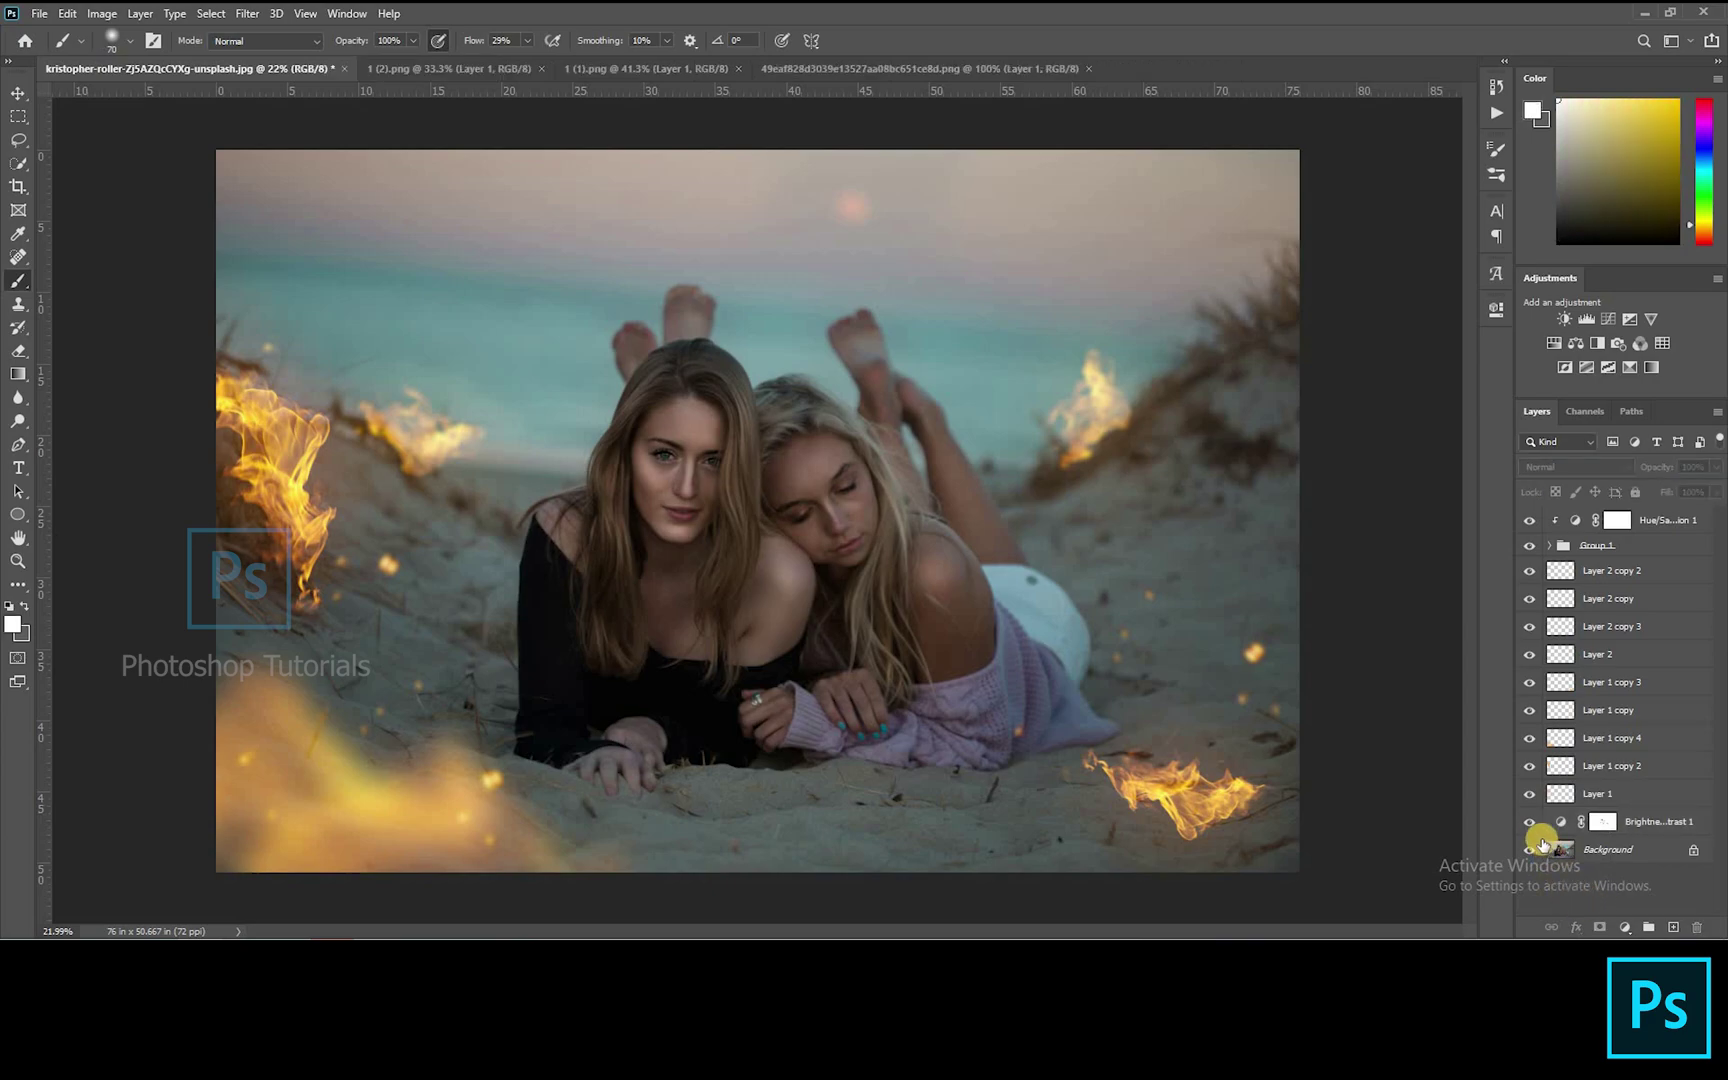
pyautogui.click(485, 63)
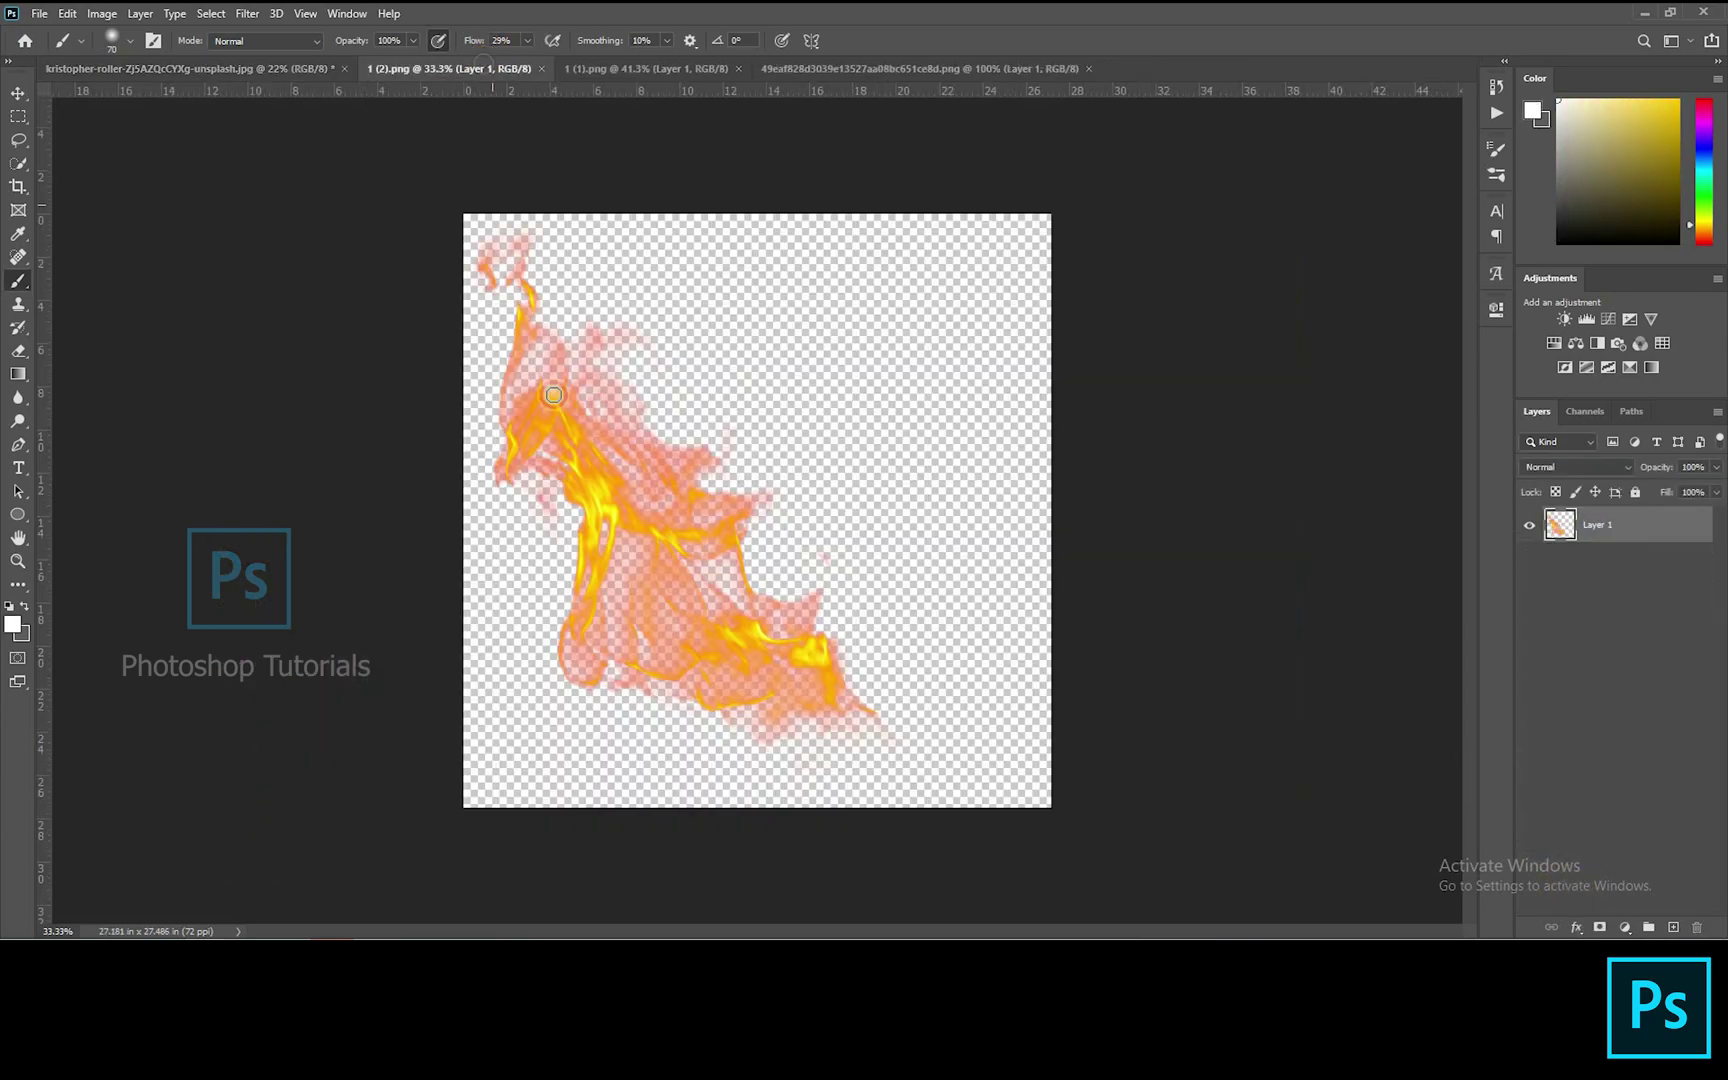
pyautogui.press('c')
pyautogui.press('v')
pyautogui.moveTo(605, 530); pyautogui.dragTo(813, 559)
pyautogui.moveTo(926, 281); pyautogui.dragTo(1195, 220)
pyautogui.press('Return')
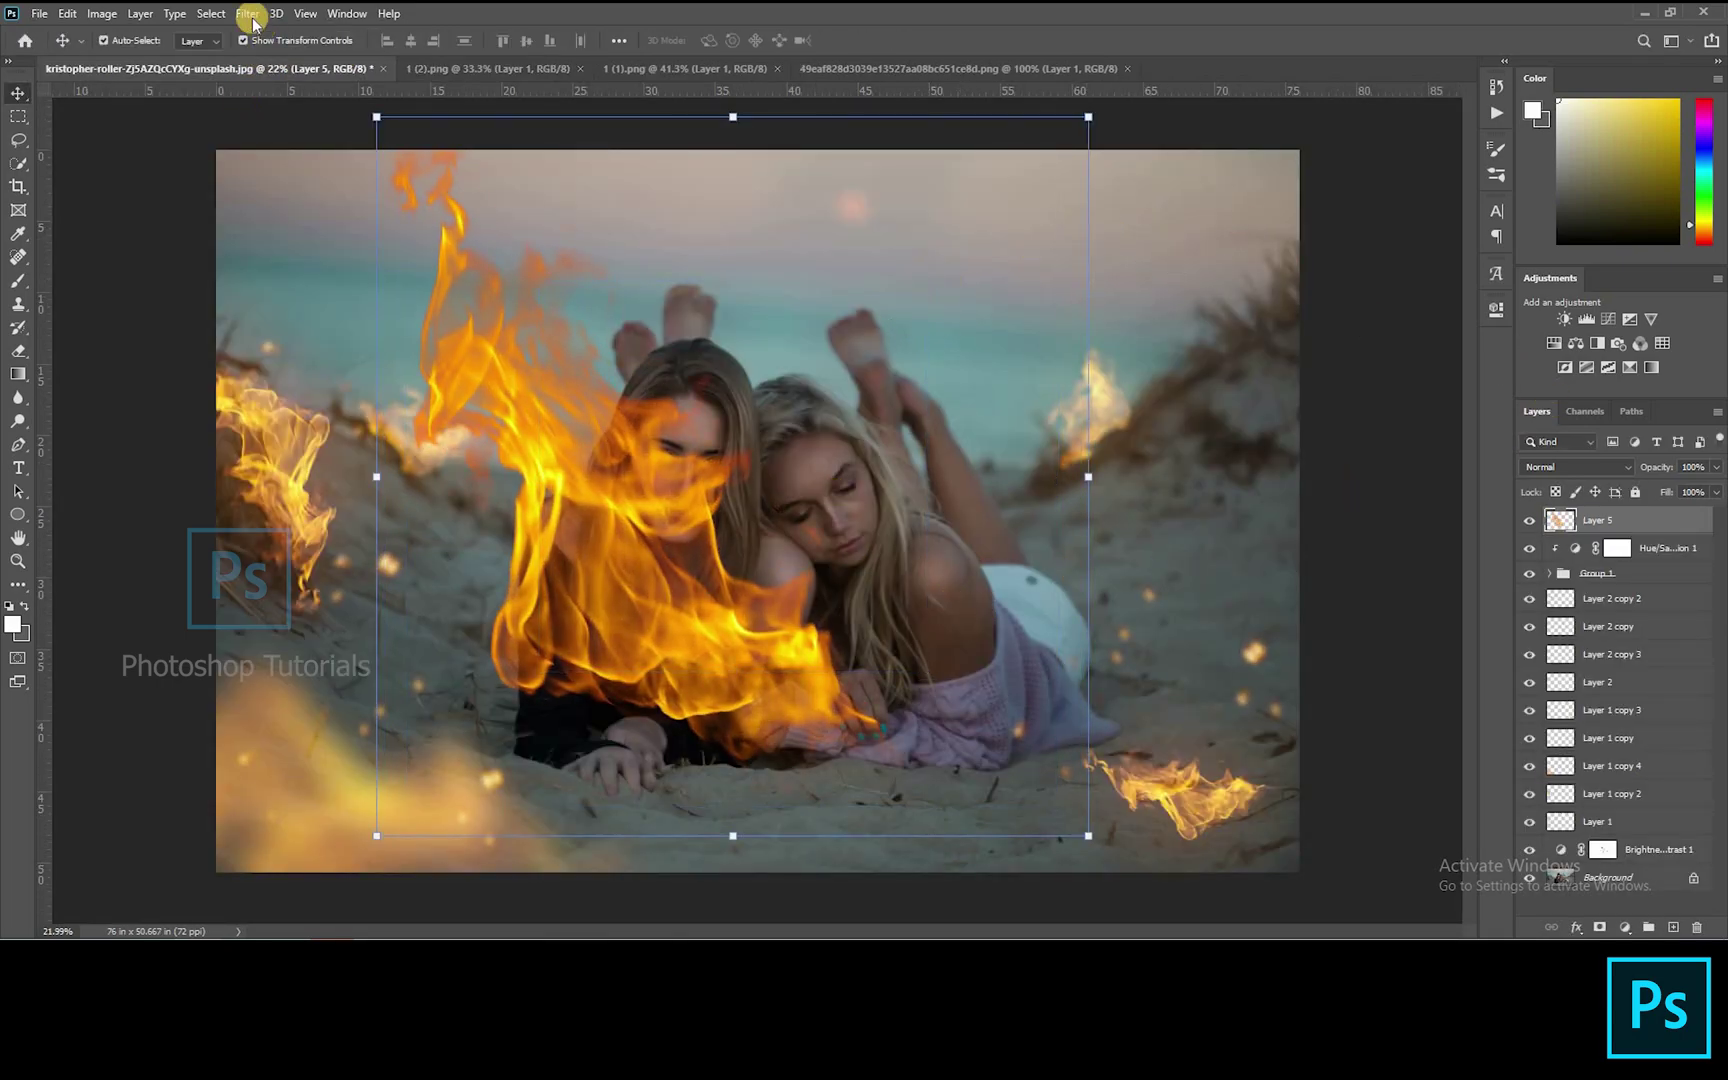
# Apply a Gaussian Blur of 138.8 px to the new flame layer and set its blend mode to Screen
pyautogui.click(247, 13)
pyautogui.moveTo(440, 216)
pyautogui.click(515, 285)
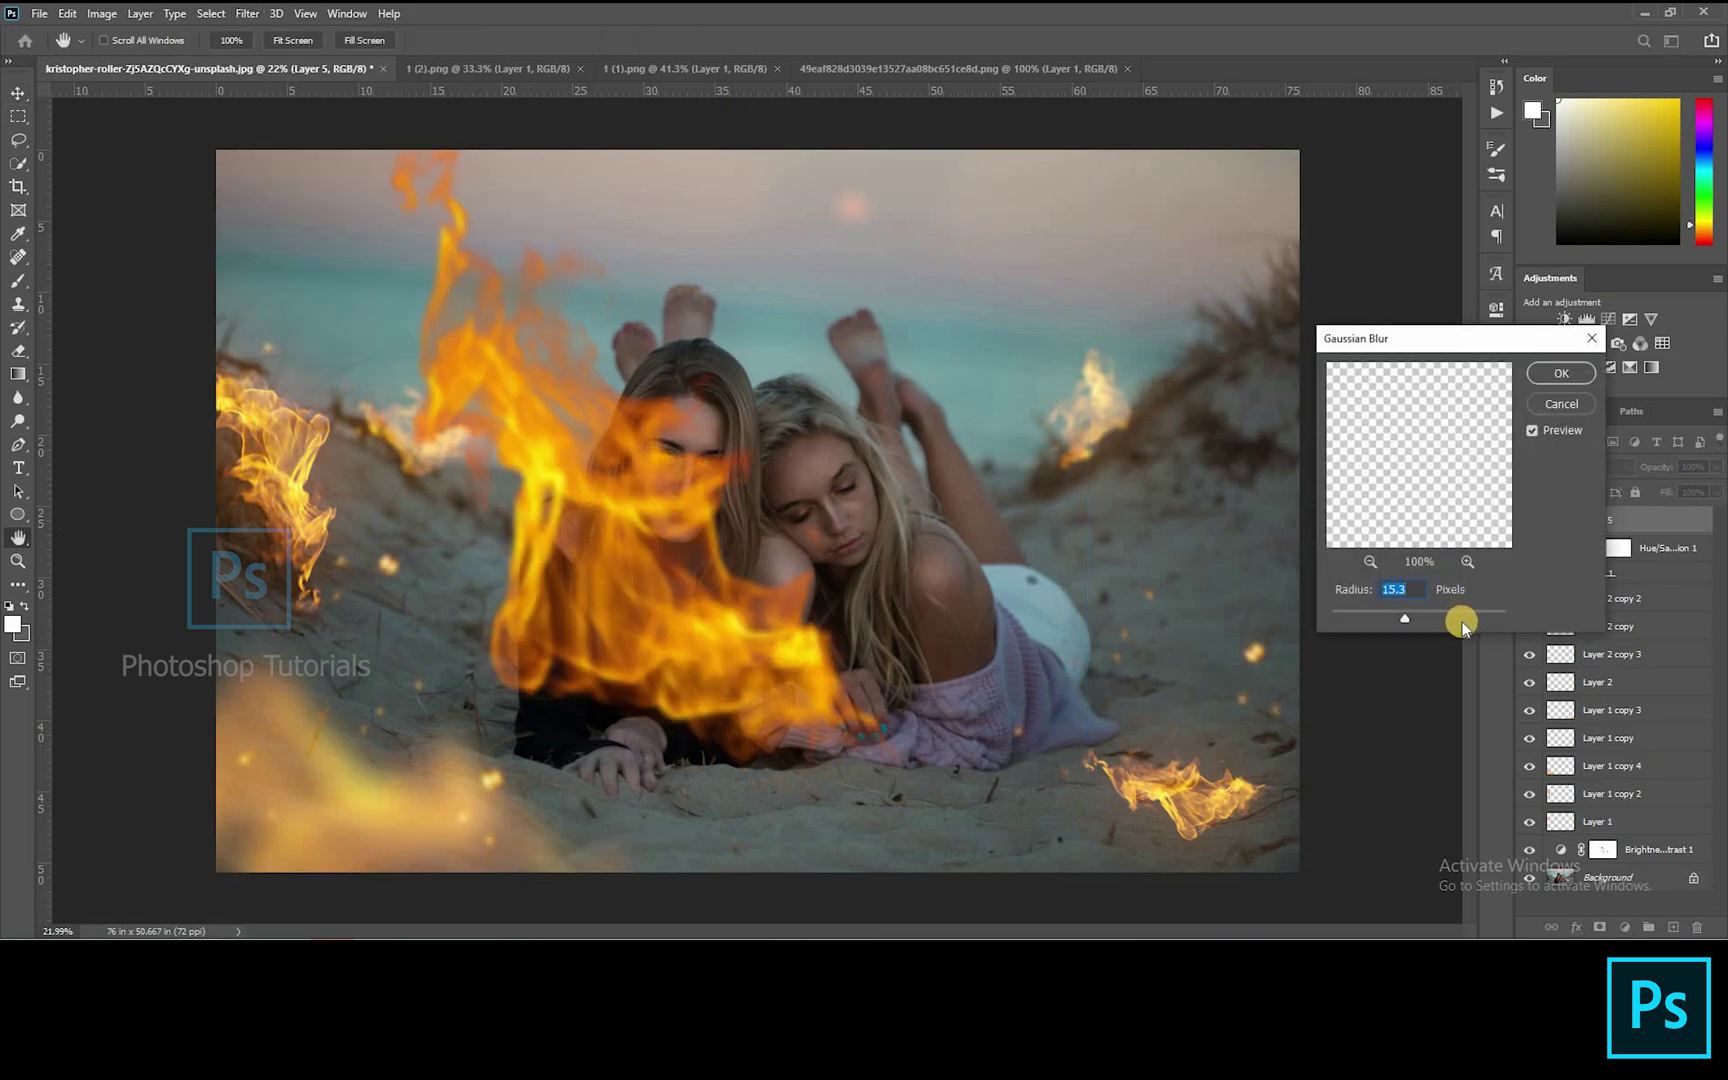
pyautogui.click(1459, 619)
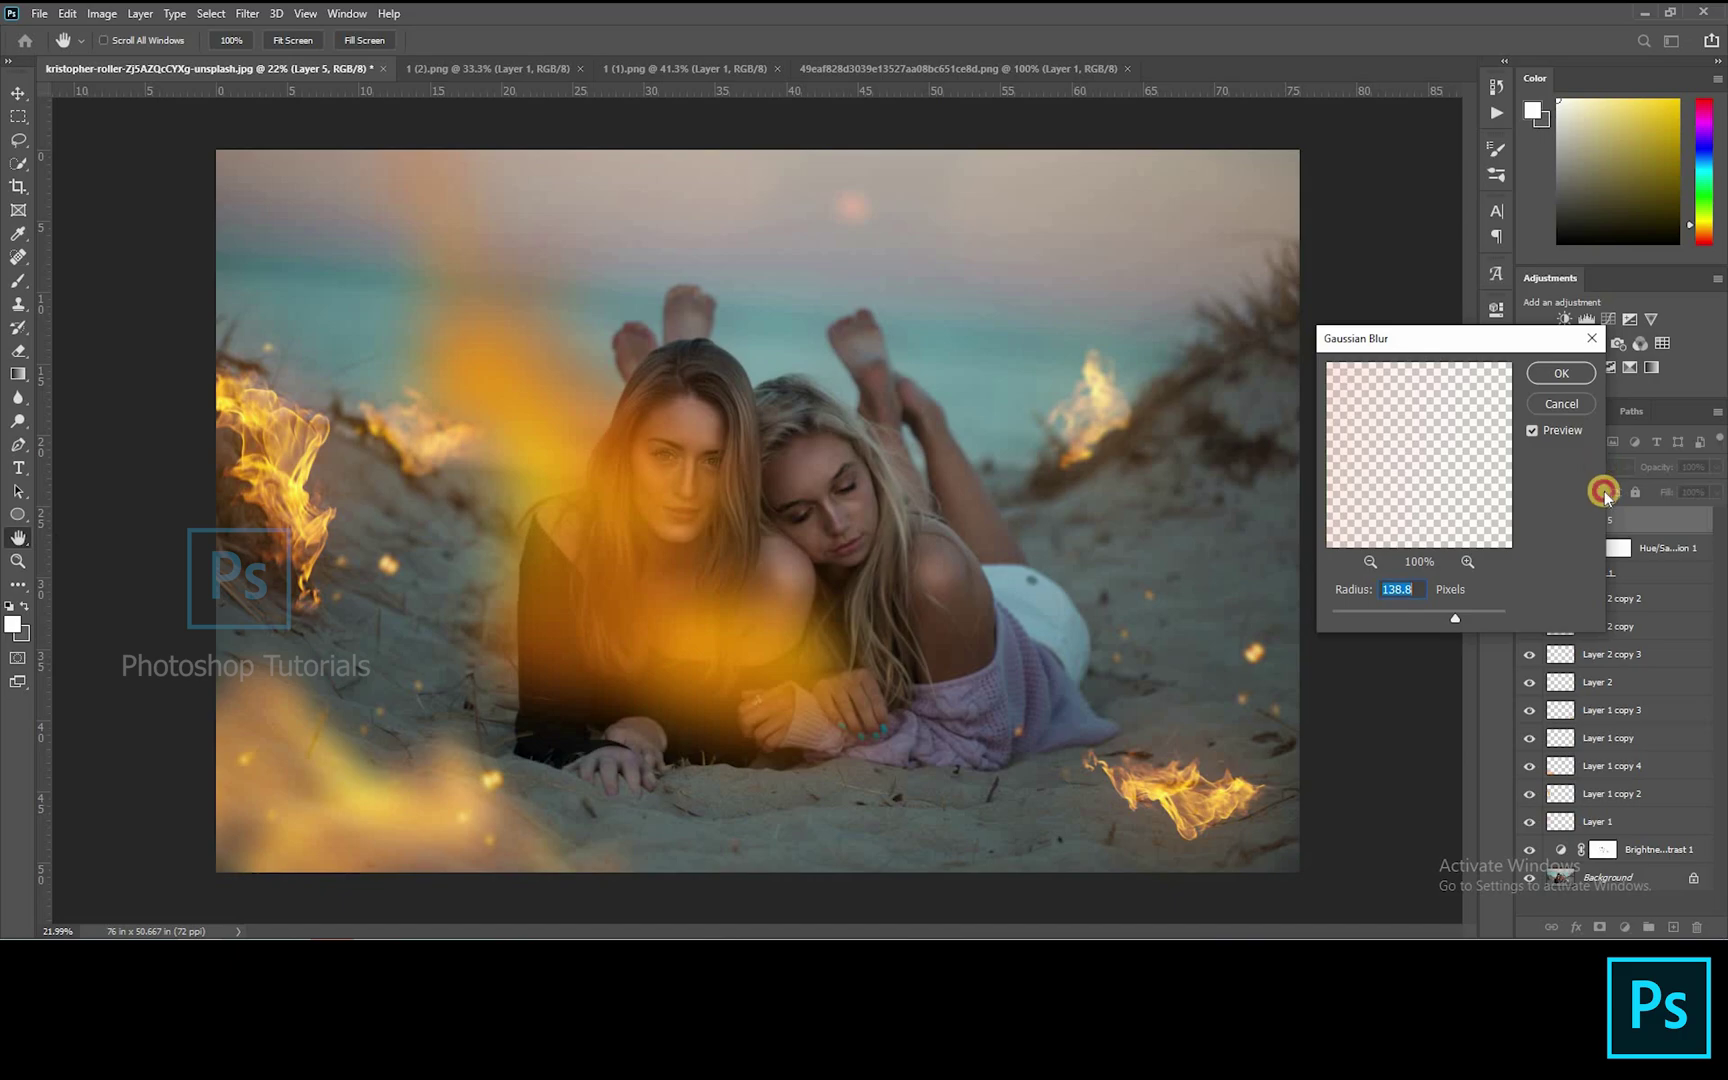
pyautogui.click(1561, 373)
pyautogui.click(1576, 467)
pyautogui.click(1534, 617)
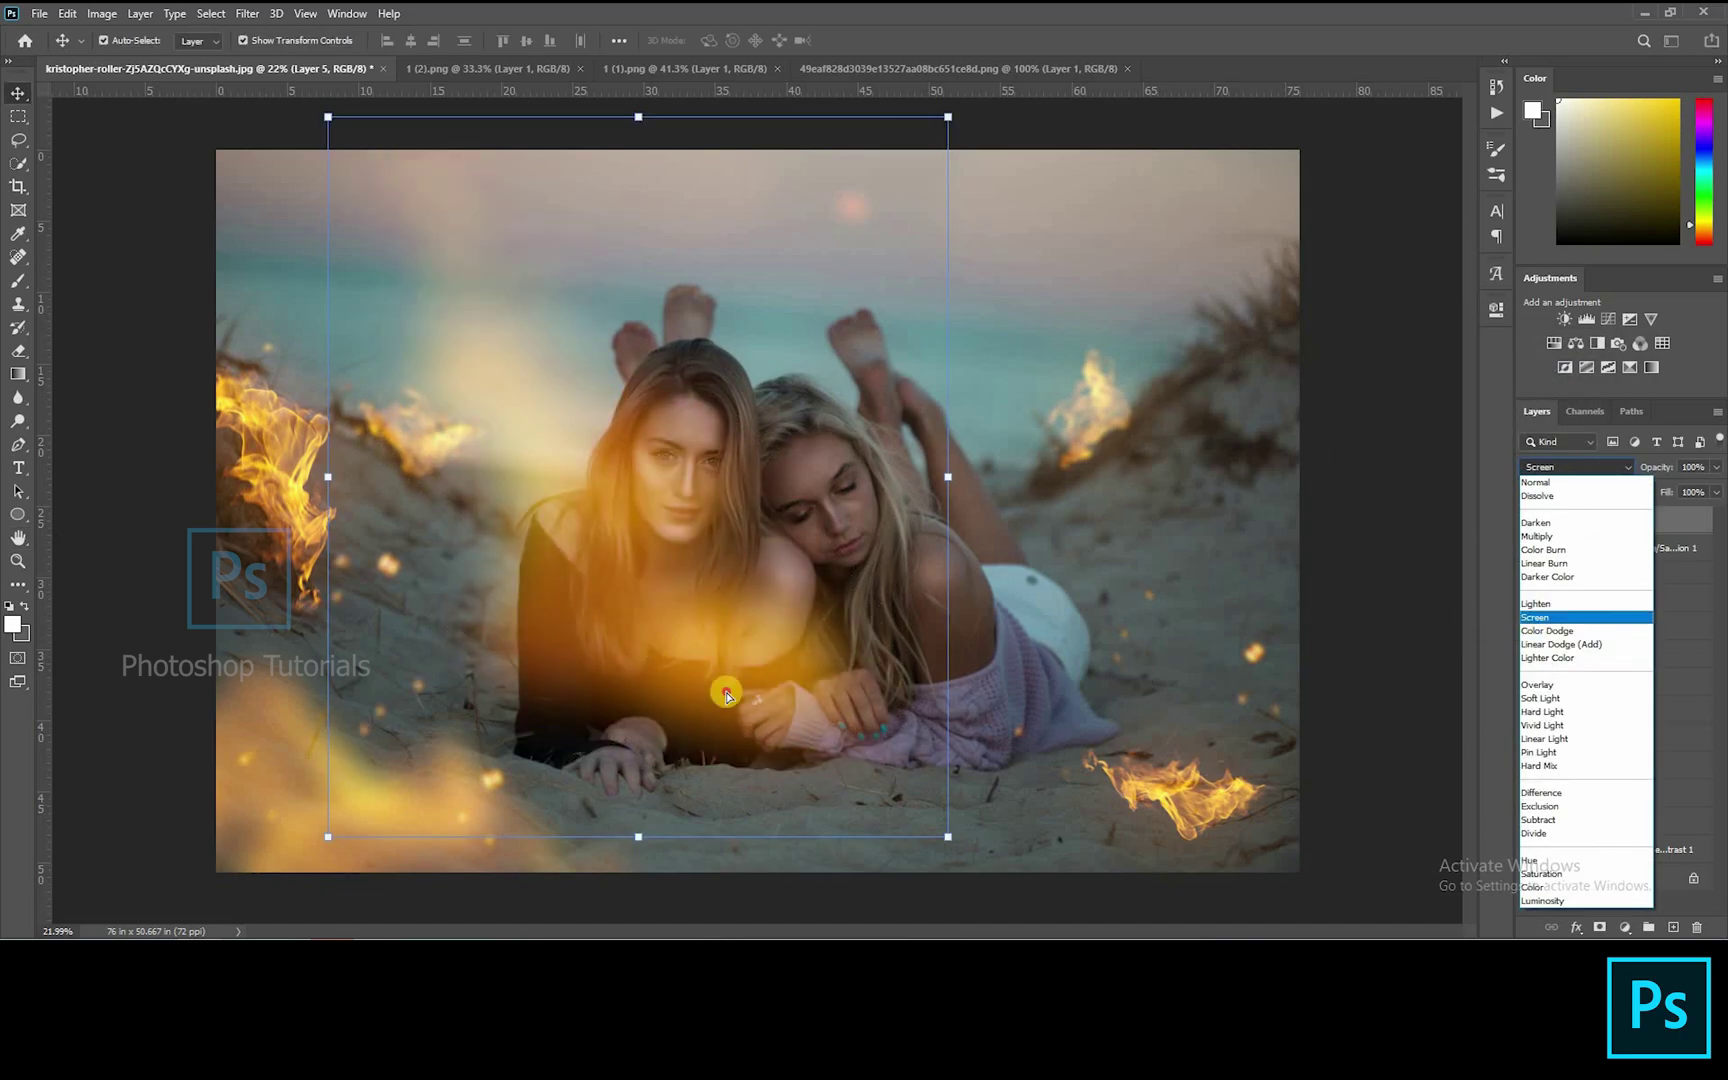
# Rotate the blurred glow to about -98.6° and move it down to the sand near the lower-right flame
pyautogui.moveTo(664, 640); pyautogui.dragTo(999, 703)
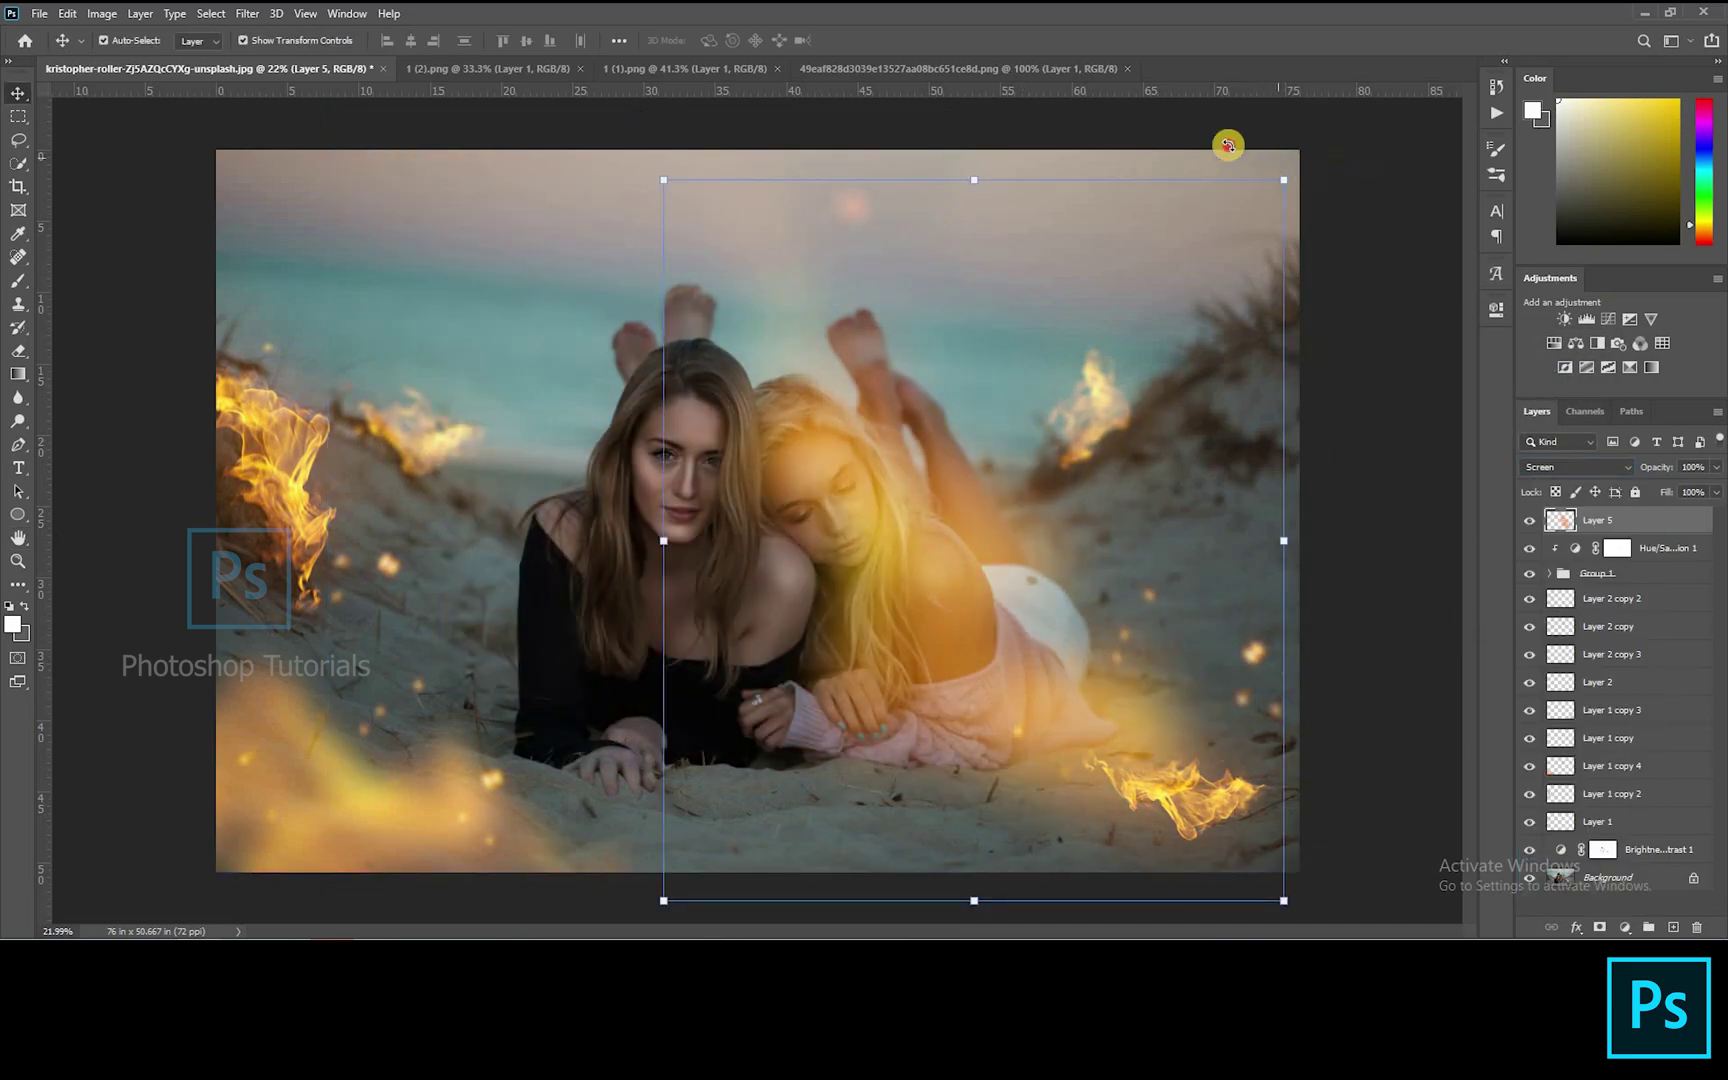
pyautogui.moveTo(1228, 145); pyautogui.dragTo(620, 250)
pyautogui.moveTo(1099, 538); pyautogui.dragTo(1033, 816)
pyautogui.press('Return')
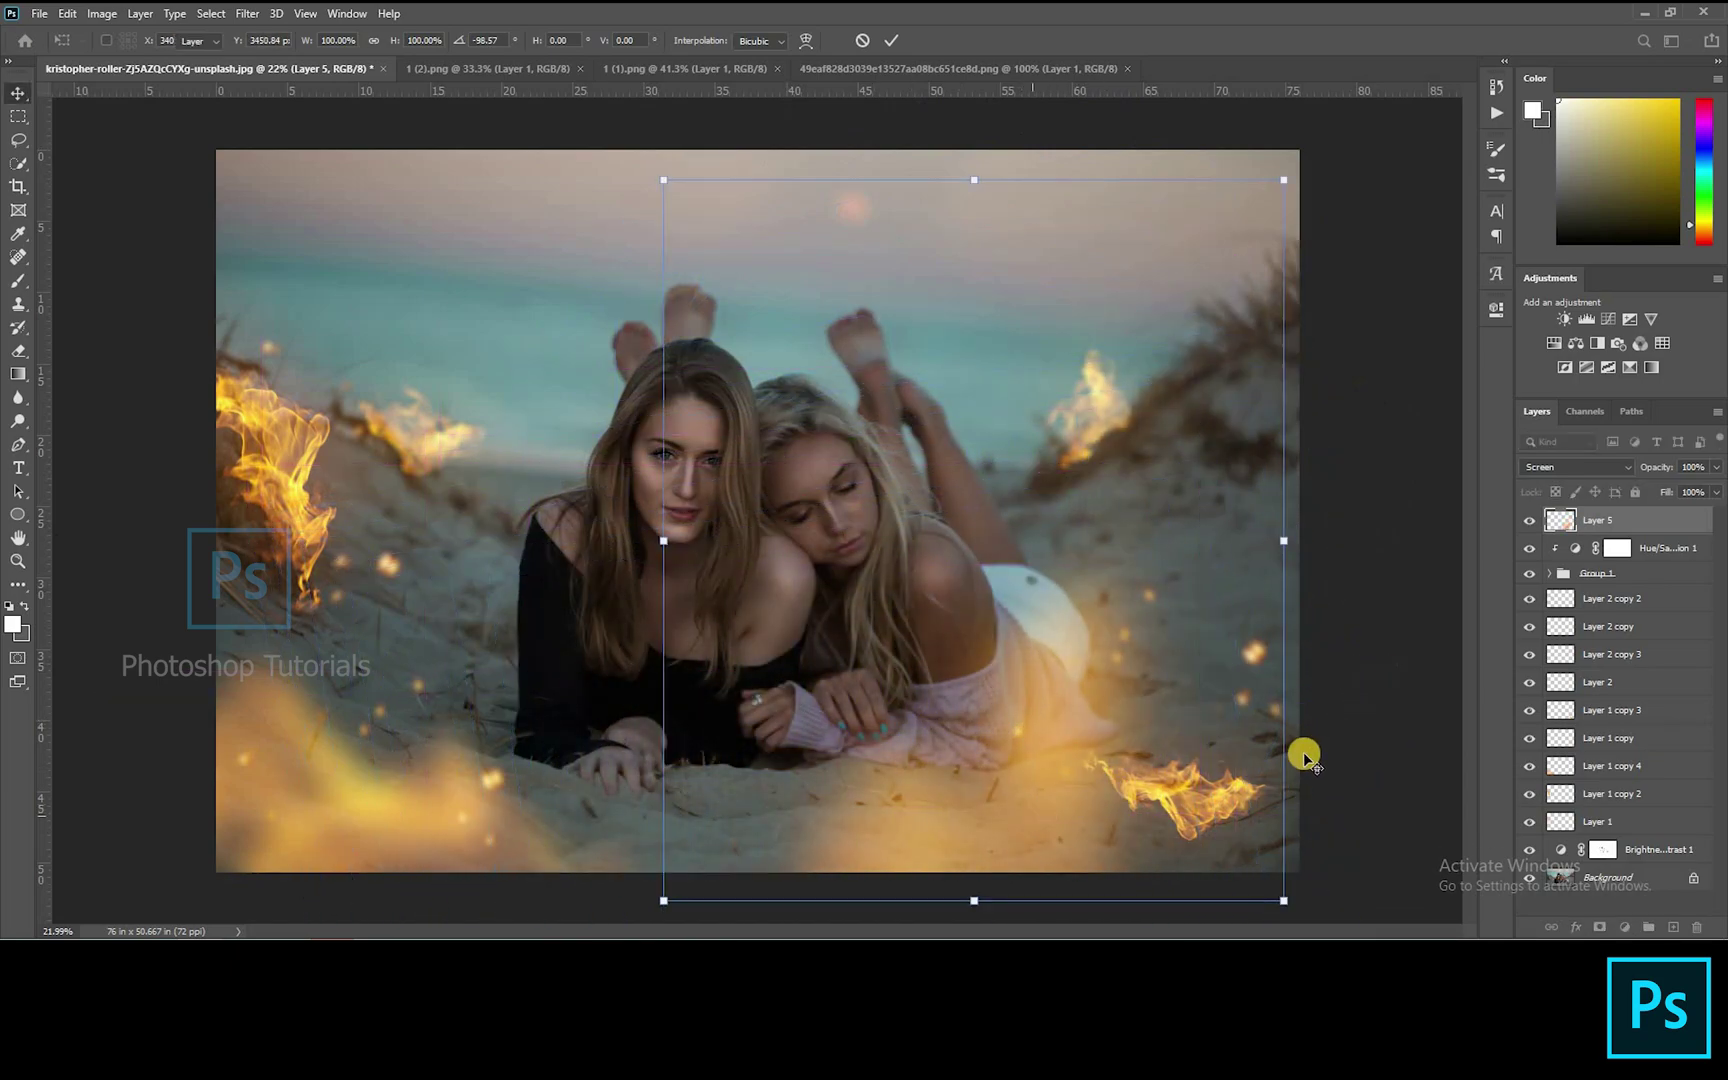
# Transform the blurred glow again and place it along the sand beneath the women, beside the foreground blur
pyautogui.click(1379, 687)
pyautogui.moveTo(572, 844); pyautogui.dragTo(801, 804)
pyautogui.moveTo(974, 509); pyautogui.dragTo(1077, 743)
pyautogui.moveTo(1276, 622); pyautogui.dragTo(961, 795)
pyautogui.press('Return')
# Turn the lower-right flame, Layer 1 copy 3, upside down and reposition it near the image's lower-right corner
pyautogui.click(1238, 807)
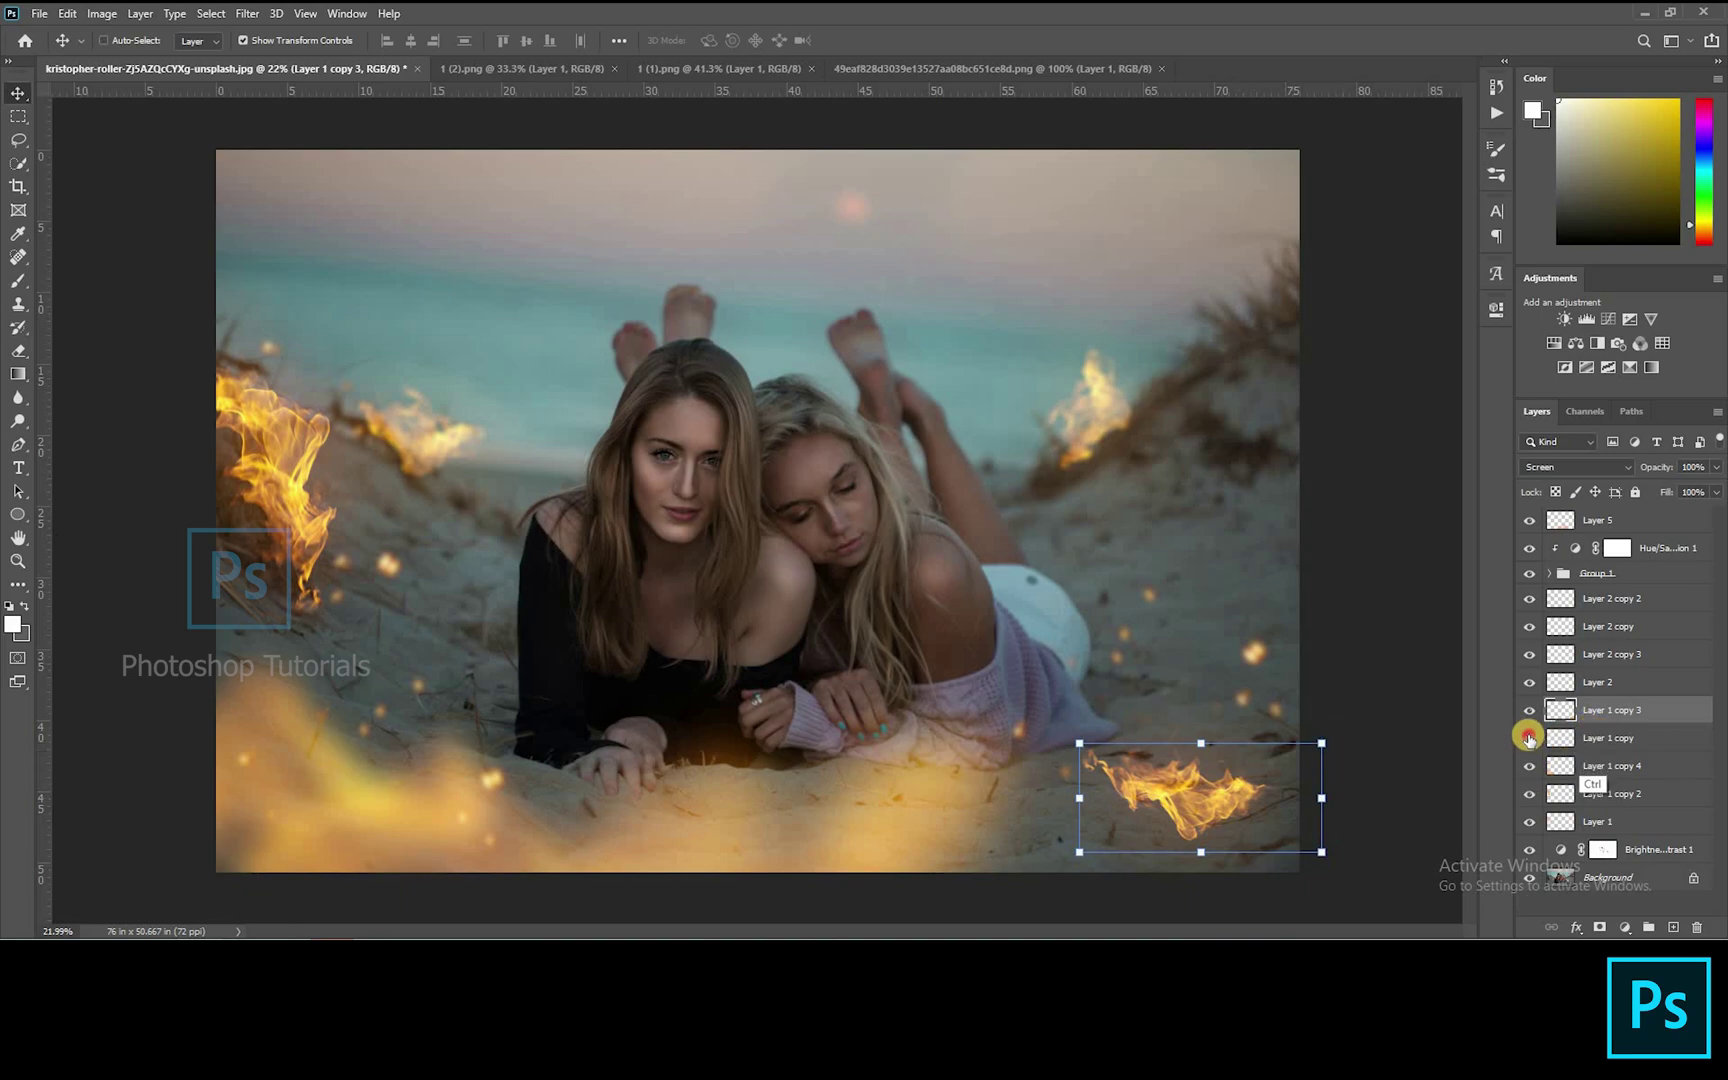
pyautogui.moveTo(1362, 703); pyautogui.dragTo(1085, 896)
pyautogui.moveTo(1360, 736); pyautogui.dragTo(1381, 757)
pyautogui.moveTo(1246, 797); pyautogui.dragTo(1250, 800)
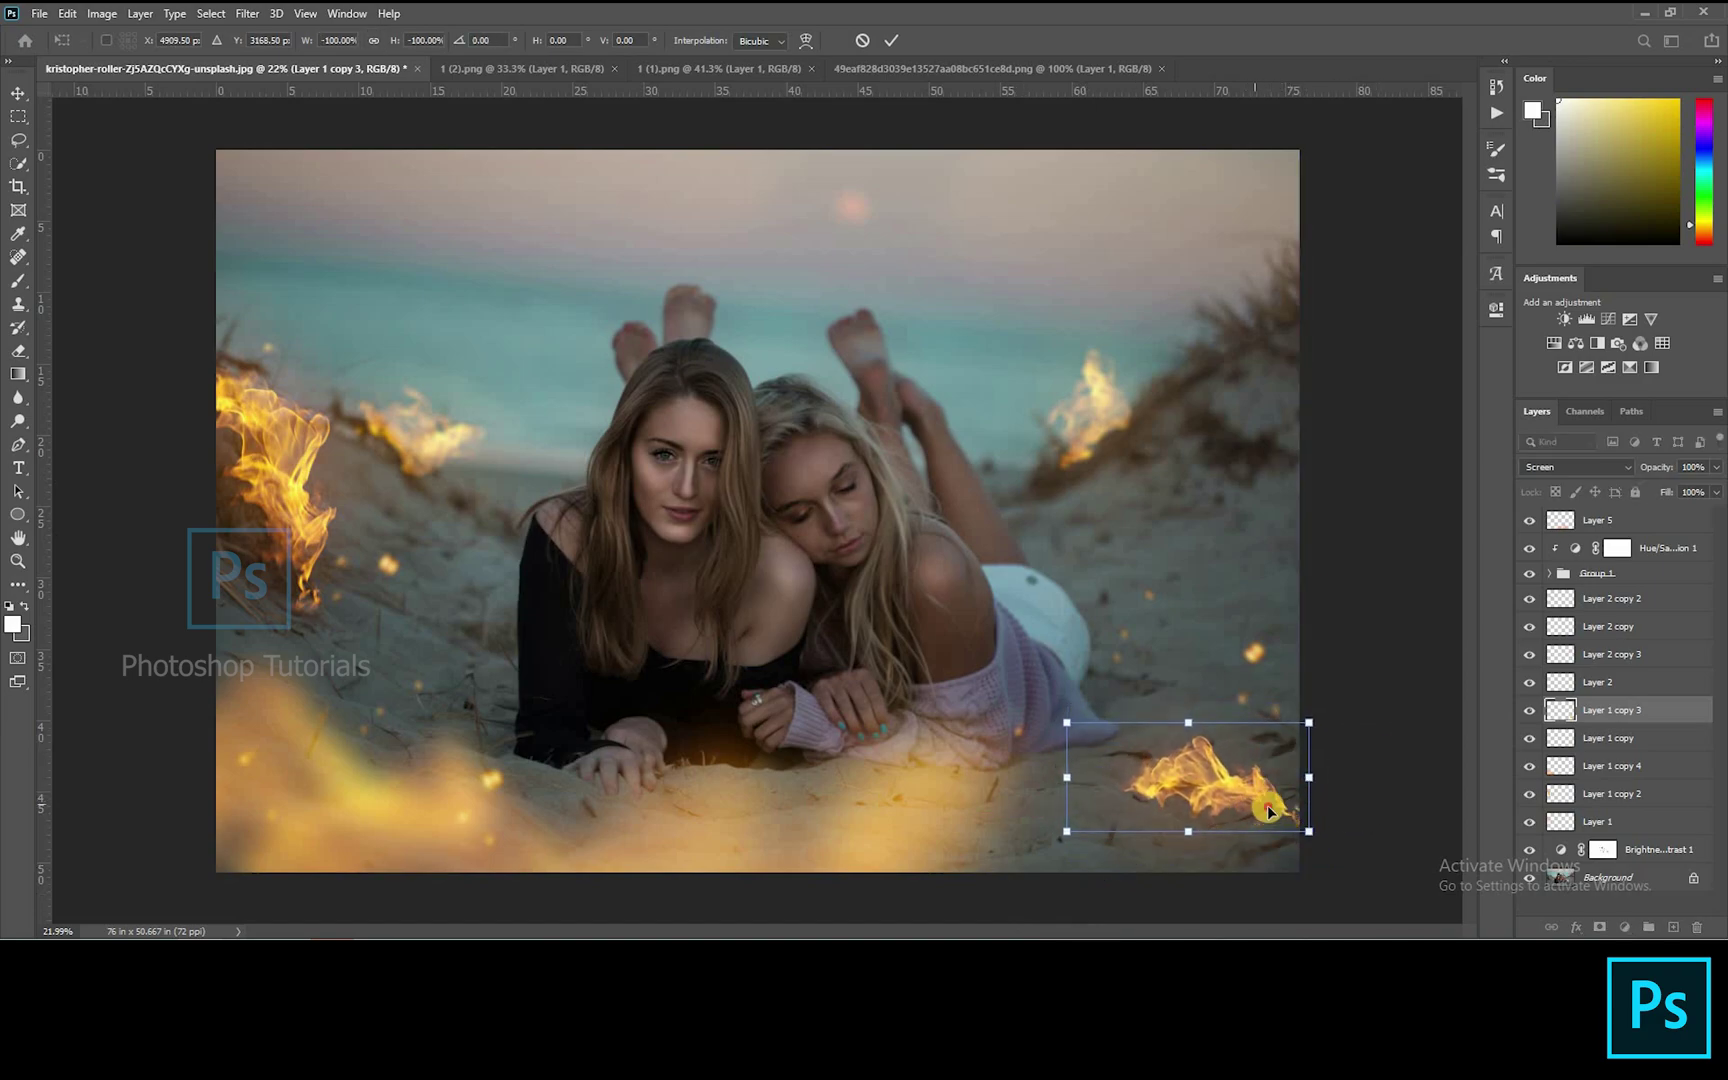
pyautogui.press('Return')
pyautogui.click(1320, 822)
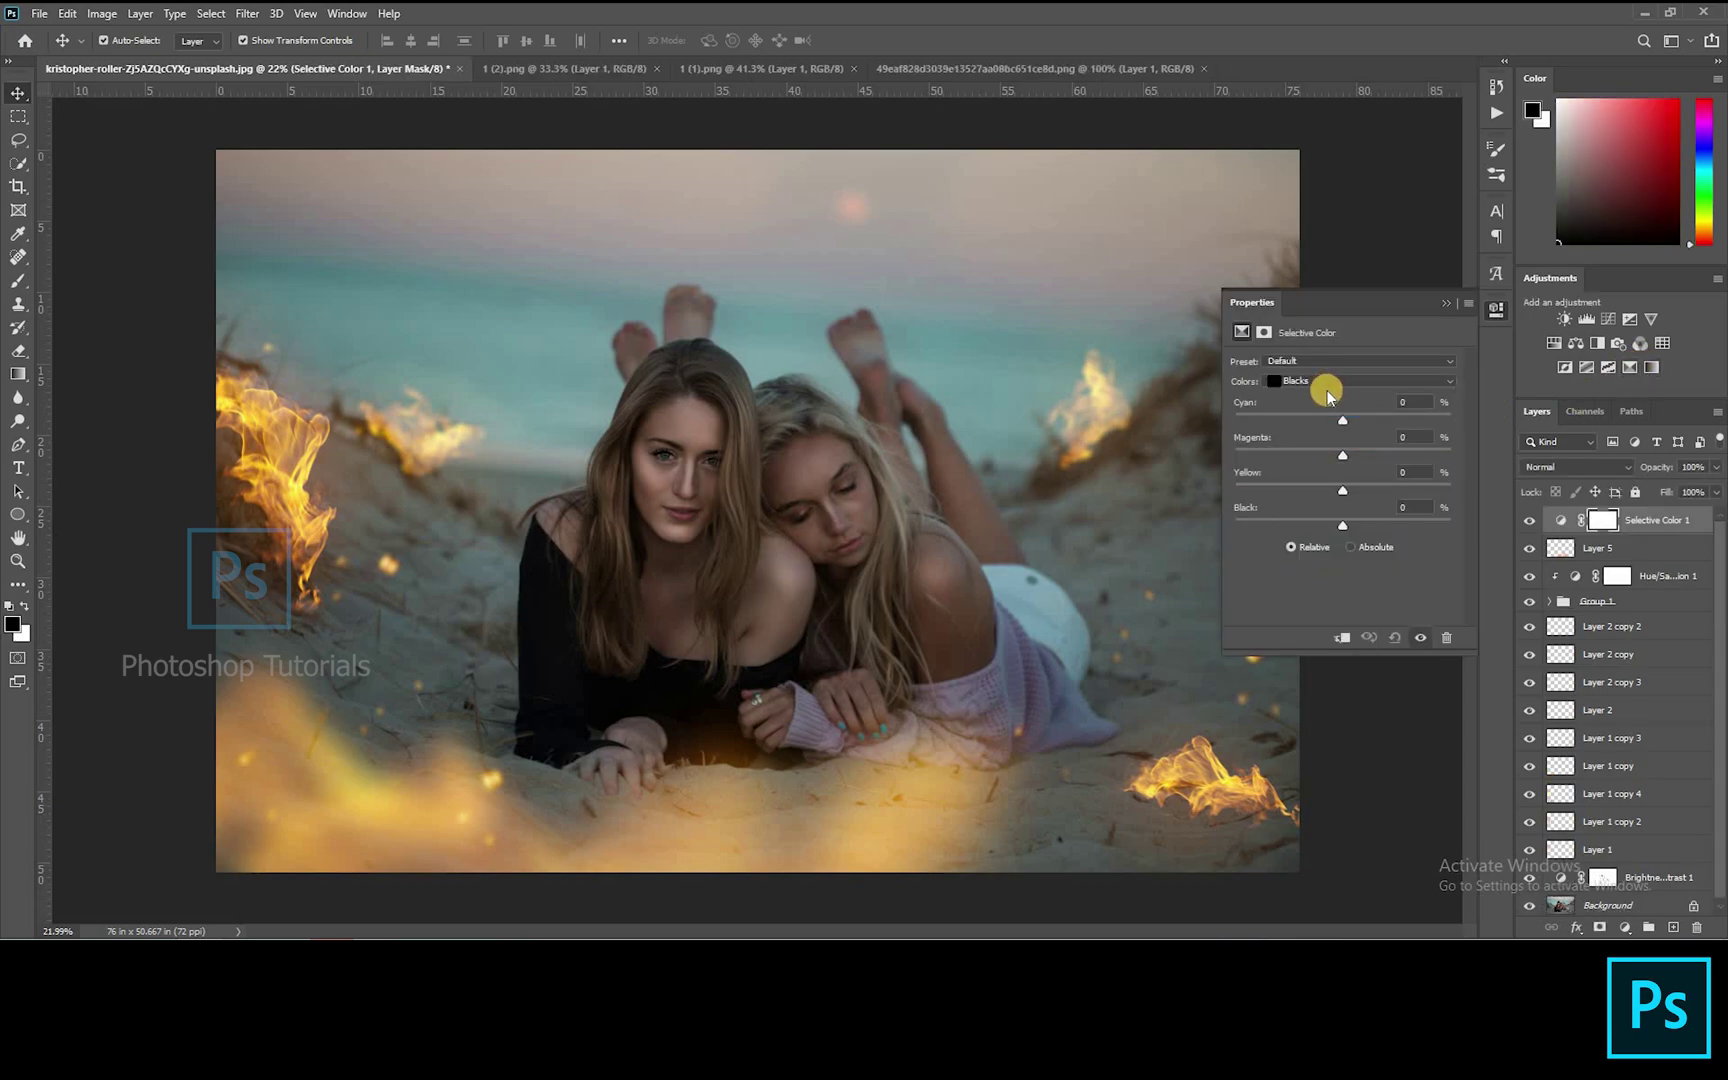
# Add a Selective Color adjustment on top and tune its Reds, with Cyan at -28%
pyautogui.click(1327, 385)
pyautogui.click(1325, 385)
pyautogui.moveTo(1296, 423); pyautogui.dragTo(1312, 426)
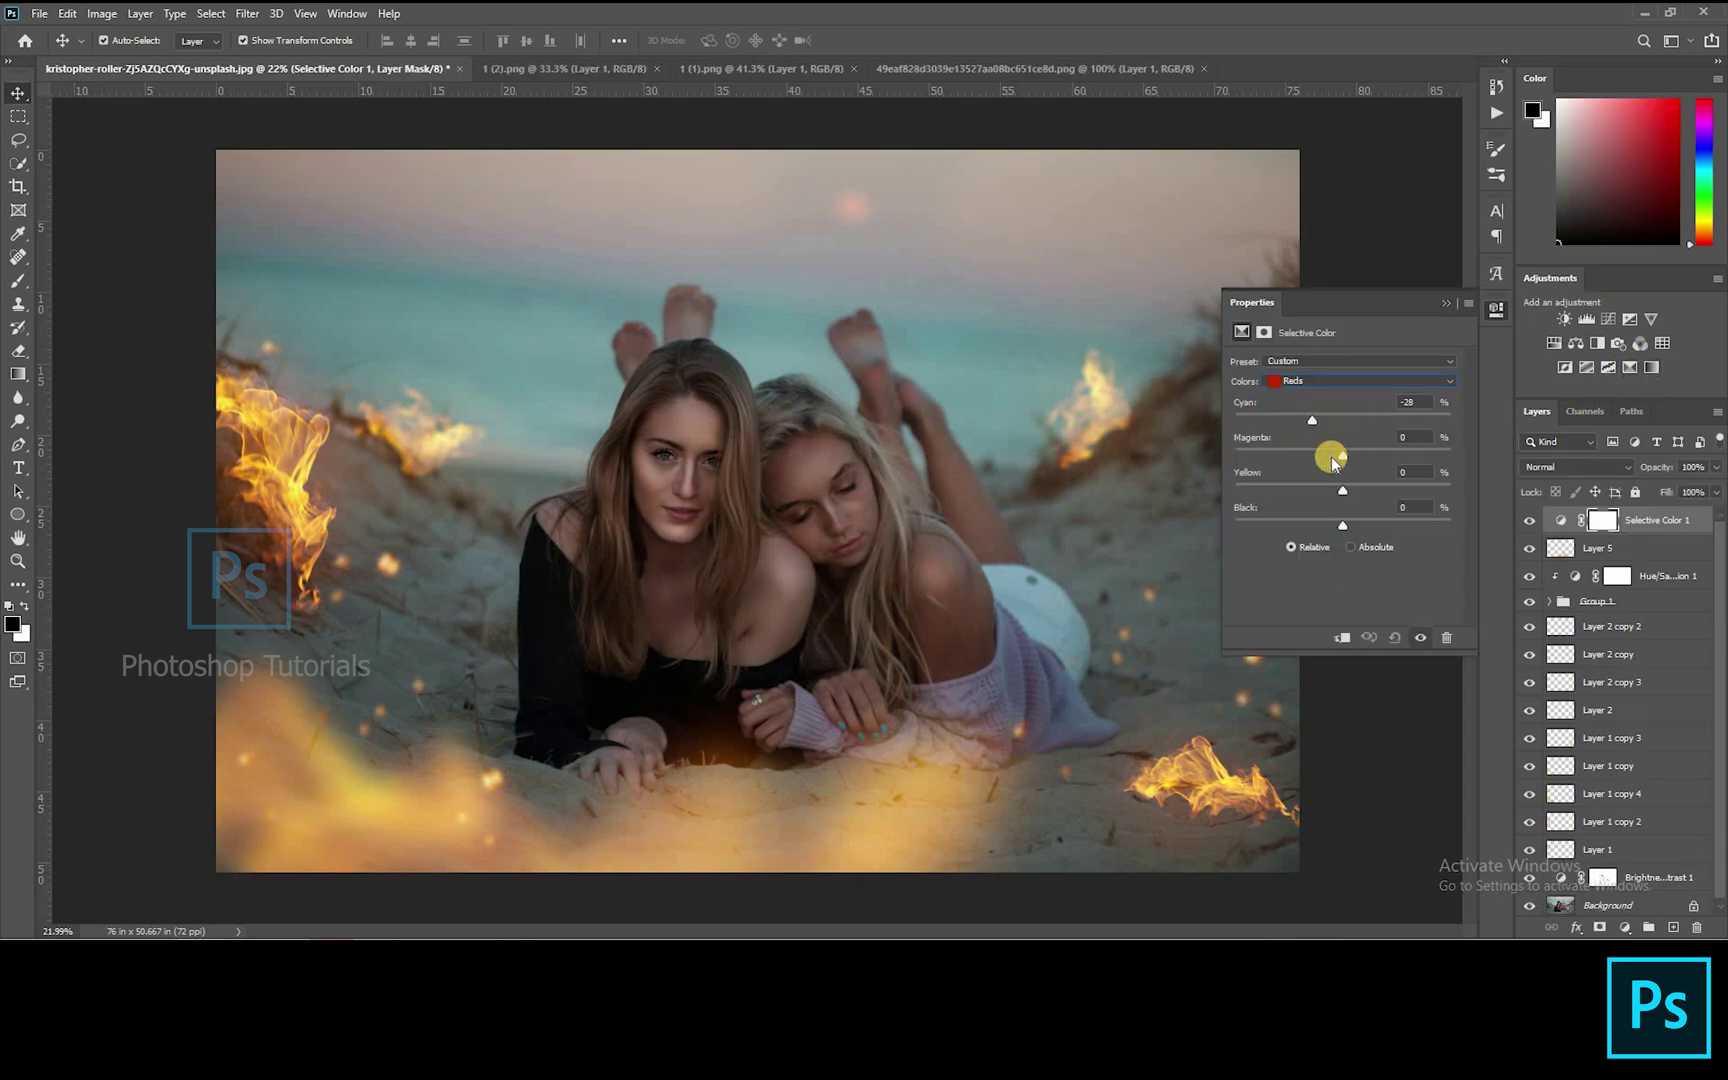
pyautogui.click(1321, 457)
pyautogui.click(1359, 488)
# Adjust the Cyan, Magenta and Yellow amounts for the Yellows in the Selective Color adjustment
pyautogui.click(1337, 383)
pyautogui.click(1318, 410)
pyautogui.moveTo(1340, 460)
pyautogui.mouseDown()
pyautogui.moveTo(1368, 459)
pyautogui.moveTo(1300, 490)
pyautogui.moveTo(1361, 488)
pyautogui.moveTo(1343, 492)
pyautogui.mouseUp()
# Set Cyan to -29% for the Magentas in the Selective Color adjustment
pyautogui.click(1344, 381)
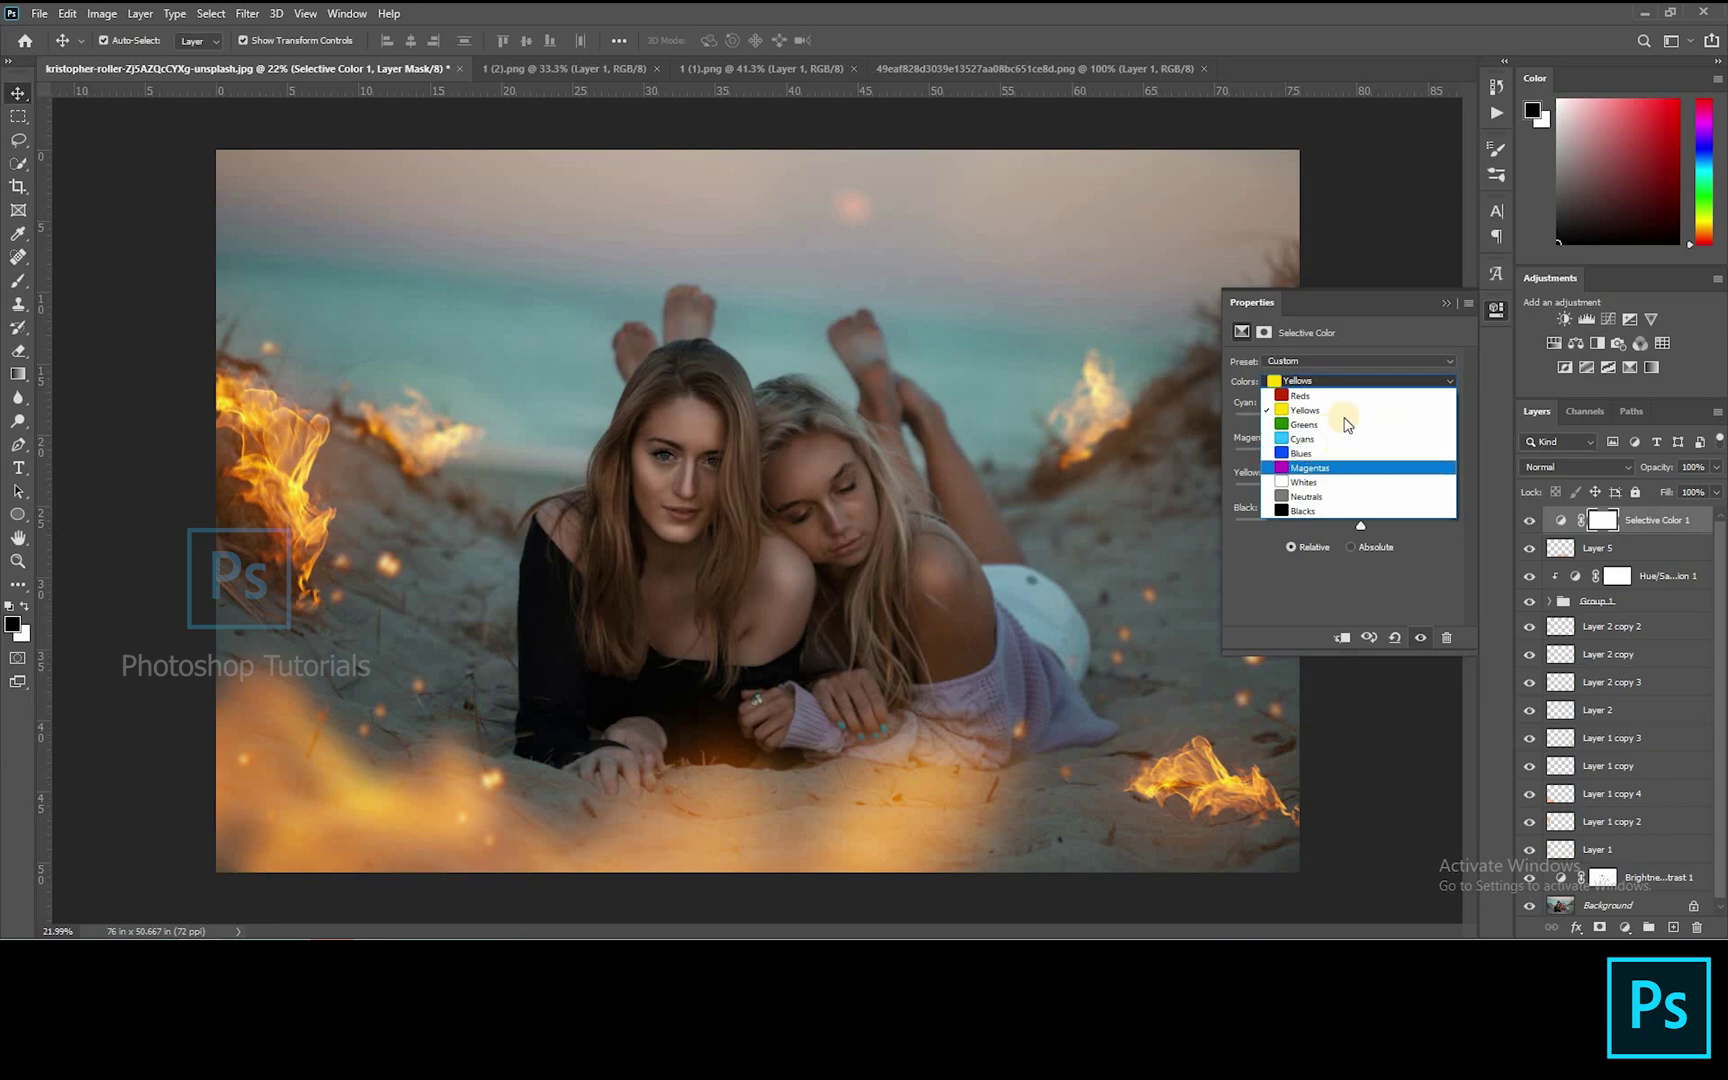
pyautogui.click(1310, 468)
pyautogui.moveTo(1342, 420); pyautogui.dragTo(1280, 482)
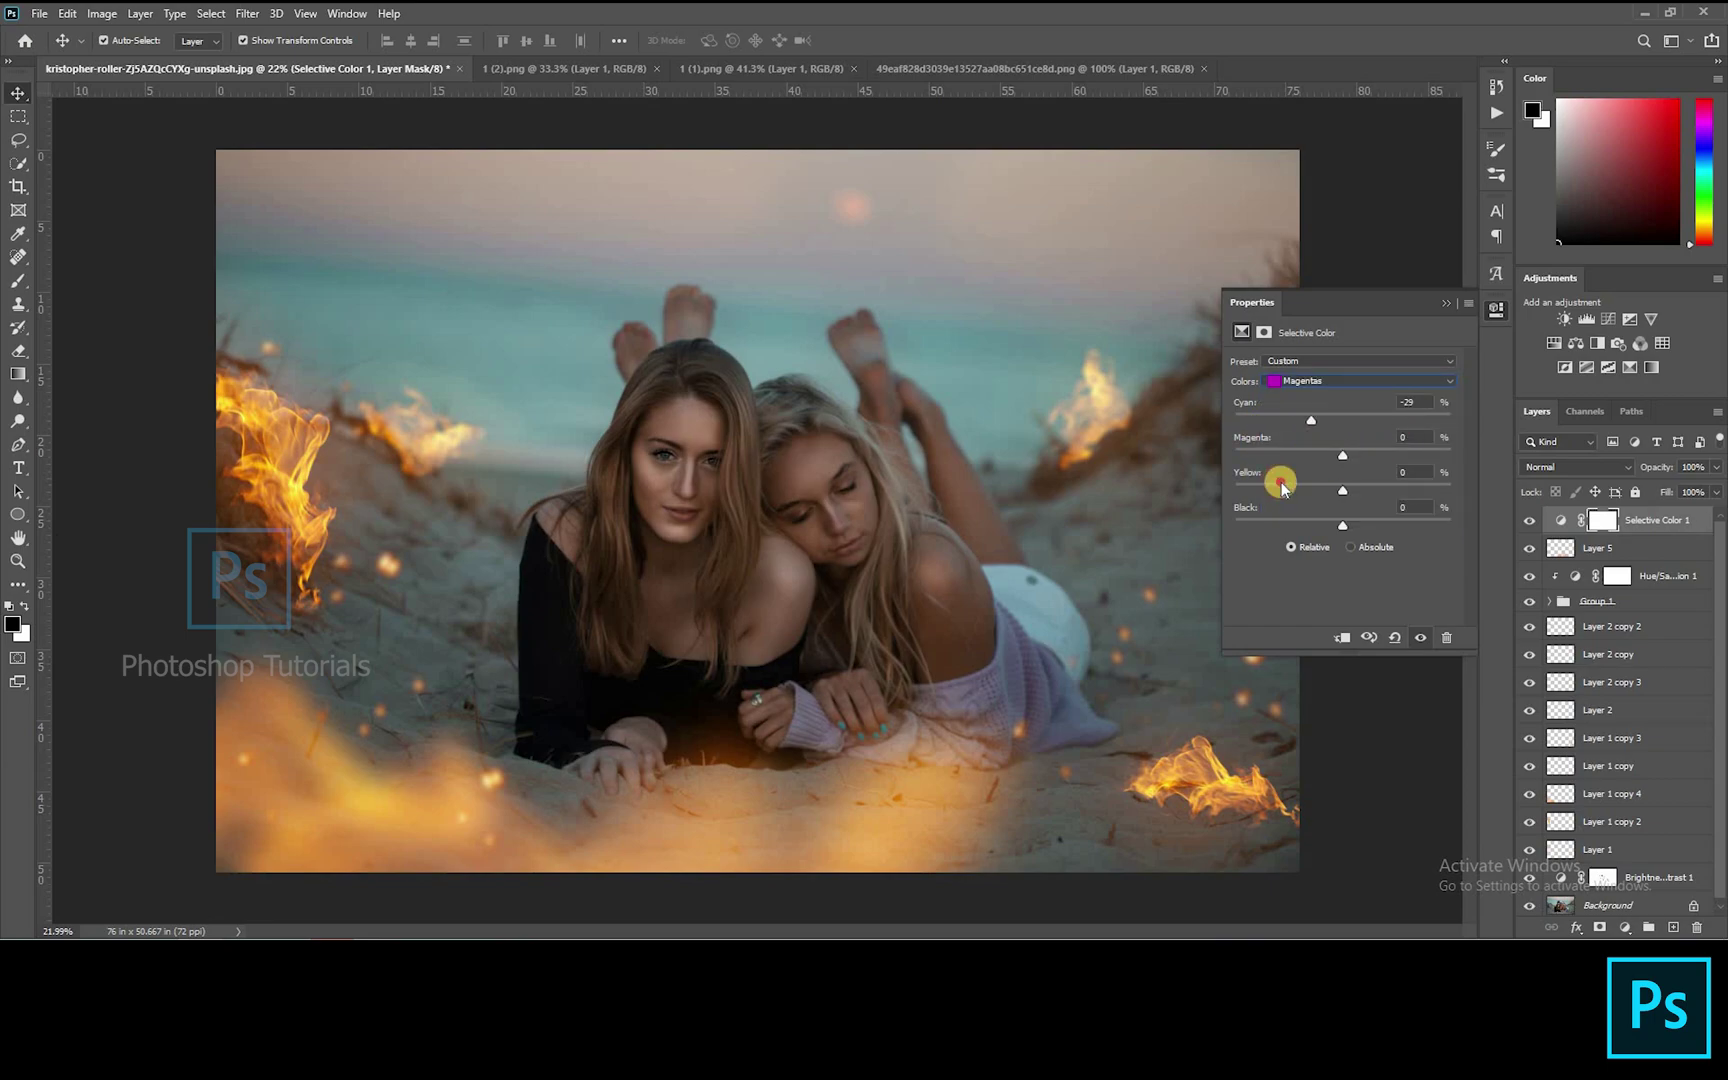
# For the Cyans in the Selective Color adjustment, set Cyan to -77% and Magenta to -8%, and adjust Yellow
pyautogui.click(1320, 382)
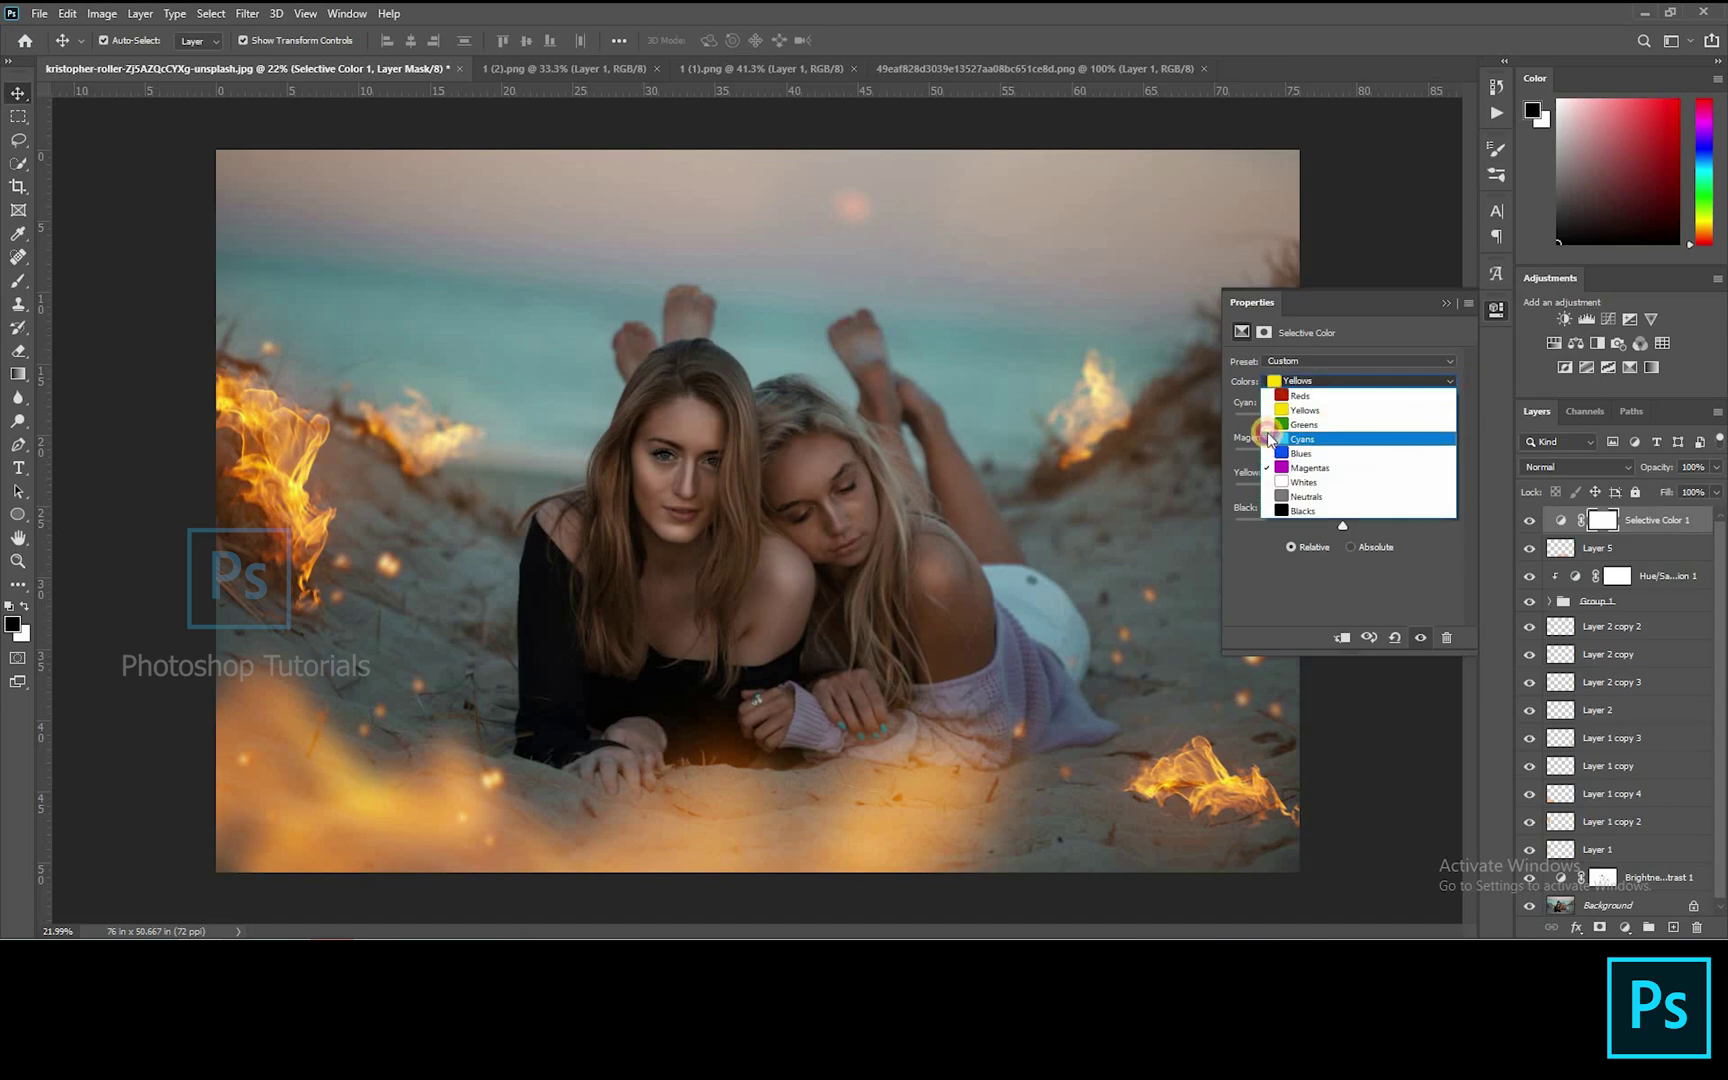
pyautogui.click(1260, 442)
pyautogui.moveTo(1339, 453); pyautogui.dragTo(1281, 463)
pyautogui.click(1280, 460)
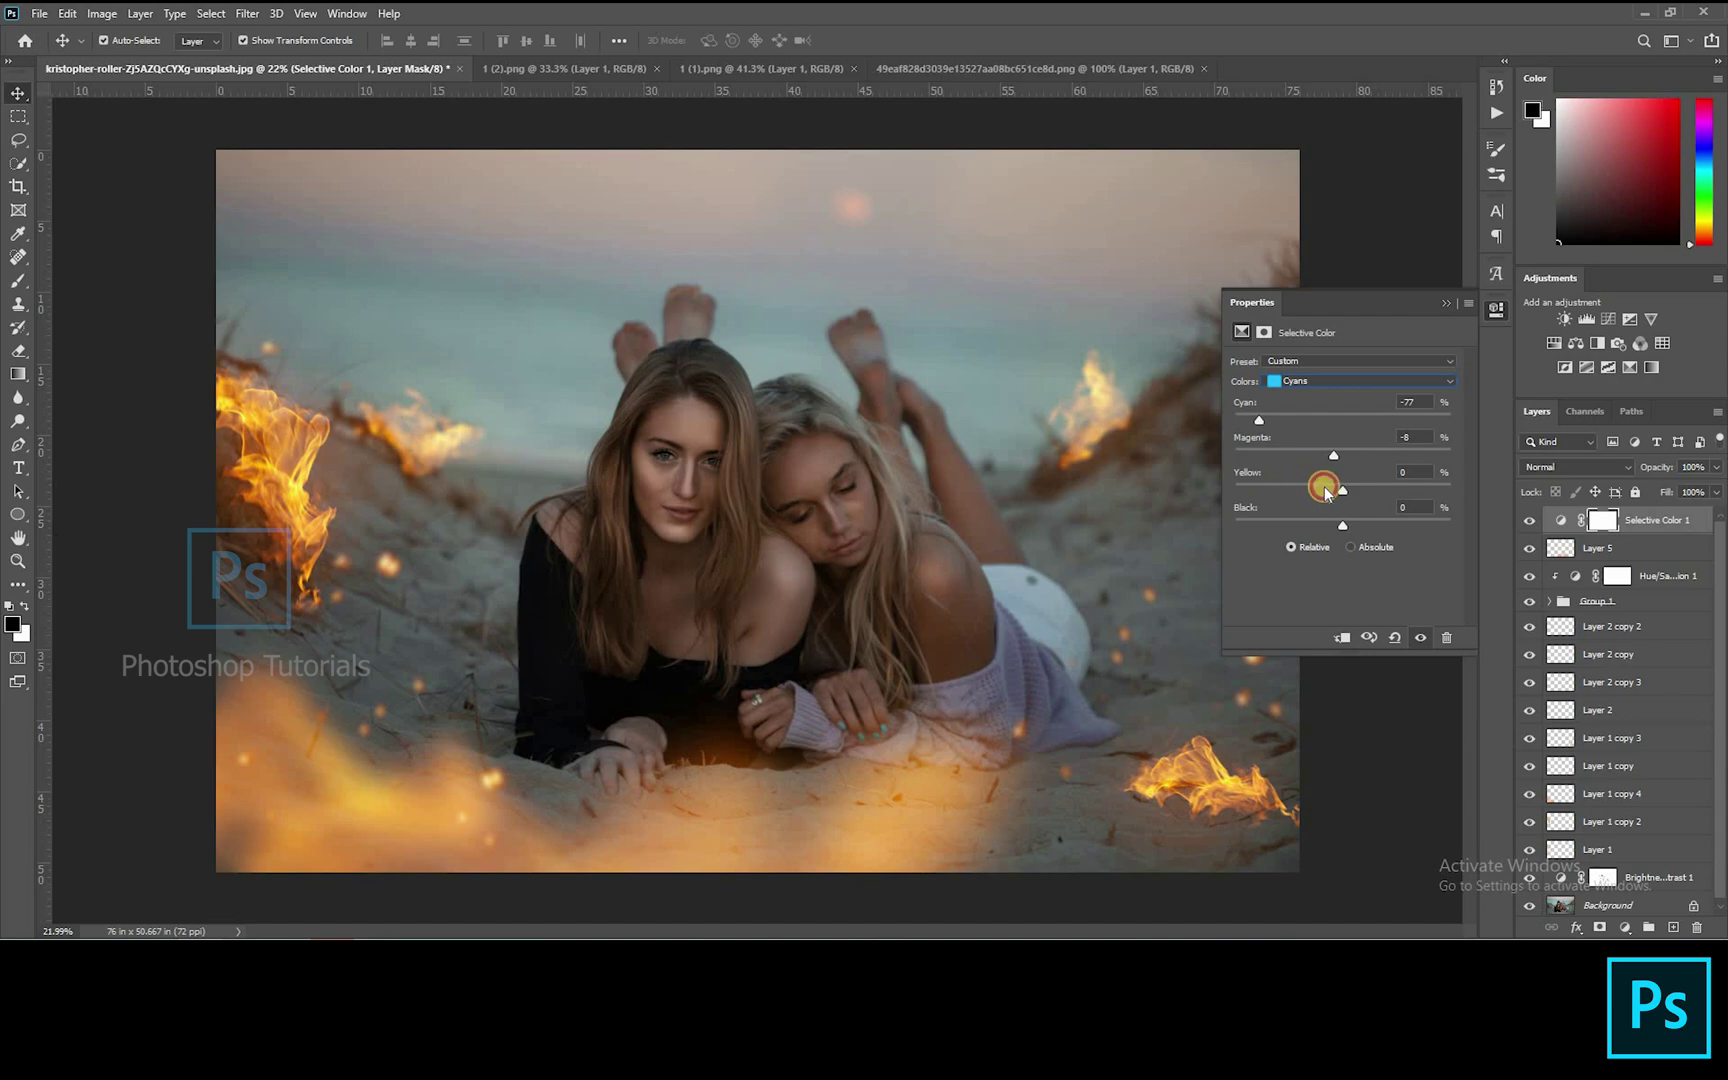
pyautogui.moveTo(1275, 493); pyautogui.dragTo(1292, 489)
# For the Blacks in the Selective Color adjustment, set Cyan -10%, Magenta +1%, Yellow -5% and Black -1%, and close its settings
pyautogui.click(1323, 381)
pyautogui.click(1312, 512)
pyautogui.moveTo(1342, 421); pyautogui.dragTo(1321, 423)
pyautogui.click(1328, 421)
pyautogui.click(1331, 454)
pyautogui.click(1339, 454)
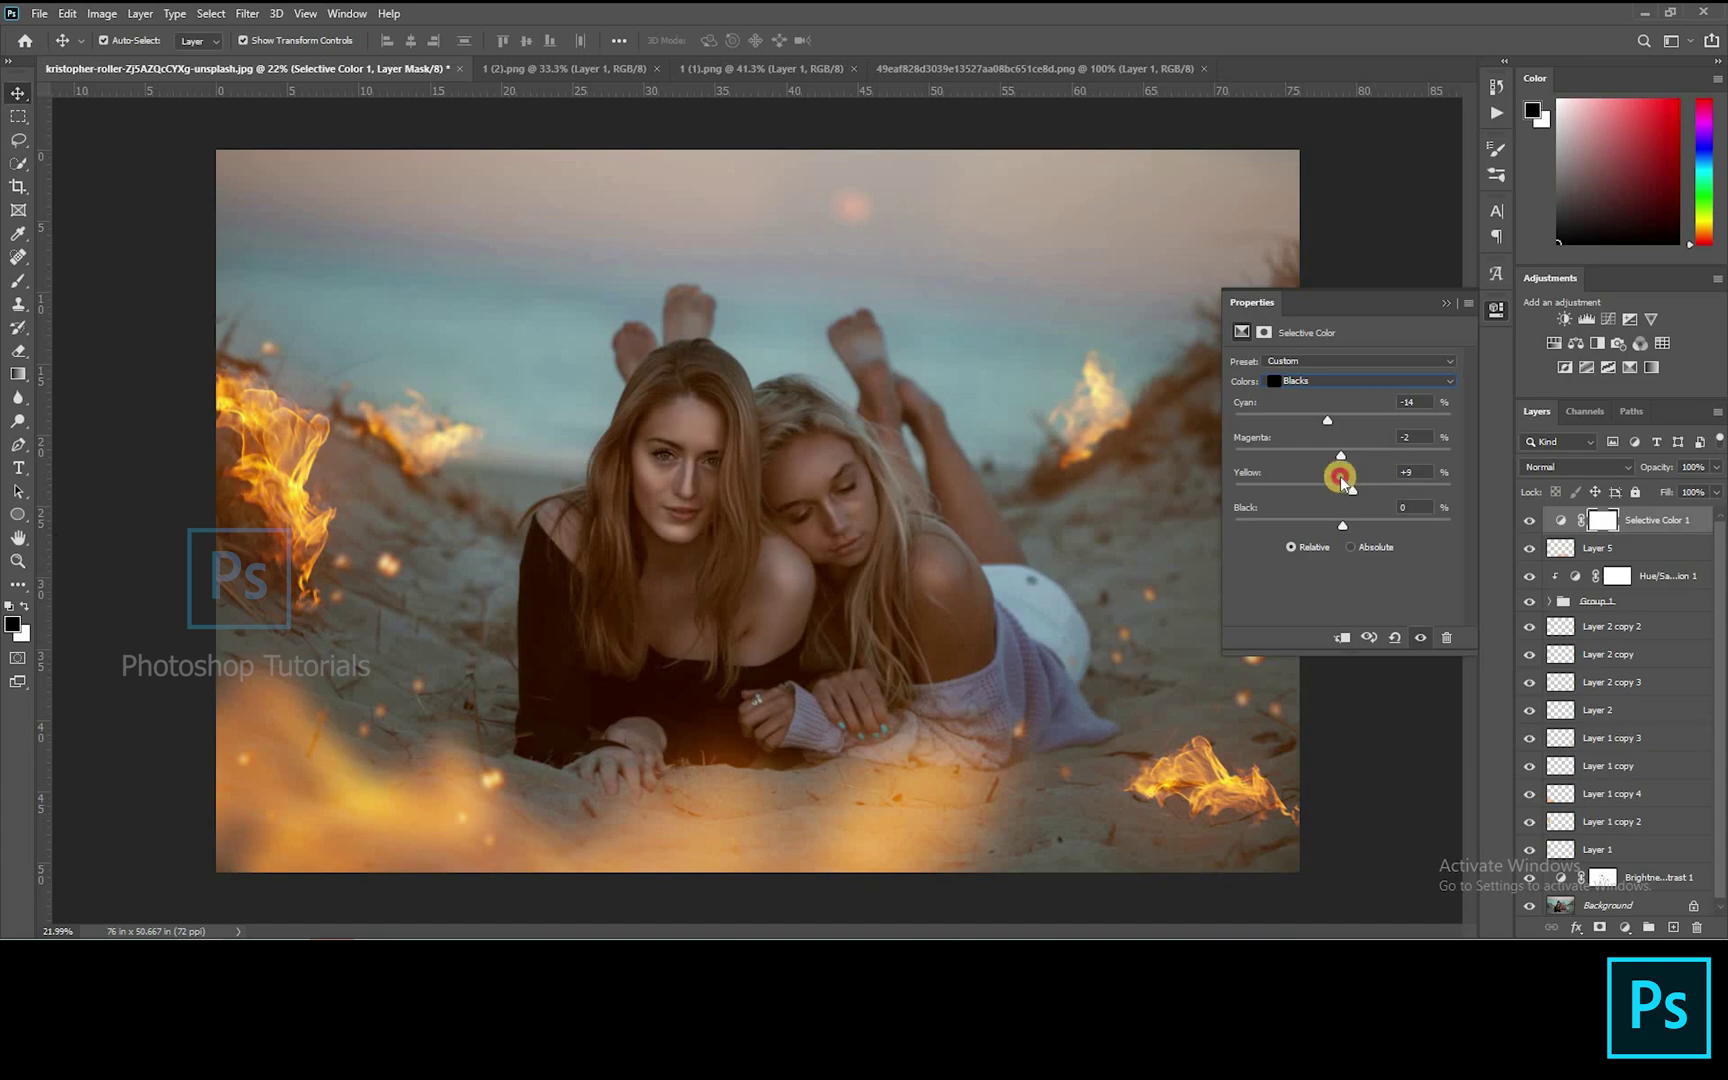
pyautogui.moveTo(1333, 424); pyautogui.dragTo(1347, 453)
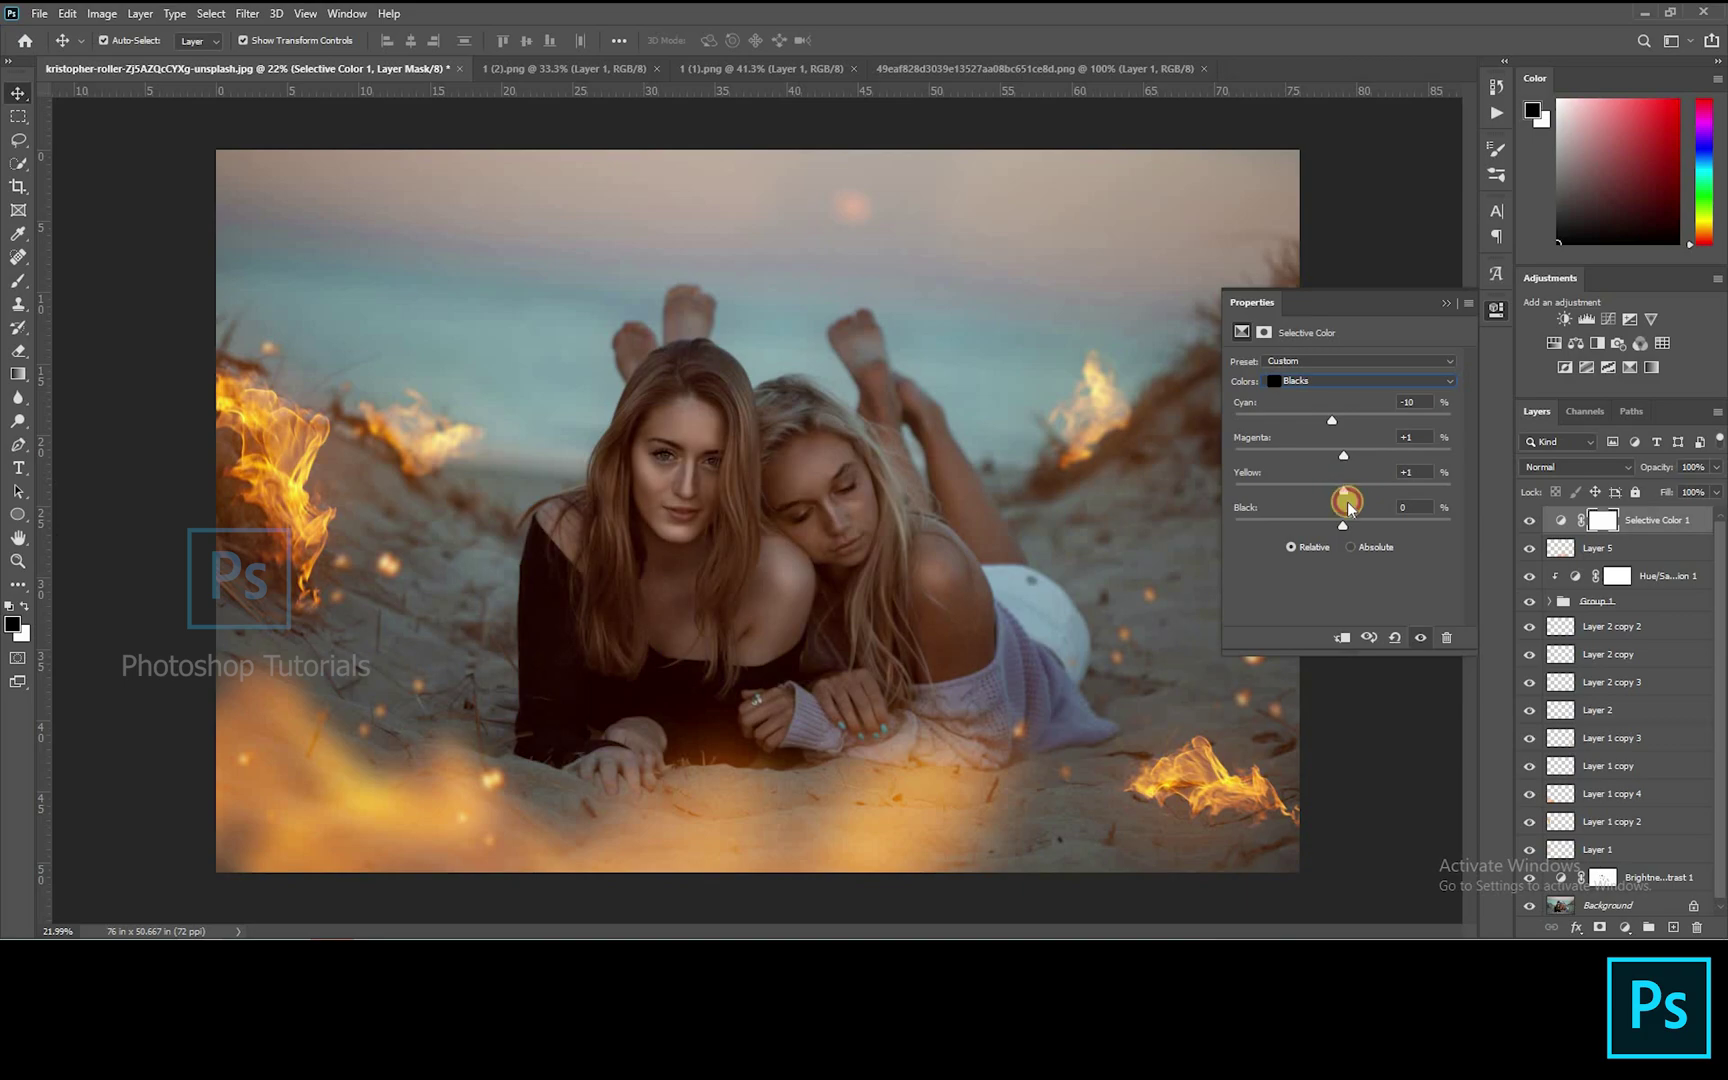
pyautogui.moveTo(1353, 524); pyautogui.dragTo(1354, 524)
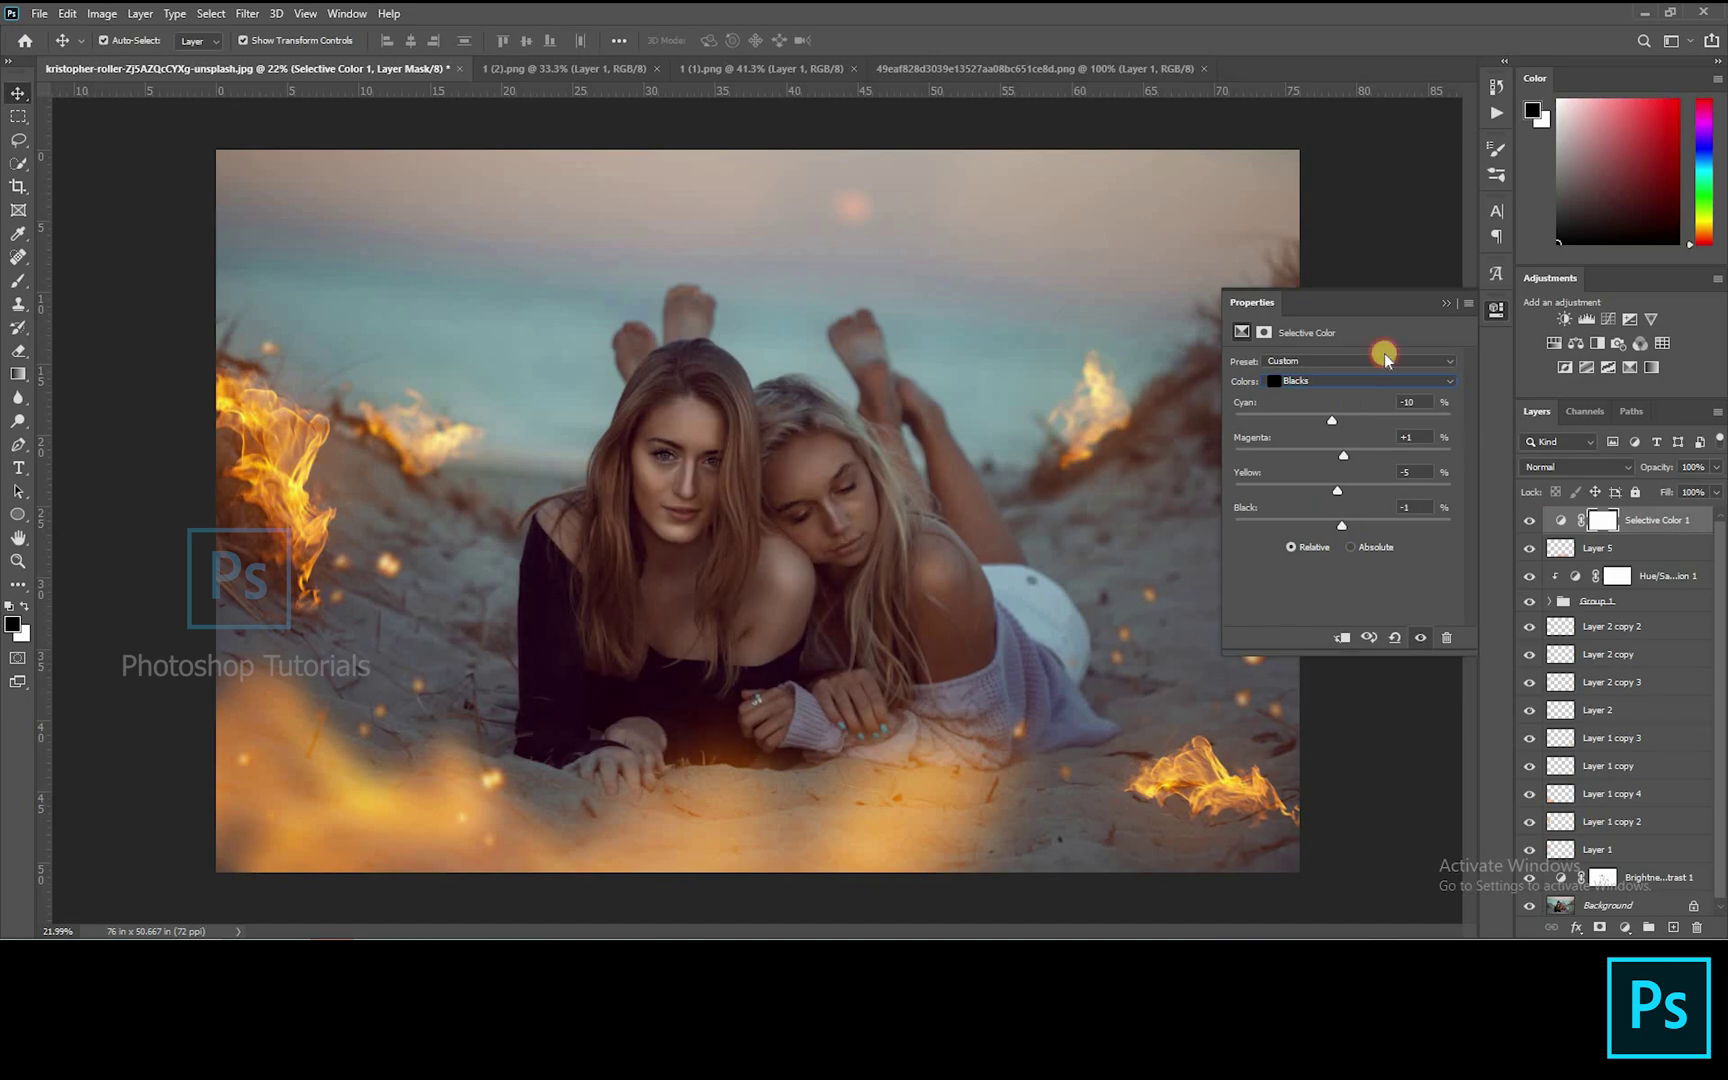
pyautogui.click(1445, 302)
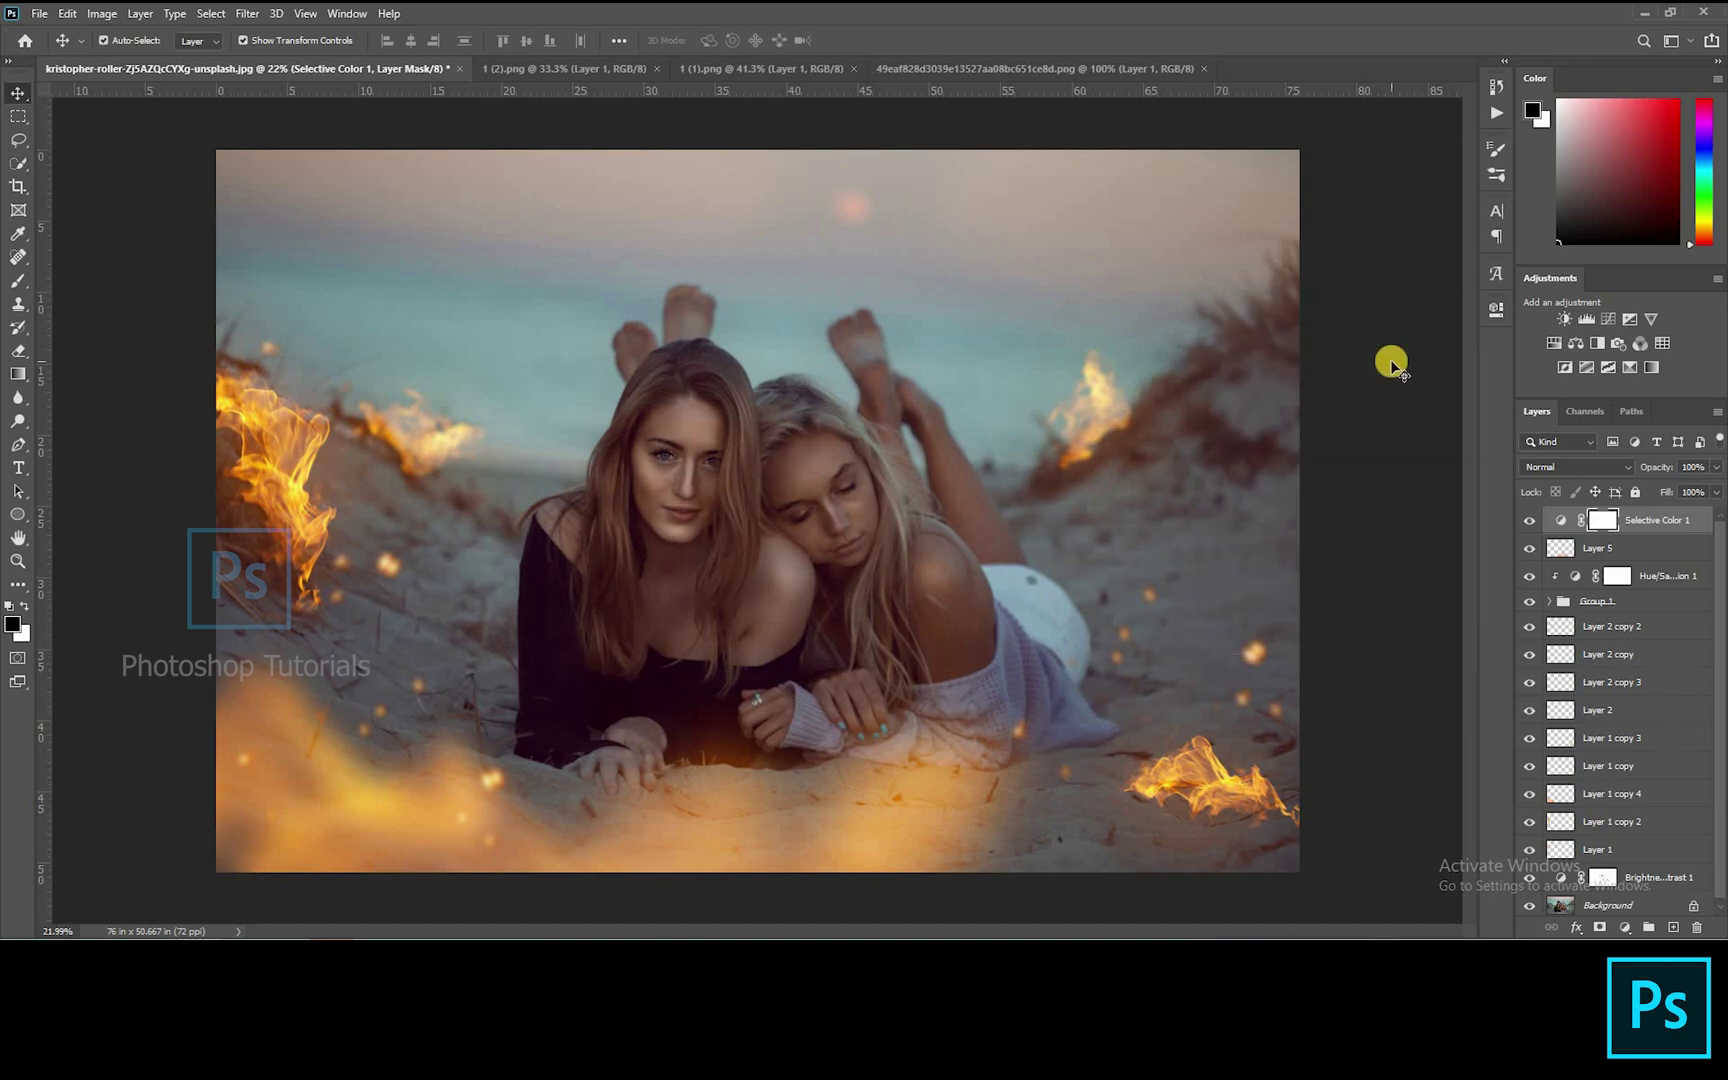
pyautogui.scroll(-1, 1357, 590)
pyautogui.scroll(-1, 1606, 816)
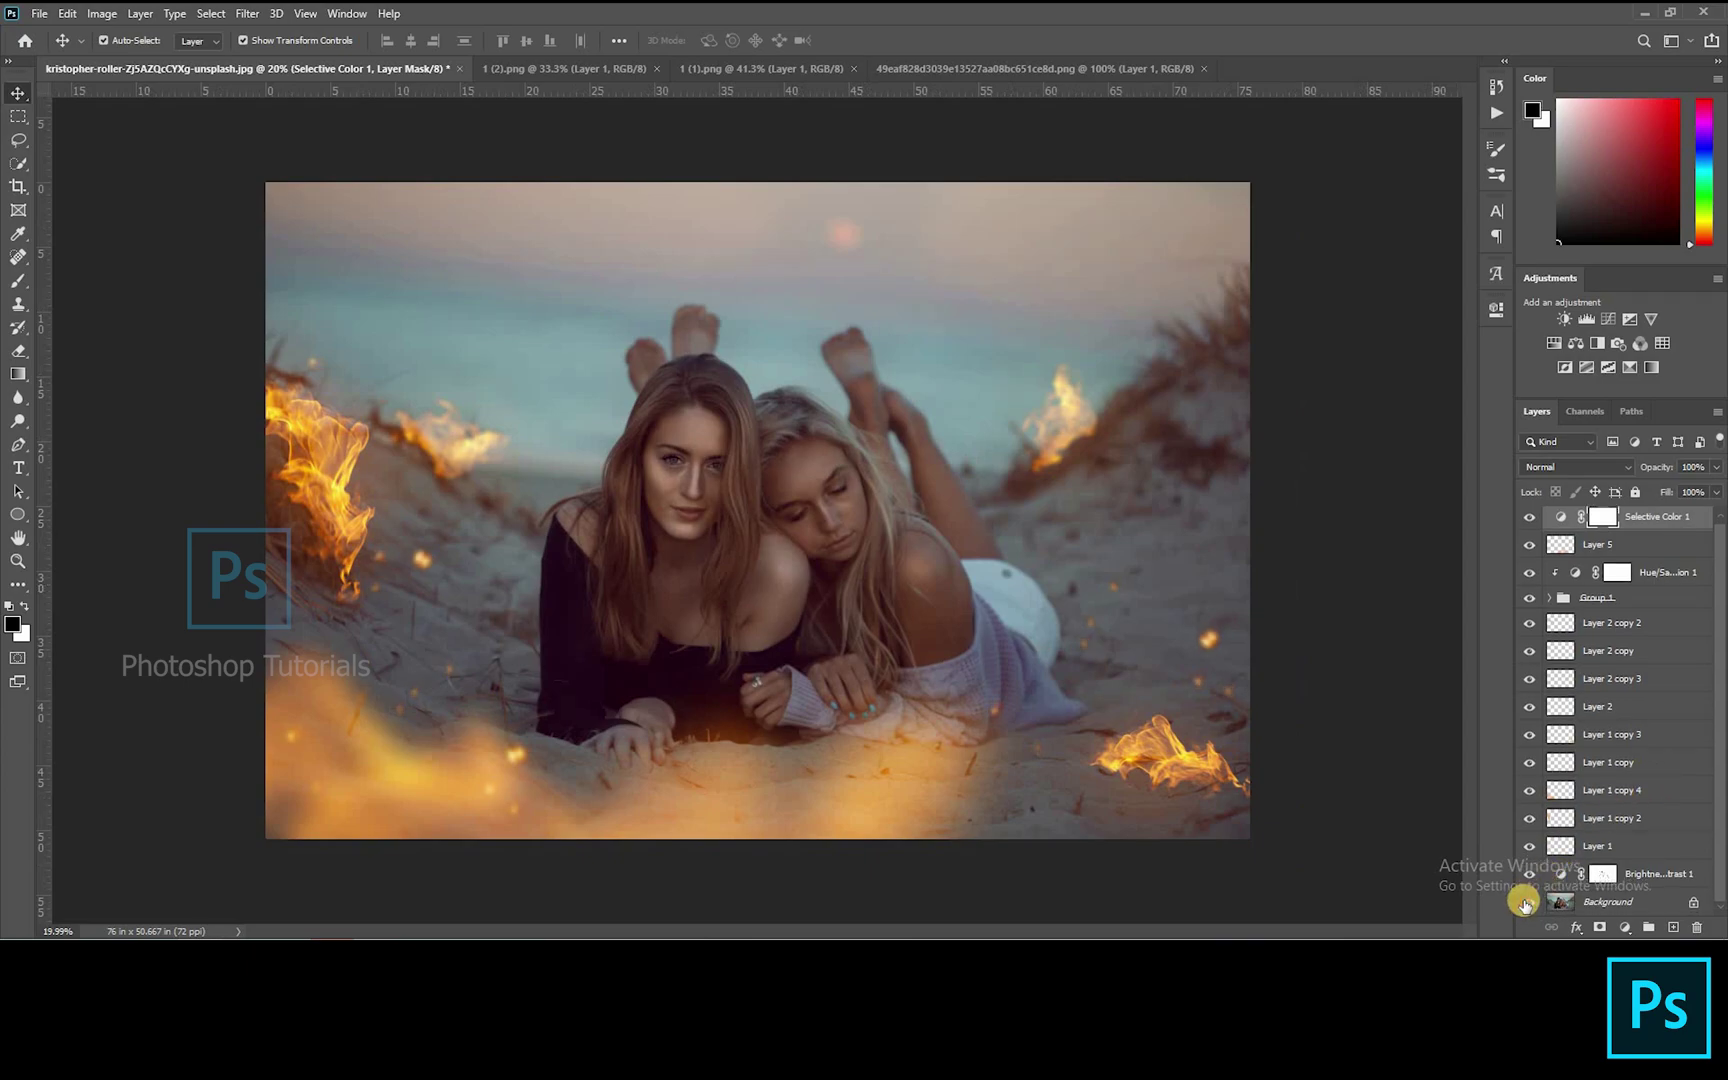
# Add a Levels adjustment above the Brightness/Contrast layer, set its midtones to 0.75, and invert its mask to black
pyautogui.click(1647, 874)
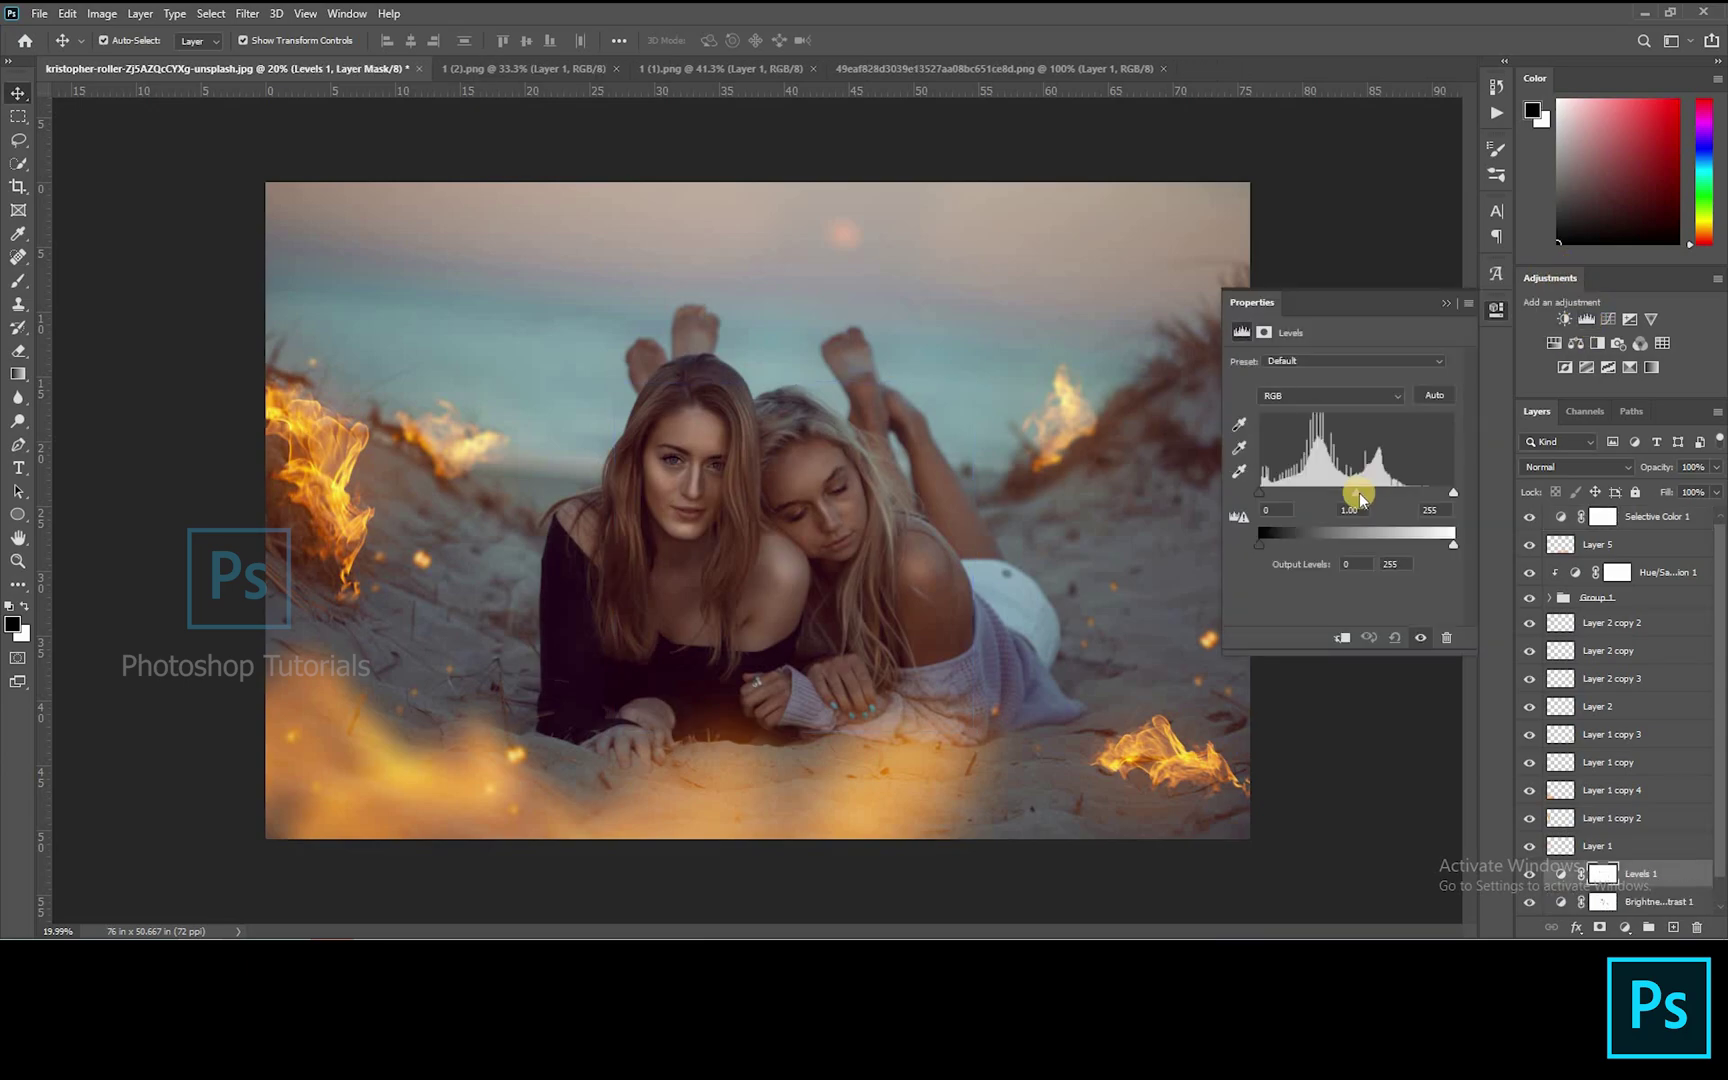
pyautogui.moveTo(1373, 497); pyautogui.dragTo(1375, 493)
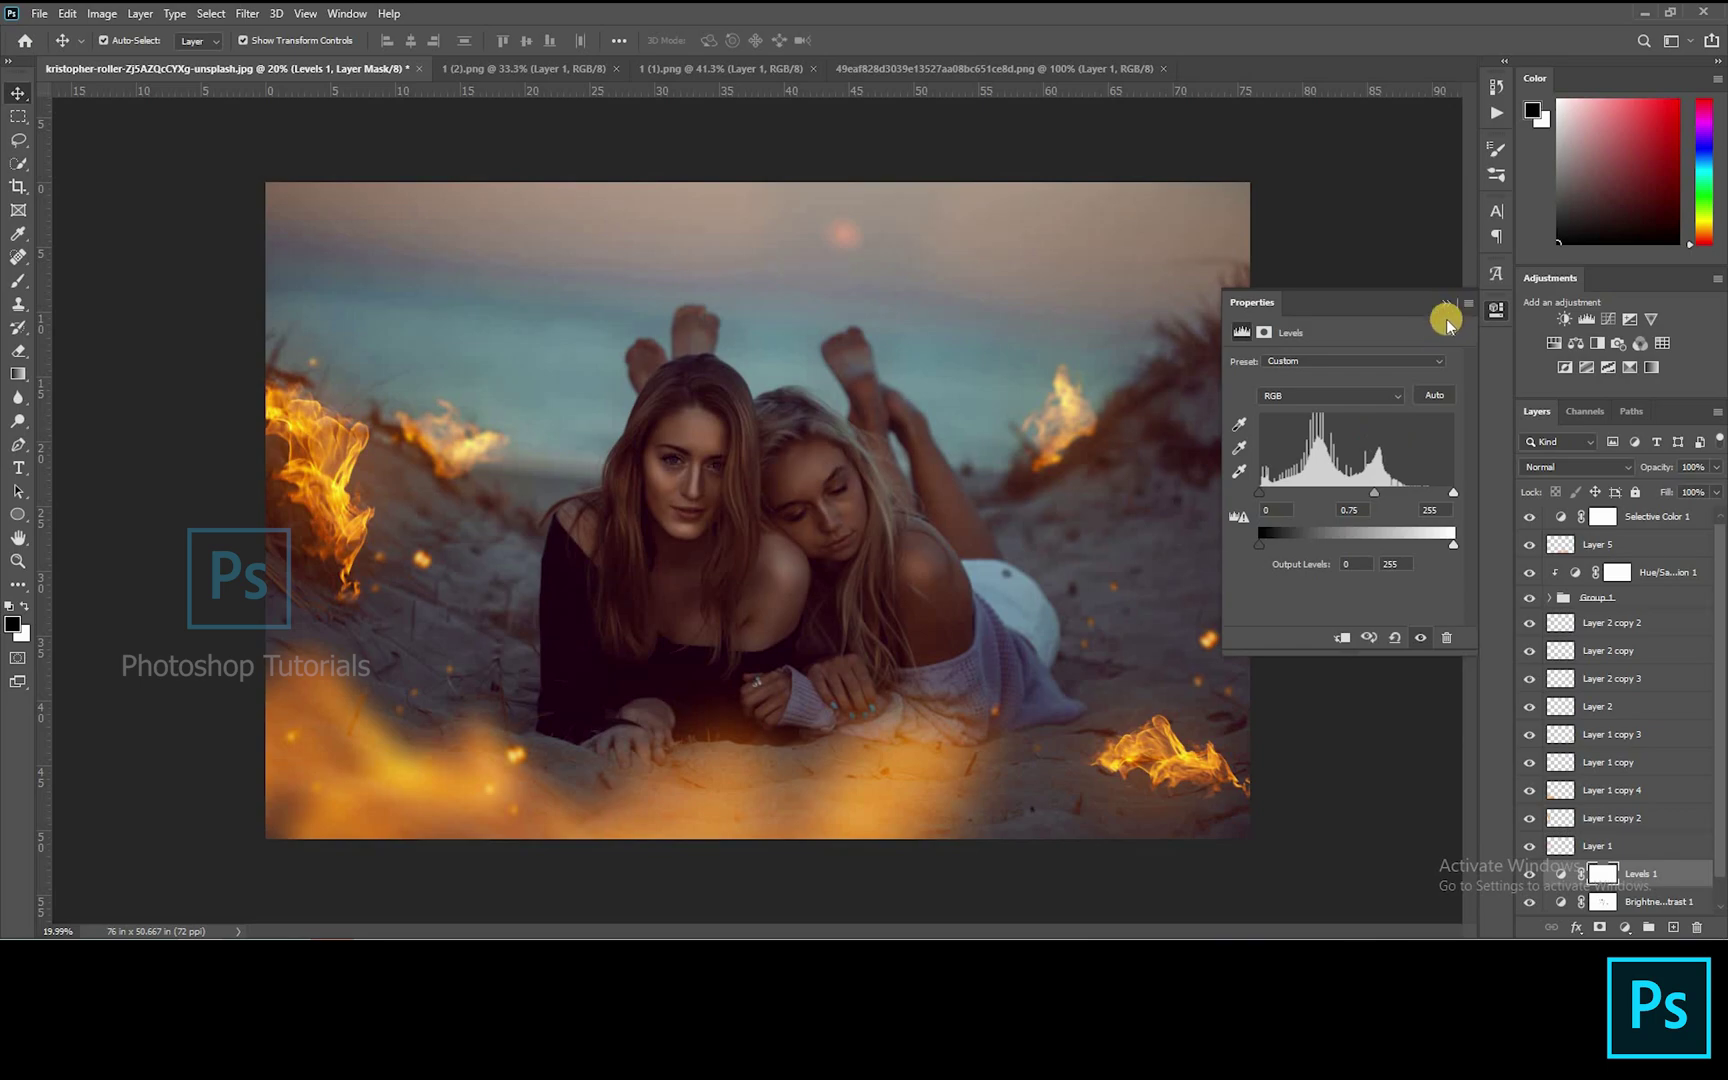
pyautogui.click(1446, 303)
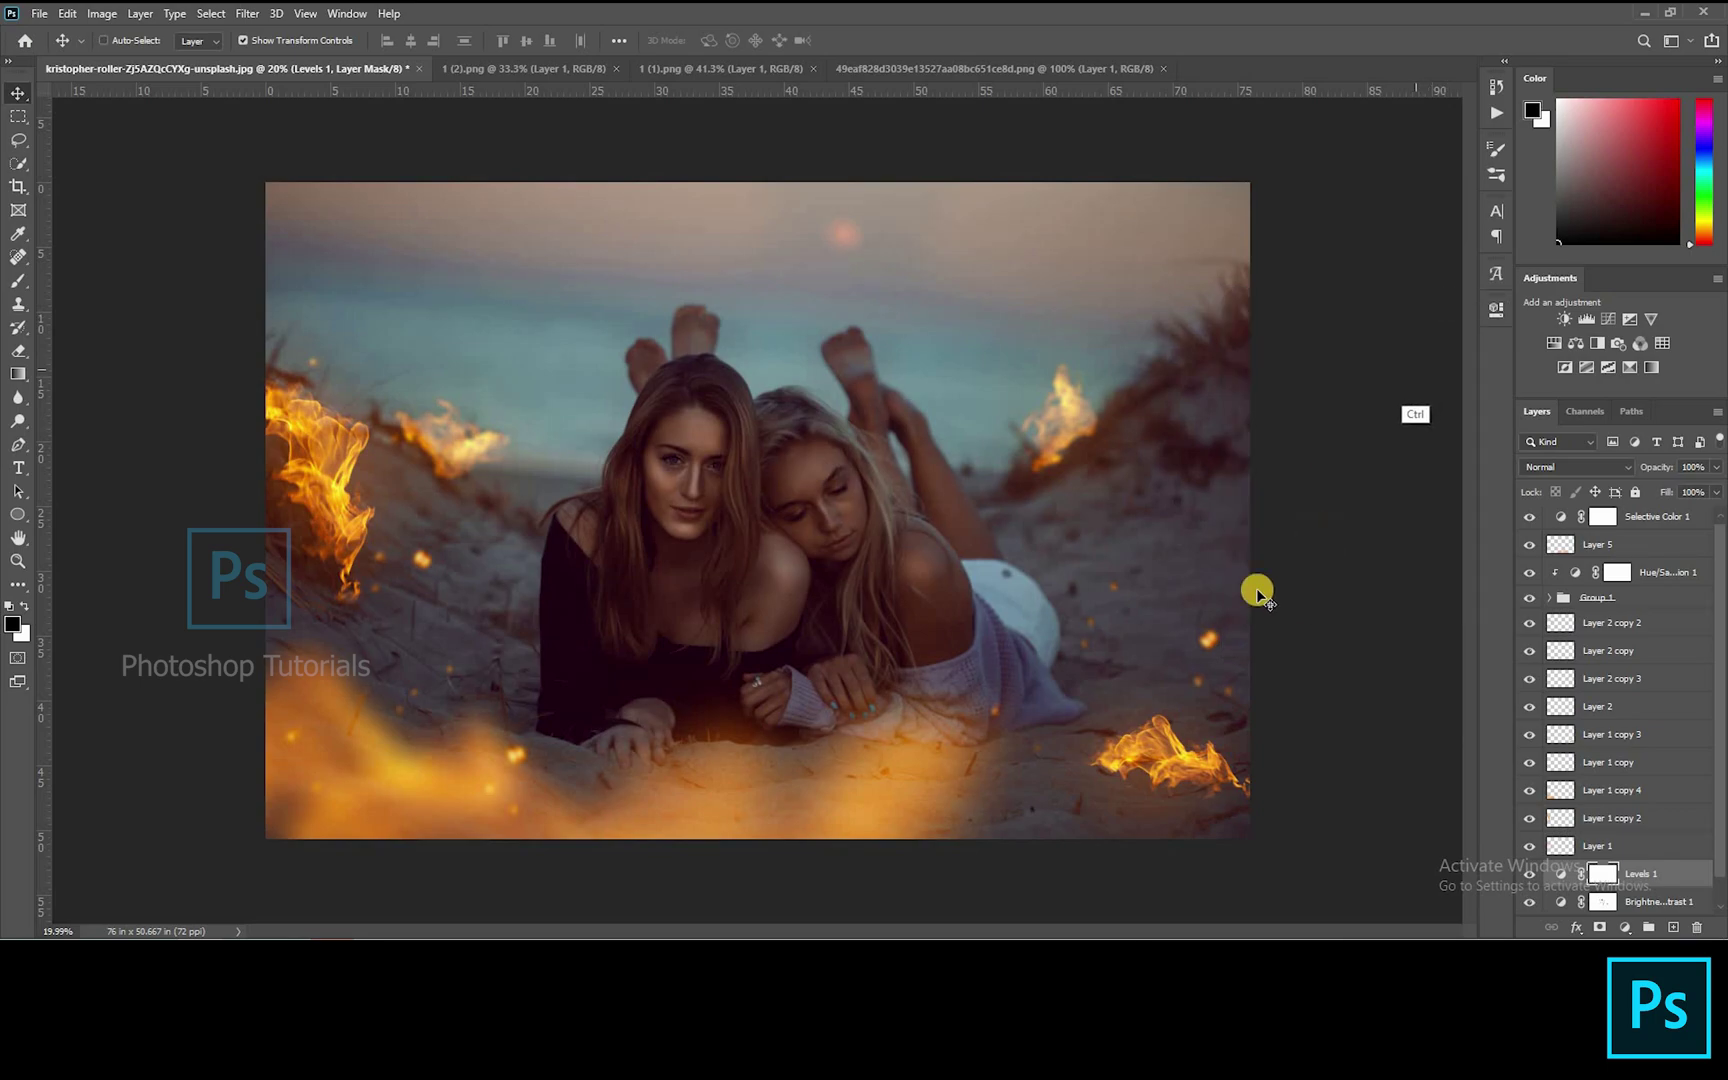
pyautogui.hotkey('ctrl', 'i')
# With a white 1100 px brush at 29% flow, paint the Levels mask over the sand on both sides of the women
pyautogui.press('b')
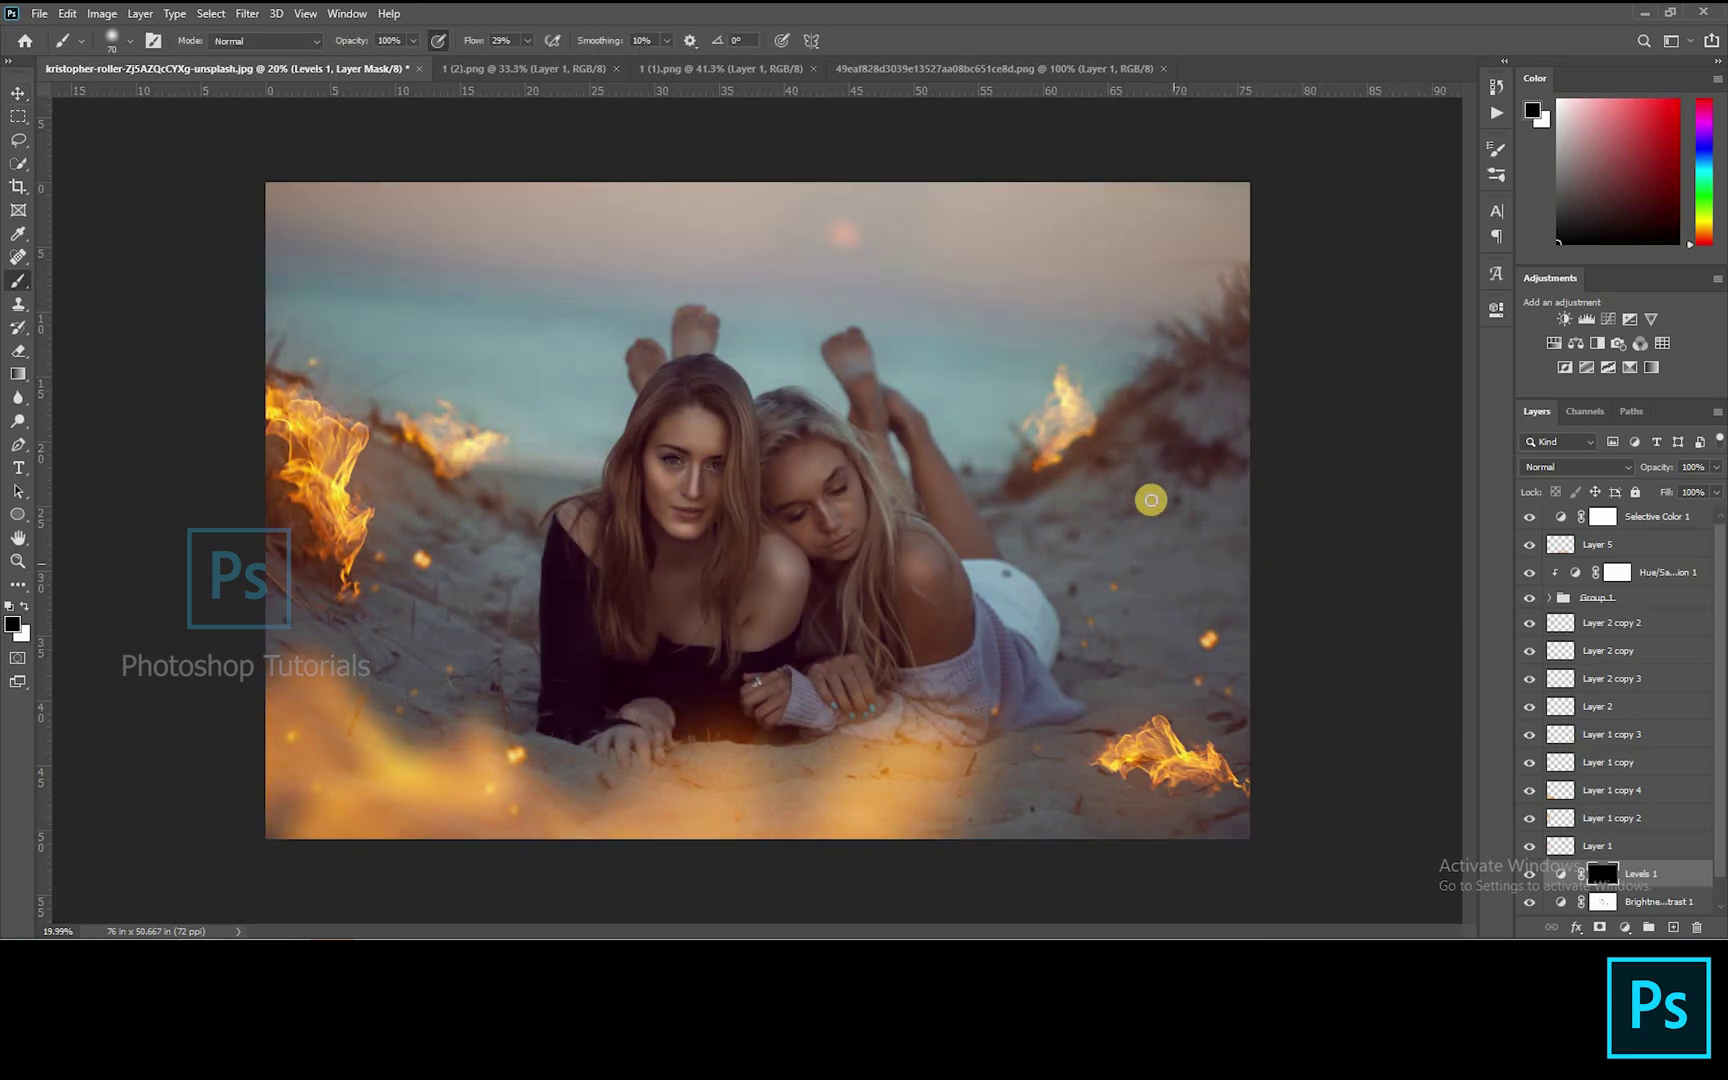
pyautogui.press(']')
pyautogui.press(']')
pyautogui.press(']')
pyautogui.press(']')
pyautogui.press(']')
pyautogui.press(']')
pyautogui.press(']')
pyautogui.press(']')
pyautogui.press(']')
pyautogui.press(']')
pyautogui.press(']')
pyautogui.press(']')
pyautogui.press(']')
pyautogui.press(']')
pyautogui.press(']')
pyautogui.press(']')
pyautogui.press(']')
pyautogui.click(1083, 536)
pyautogui.press('x')
pyautogui.moveTo(1176, 471)
pyautogui.mouseDown()
pyautogui.moveTo(1018, 536)
pyautogui.moveTo(1060, 690)
pyautogui.moveTo(1180, 685)
pyautogui.moveTo(1261, 582)
pyautogui.mouseUp()
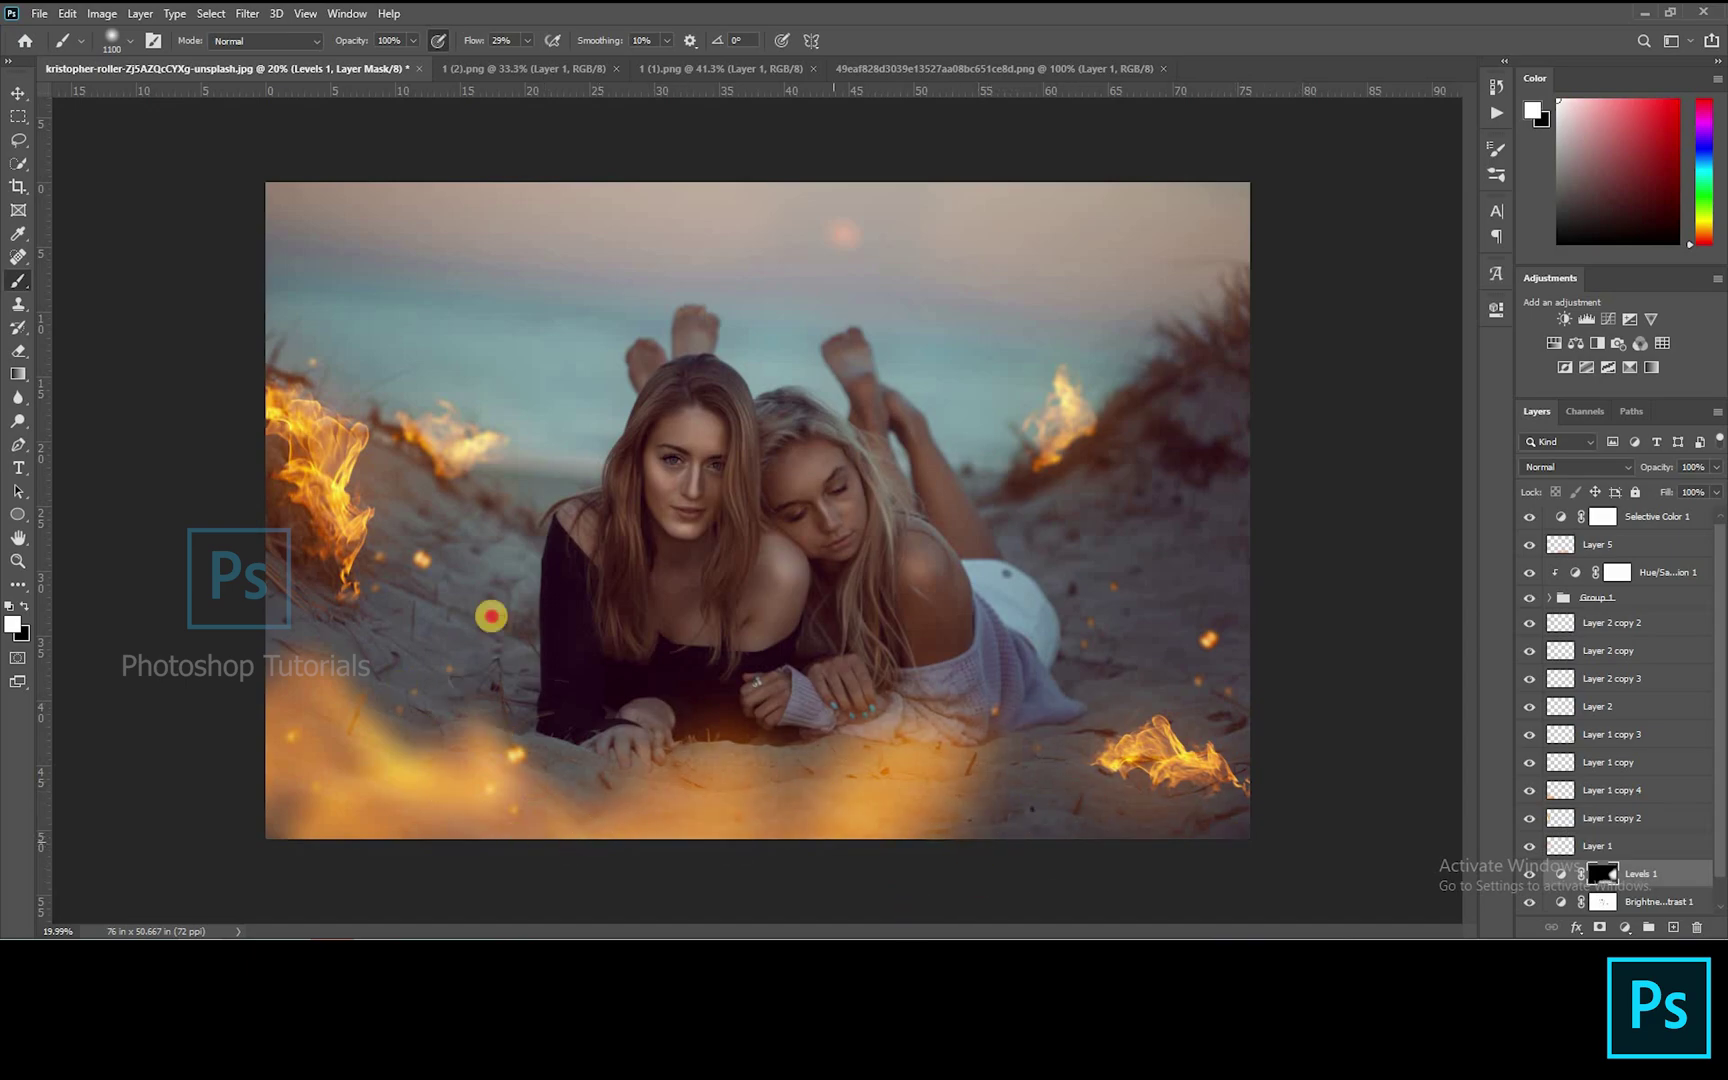
pyautogui.moveTo(507, 650)
pyautogui.mouseDown()
pyautogui.moveTo(469, 672)
pyautogui.moveTo(457, 648)
pyautogui.moveTo(518, 676)
pyautogui.moveTo(528, 753)
pyautogui.moveTo(301, 688)
pyautogui.mouseUp()
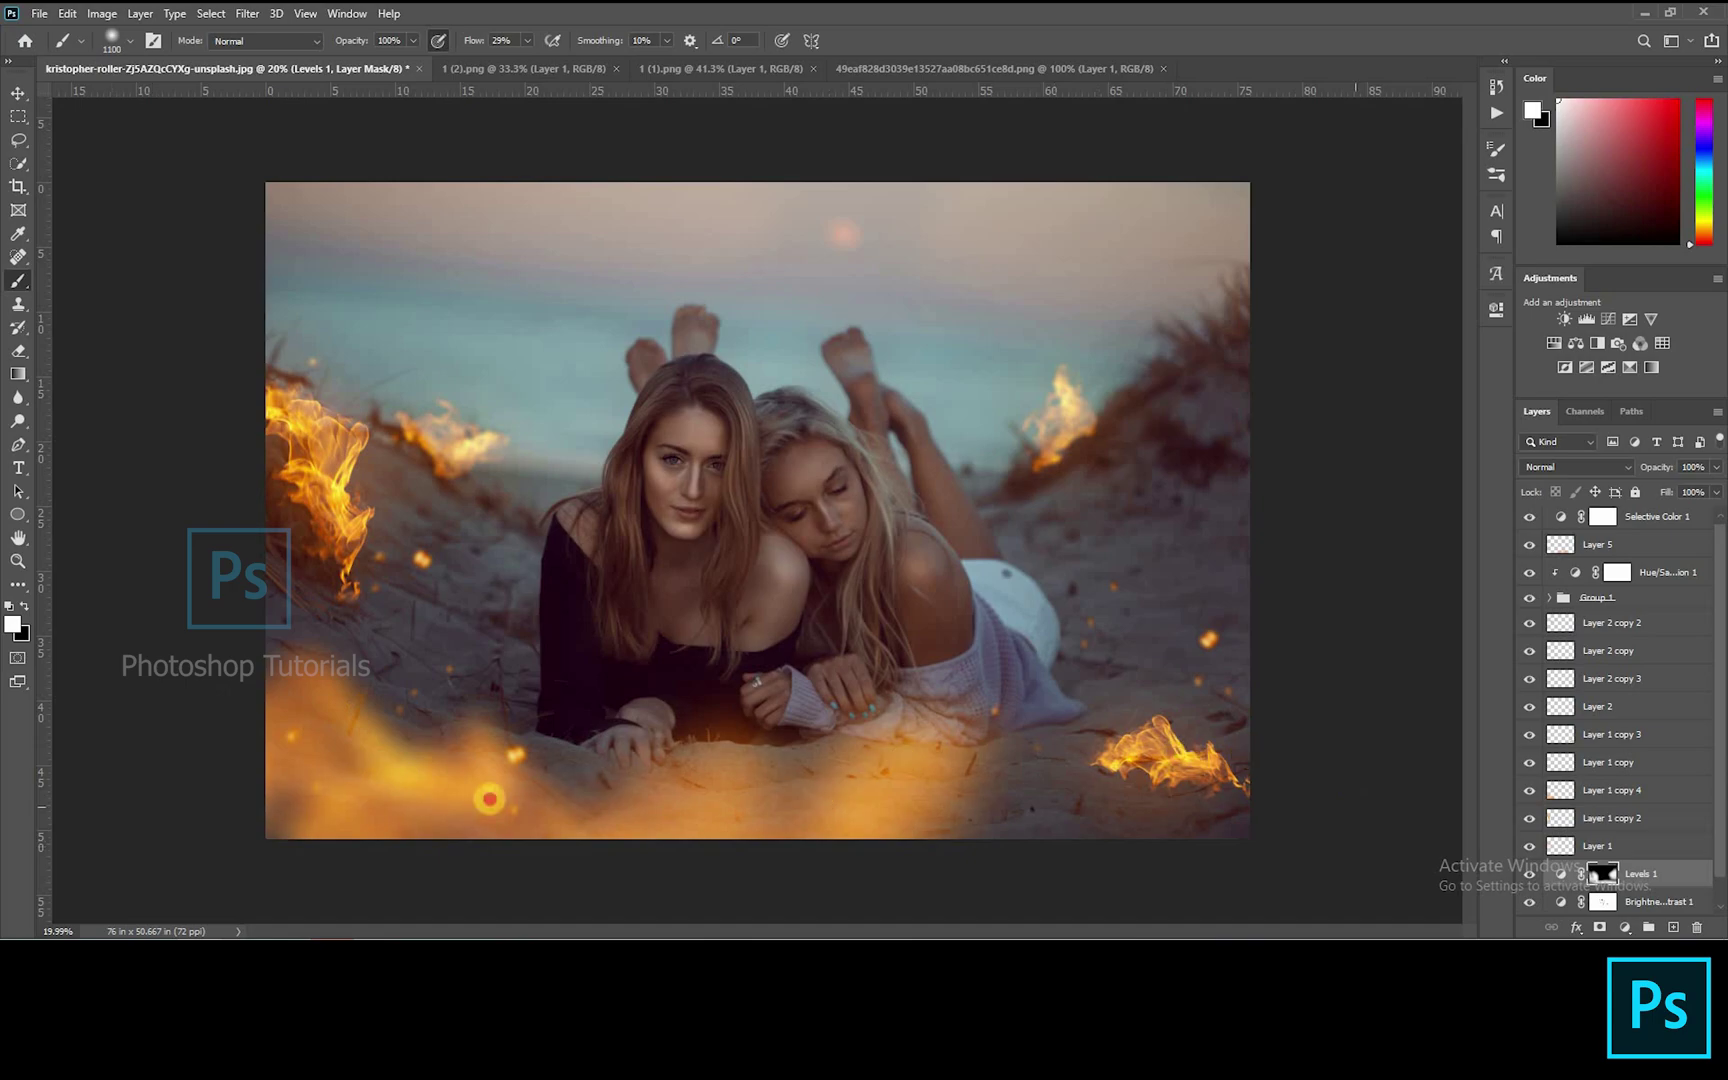
# Paint white on the Levels mask across the sky, the sea and the upper dunes to darken the background
pyautogui.click(1058, 484)
pyautogui.moveTo(1265, 222)
pyautogui.mouseDown()
pyautogui.moveTo(112, 232)
pyautogui.moveTo(1360, 274)
pyautogui.moveTo(217, 236)
pyautogui.mouseUp()
pyautogui.click(933, 306)
pyautogui.click(792, 257)
pyautogui.moveTo(548, 326); pyautogui.dragTo(242, 278)
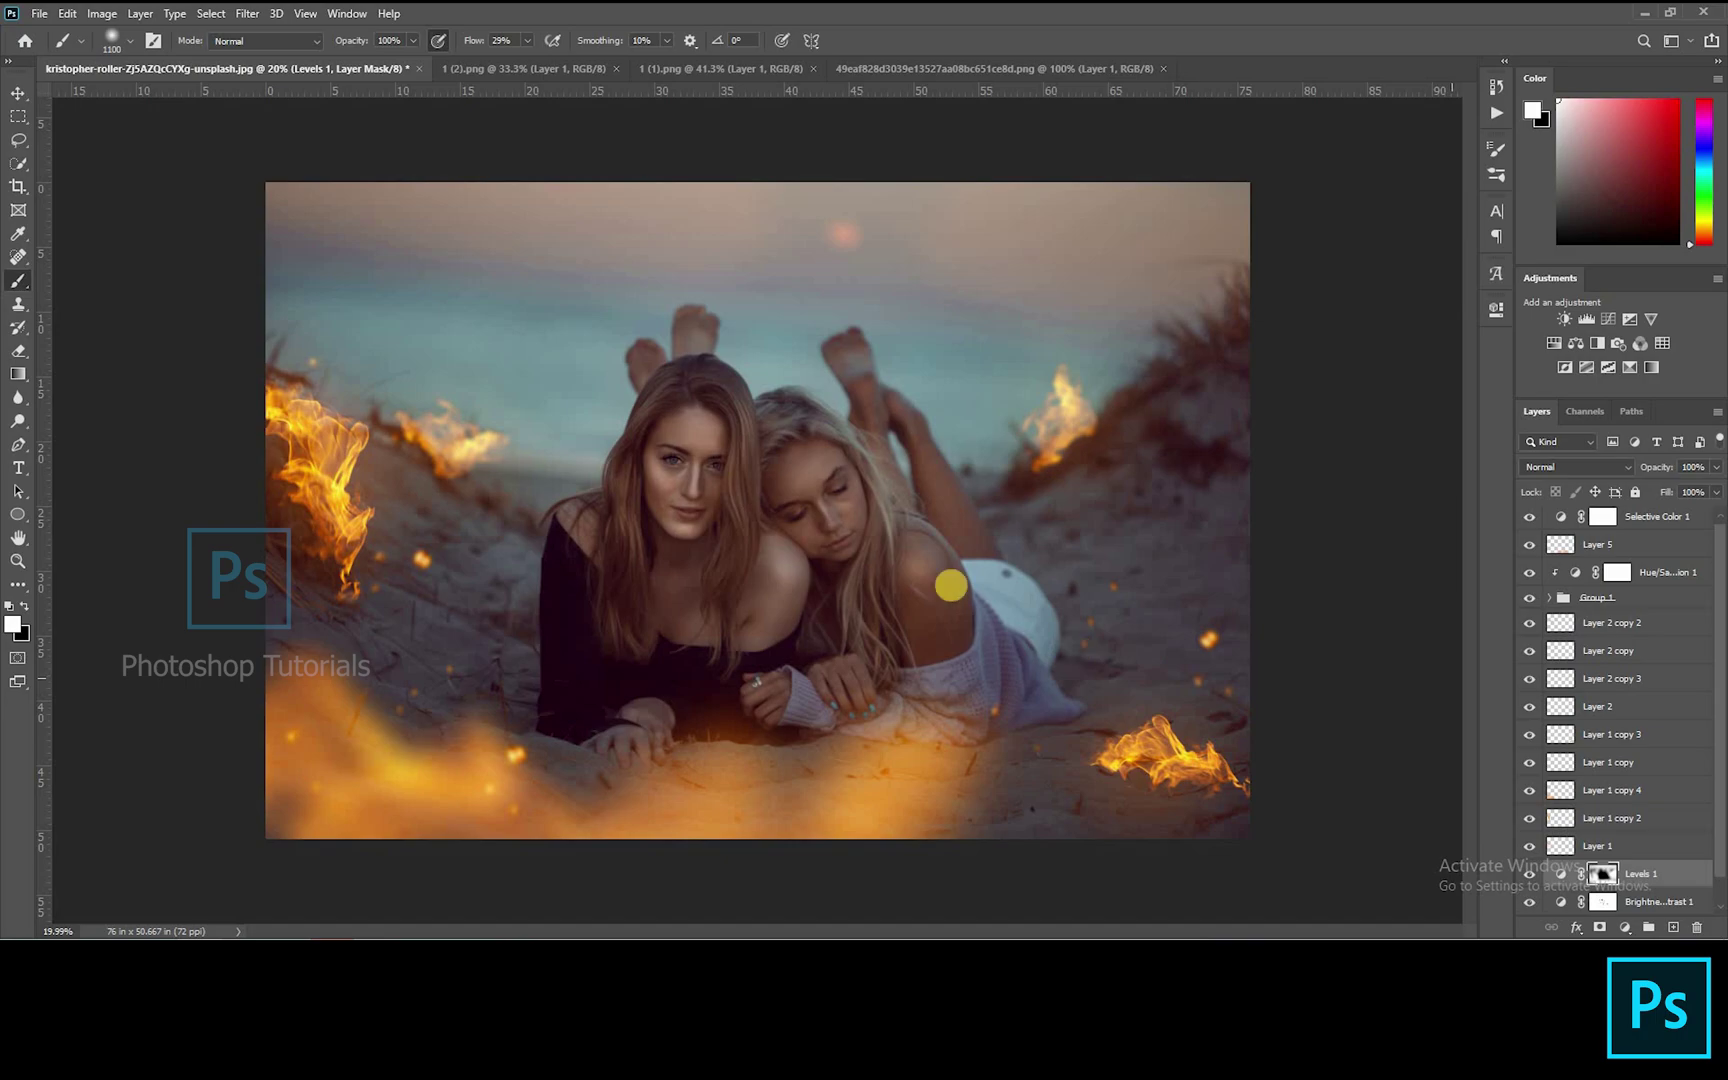
# Shrink the brush to about 50 px and paint shading on the Levels mask over the face of the woman in black
pyautogui.press('[')
pyautogui.moveTo(781, 384)
pyautogui.mouseDown()
pyautogui.moveTo(778, 420)
pyautogui.moveTo(779, 388)
pyautogui.mouseUp()
pyautogui.press('[')
pyautogui.press('[')
pyautogui.press('[')
pyautogui.press('[')
pyautogui.press('[')
pyautogui.press('[')
pyautogui.press('[')
pyautogui.press('[')
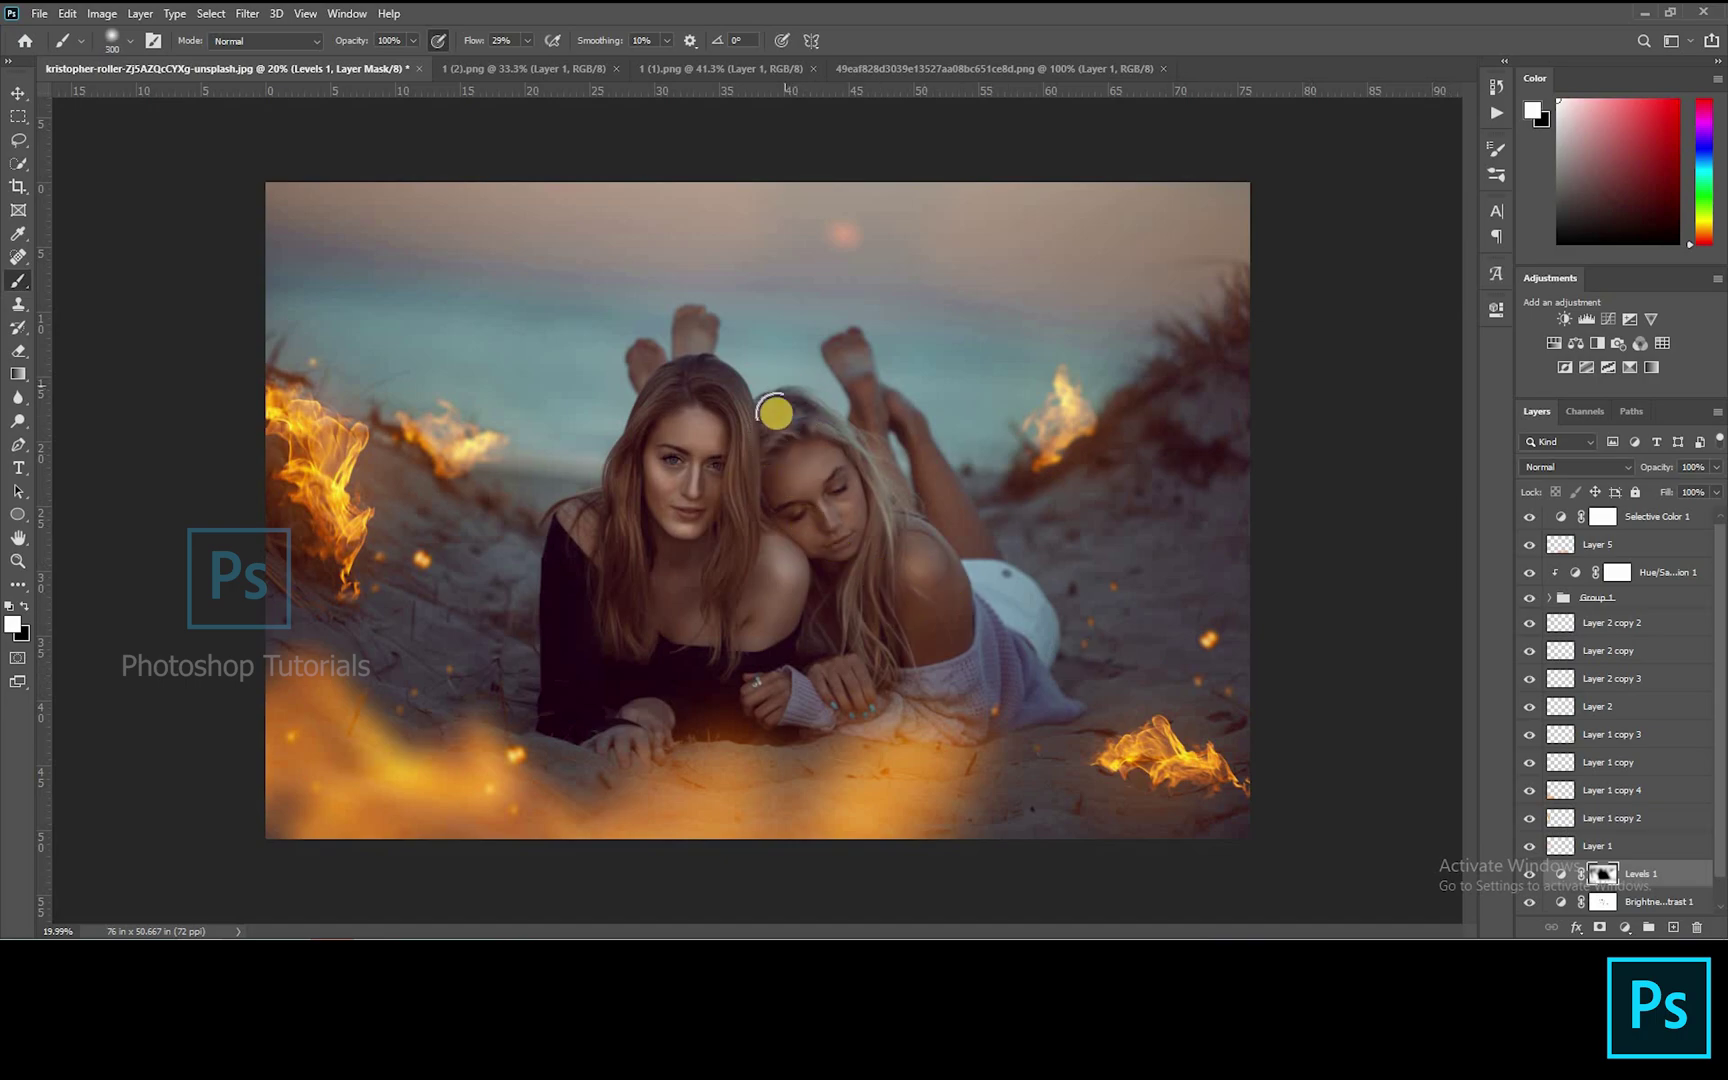
pyautogui.press('[')
pyautogui.press('[')
pyautogui.press('[')
pyautogui.press('[')
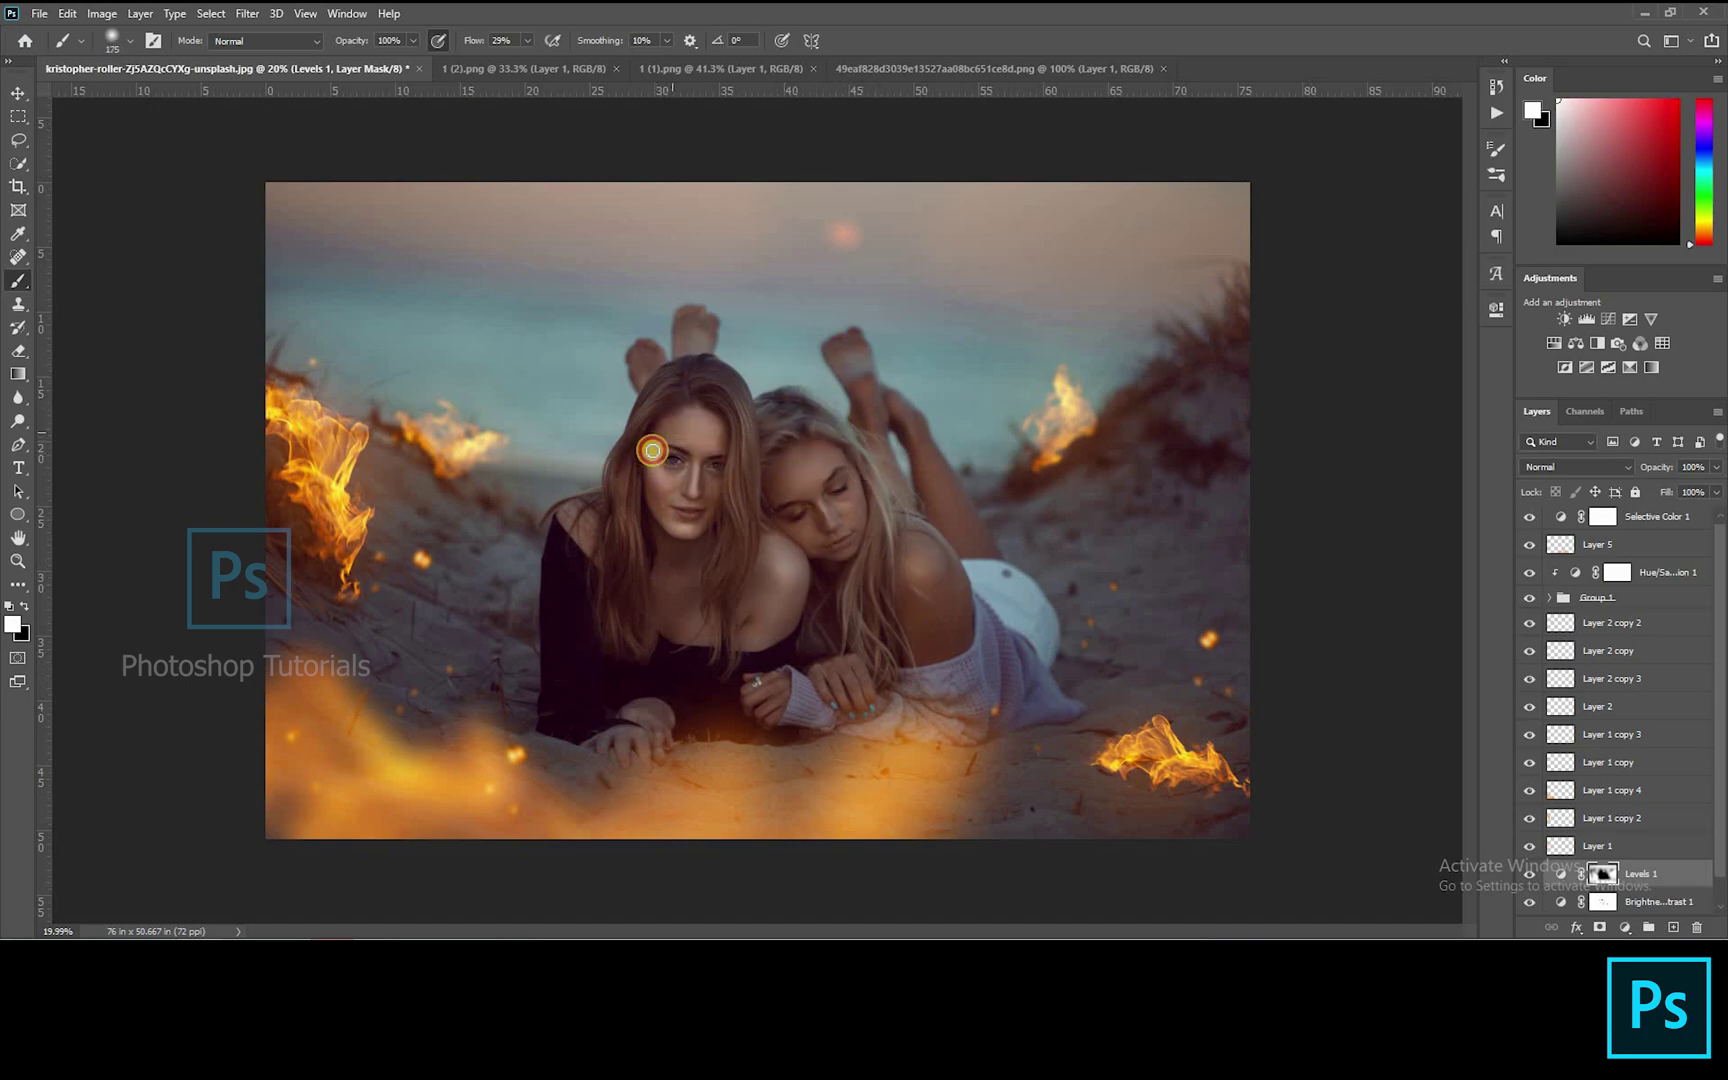
pyautogui.press('[')
pyautogui.click(679, 510)
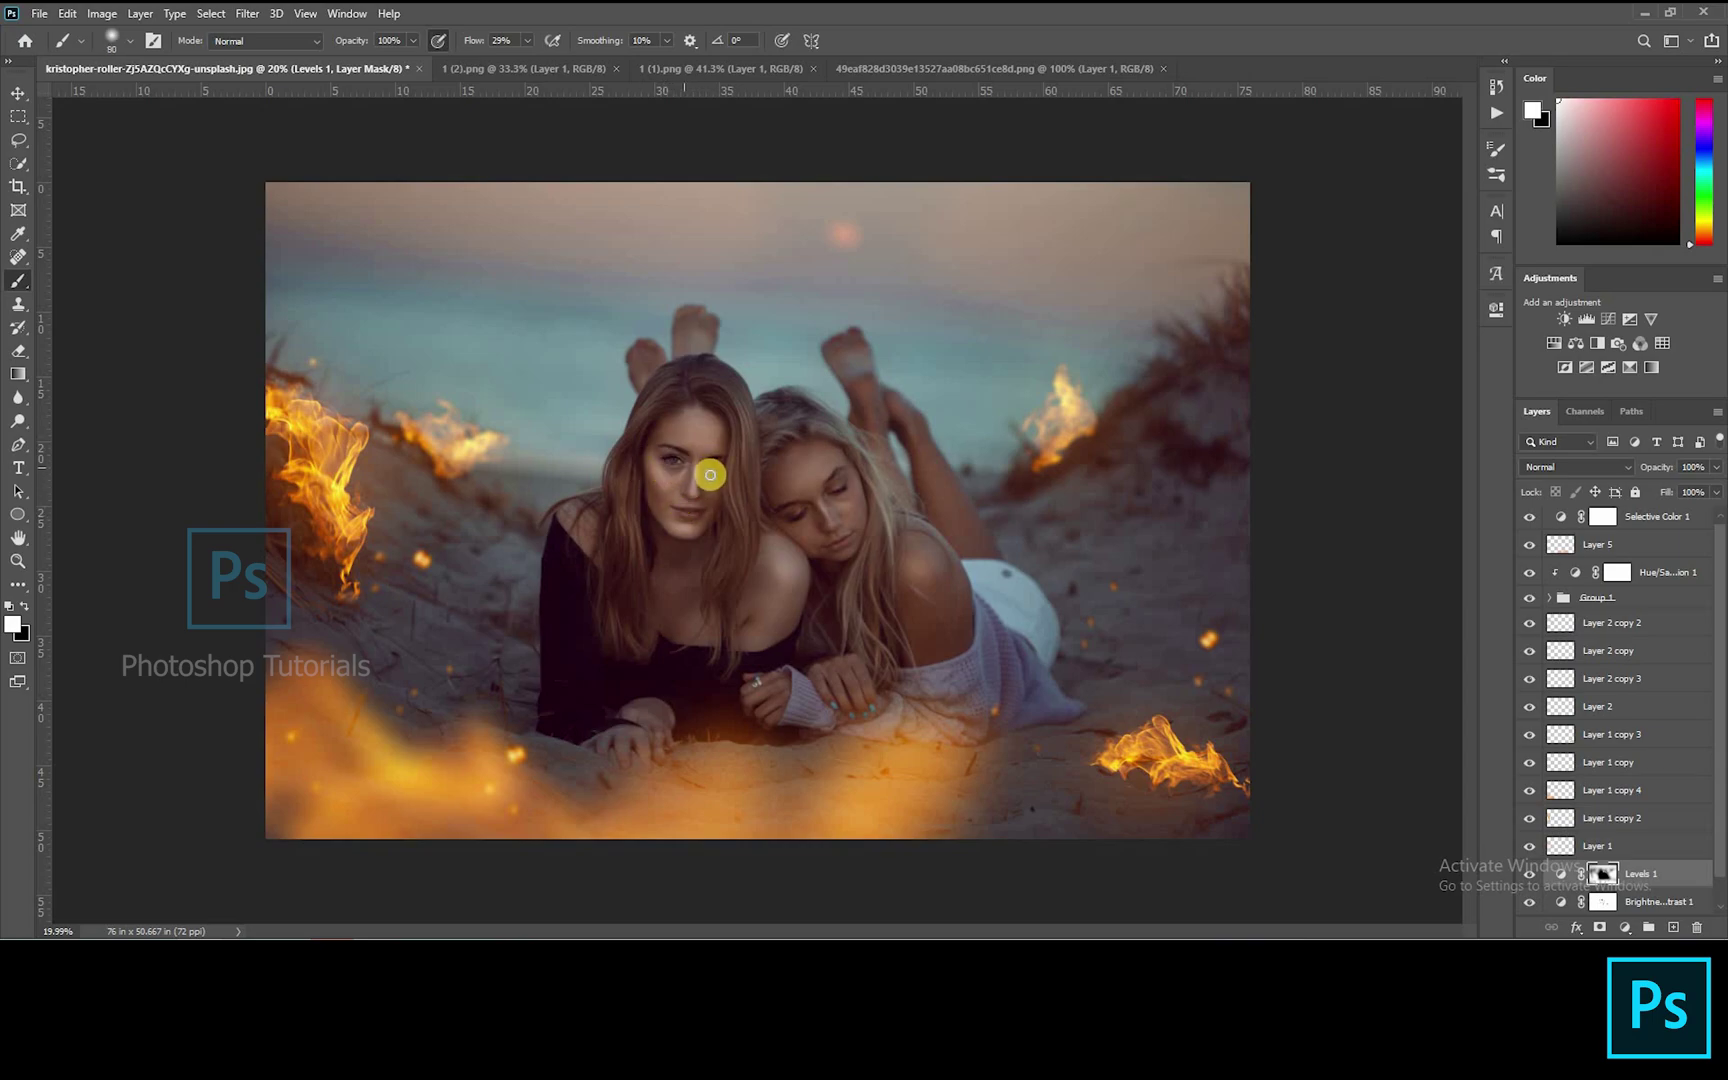
pyautogui.moveTo(687, 464); pyautogui.dragTo(690, 501)
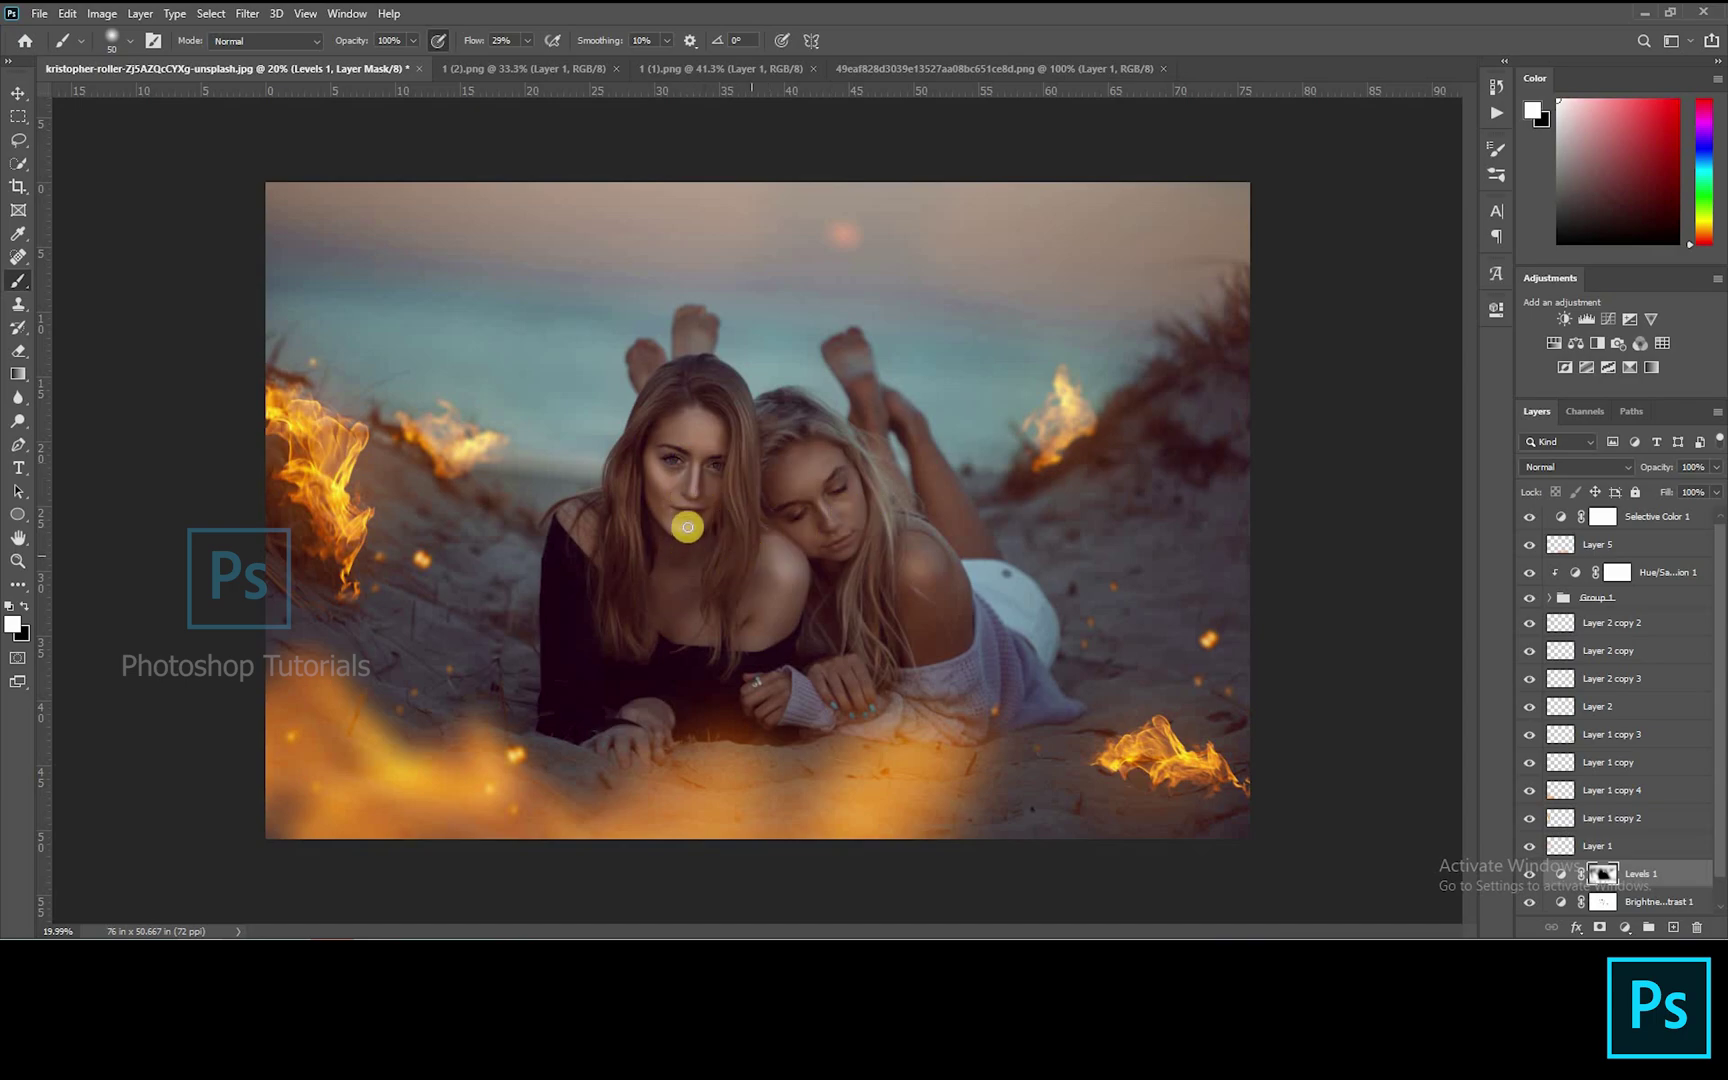
pyautogui.moveTo(671, 528); pyautogui.dragTo(646, 482)
# Resize the brush and paint white on the Levels mask along the hair framing the face of the woman in black
pyautogui.press(']')
pyautogui.press(']')
pyautogui.press(']')
pyautogui.press(']')
pyautogui.press(']')
pyautogui.press(']')
pyautogui.press(']')
pyautogui.press(']')
pyautogui.press(']')
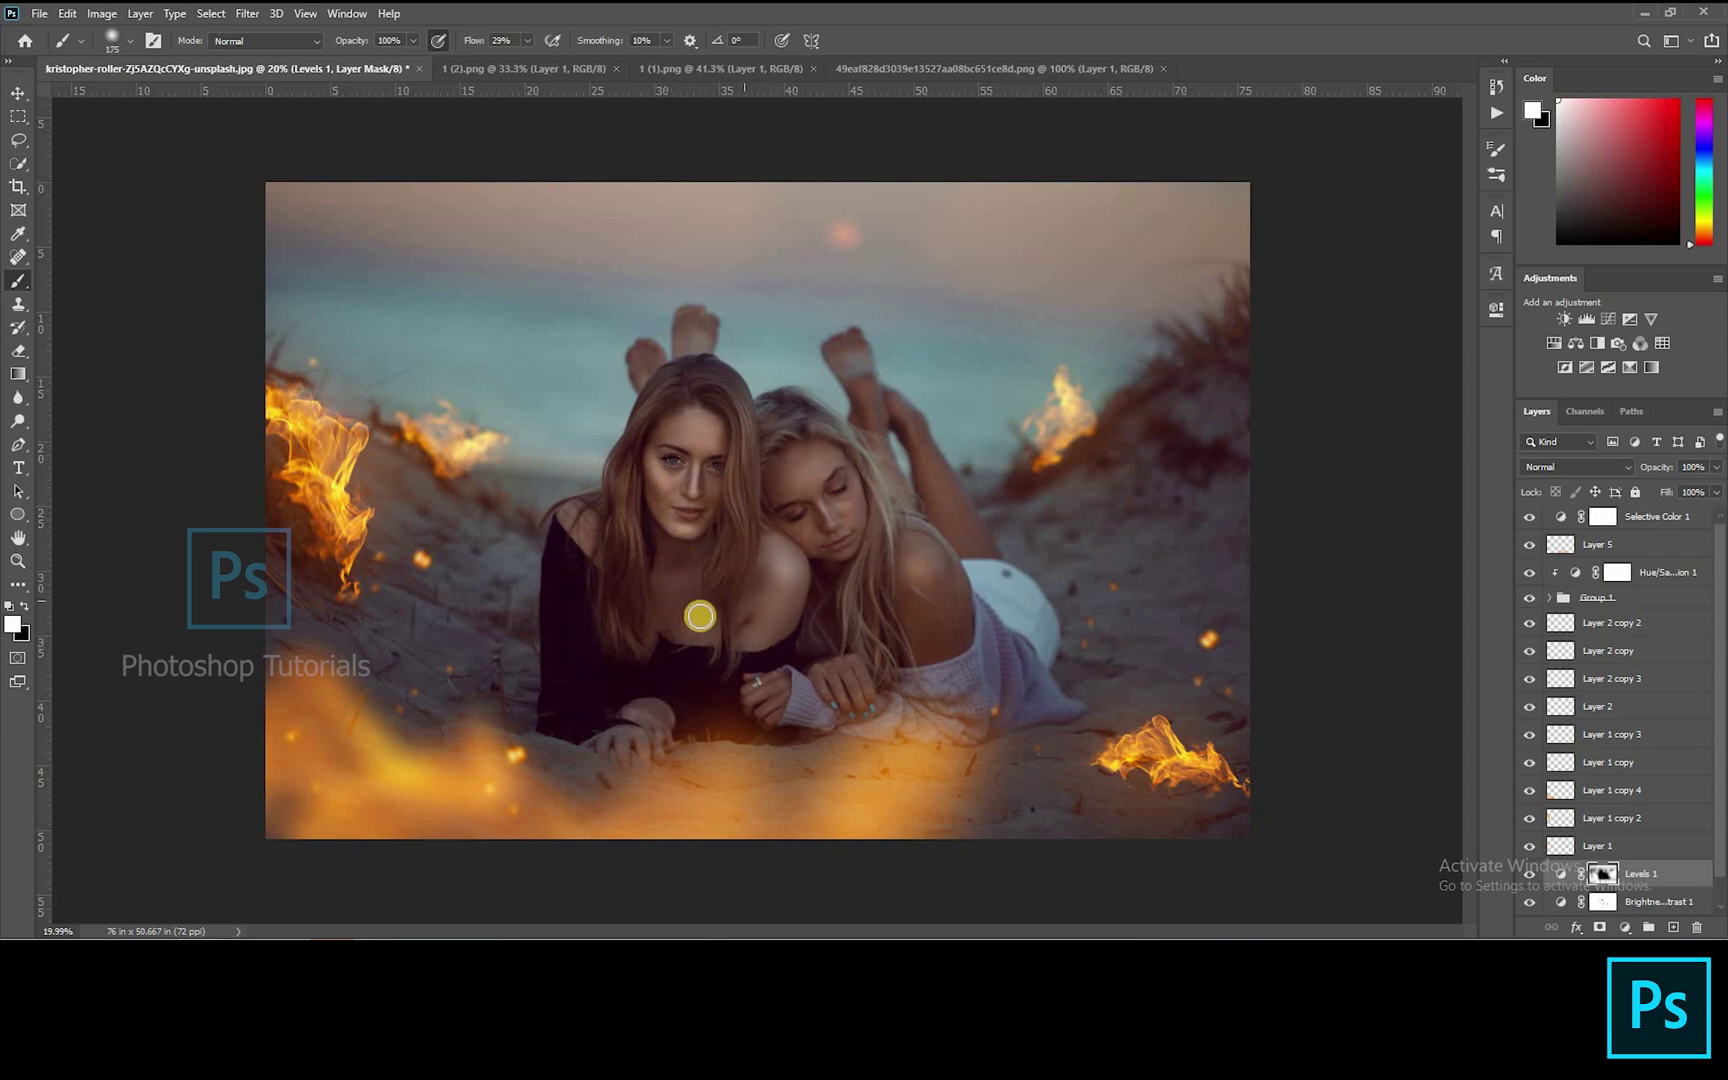
pyautogui.press('[')
pyautogui.press('[')
pyautogui.press('[')
pyautogui.press('[')
pyautogui.press('[')
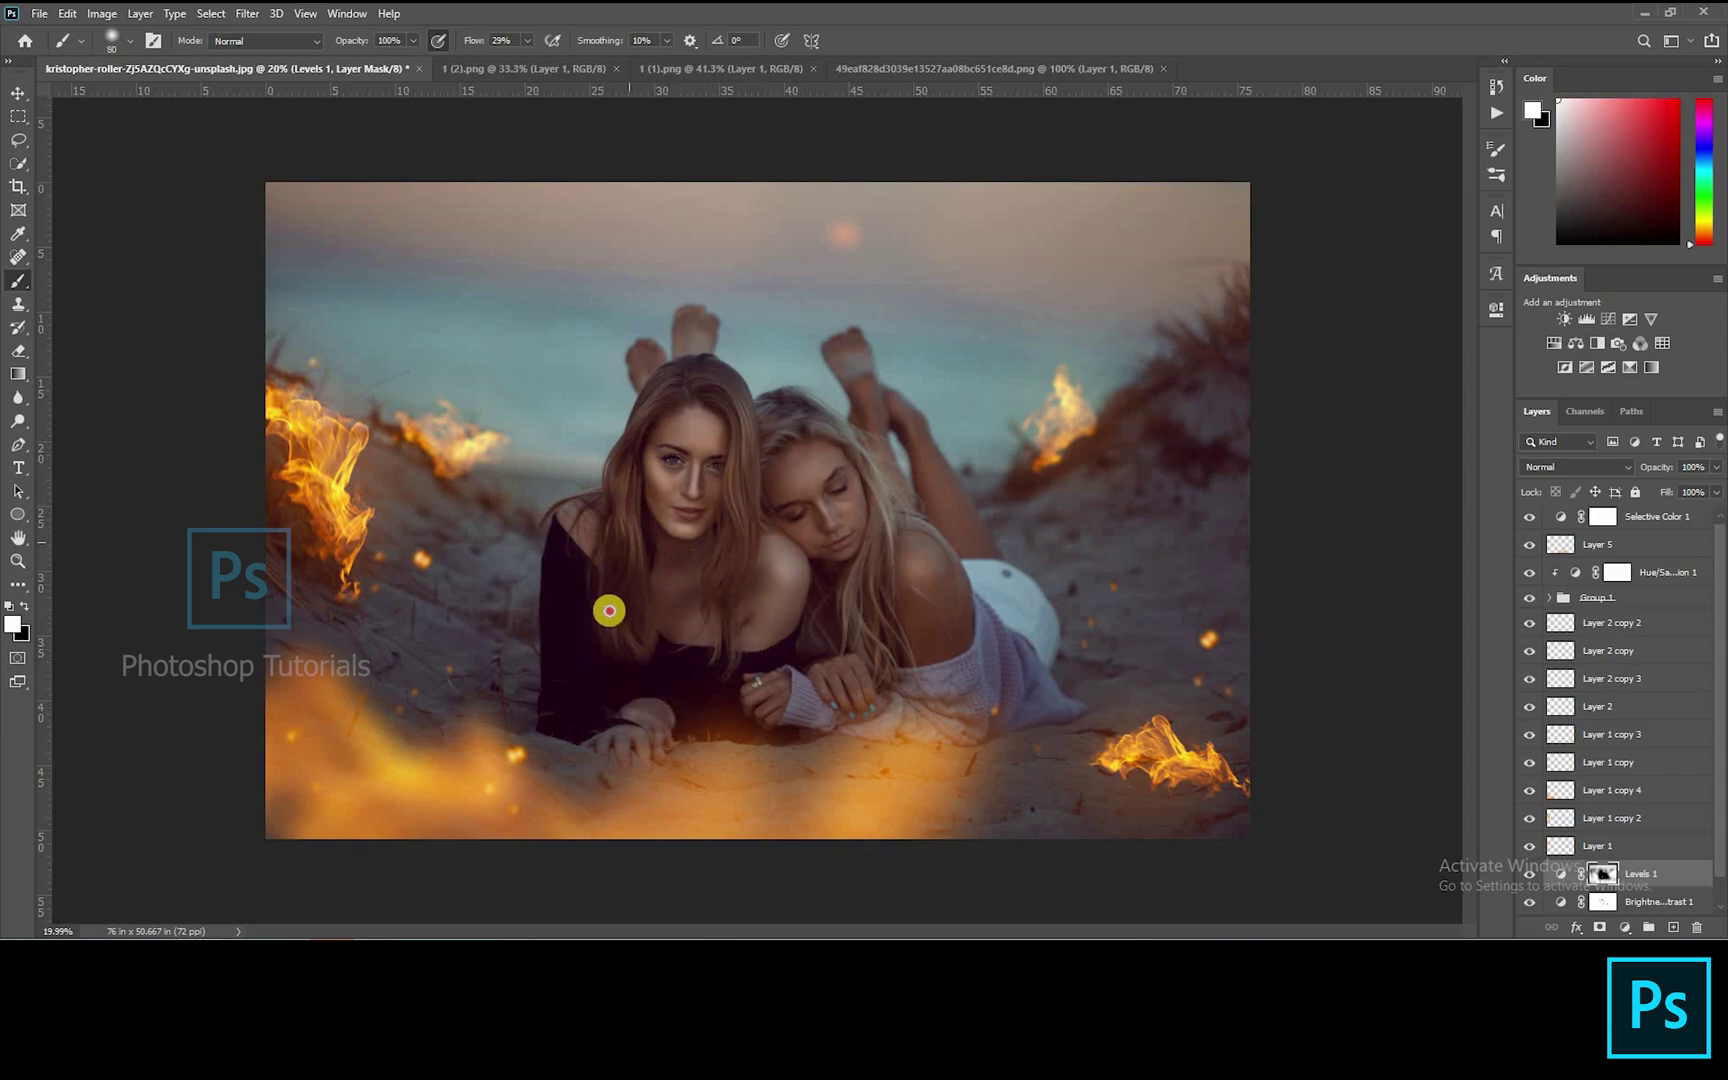
pyautogui.press('[')
pyautogui.press('[')
pyautogui.press('[')
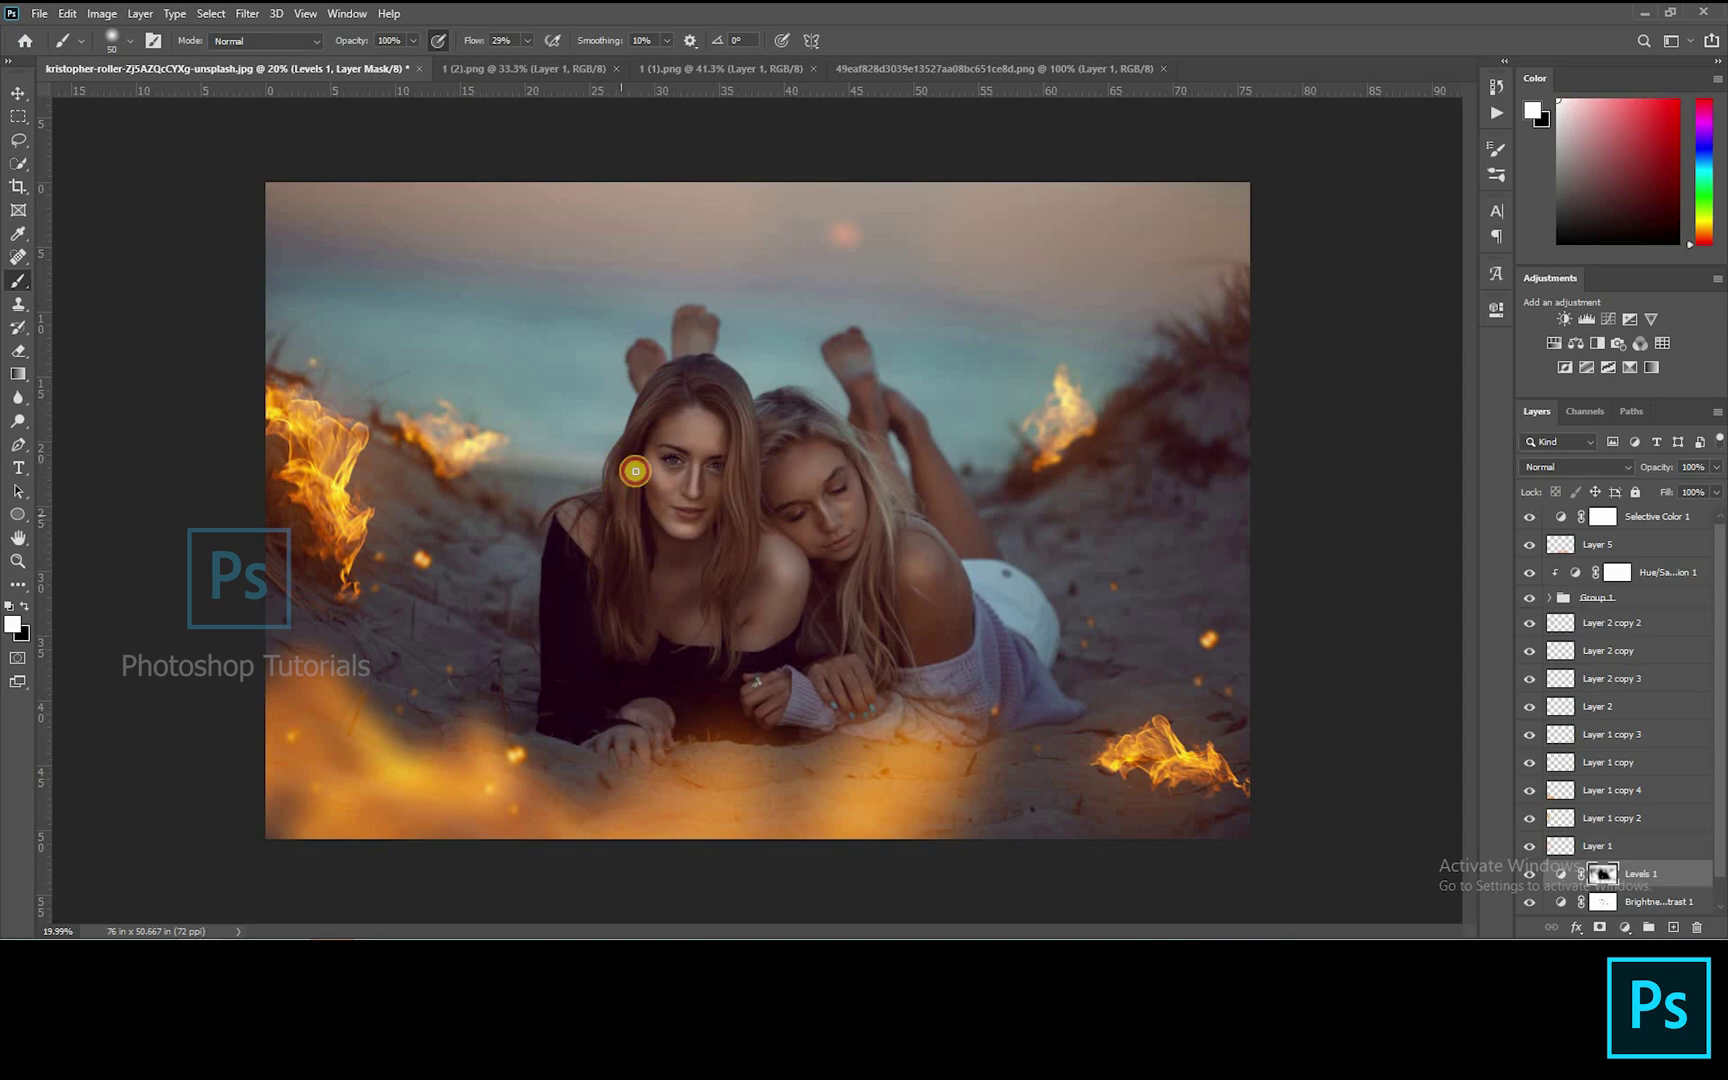
pyautogui.moveTo(644, 422); pyautogui.dragTo(612, 468)
pyautogui.moveTo(716, 395)
pyautogui.mouseDown()
pyautogui.moveTo(752, 475)
pyautogui.moveTo(743, 514)
pyautogui.mouseUp()
pyautogui.press('[')
pyautogui.press('[')
pyautogui.press('[')
pyautogui.moveTo(743, 427)
pyautogui.mouseDown()
pyautogui.moveTo(741, 544)
pyautogui.moveTo(741, 530)
pyautogui.mouseUp()
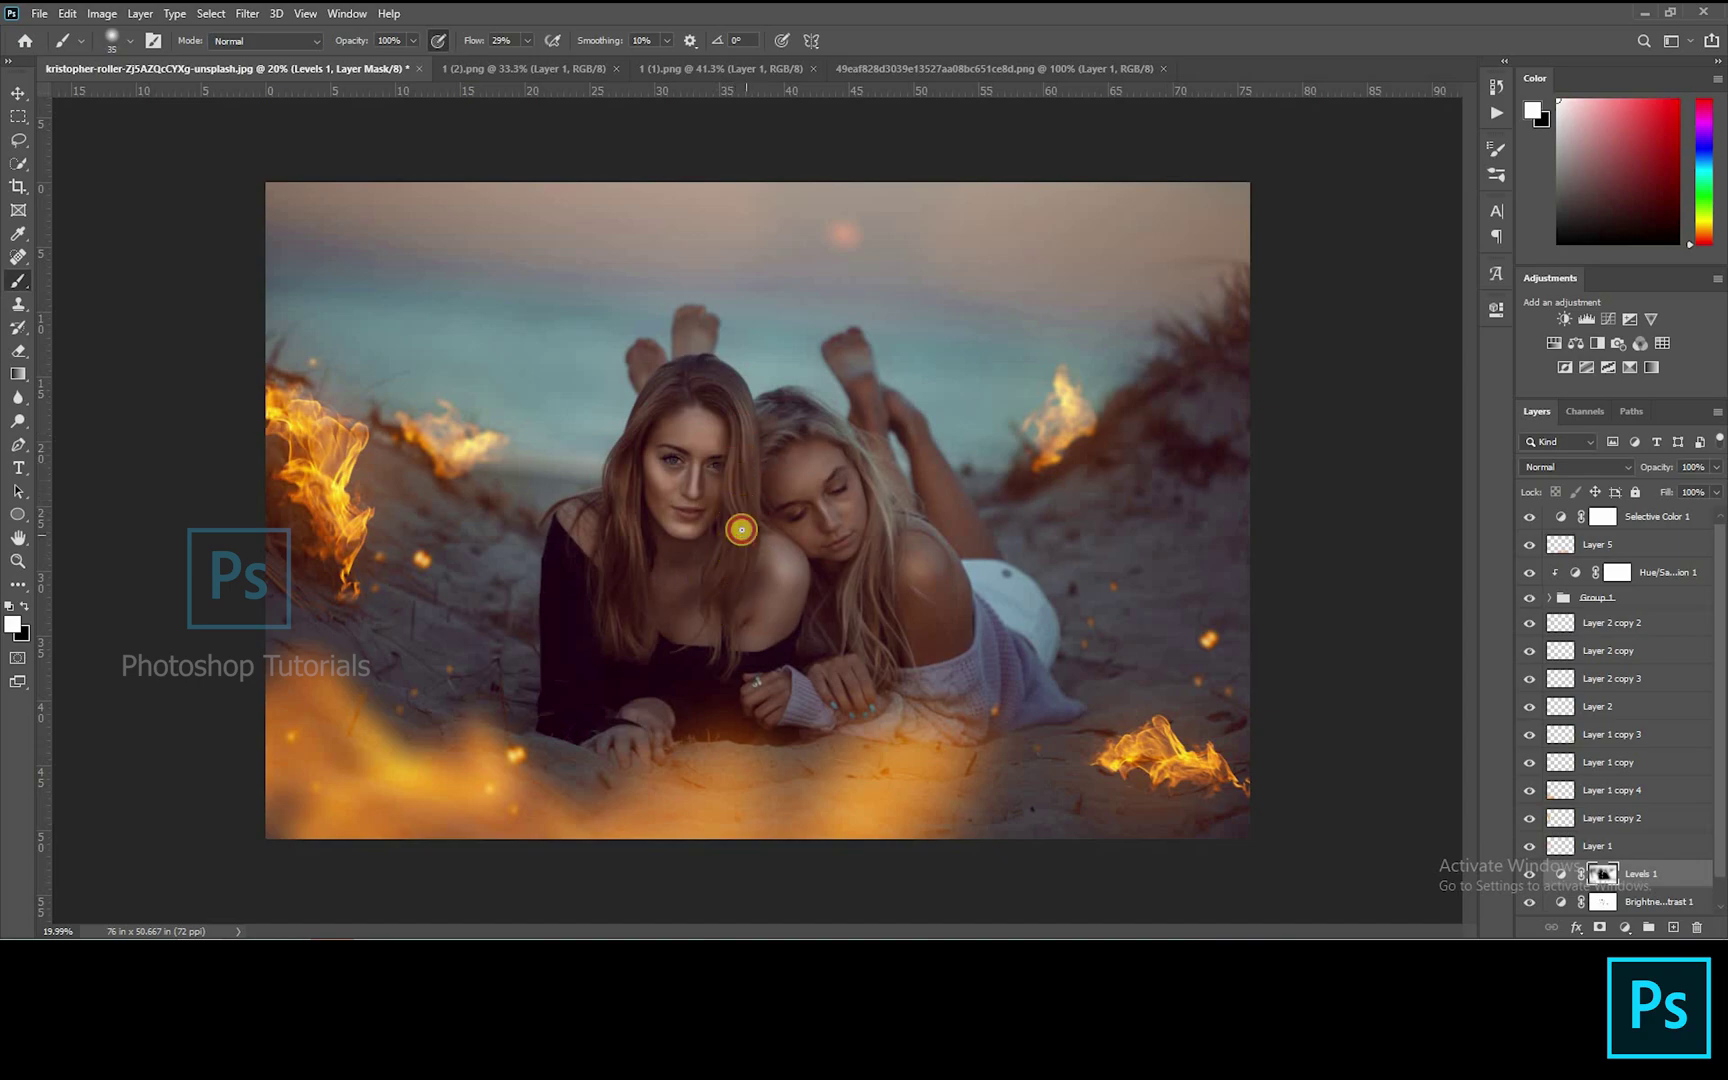
# Paint white on the Levels mask over the blonde woman's hair, shoulder and raised legs, resizing the brush for each area
pyautogui.moveTo(796, 433)
pyautogui.mouseDown()
pyautogui.moveTo(800, 546)
pyautogui.moveTo(838, 511)
pyautogui.moveTo(818, 506)
pyautogui.moveTo(845, 522)
pyautogui.moveTo(853, 497)
pyautogui.mouseUp()
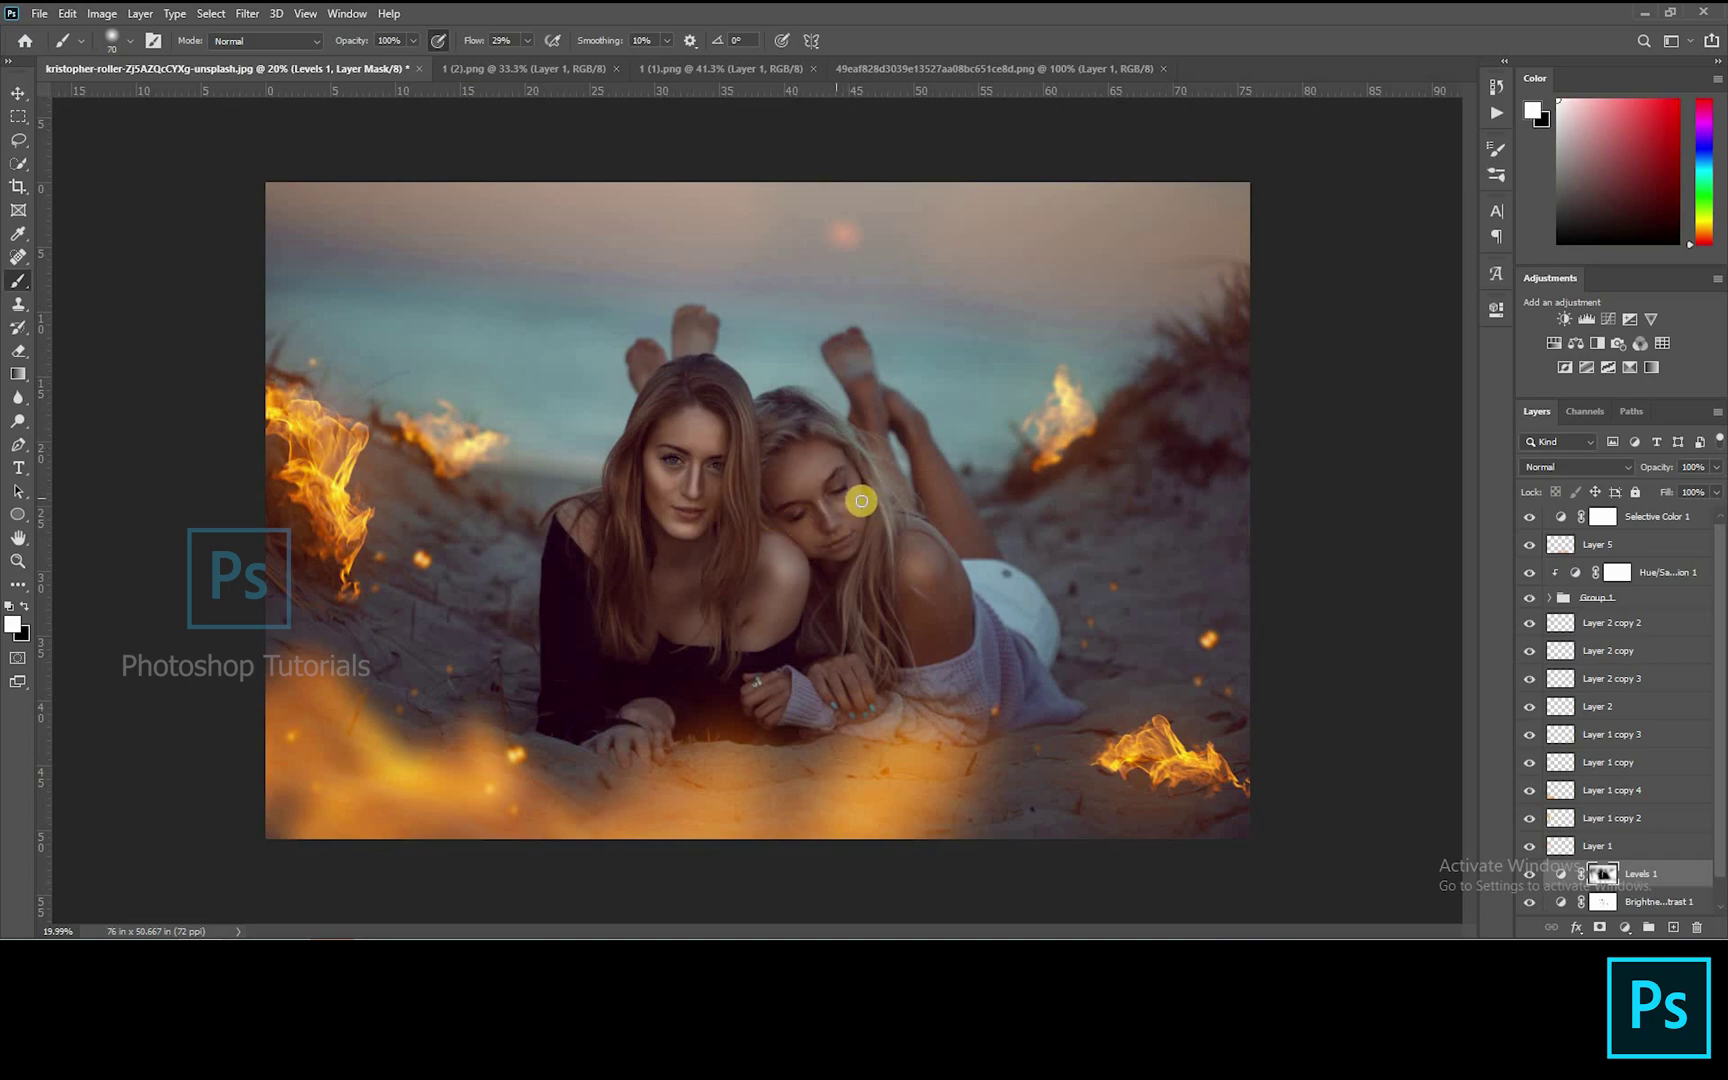
pyautogui.press(']')
pyautogui.press(']')
pyautogui.press(']')
pyautogui.press(']')
pyautogui.press(']')
pyautogui.press(']')
pyautogui.press(']')
pyautogui.moveTo(911, 592)
pyautogui.mouseDown()
pyautogui.moveTo(946, 566)
pyautogui.moveTo(964, 652)
pyautogui.moveTo(921, 533)
pyautogui.moveTo(953, 586)
pyautogui.mouseUp()
pyautogui.press('[')
pyautogui.press('[')
pyautogui.press('[')
pyautogui.moveTo(911, 428)
pyautogui.mouseDown()
pyautogui.moveTo(979, 498)
pyautogui.moveTo(912, 534)
pyautogui.moveTo(889, 417)
pyautogui.moveTo(879, 452)
pyautogui.moveTo(868, 403)
pyautogui.mouseUp()
pyautogui.press(']')
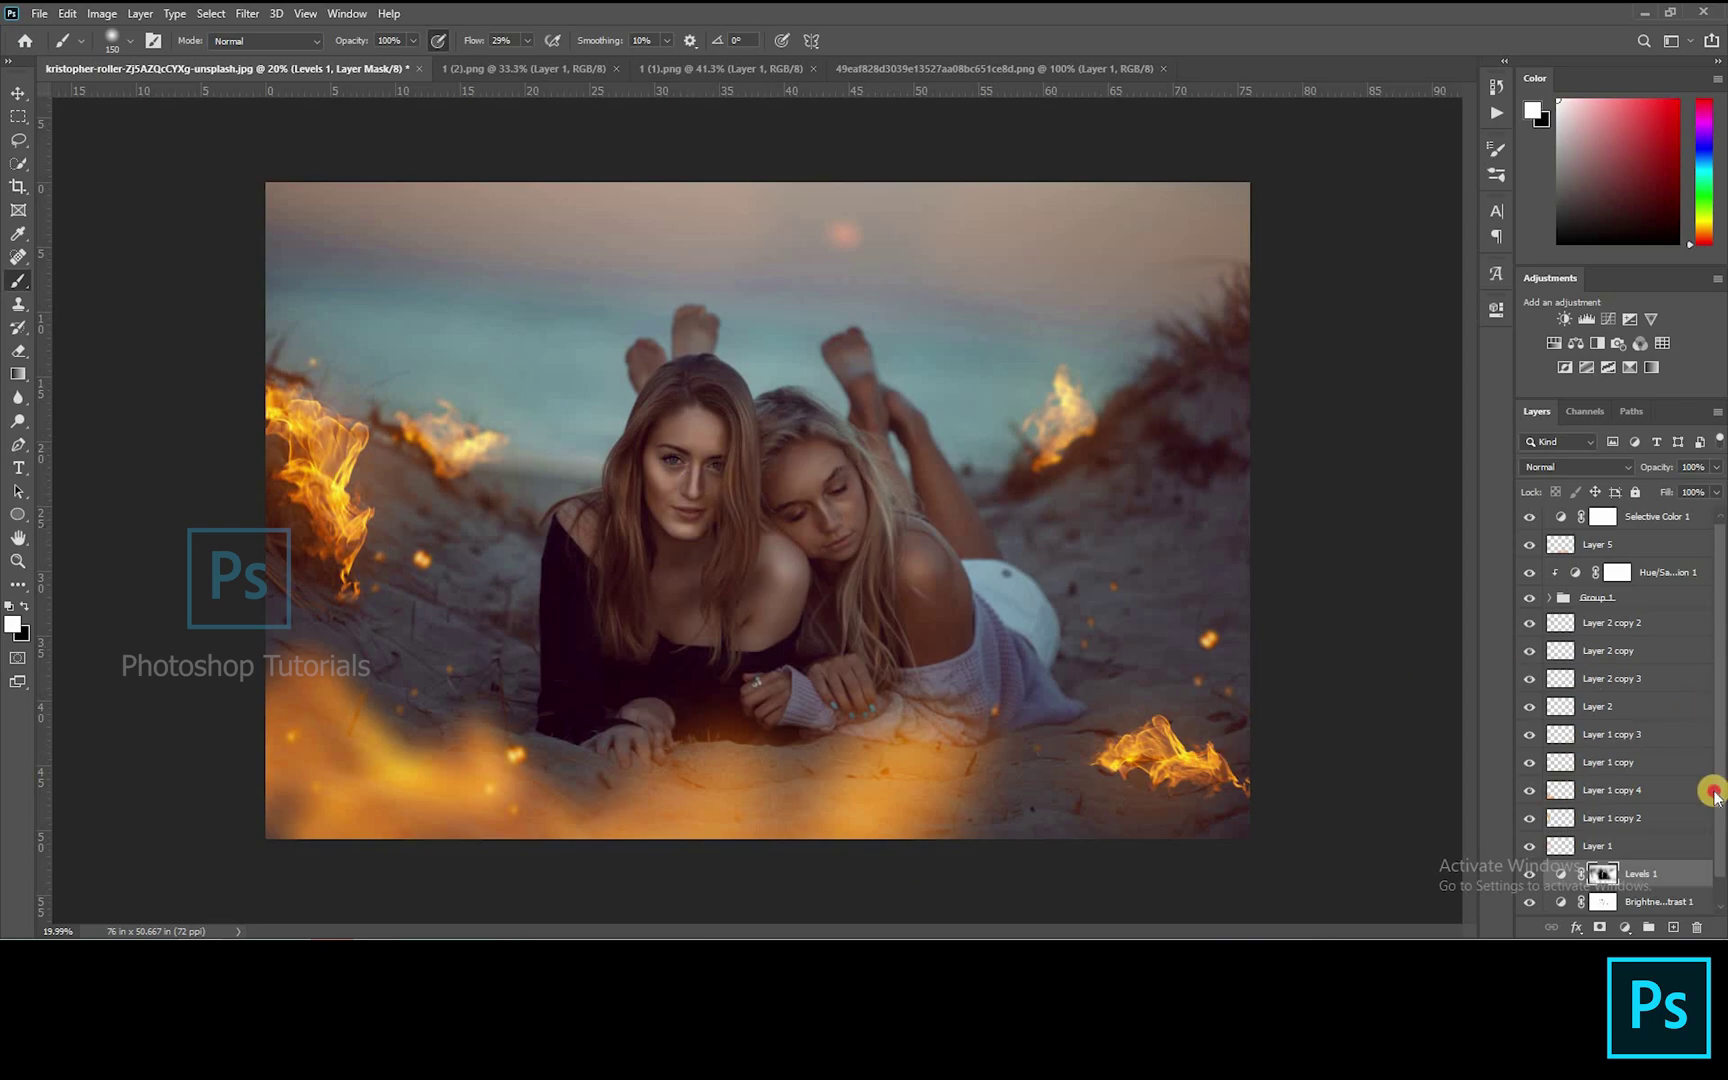
# Compare the original Background photo with the full composite by toggling the other layers' visibility, and switch to the Move tool
pyautogui.scroll(-1, 1562, 908)
pyautogui.keyDown('alt'); pyautogui.click(1529, 905); pyautogui.keyUp('alt')
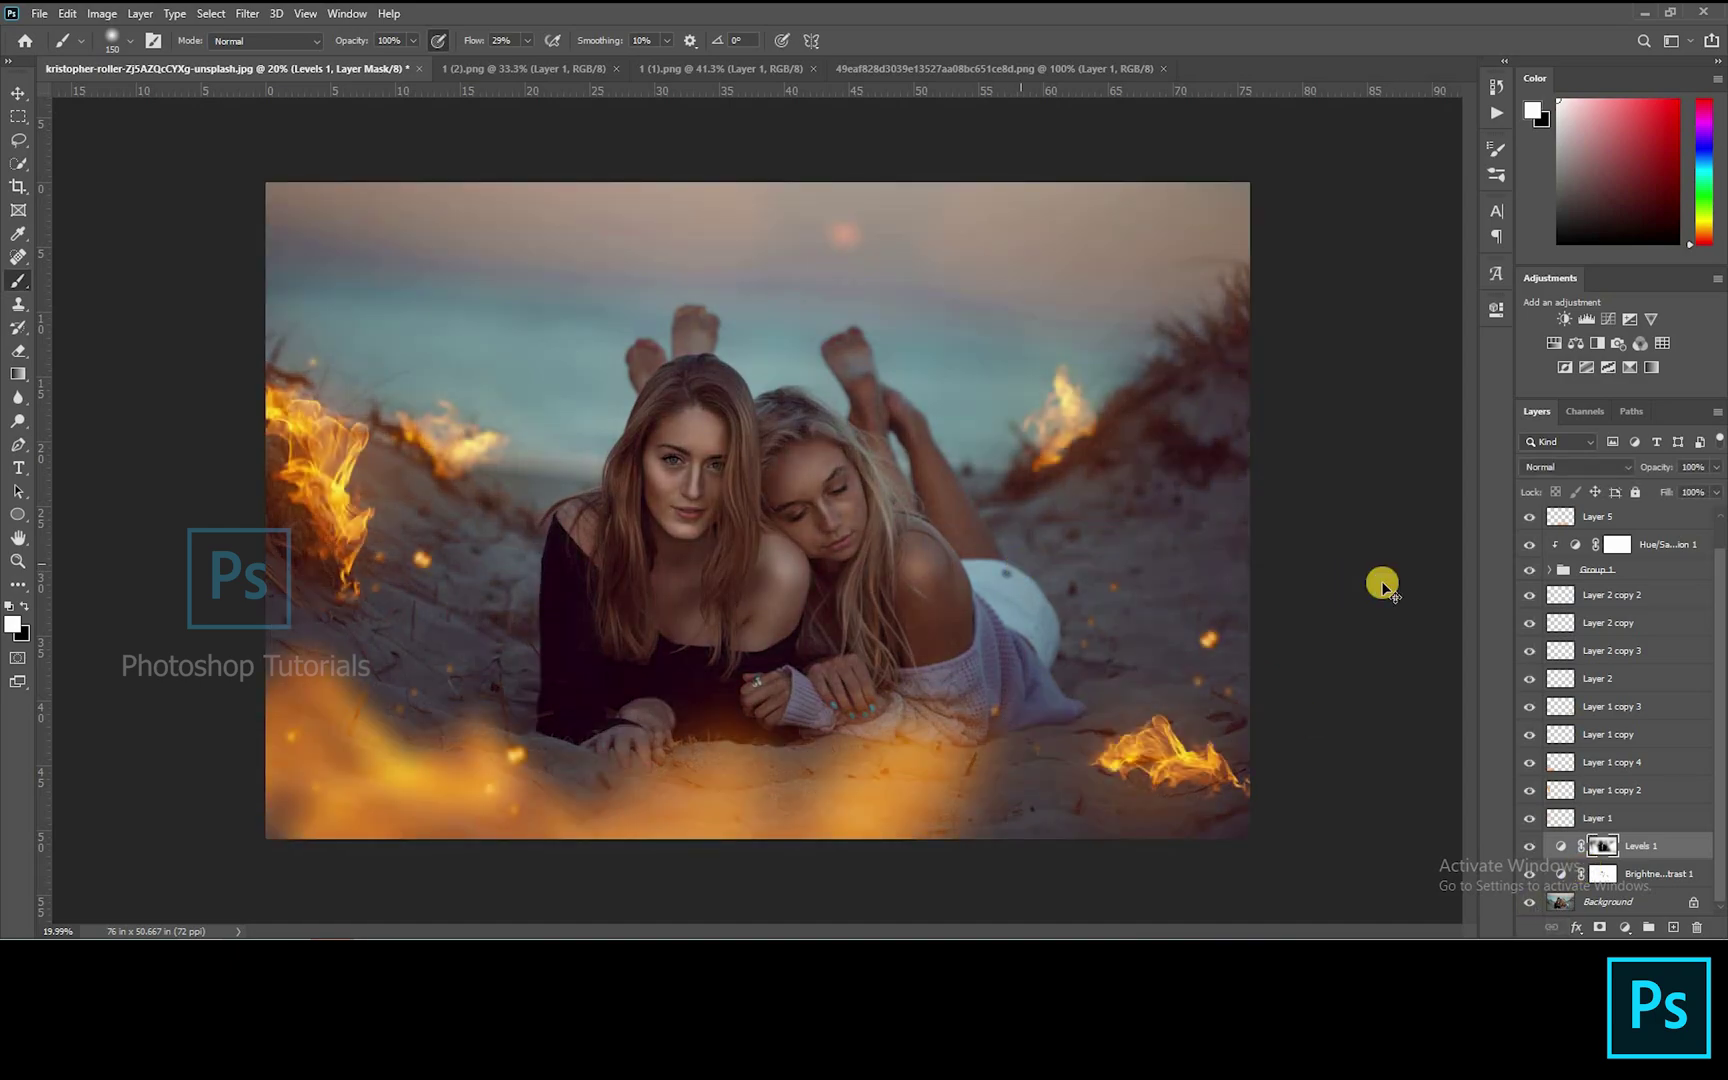
pyautogui.press('v')
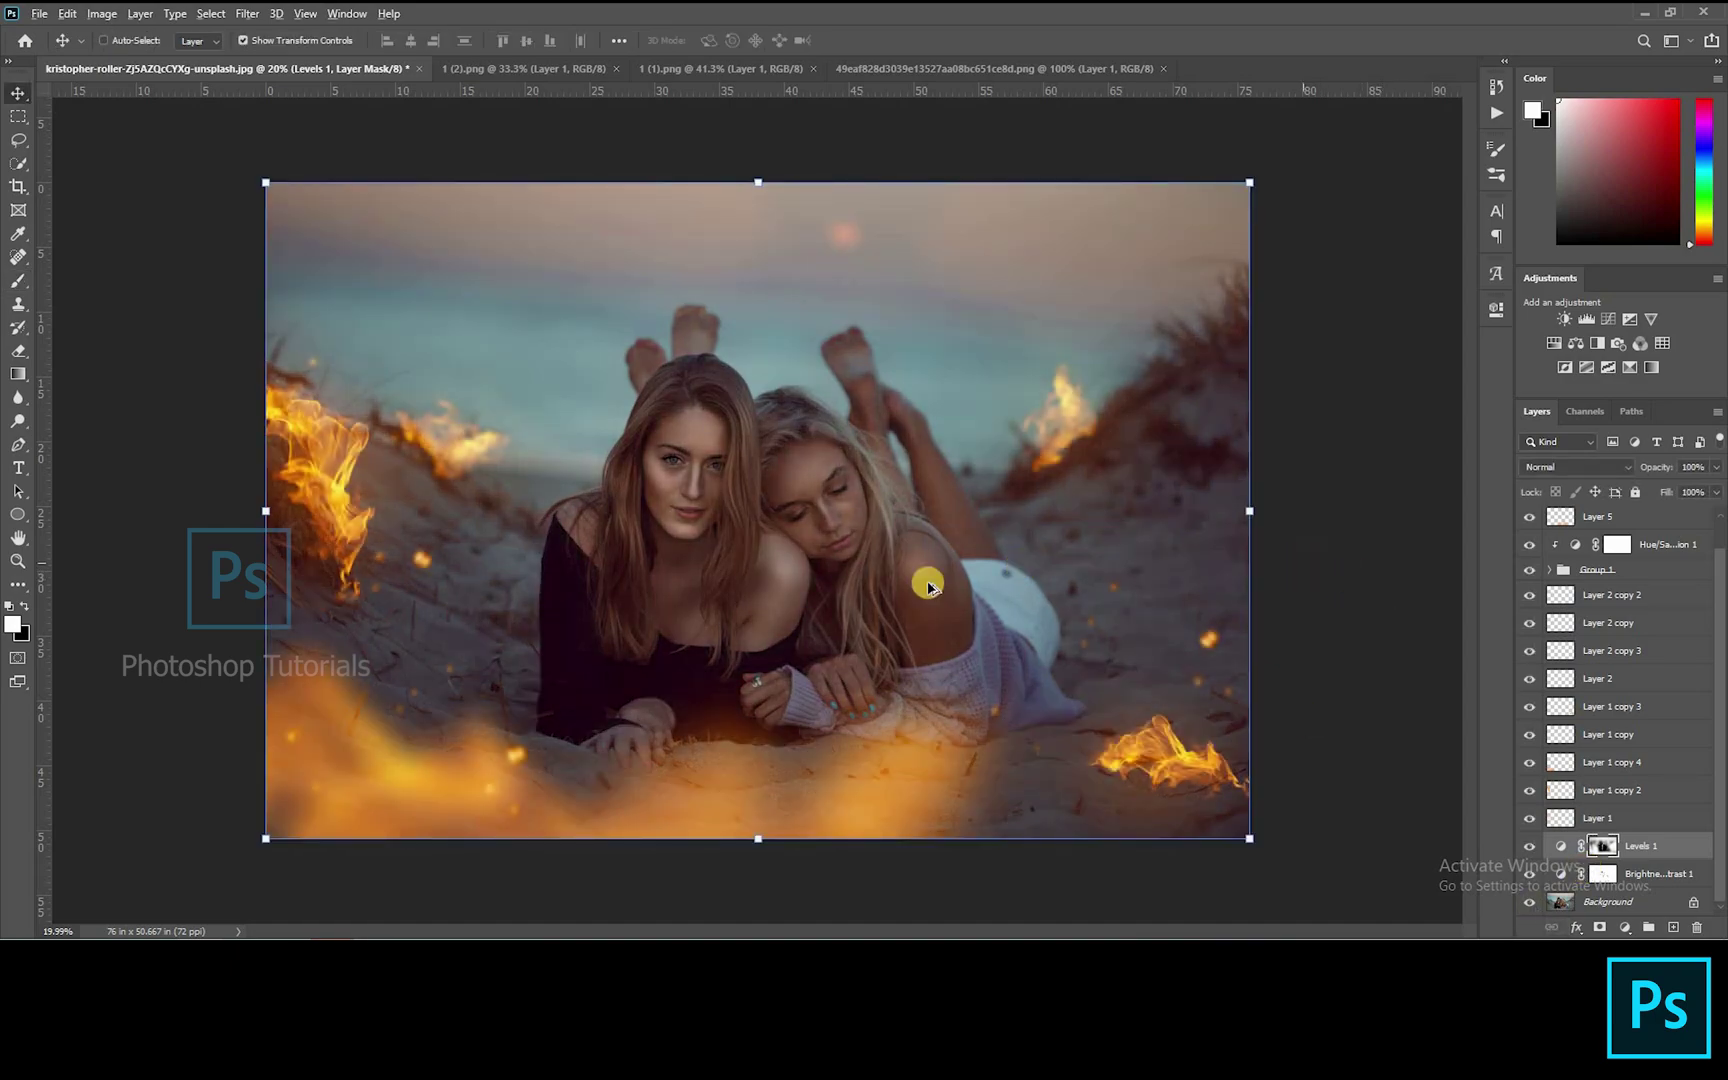